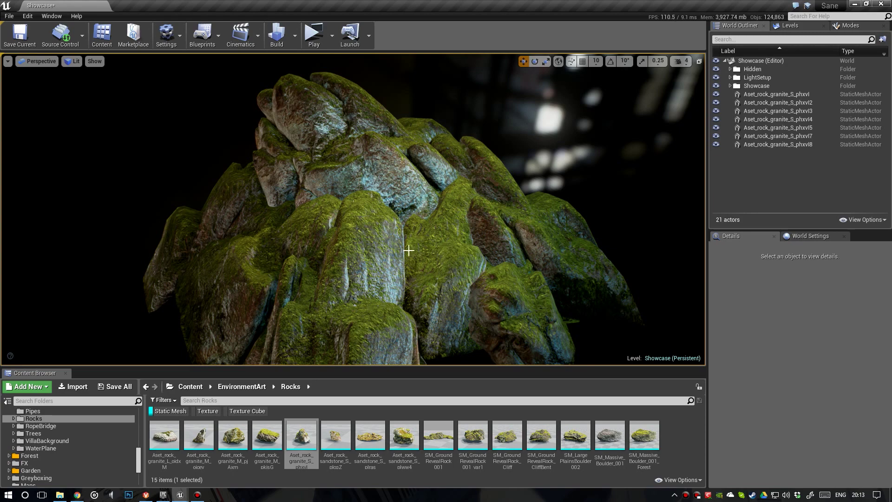
Select several of the mossy granite rocks one after another to inspect how the pile is assembled
{"action": "right_click_drag", "start_coordinate": [415, 228], "coordinate": [386, 235]}
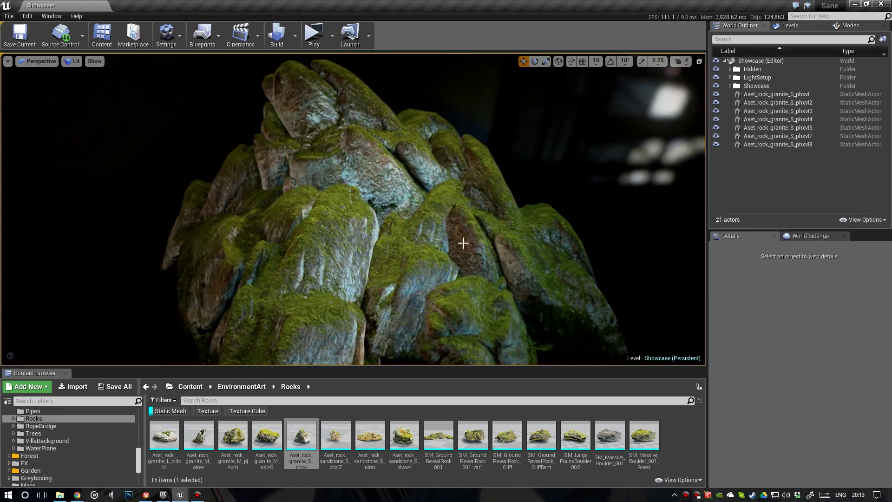
{"action": "left_click", "coordinate": [325, 255]}
{"action": "left_click", "coordinate": [391, 202]}
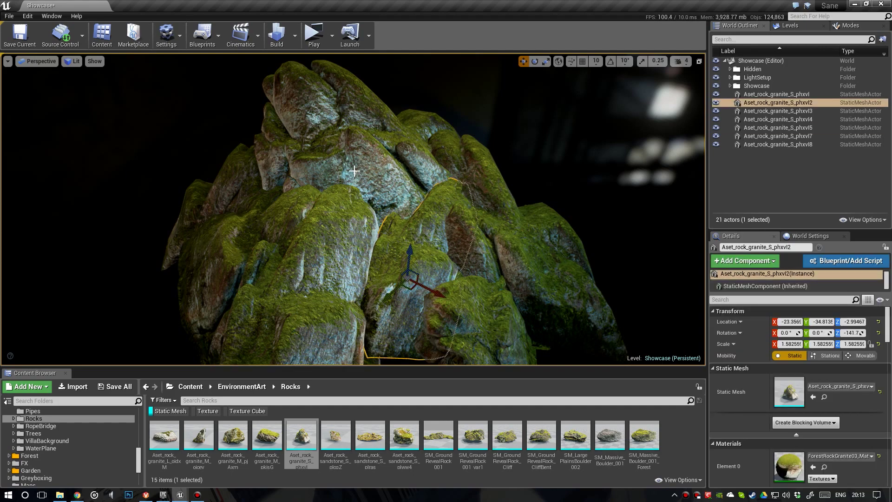
{"action": "left_click", "coordinate": [354, 170]}
{"action": "left_click", "coordinate": [246, 224]}
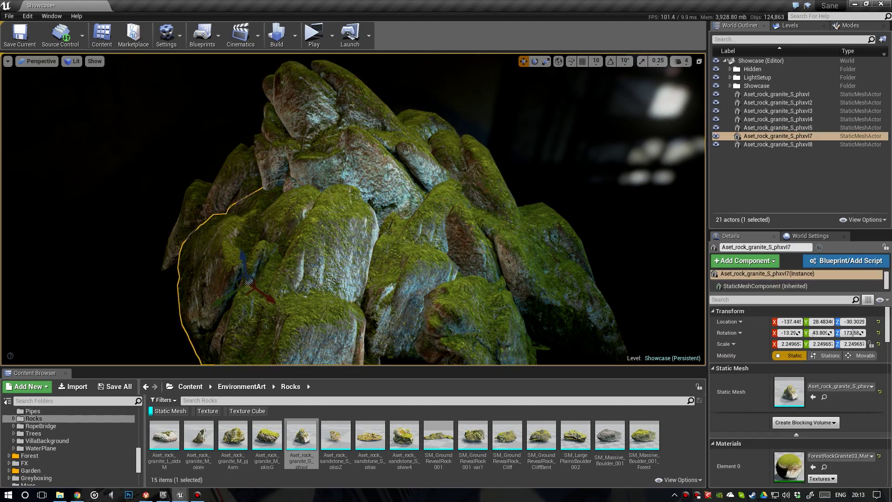
{"action": "left_click", "coordinate": [508, 318]}
Move the front granite rock to about X -33.9, Y 19.4 and rotate it to about 18.9°, -4.3°, 102.5°, then deselect it
{"action": "left_click", "coordinate": [339, 239]}
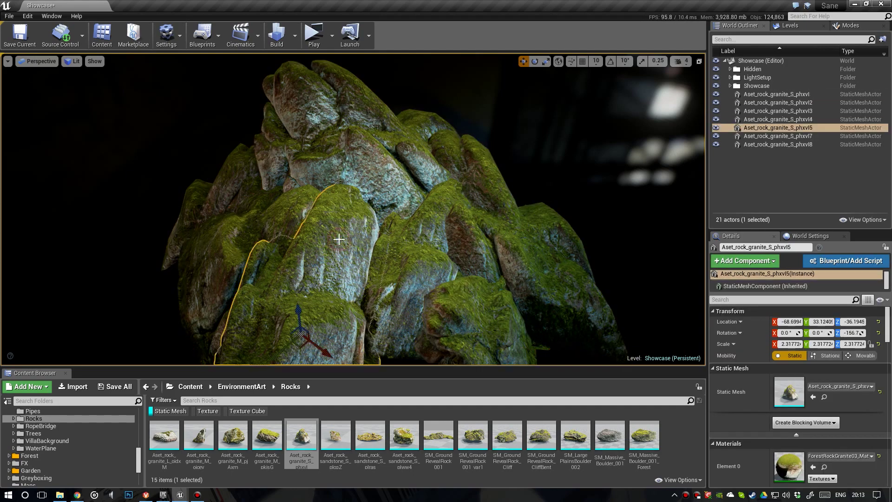
{"action": "left_click_drag", "start_coordinate": [301, 344], "coordinate": [349, 359]}
{"action": "key", "text": "e"}
{"action": "key", "text": "ctrl+z"}
{"action": "key", "text": "w"}
{"action": "key", "text": "e"}
{"action": "key", "text": "w"}
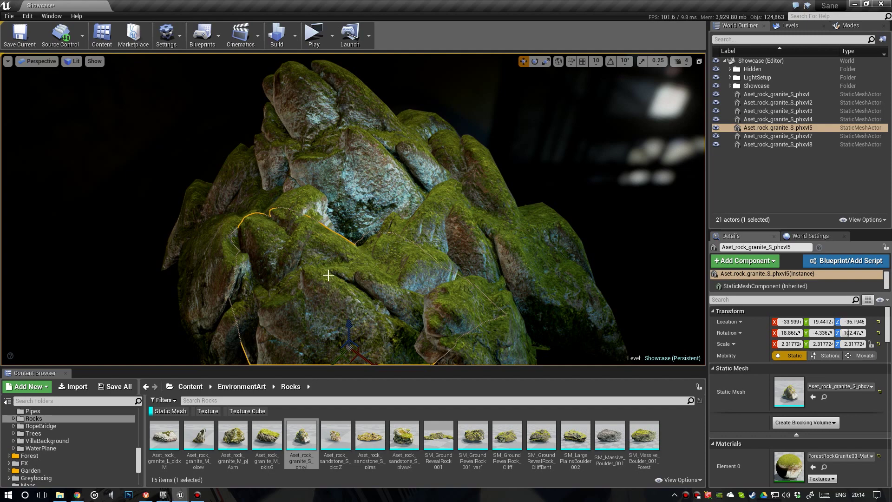
{"action": "key", "text": "Escape"}
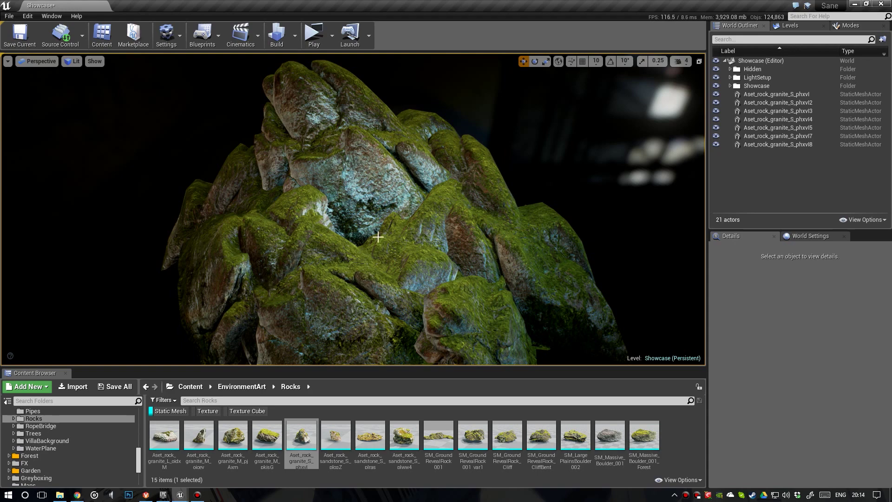
Open the front rock's ForestRockGranite03_Mat material instance, place its enlarged editor beside the rock view, and deselect the rock
{"action": "left_click", "coordinate": [364, 282]}
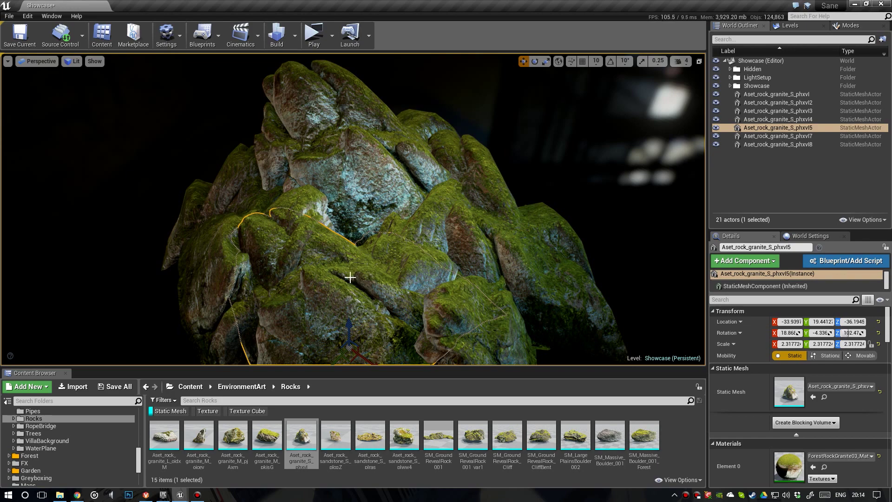
{"action": "scroll", "coordinate": [789, 453], "scroll_direction": "down", "scroll_amount": 1}
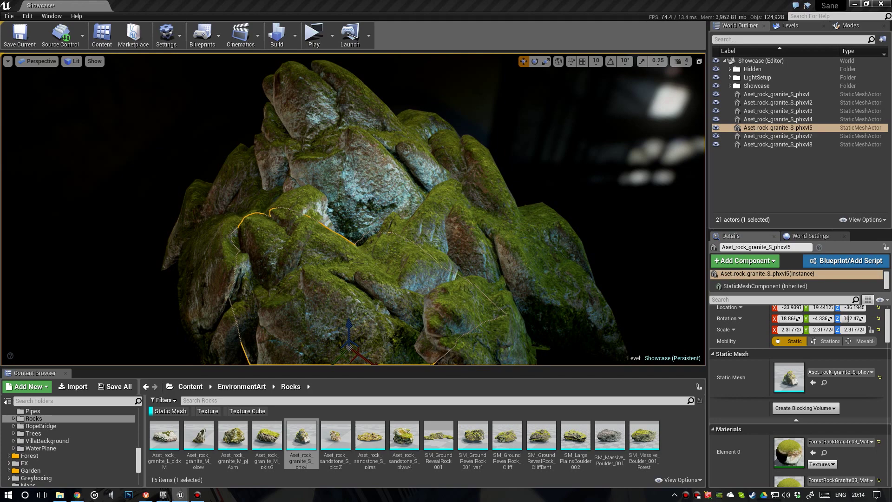
{"action": "mouse_move", "coordinate": [642, 73]}
{"action": "left_mouse_down"}
{"action": "mouse_move", "coordinate": [671, 10]}
{"action": "mouse_move", "coordinate": [793, 19]}
{"action": "mouse_move", "coordinate": [822, 12]}
{"action": "left_mouse_up"}
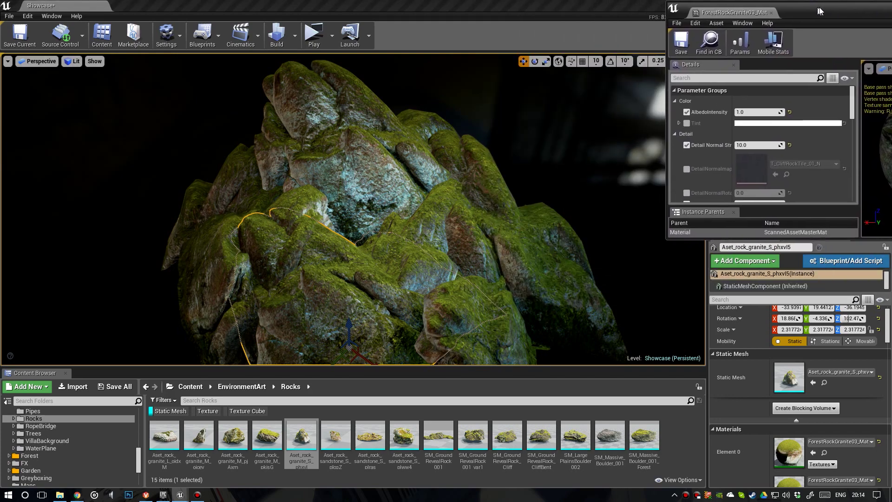
{"action": "left_click", "coordinate": [770, 239]}
{"action": "left_click_drag", "start_coordinate": [770, 238], "coordinate": [770, 473]}
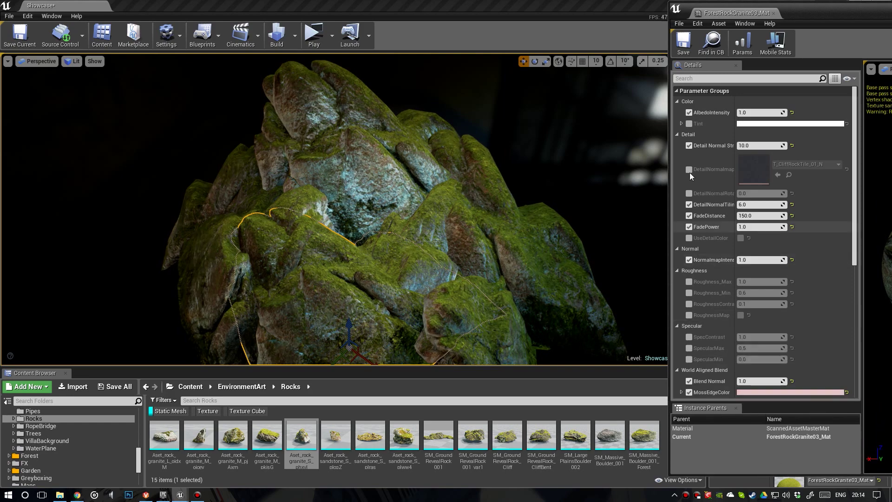
{"action": "left_click", "coordinate": [342, 249]}
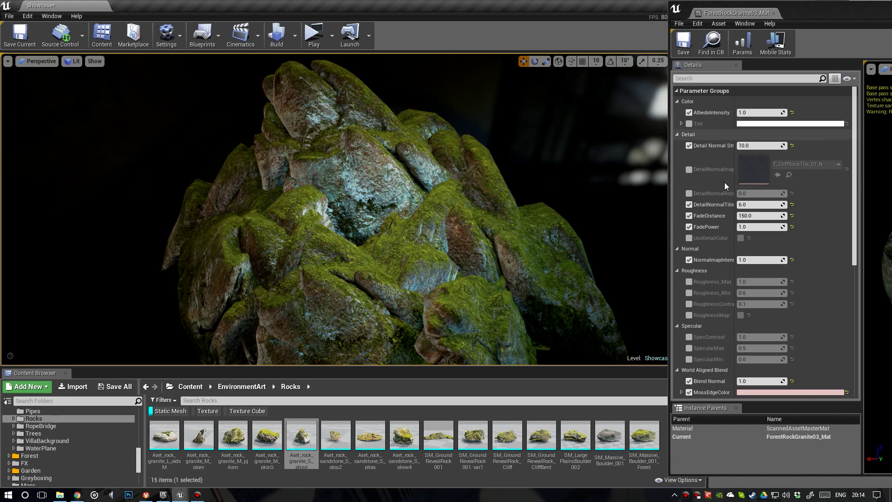
Try MossTiling values of 10 and 5 in the World Aligned Blend parameters
{"action": "scroll", "coordinate": [726, 199], "scroll_direction": "down", "scroll_amount": 1}
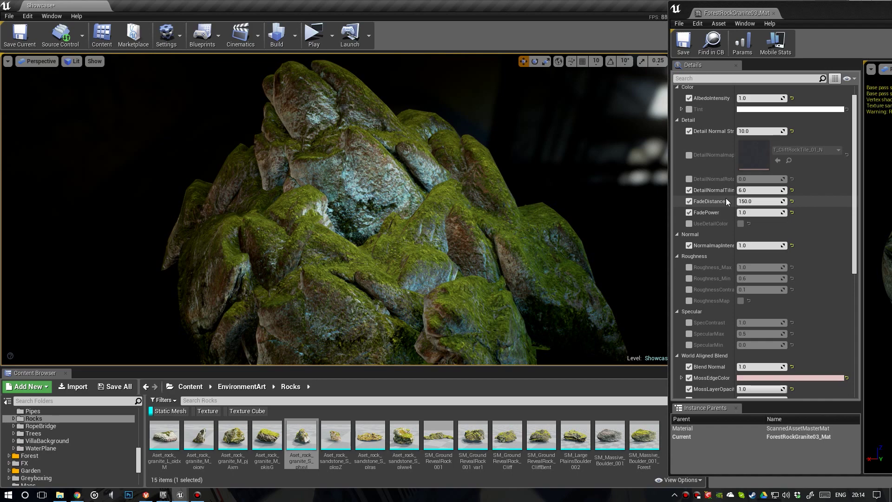
{"action": "scroll", "coordinate": [726, 200], "scroll_direction": "down", "scroll_amount": 2}
{"action": "scroll", "coordinate": [726, 198], "scroll_direction": "down", "scroll_amount": 4}
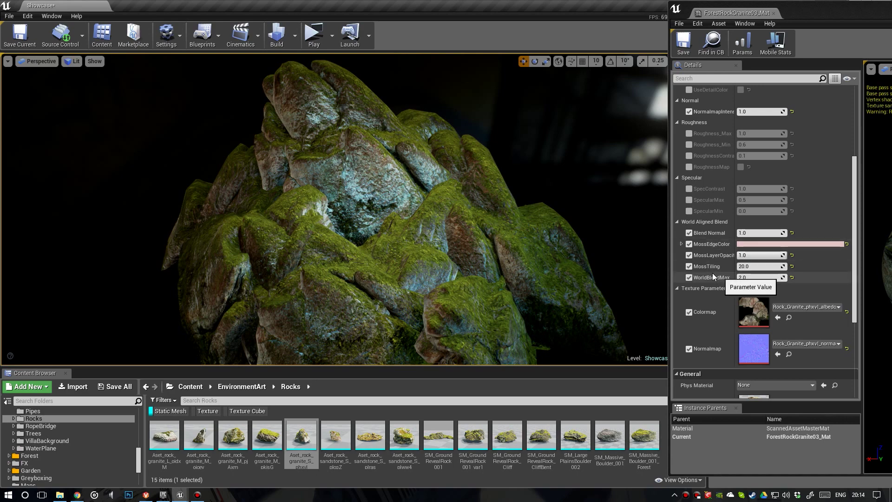
{"action": "left_click", "coordinate": [746, 266]}
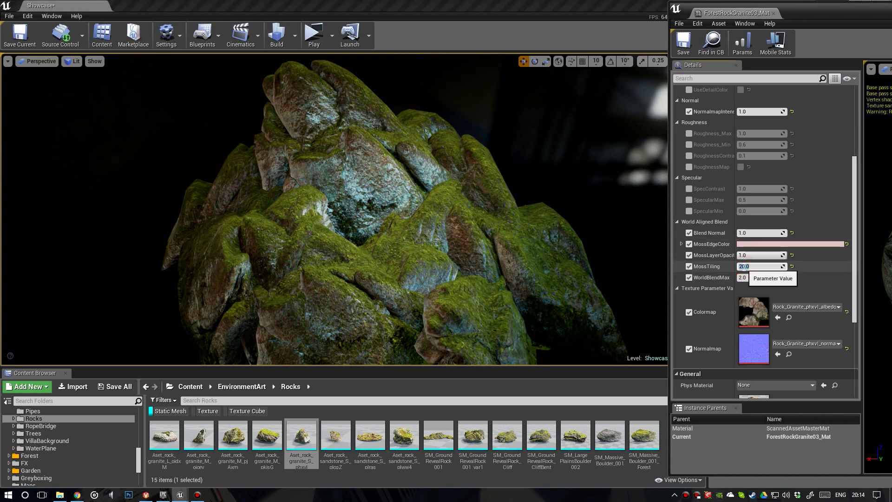
{"action": "type", "text": "10"}
{"action": "key", "text": "Return"}
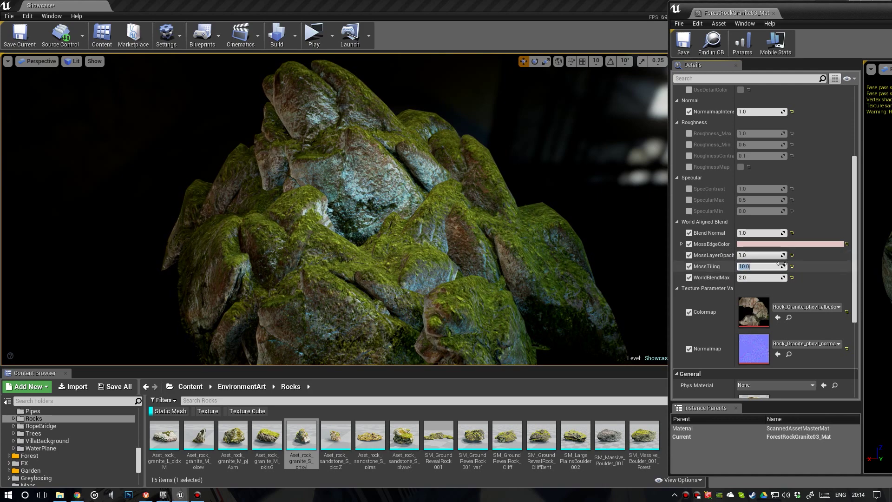
{"action": "type", "text": "5"}
{"action": "key", "text": "Return"}
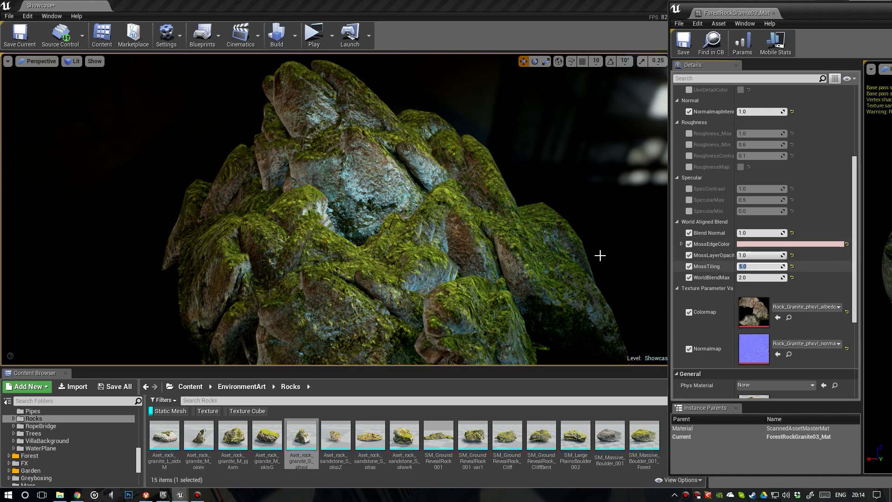
Return MossTiling to 20, then set it to 15 for slightly larger moss detail
{"action": "type", "text": "20"}
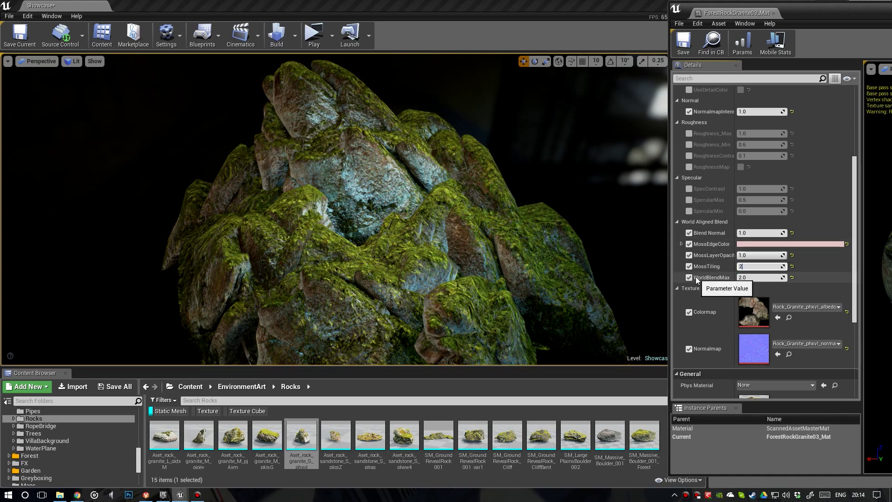
{"action": "key", "text": "Return"}
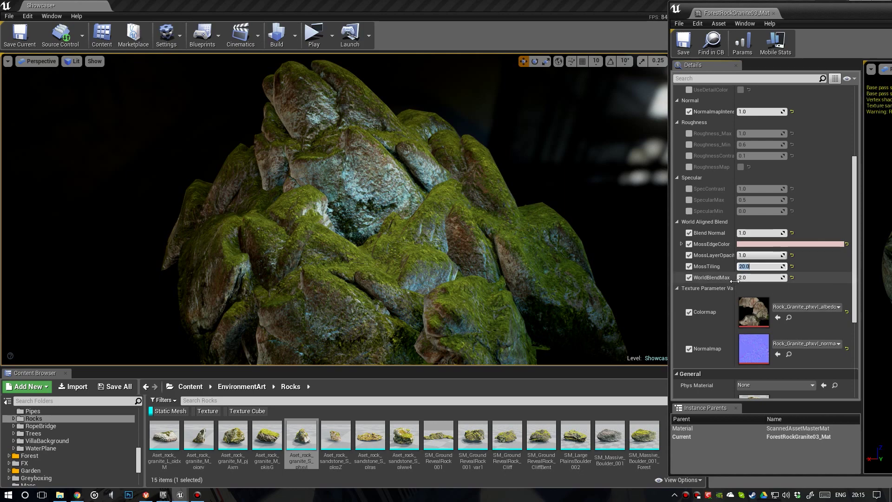
{"action": "type", "text": "15"}
{"action": "key", "text": "Return"}
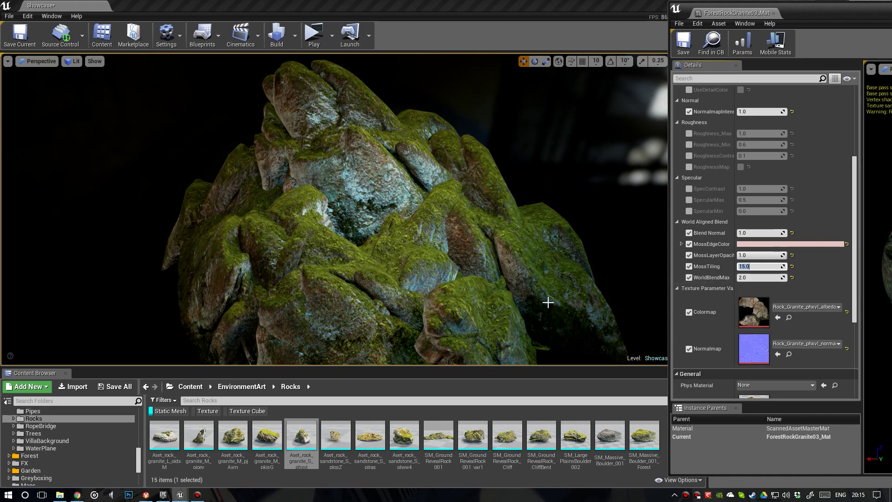
Preview the rocks with the moss layer opacity at 0, then return it to 1
{"action": "left_click", "coordinate": [766, 256]}
{"action": "type", "text": "0"}
{"action": "key", "text": "Return"}
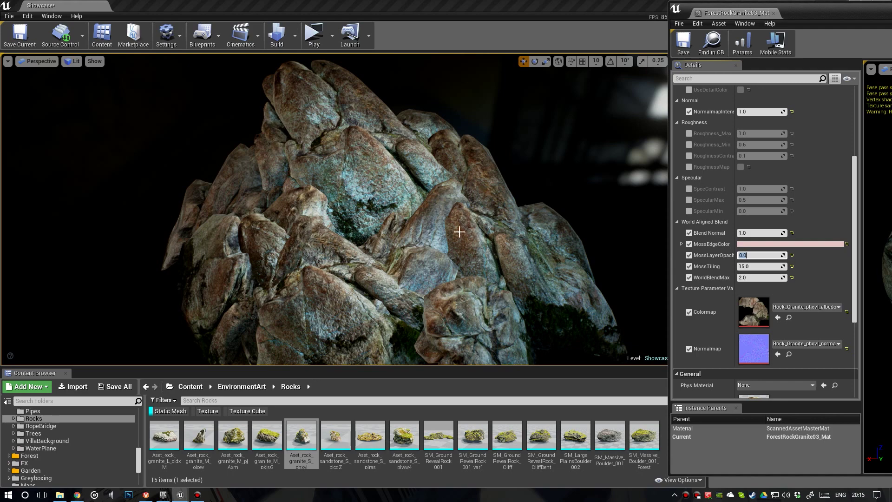
{"action": "type", "text": "1"}
{"action": "key", "text": "Return"}
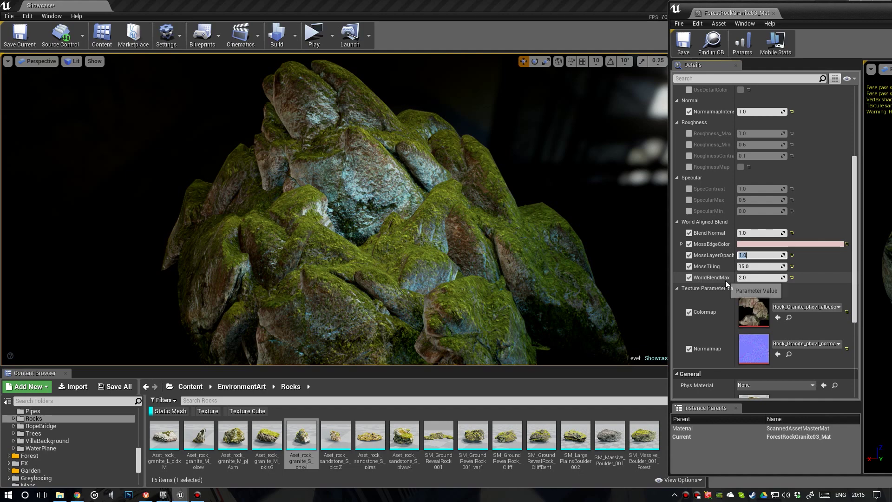
Try WorldBlendMax values of 0 and 1 to compare the moss coverage
{"action": "left_click", "coordinate": [746, 279]}
{"action": "type", "text": "0"}
{"action": "key", "text": "Return"}
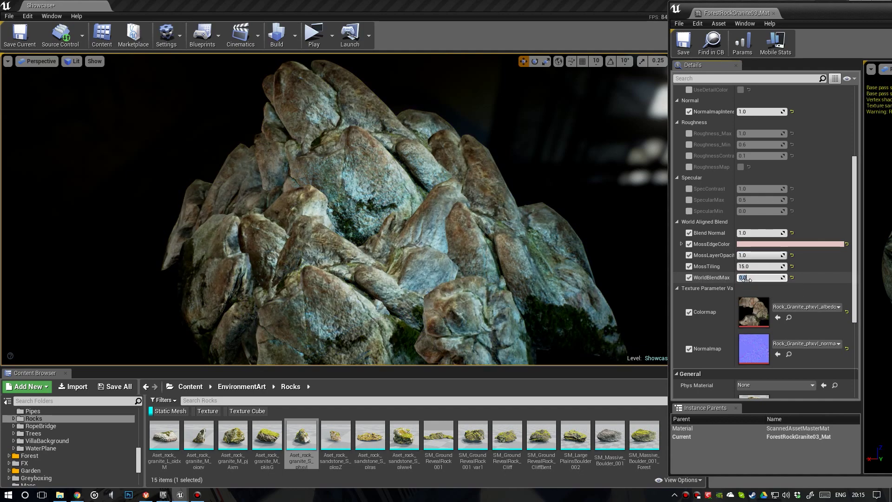
{"action": "key", "text": "Return"}
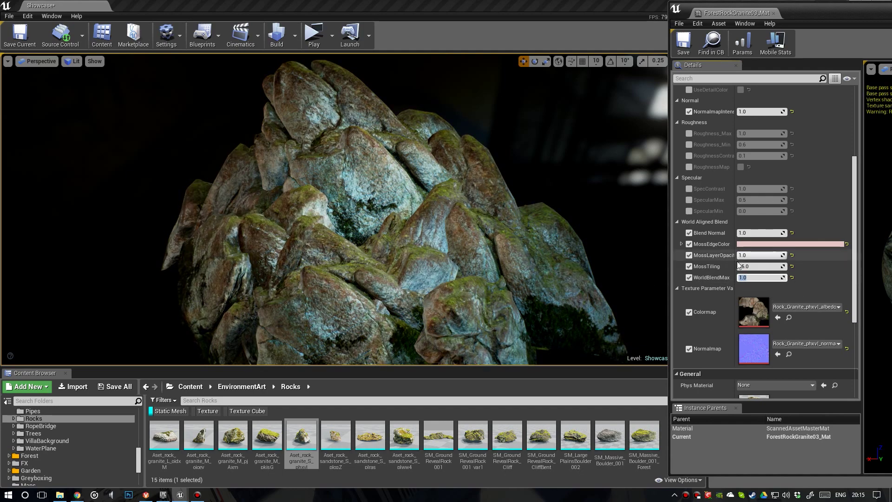
Adjust WorldBlendMax through about 1.83 and 2.53, settling on about 2.21 for the moss coverage
{"action": "left_click_drag", "start_coordinate": [783, 277], "coordinate": [817, 278]}
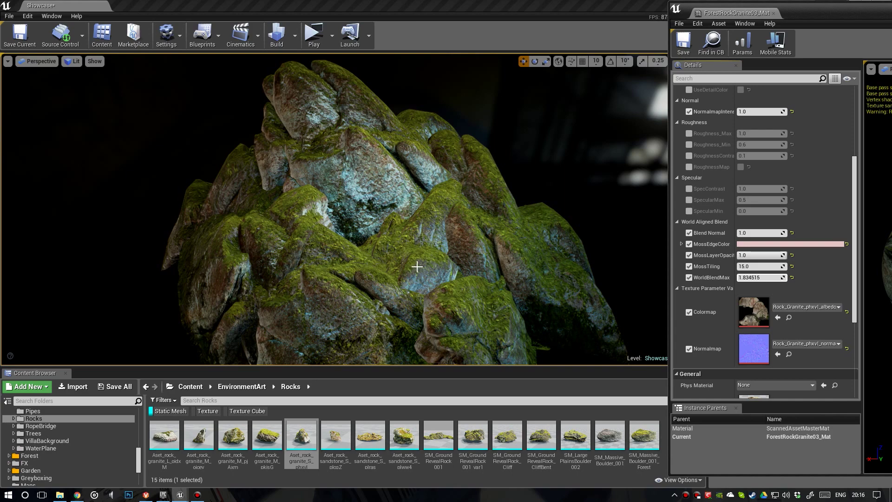
{"action": "left_click_drag", "start_coordinate": [762, 278], "coordinate": [796, 277]}
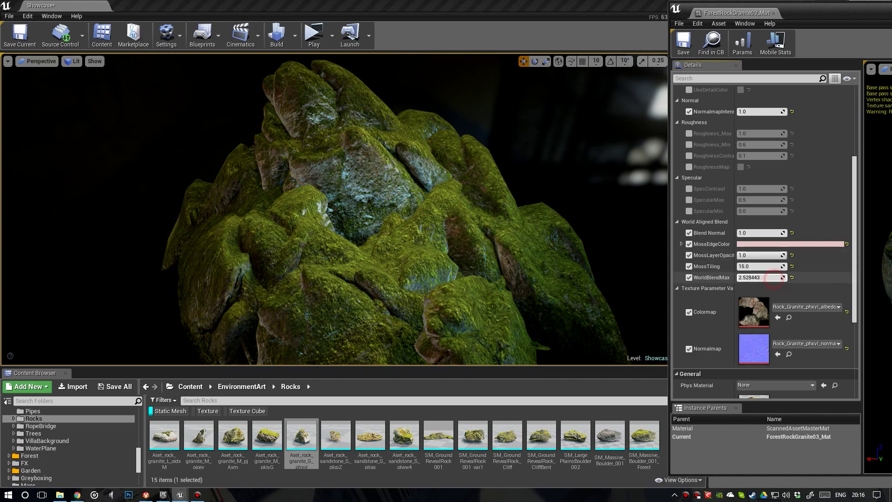
{"action": "mouse_move", "coordinate": [762, 278]}
{"action": "left_mouse_down"}
{"action": "mouse_move", "coordinate": [742, 277]}
{"action": "mouse_move", "coordinate": [754, 278]}
{"action": "left_mouse_up"}
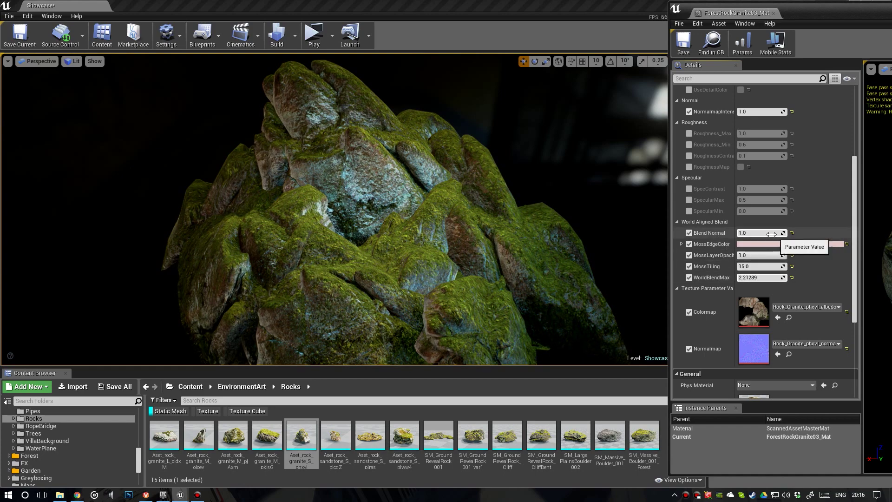
Compare the moss edges with Blend Normal at 0 and about 0.53, then return it to 1
{"action": "left_click", "coordinate": [759, 233]}
{"action": "type", "text": "0"}
{"action": "key", "text": "Return"}
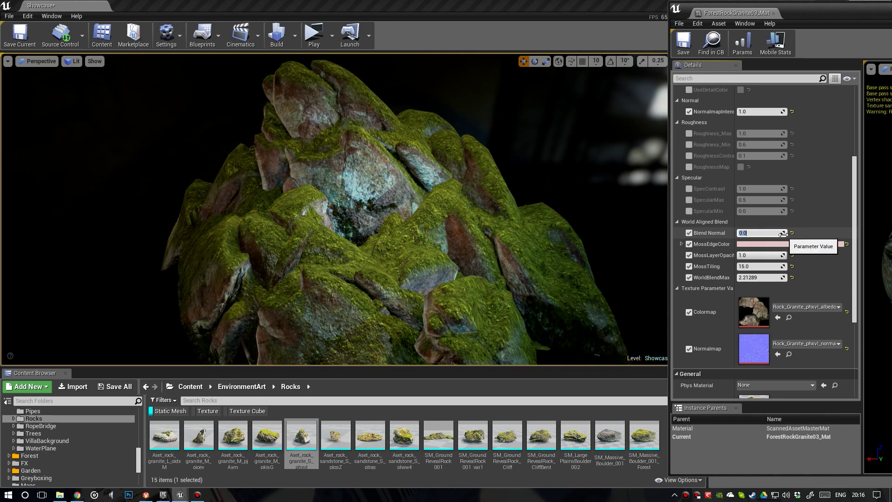
{"action": "mouse_move", "coordinate": [777, 234]}
{"action": "left_mouse_down"}
{"action": "mouse_move", "coordinate": [790, 235]}
{"action": "mouse_move", "coordinate": [734, 233]}
{"action": "mouse_move", "coordinate": [767, 234]}
{"action": "left_mouse_up"}
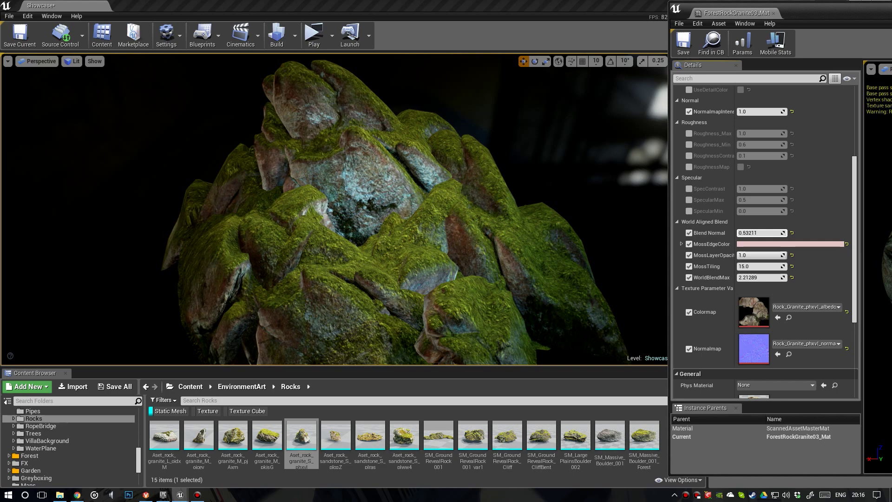
{"action": "left_click", "coordinate": [786, 234]}
{"action": "type", "text": "0"}
{"action": "key", "text": "Return"}
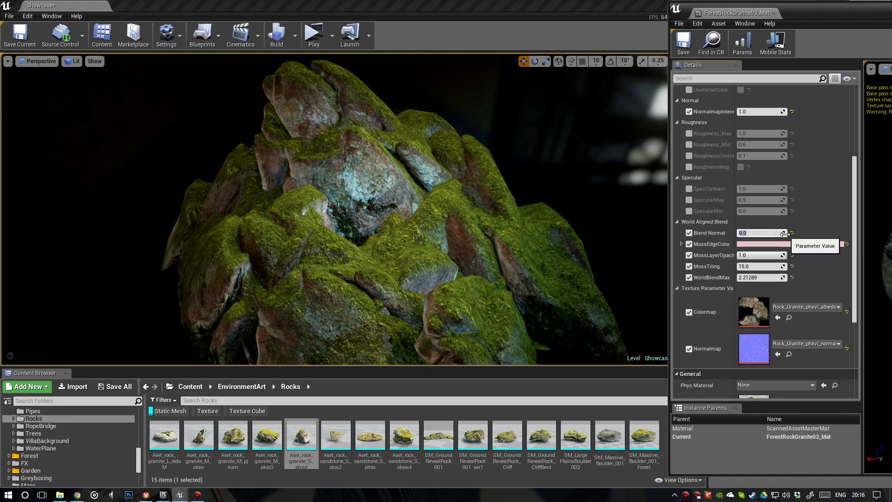
{"action": "key", "text": "Return"}
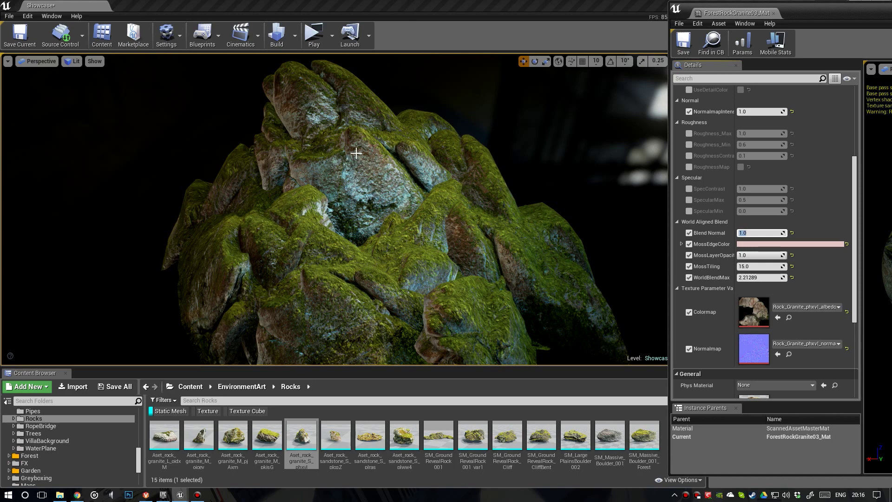
Preview pure red as the MossEdgeColor and discard it, then test the moss layer opacity, ending at 1
{"action": "left_click", "coordinate": [742, 244]}
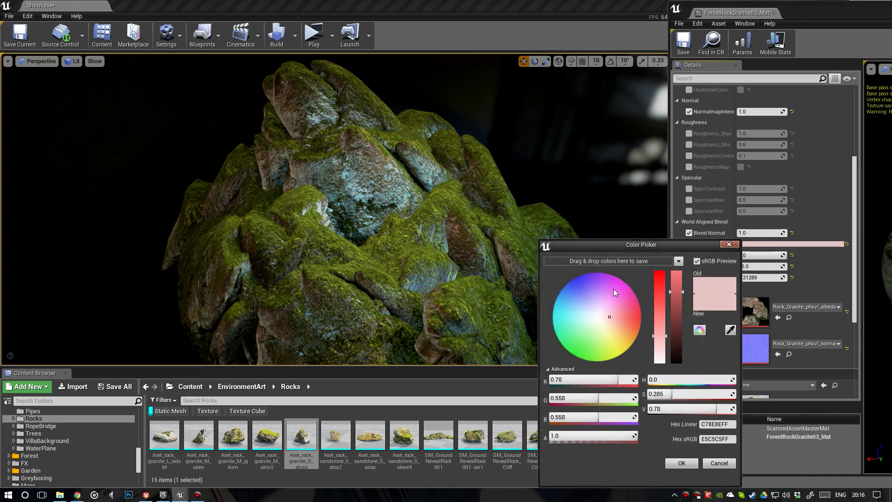
{"action": "mouse_move", "coordinate": [573, 282]}
{"action": "left_mouse_down"}
{"action": "mouse_move", "coordinate": [565, 334]}
{"action": "mouse_move", "coordinate": [621, 353]}
{"action": "mouse_move", "coordinate": [626, 303]}
{"action": "mouse_move", "coordinate": [614, 288]}
{"action": "mouse_move", "coordinate": [660, 317]}
{"action": "left_mouse_up"}
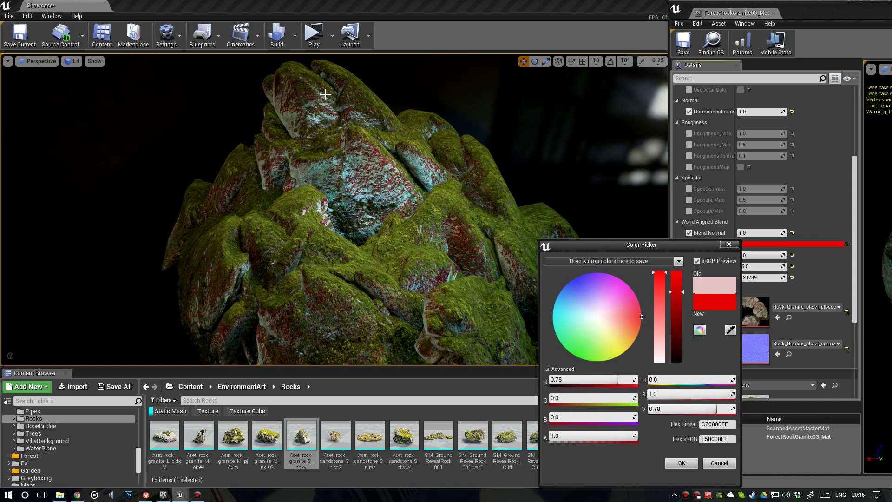
{"action": "left_click", "coordinate": [727, 463]}
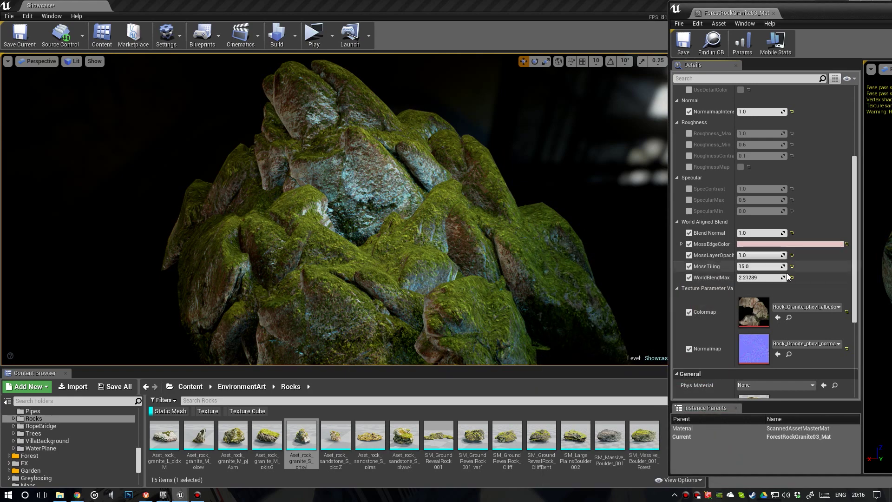
{"action": "mouse_move", "coordinate": [771, 258]}
{"action": "left_mouse_down"}
{"action": "mouse_move", "coordinate": [762, 255]}
{"action": "mouse_move", "coordinate": [781, 255]}
{"action": "left_mouse_up"}
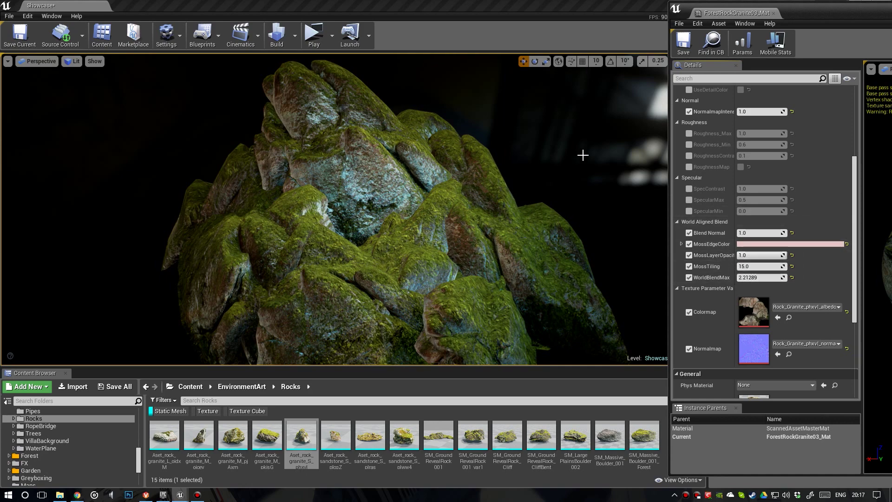
Open the material instance's parent, ScannedAssetMasterMat, and examine the overall layout of its node graph
{"action": "scroll", "coordinate": [756, 288], "scroll_direction": "down", "scroll_amount": 5}
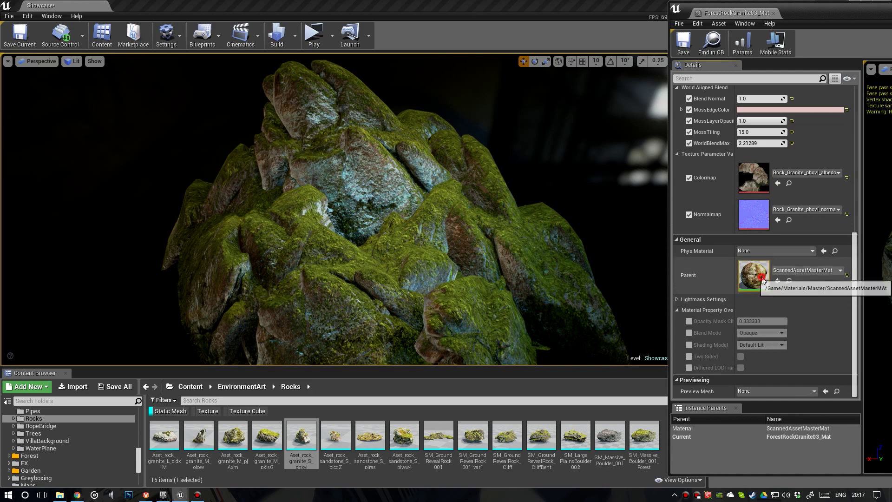
{"action": "double_click", "coordinate": [762, 278]}
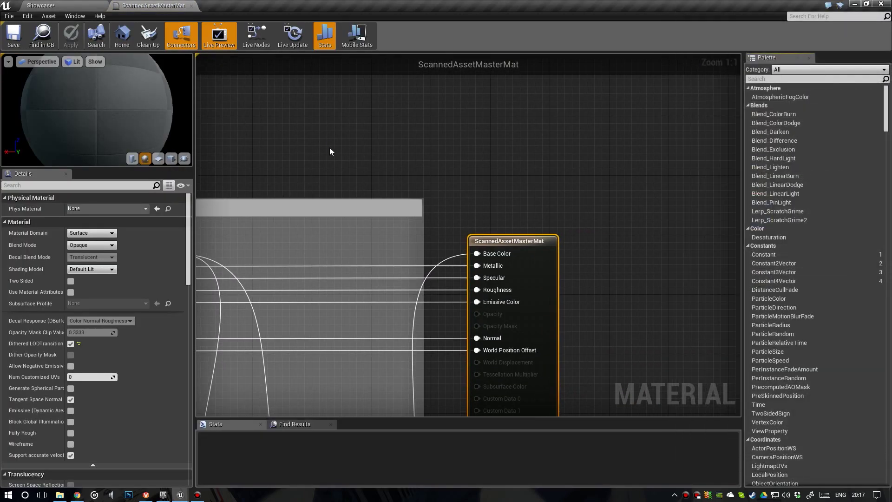
{"action": "scroll", "coordinate": [490, 142], "scroll_direction": "down", "scroll_amount": 9}
{"action": "right_click_drag", "start_coordinate": [445, 126], "coordinate": [537, 235]}
{"action": "scroll", "coordinate": [679, 253], "scroll_direction": "down", "scroll_amount": 1}
{"action": "scroll", "coordinate": [536, 234], "scroll_direction": "up", "scroll_amount": 1}
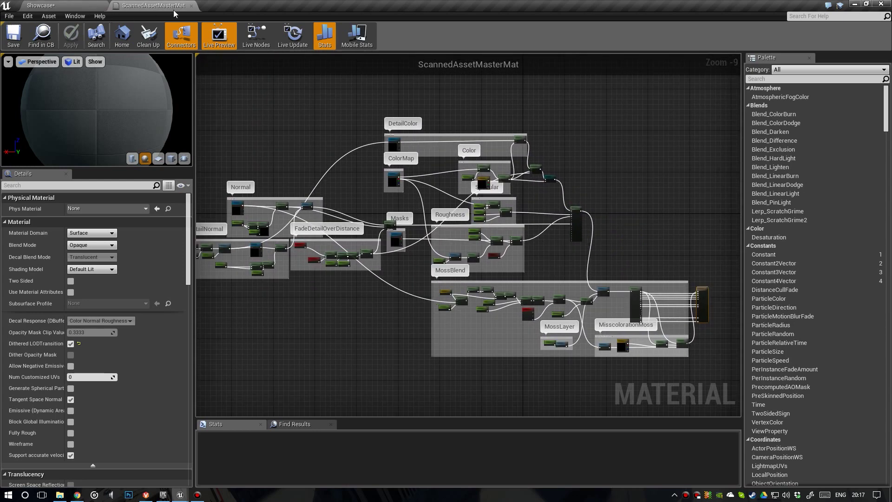
{"action": "right_click_drag", "start_coordinate": [396, 200], "coordinate": [397, 165]}
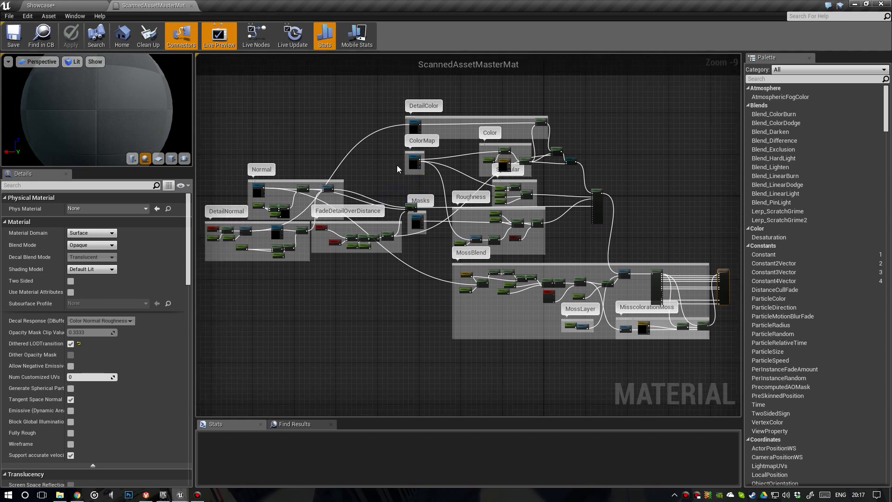
Select the base material node groups and the MossBlend group in turn to distinguish the graph's two parts
{"action": "left_click_drag", "start_coordinate": [214, 82], "coordinate": [598, 248]}
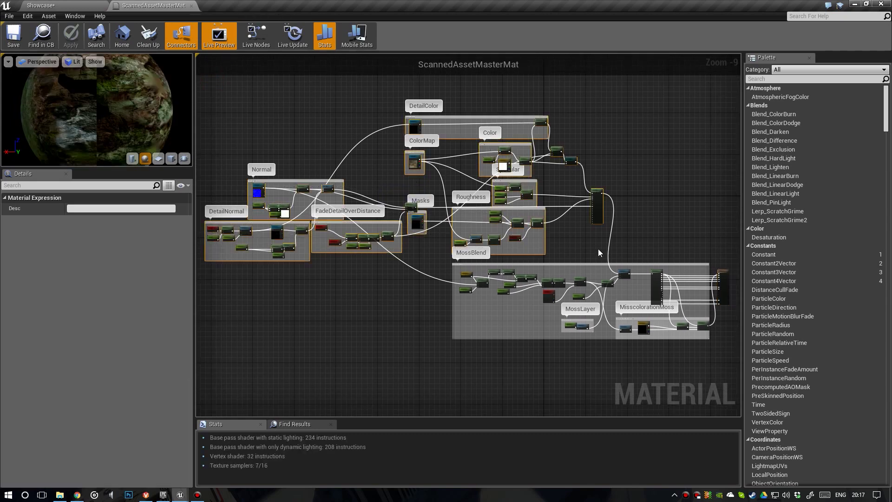
{"action": "right_click_drag", "start_coordinate": [598, 249], "coordinate": [505, 182]}
{"action": "scroll", "coordinate": [506, 184], "scroll_direction": "up", "scroll_amount": 2}
{"action": "scroll", "coordinate": [528, 207], "scroll_direction": "up", "scroll_amount": 2}
{"action": "right_click_drag", "start_coordinate": [536, 208], "coordinate": [548, 177]}
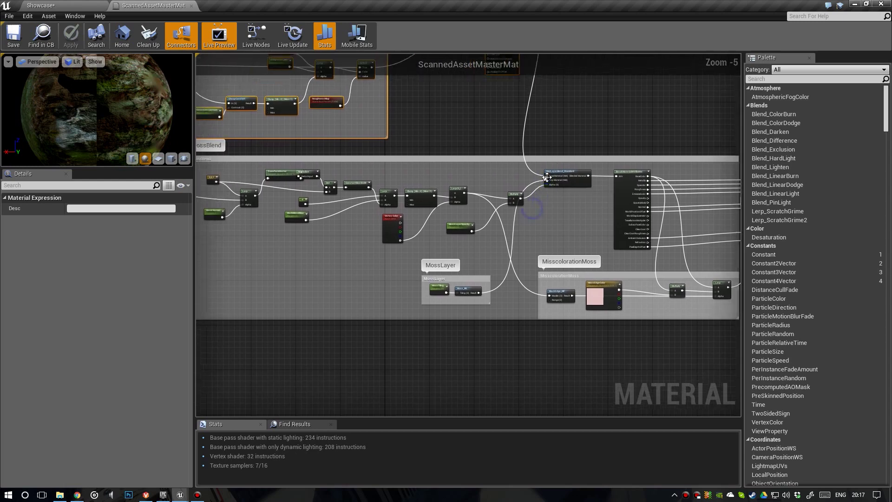
{"action": "scroll", "coordinate": [548, 177], "scroll_direction": "down", "scroll_amount": 1}
{"action": "left_click_drag", "start_coordinate": [293, 155], "coordinate": [671, 280]}
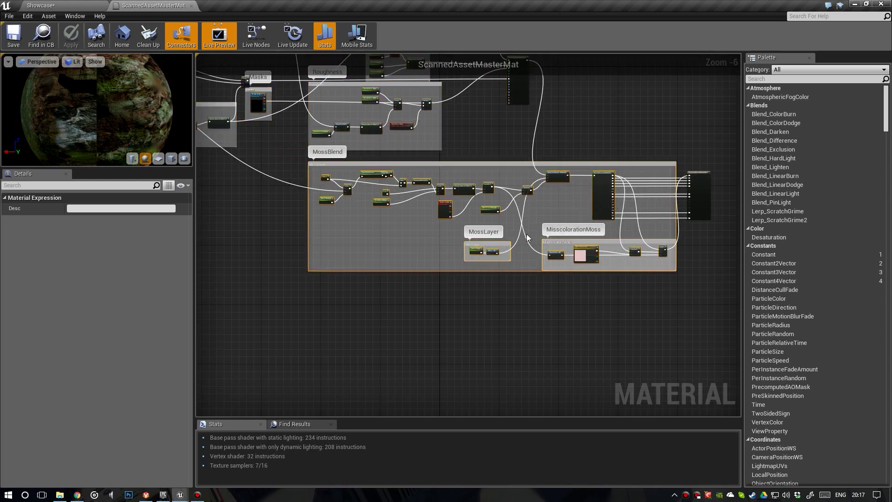
{"action": "right_click_drag", "start_coordinate": [546, 203], "coordinate": [525, 215]}
{"action": "scroll", "coordinate": [444, 209], "scroll_direction": "up", "scroll_amount": 2}
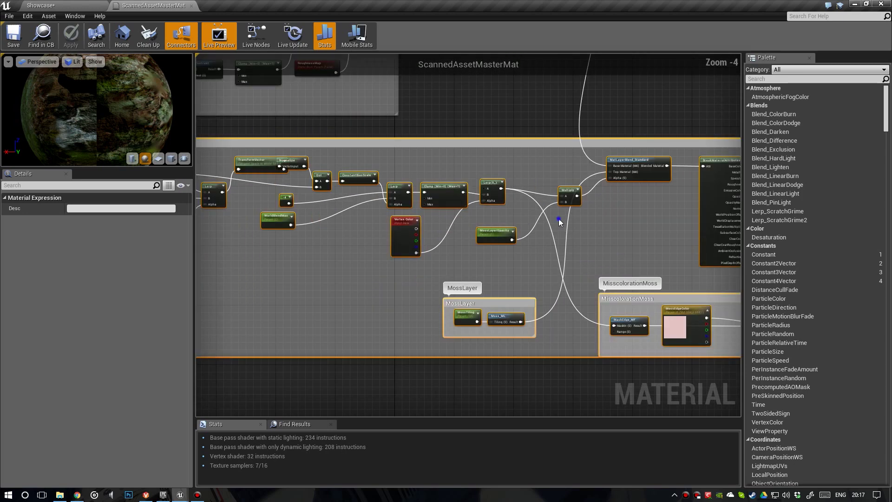
Inspect the MatLayerBlend_Standard node and the inputs feeding its base material, top material and alpha
{"action": "right_click_drag", "start_coordinate": [630, 189], "coordinate": [473, 236]}
{"action": "scroll", "coordinate": [472, 237], "scroll_direction": "up", "scroll_amount": 3}
{"action": "left_click", "coordinate": [474, 197]}
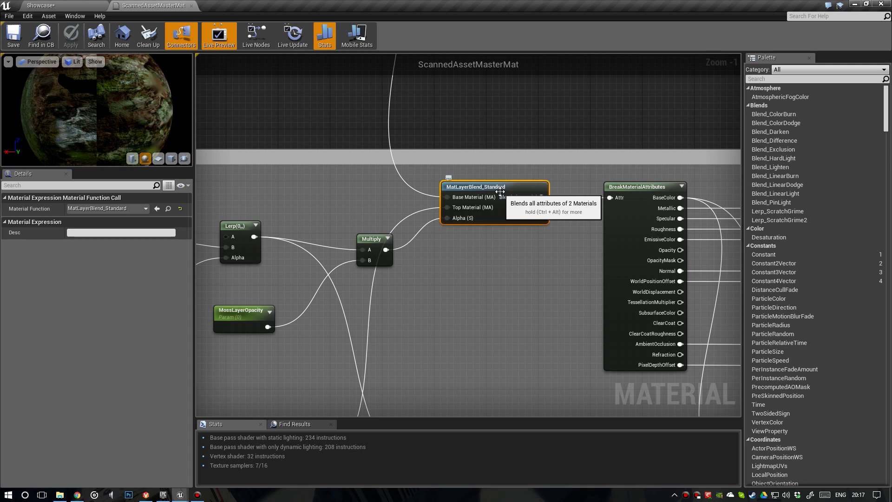
{"action": "scroll", "coordinate": [500, 192], "scroll_direction": "down", "scroll_amount": 4}
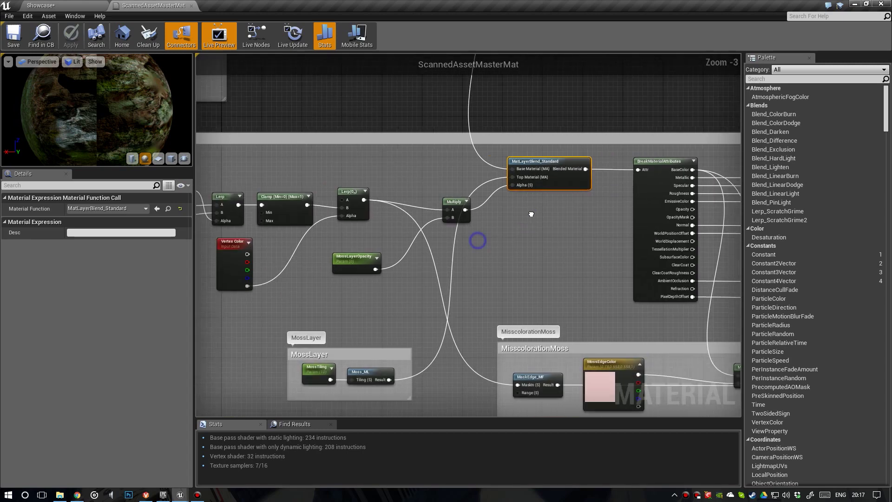
{"action": "scroll", "coordinate": [609, 191], "scroll_direction": "down", "scroll_amount": 2}
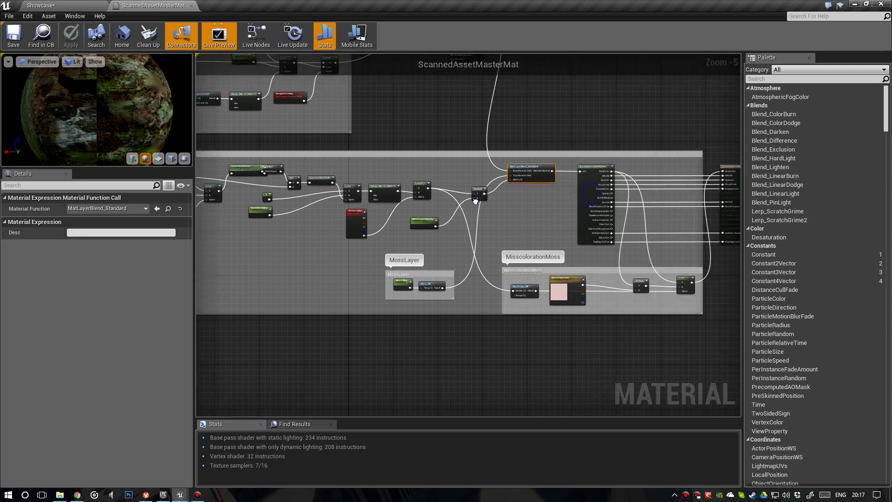
Trace the base material input back to the MakeMaterialAttributes node and examine its connected attributes
{"action": "right_click_drag", "start_coordinate": [609, 190], "coordinate": [464, 237]}
{"action": "right_click_drag", "start_coordinate": [403, 205], "coordinate": [594, 319]}
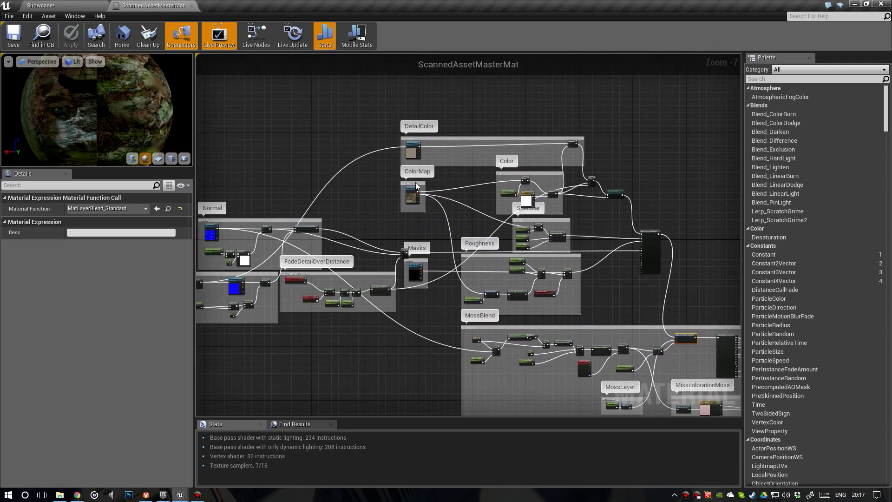
{"action": "right_click_drag", "start_coordinate": [568, 292], "coordinate": [524, 233]}
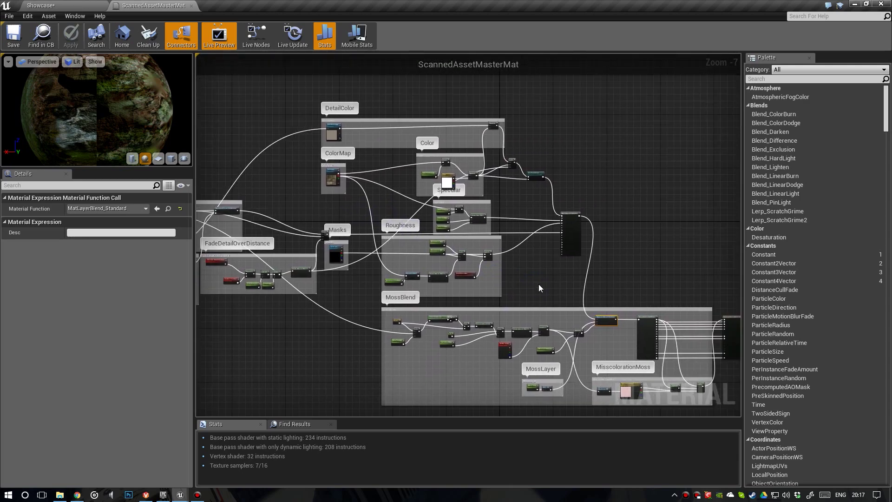
{"action": "right_click_drag", "start_coordinate": [539, 284], "coordinate": [497, 187]}
{"action": "scroll", "coordinate": [419, 235], "scroll_direction": "up", "scroll_amount": 3}
{"action": "right_click_drag", "start_coordinate": [602, 89], "coordinate": [424, 255]}
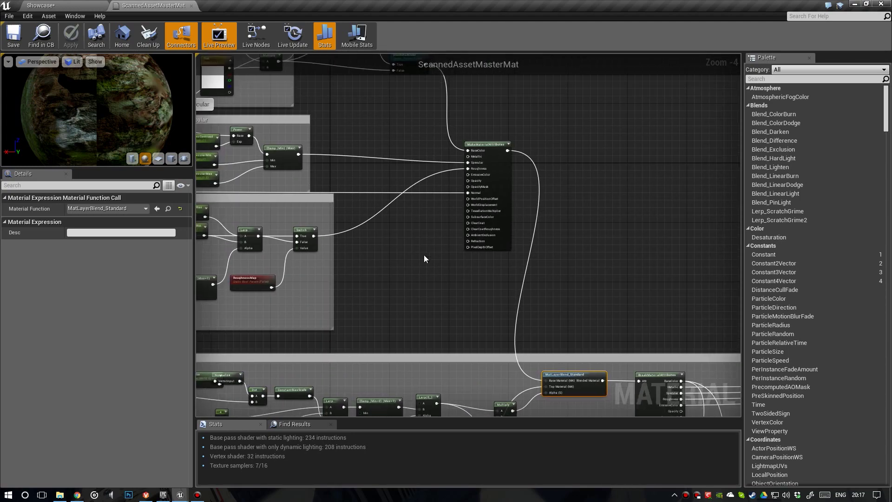
{"action": "scroll", "coordinate": [441, 208], "scroll_direction": "up", "scroll_amount": 3}
{"action": "right_click_drag", "start_coordinate": [536, 162], "coordinate": [500, 215]}
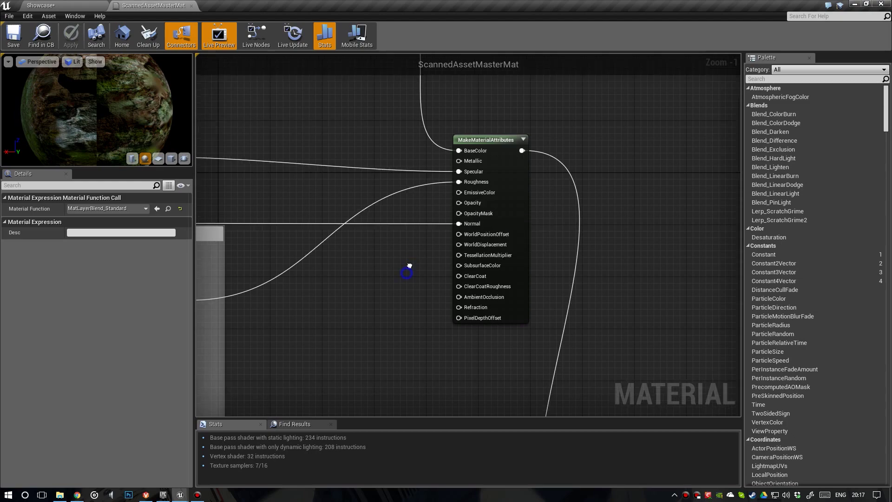
Examine the Normal, DetailNormal and FadeDetailOverDistance groups that feed the base material
{"action": "scroll", "coordinate": [431, 224], "scroll_direction": "down", "scroll_amount": 4}
{"action": "right_click_drag", "start_coordinate": [411, 290], "coordinate": [538, 318]}
{"action": "scroll", "coordinate": [387, 196], "scroll_direction": "down", "scroll_amount": 2}
{"action": "right_click_drag", "start_coordinate": [387, 196], "coordinate": [543, 267]}
{"action": "right_click_drag", "start_coordinate": [445, 258], "coordinate": [536, 216]}
{"action": "scroll", "coordinate": [478, 227], "scroll_direction": "up", "scroll_amount": 1}
{"action": "scroll", "coordinate": [423, 283], "scroll_direction": "up", "scroll_amount": 1}
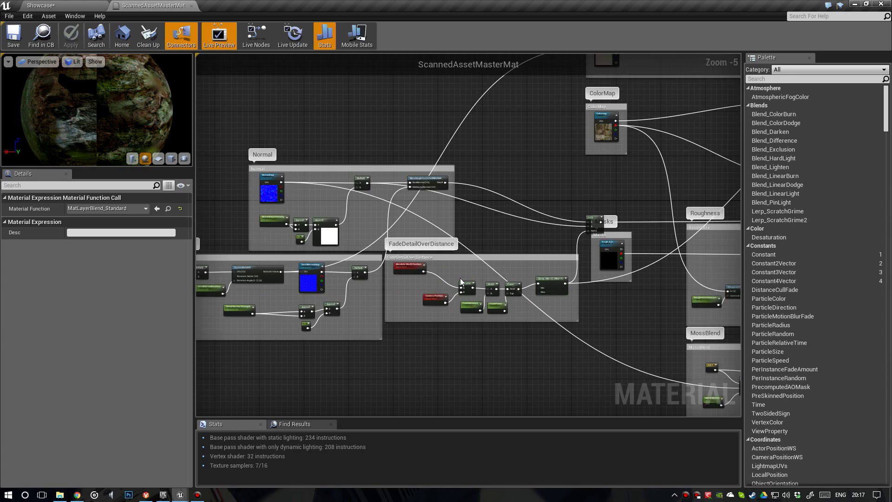
{"action": "right_click_drag", "start_coordinate": [496, 272], "coordinate": [261, 280]}
{"action": "scroll", "coordinate": [526, 261], "scroll_direction": "down", "scroll_amount": 1}
{"action": "scroll", "coordinate": [354, 225], "scroll_direction": "up", "scroll_amount": 1}
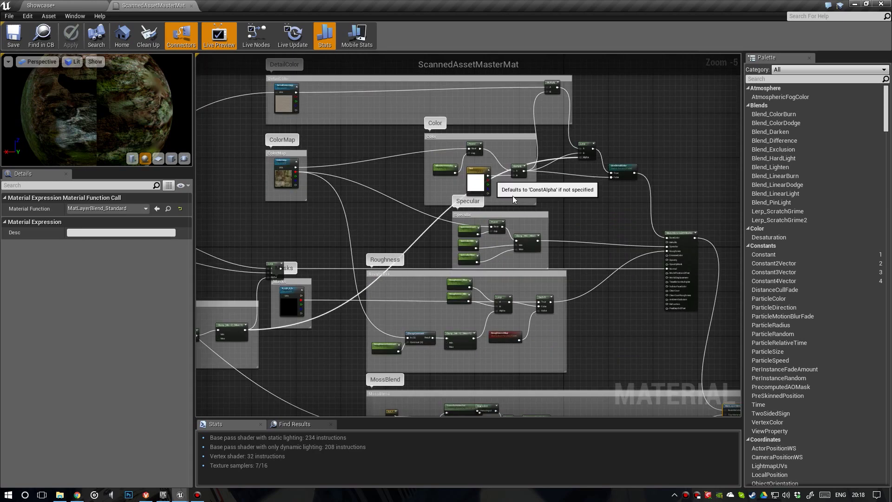
Inspect the Colormap texture parameter and its links to the Color, Specular and Roughness groups
{"action": "right_click_drag", "start_coordinate": [522, 199], "coordinate": [544, 214]}
{"action": "left_click", "coordinate": [305, 197]}
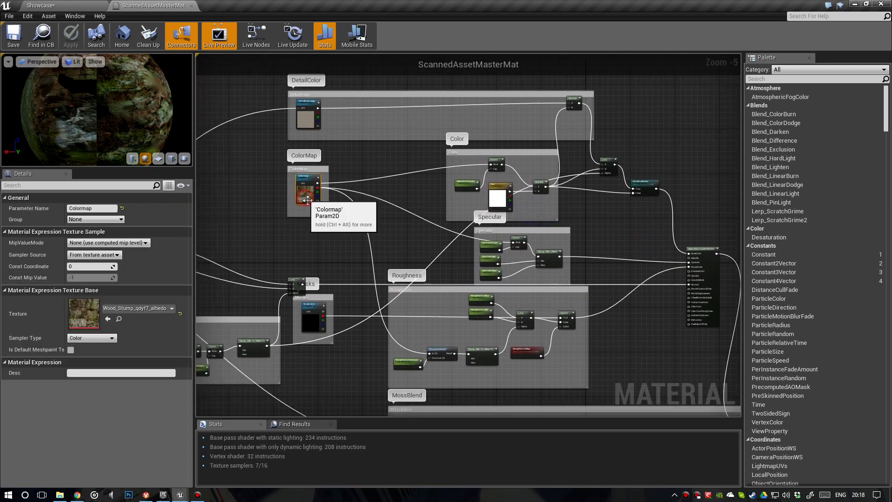
{"action": "right_click_drag", "start_coordinate": [414, 246], "coordinate": [386, 224]}
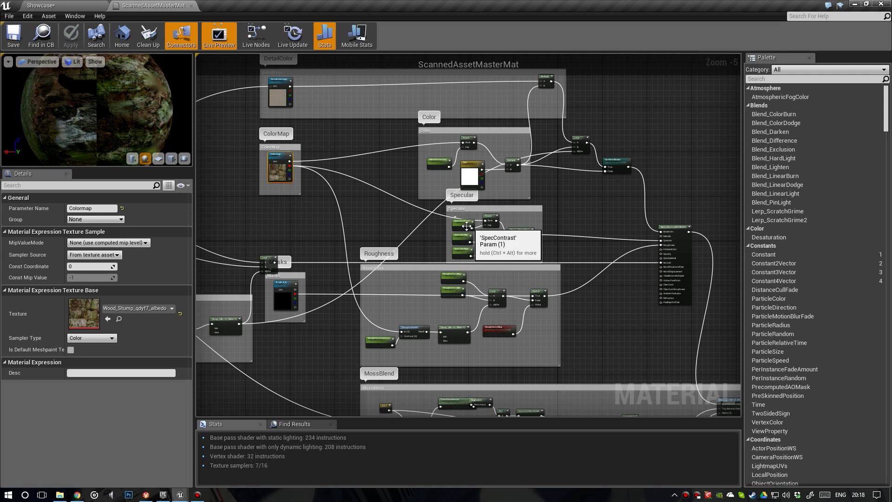
{"action": "scroll", "coordinate": [273, 171], "scroll_direction": "up", "scroll_amount": 1}
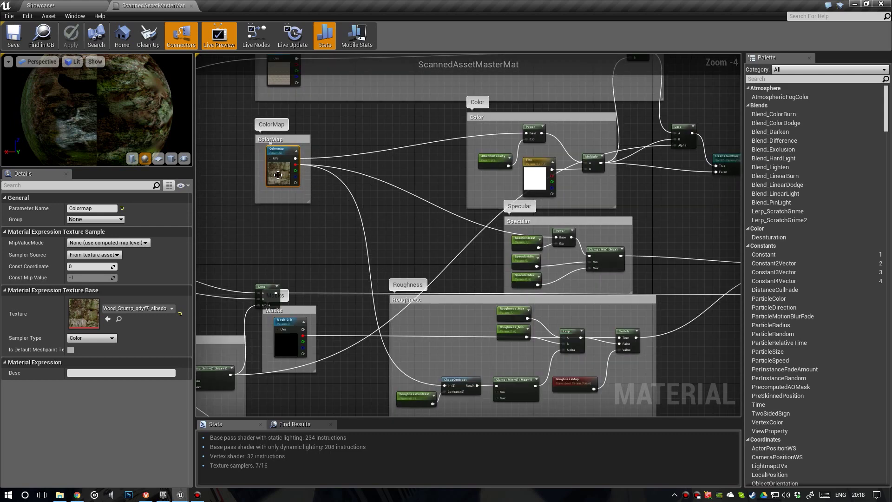
{"action": "scroll", "coordinate": [284, 179], "scroll_direction": "down", "scroll_amount": 1}
Select the world-aligned nodes in MossBlend, from the constant vector and Blend Normal through ConstantBiasScale and WorldBlendMax, for inspection
{"action": "right_click_drag", "start_coordinate": [448, 397], "coordinate": [427, 208]}
{"action": "scroll", "coordinate": [378, 217], "scroll_direction": "up", "scroll_amount": 2}
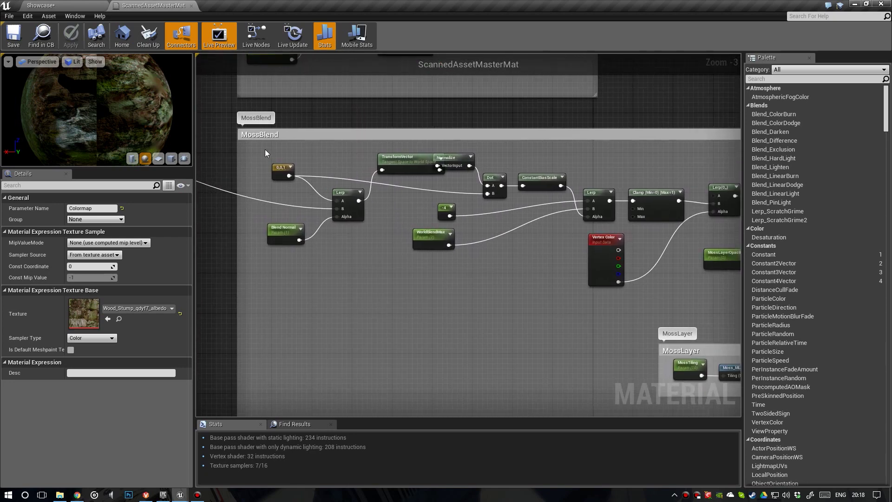
{"action": "left_click_drag", "start_coordinate": [265, 150], "coordinate": [536, 271]}
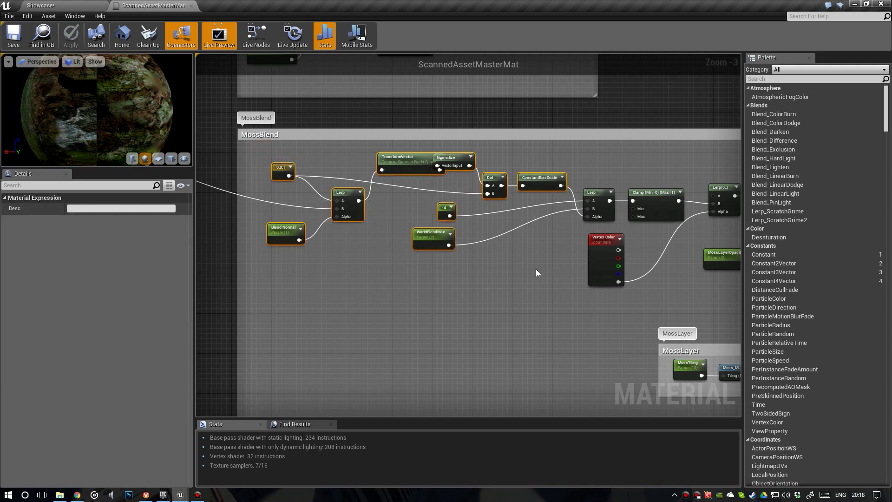
{"action": "right_click_drag", "start_coordinate": [536, 269], "coordinate": [417, 233]}
Inspect the Vertex Color node whose alpha output drives the final Lerp of the moss mask
{"action": "right_click_drag", "start_coordinate": [537, 217], "coordinate": [373, 217]}
{"action": "left_click", "coordinate": [356, 238]}
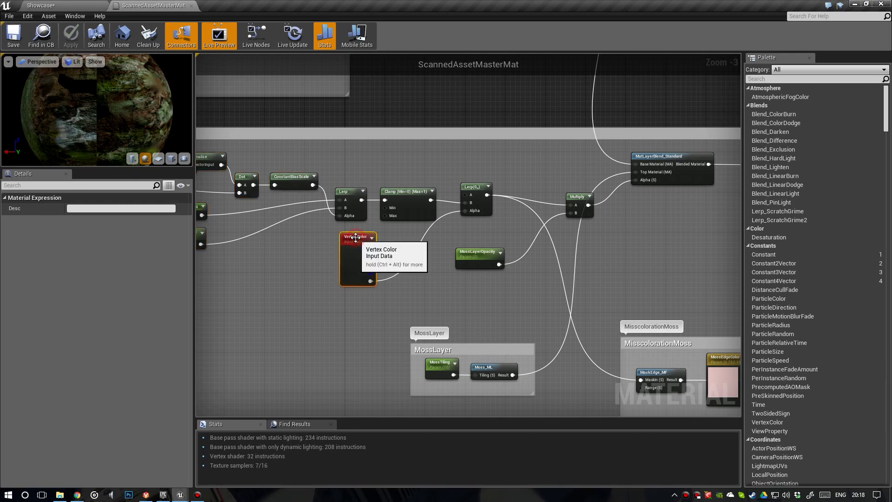
{"action": "scroll", "coordinate": [356, 238], "scroll_direction": "up", "scroll_amount": 1}
Return to the Showcase level, select the topmost granite rock and enter vertex paint mode
{"action": "left_click", "coordinate": [49, 6]}
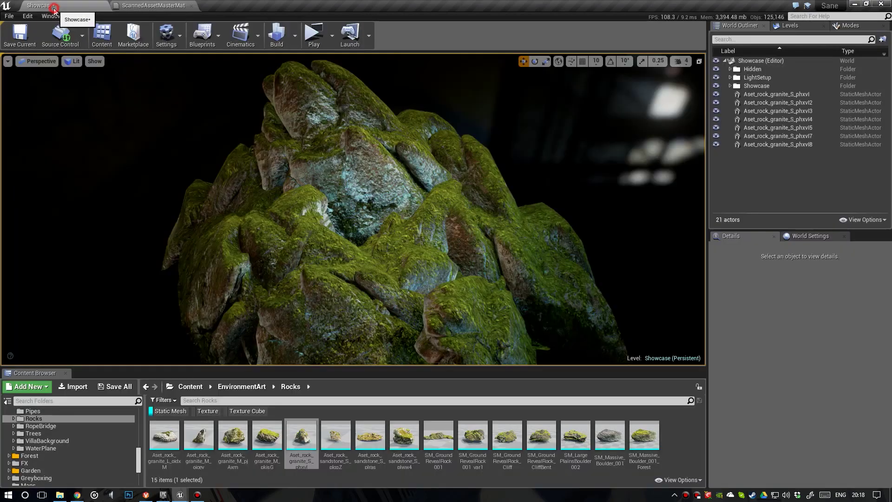
{"action": "left_click", "coordinate": [369, 183]}
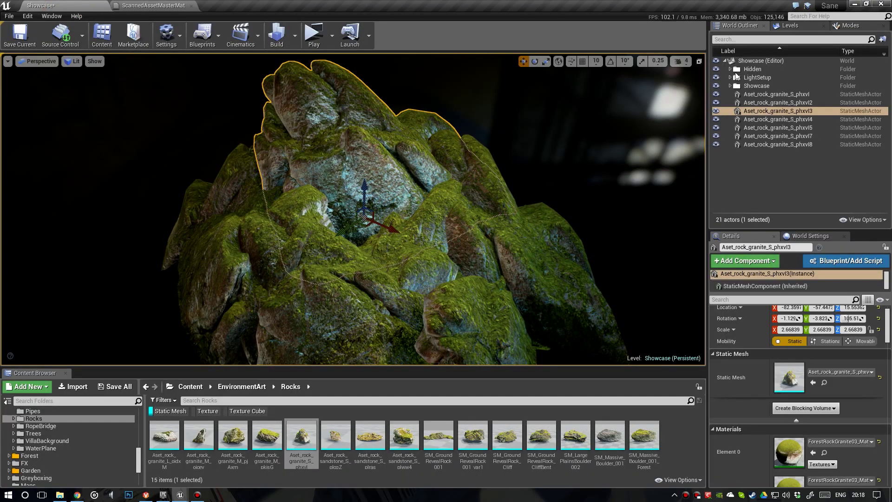
{"action": "left_click", "coordinate": [850, 26]}
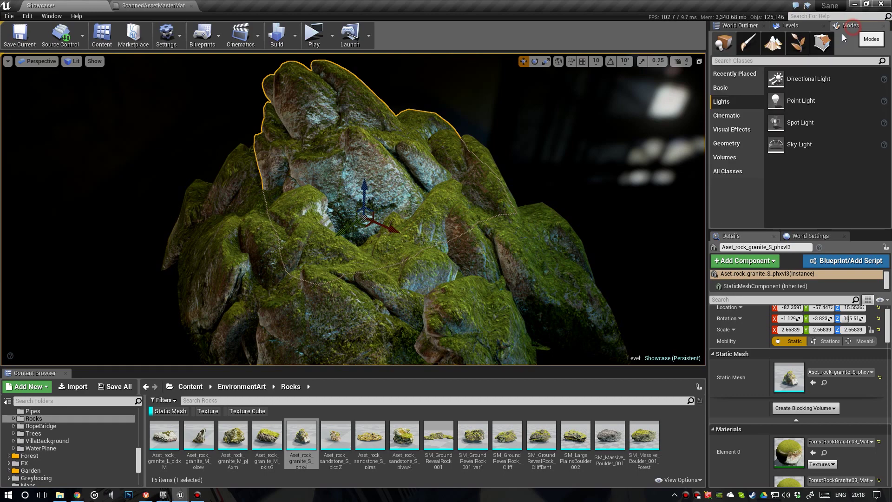
{"action": "left_click", "coordinate": [756, 43]}
Enable vertex painting on the Alpha channel and make the white paint color fully transparent
{"action": "left_click", "coordinate": [862, 168]}
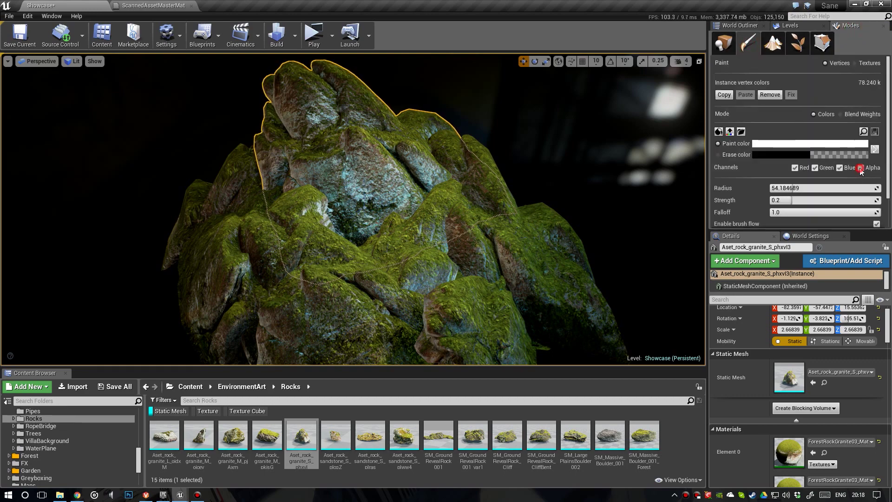
{"action": "left_click", "coordinate": [789, 144]}
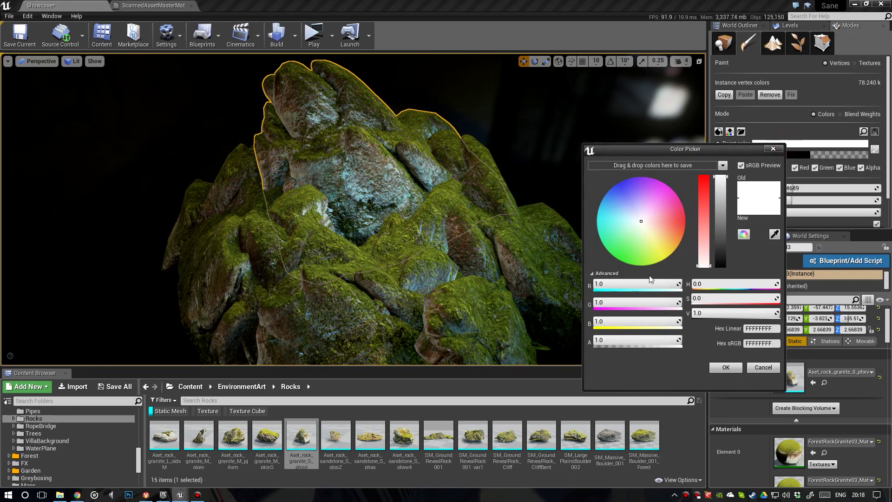
{"action": "left_click", "coordinate": [726, 368]}
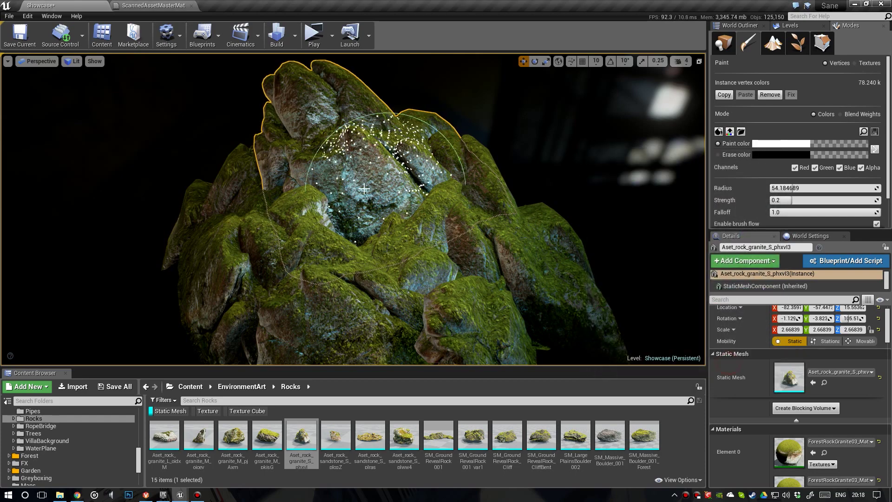
Paint the moss away on the topmost rock and on the smaller central rock below it
{"action": "mouse_move", "coordinate": [410, 186]}
{"action": "left_mouse_down"}
{"action": "mouse_move", "coordinate": [279, 79]}
{"action": "mouse_move", "coordinate": [409, 153]}
{"action": "mouse_move", "coordinate": [362, 268]}
{"action": "left_mouse_up"}
{"action": "right_click_drag", "start_coordinate": [362, 269], "coordinate": [400, 268]}
{"action": "left_click", "coordinate": [331, 214]}
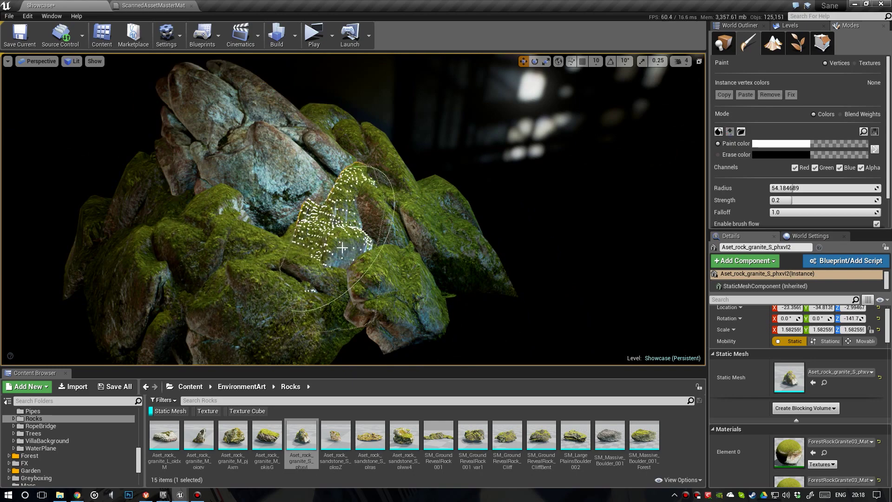
{"action": "left_click_drag", "start_coordinate": [325, 221], "coordinate": [354, 195]}
{"action": "right_click_drag", "start_coordinate": [431, 252], "coordinate": [423, 250]}
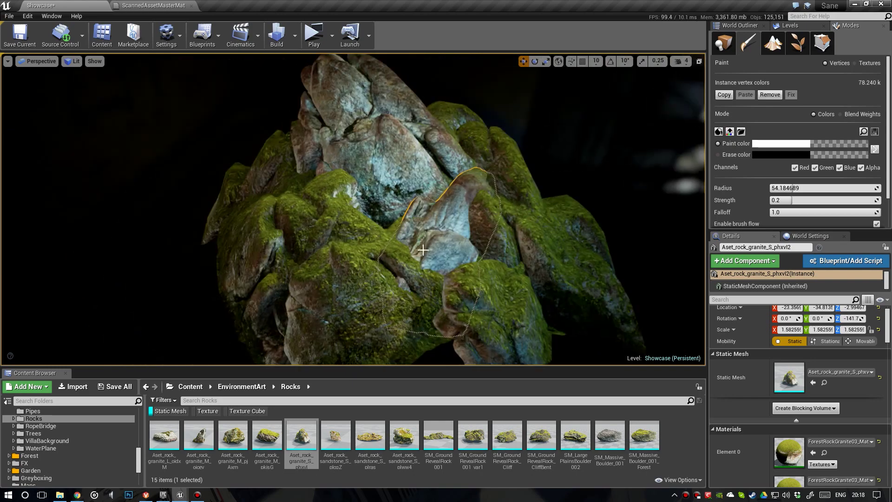
Select the large front rock beside the central one and paint over the moss on its upper part
{"action": "left_click", "coordinate": [296, 199]}
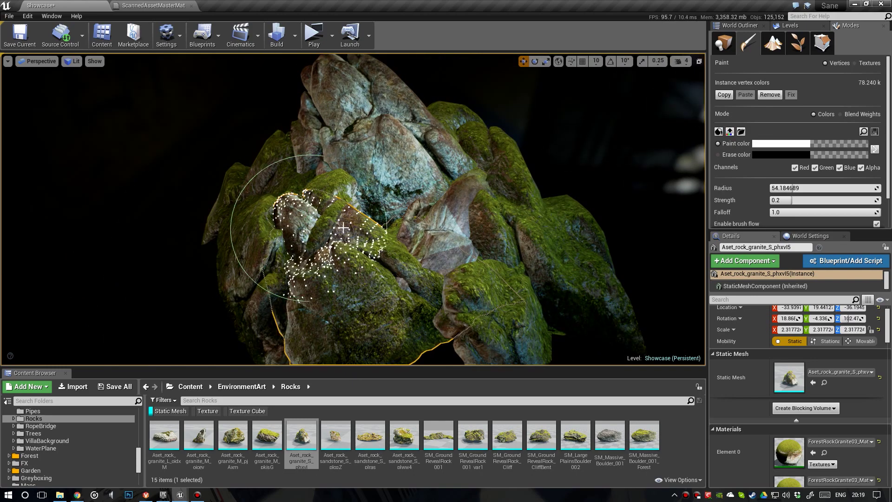
{"action": "left_click", "coordinate": [325, 219]}
{"action": "left_click_drag", "start_coordinate": [325, 219], "coordinate": [327, 212]}
{"action": "right_click_drag", "start_coordinate": [494, 253], "coordinate": [360, 223]}
Return to ScannedAssetMasterMat and examine the Moss_ML layer, the MatLayerBlend_Standard node and the MisscolorationMoss group
{"action": "left_click", "coordinate": [153, 5]}
{"action": "right_click_drag", "start_coordinate": [511, 277], "coordinate": [439, 222]}
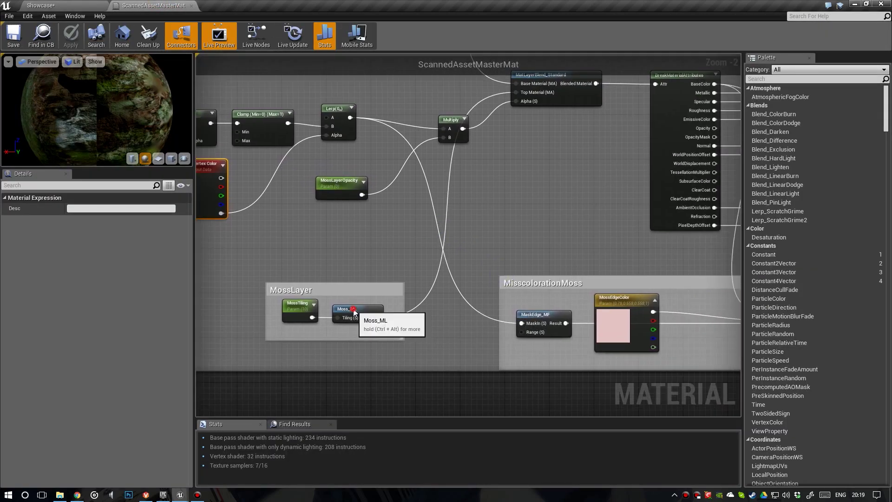
{"action": "left_click", "coordinate": [354, 311]}
{"action": "right_click_drag", "start_coordinate": [493, 219], "coordinate": [399, 289]}
{"action": "left_click", "coordinate": [464, 158]}
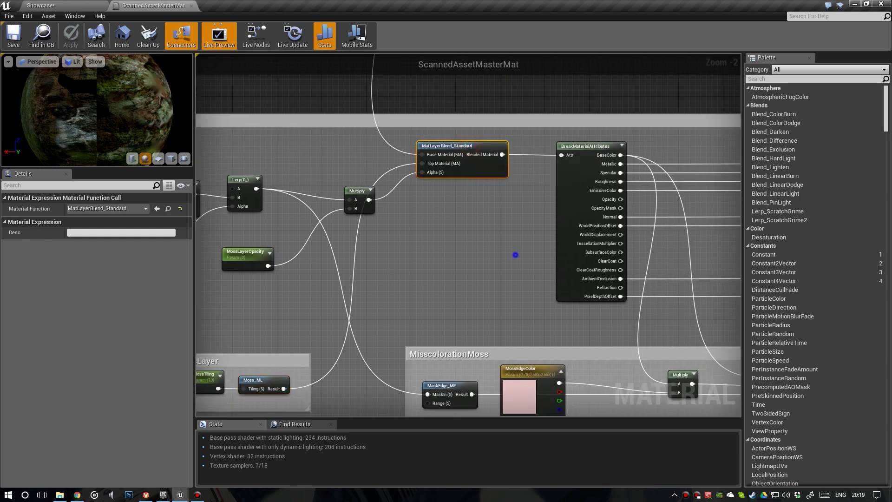
{"action": "right_click_drag", "start_coordinate": [515, 255], "coordinate": [389, 267]}
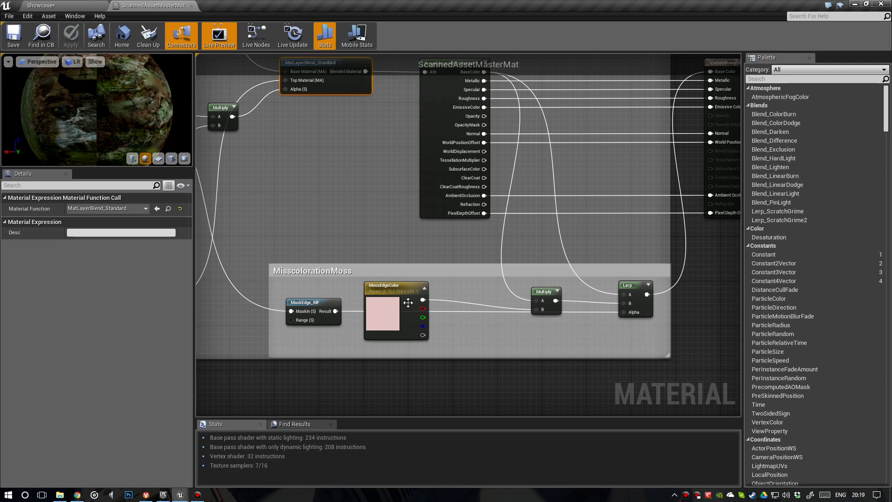
{"action": "right_click_drag", "start_coordinate": [313, 222], "coordinate": [365, 230]}
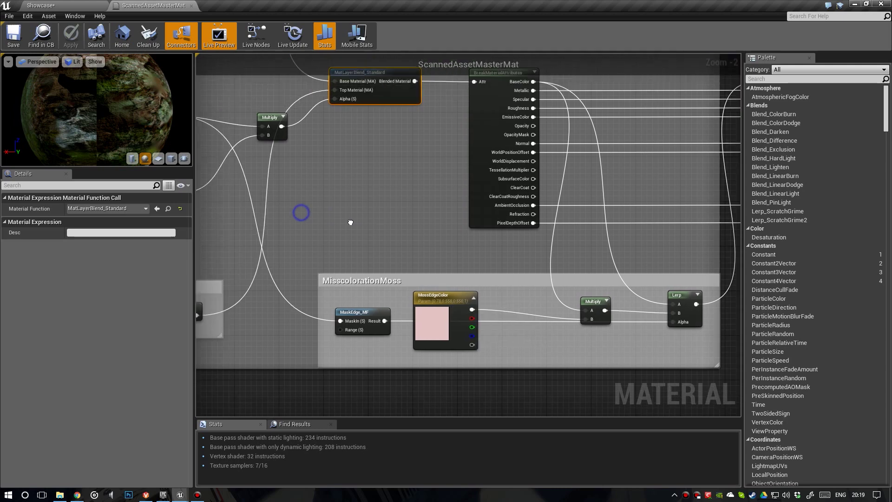
{"action": "scroll", "coordinate": [403, 239], "scroll_direction": "down", "scroll_amount": 2}
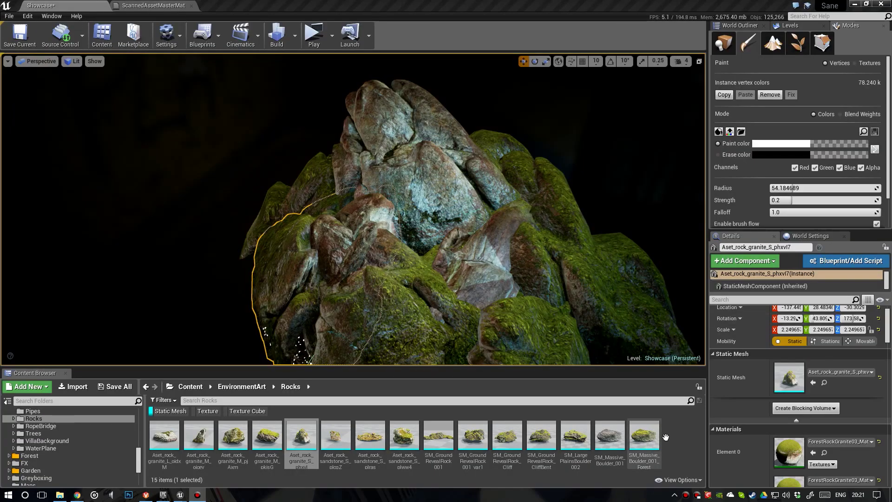
Clear the Static Mesh filter in the Rocks folder, create a MossTutorial subfolder there and open it
{"action": "left_click", "coordinate": [173, 412]}
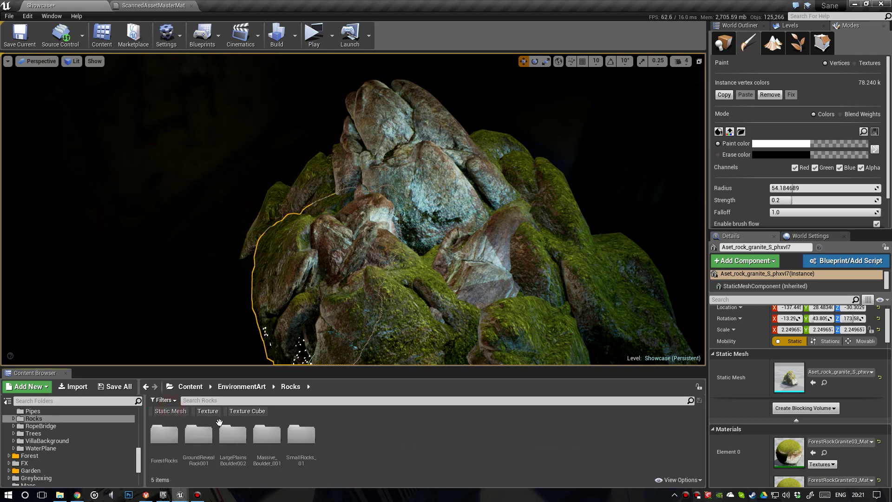
{"action": "left_click", "coordinate": [365, 441]}
{"action": "right_click", "coordinate": [362, 435]}
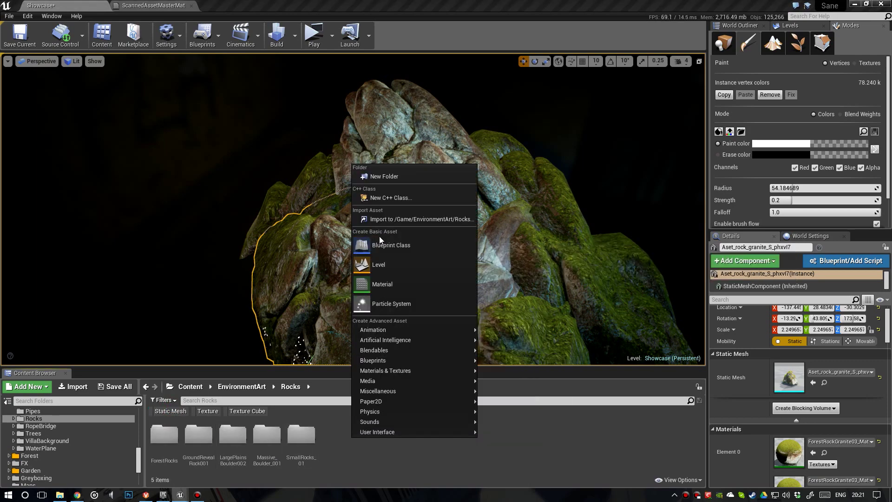
{"action": "left_click", "coordinate": [389, 177]}
{"action": "type", "text": "MossTuto"}
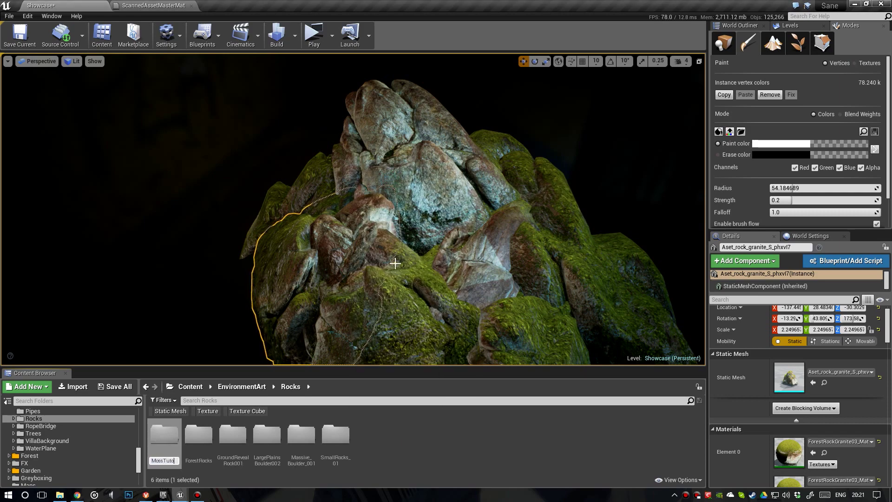
{"action": "type", "text": "rial"}
{"action": "key", "text": "Return"}
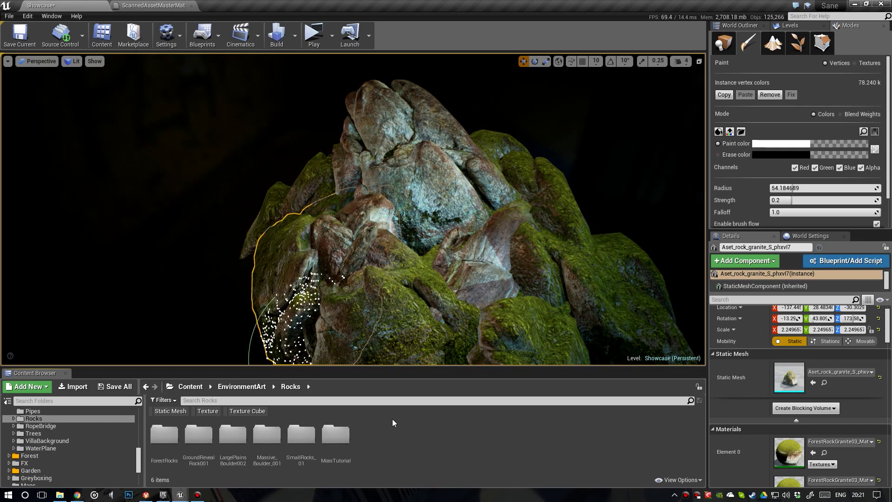
{"action": "double_click", "coordinate": [336, 435]}
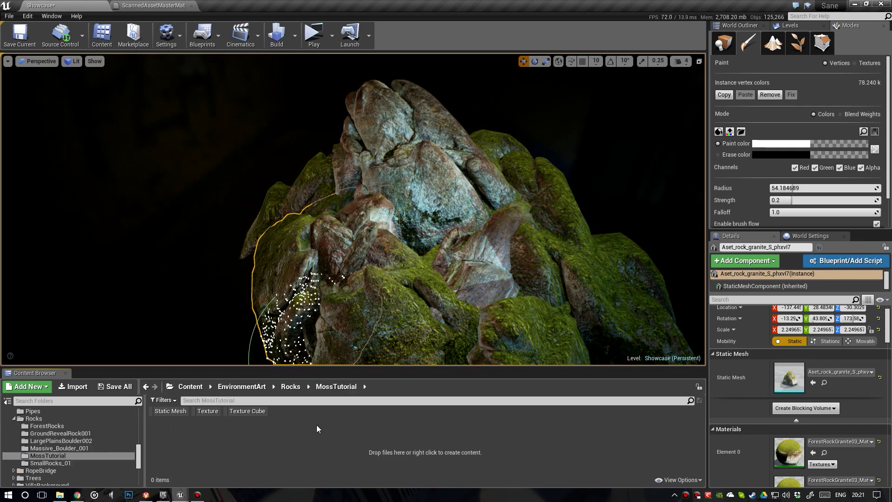
Create a material function named Moss_MF in the MossTutorial folder
{"action": "right_click", "coordinate": [235, 437]}
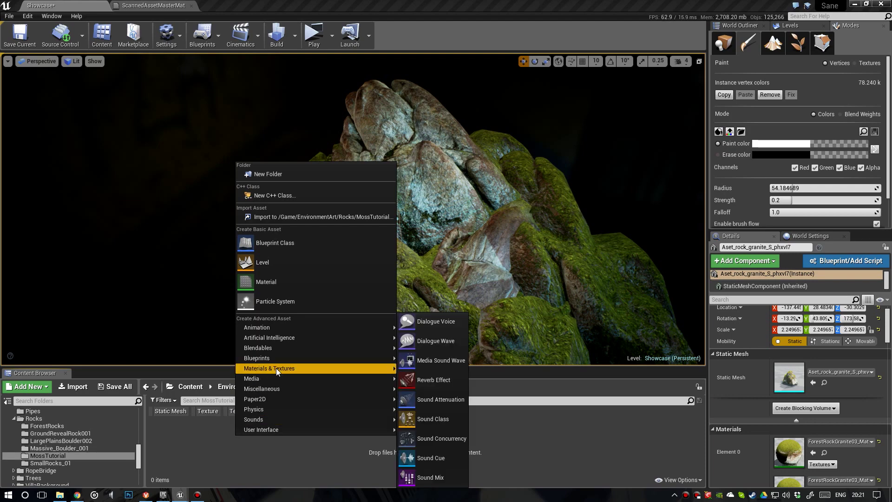
{"action": "mouse_move", "coordinate": [276, 368]}
{"action": "left_click", "coordinate": [446, 386]}
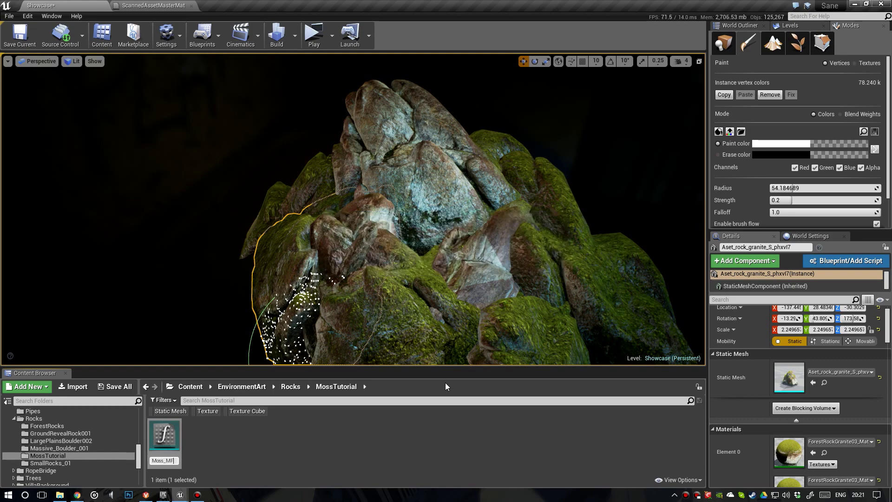
{"action": "key", "text": "Return"}
Rename the Moss_MF material function to Moss_ML
{"action": "right_click", "coordinate": [170, 433]}
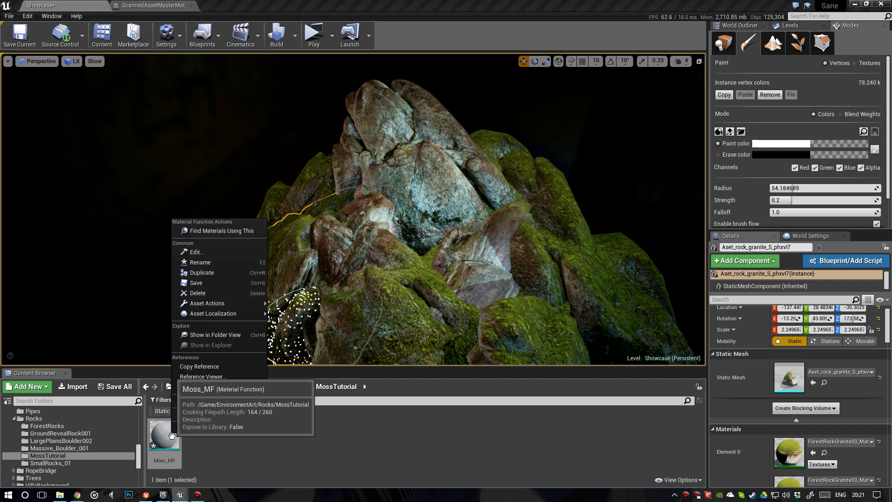
{"action": "left_click", "coordinate": [172, 435]}
{"action": "key", "text": "F2"}
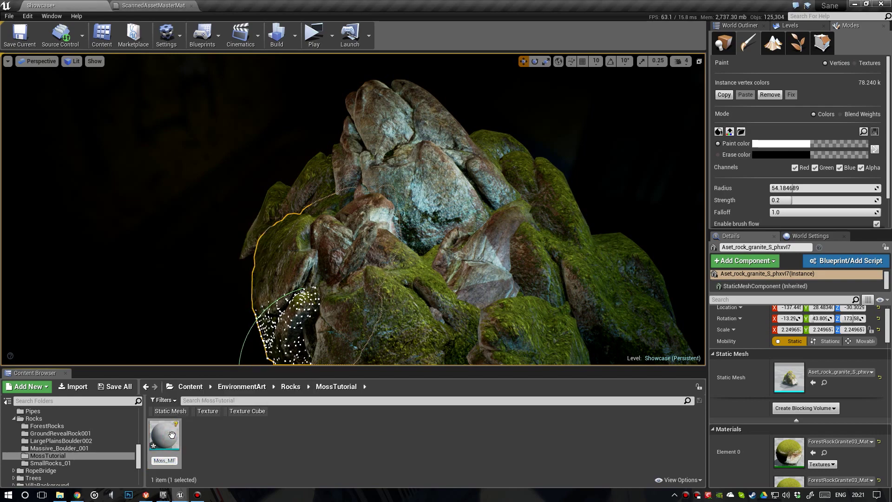
{"action": "type", "text": "Moss_ML"}
{"action": "key", "text": "Return"}
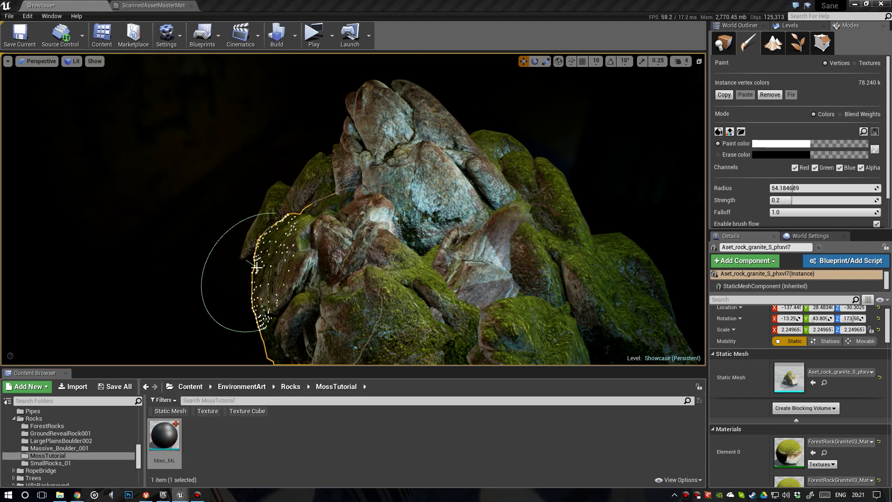
Dock the Moss_ML function editor beside the ScannedAssetMasterMat editor in the main window
{"action": "left_click_drag", "start_coordinate": [891, 61], "coordinate": [250, 8]}
{"action": "right_click_drag", "start_coordinate": [453, 159], "coordinate": [464, 199]}
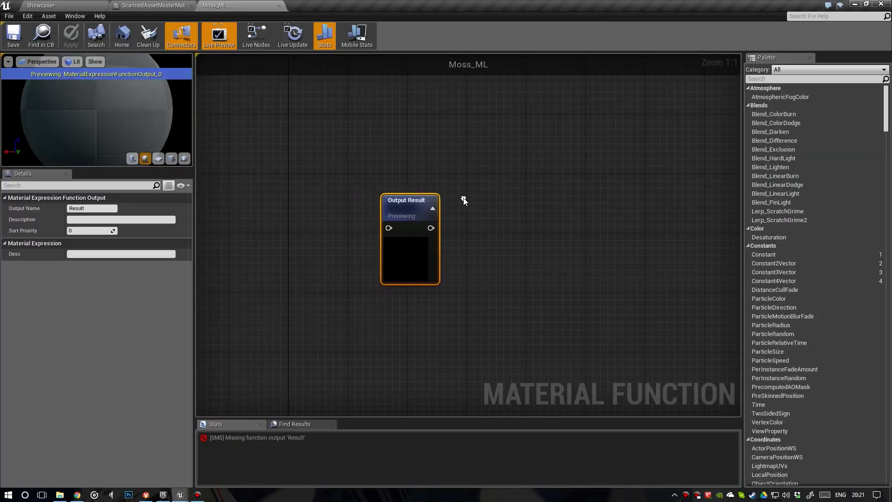
{"action": "scroll", "coordinate": [447, 205], "scroll_direction": "down", "scroll_amount": 2}
{"action": "right_click_drag", "start_coordinate": [300, 196], "coordinate": [419, 208]}
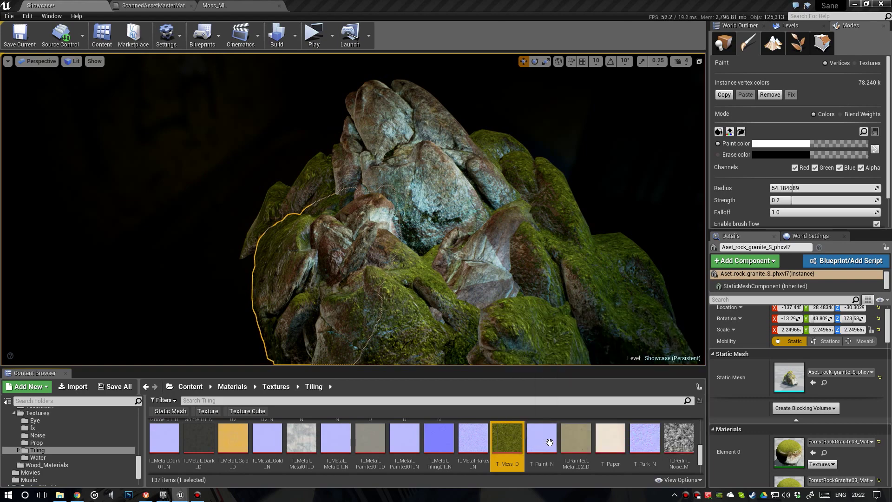
Add the T_Moss_D texture from the Tiling folder to the Moss_ML graph and convert its sample node to a Texture Object
{"action": "left_click_drag", "start_coordinate": [505, 442], "coordinate": [271, 165]}
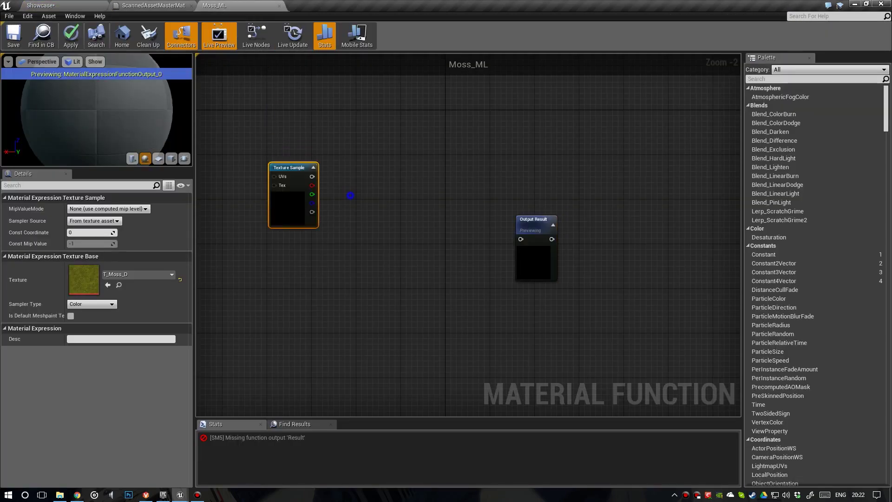
{"action": "scroll", "coordinate": [321, 223], "scroll_direction": "up", "scroll_amount": 2}
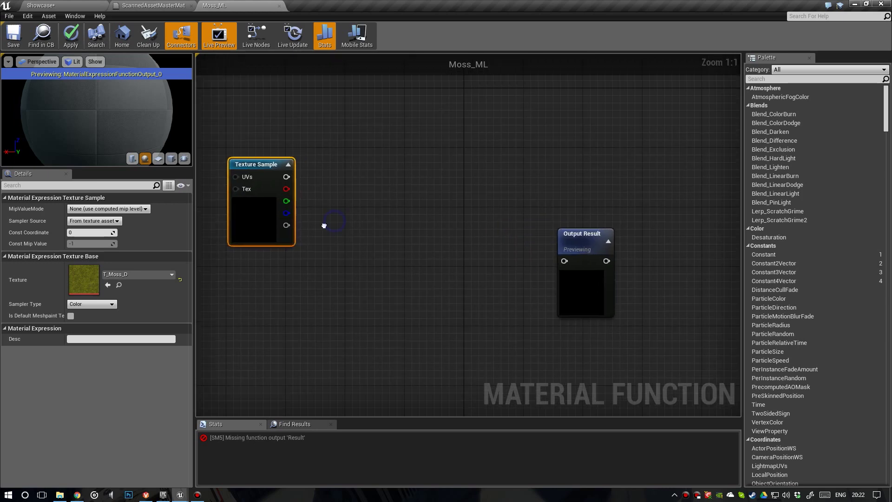
{"action": "right_click", "coordinate": [239, 222]}
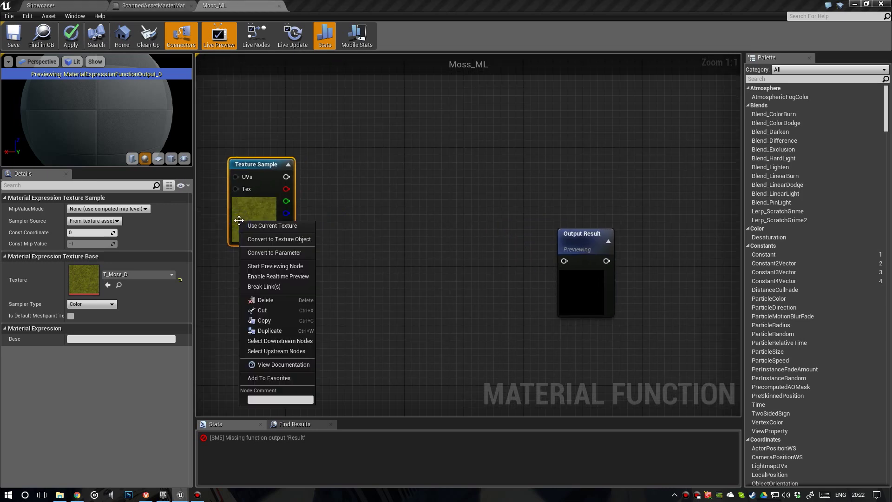
{"action": "left_click", "coordinate": [282, 239]}
{"action": "right_click_drag", "start_coordinate": [281, 241], "coordinate": [312, 241]}
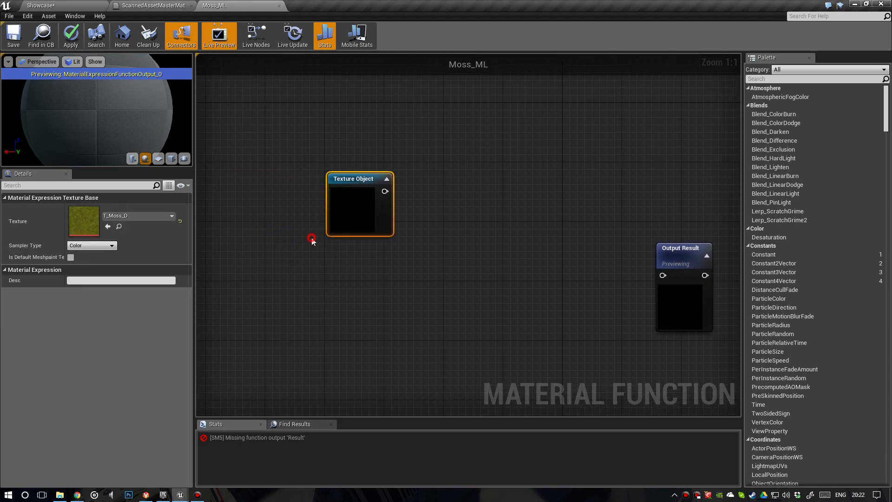
{"action": "left_click_drag", "start_coordinate": [345, 208], "coordinate": [313, 197]}
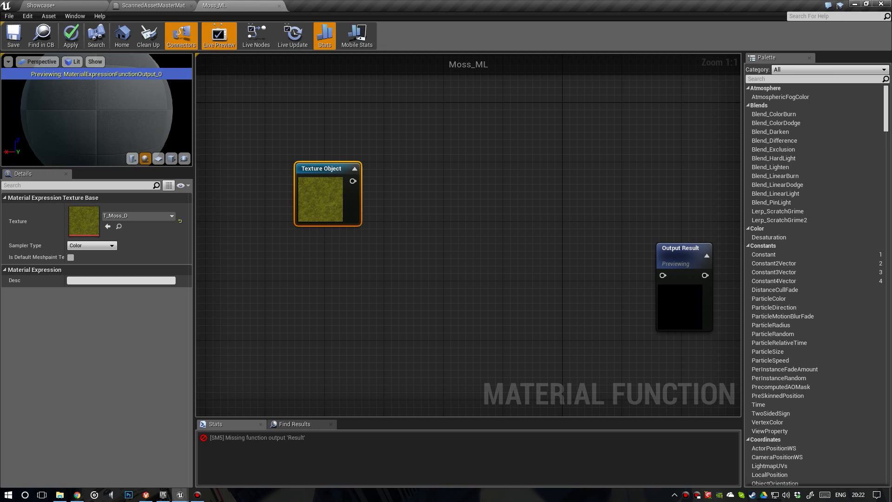
Connect the moss Texture Object to a new WorldAlignedTexture node and place that node close beside it
{"action": "right_click_drag", "start_coordinate": [382, 225], "coordinate": [325, 215]}
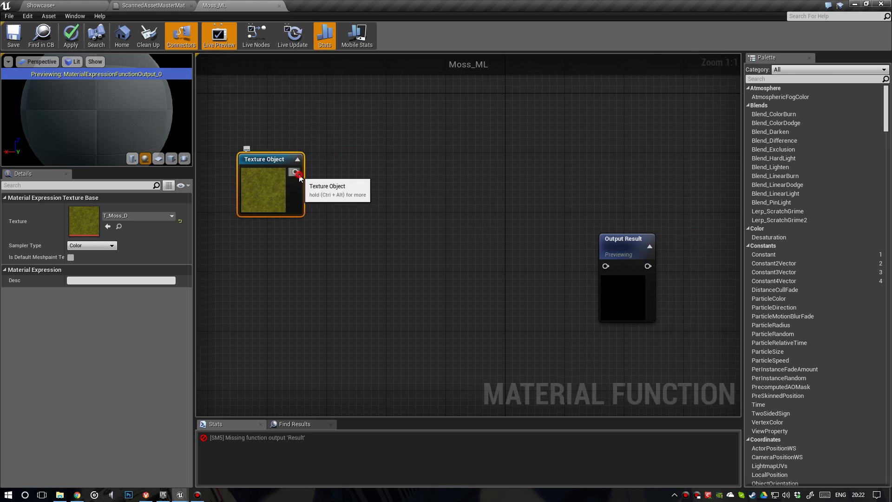
{"action": "left_click_drag", "start_coordinate": [296, 173], "coordinate": [369, 233]}
{"action": "type", "text": "world"}
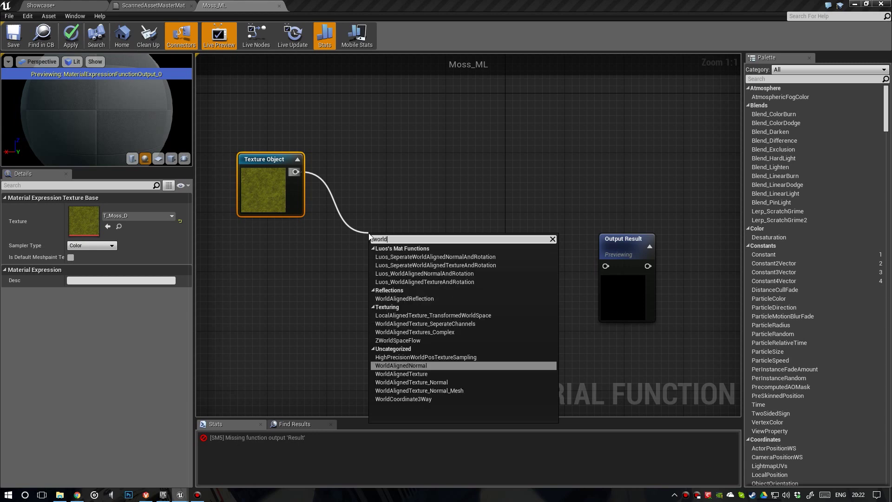
{"action": "type", "text": "alig"}
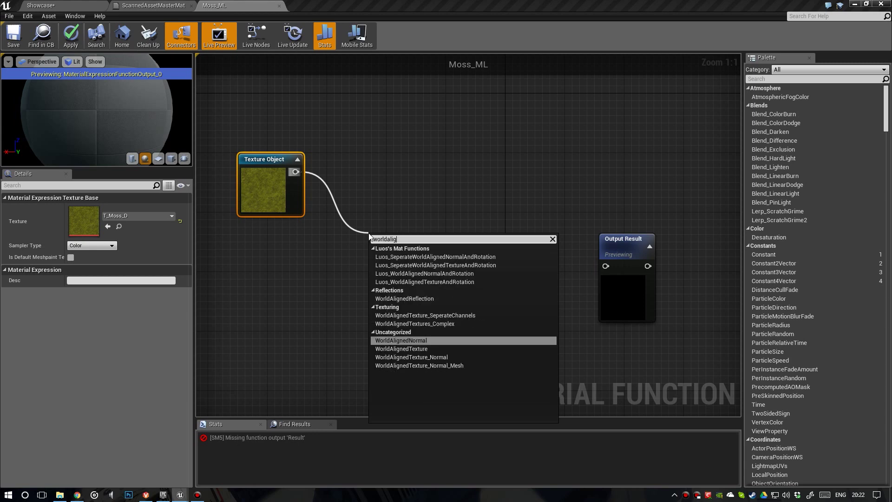
{"action": "left_click", "coordinate": [416, 352]}
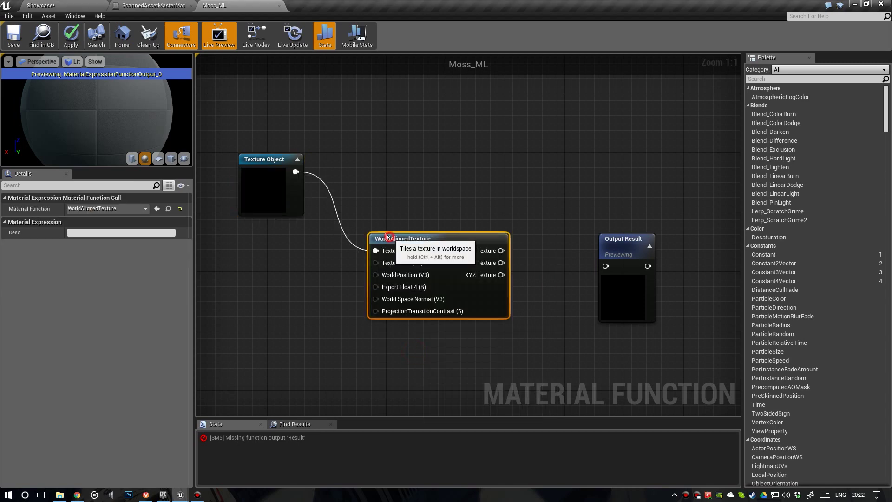
{"action": "left_click_drag", "start_coordinate": [391, 235], "coordinate": [349, 199]}
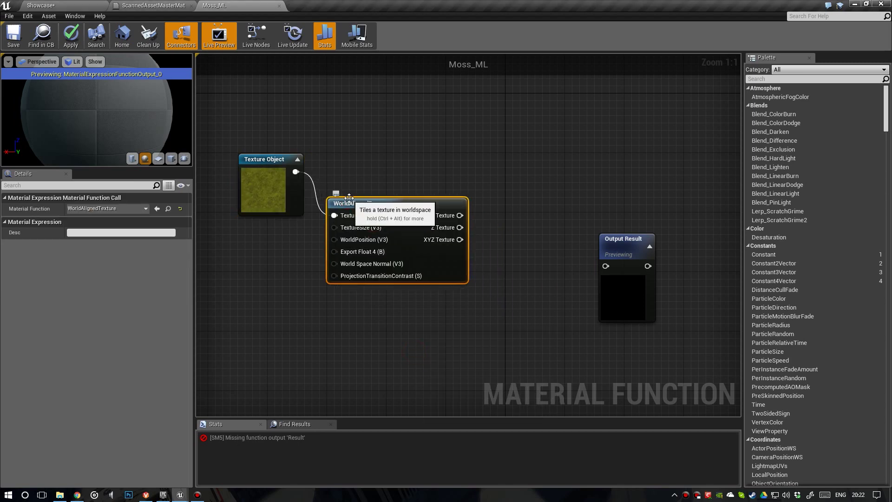
{"action": "scroll", "coordinate": [349, 199], "scroll_direction": "down", "scroll_amount": 1}
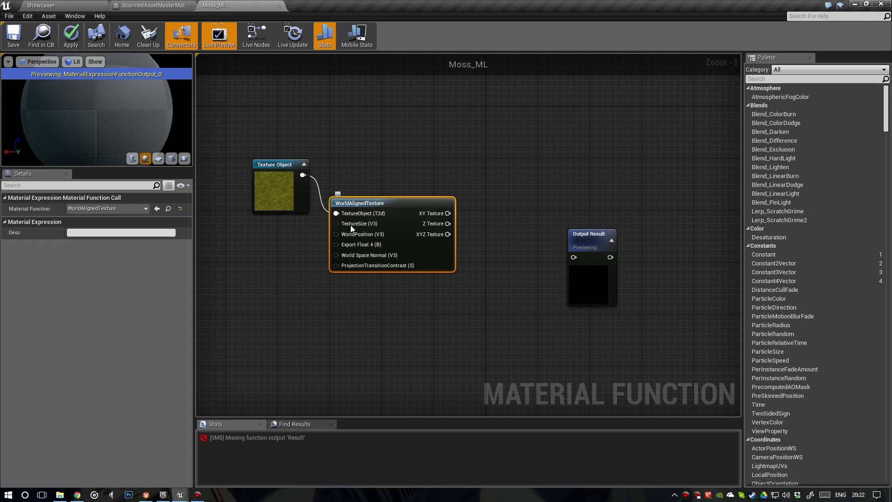
{"action": "right_click_drag", "start_coordinate": [342, 229], "coordinate": [479, 241]}
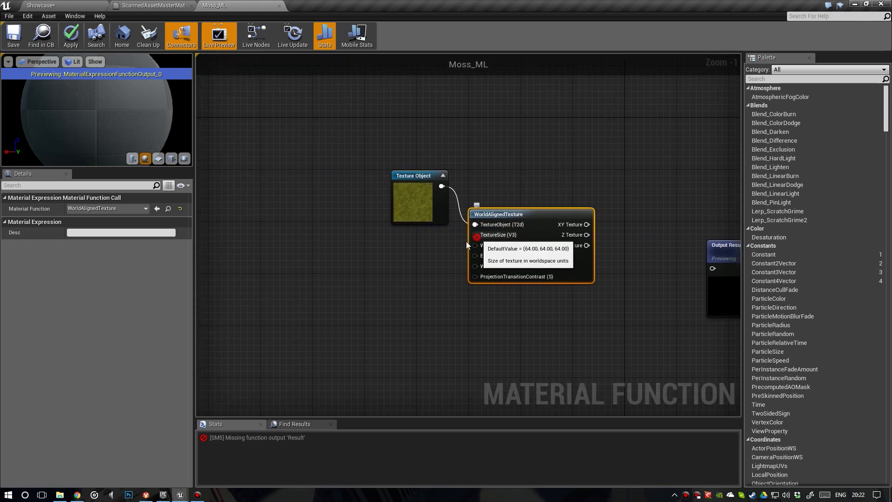
{"action": "left_click_drag", "start_coordinate": [479, 238], "coordinate": [326, 275]}
{"action": "left_click", "coordinate": [314, 264]}
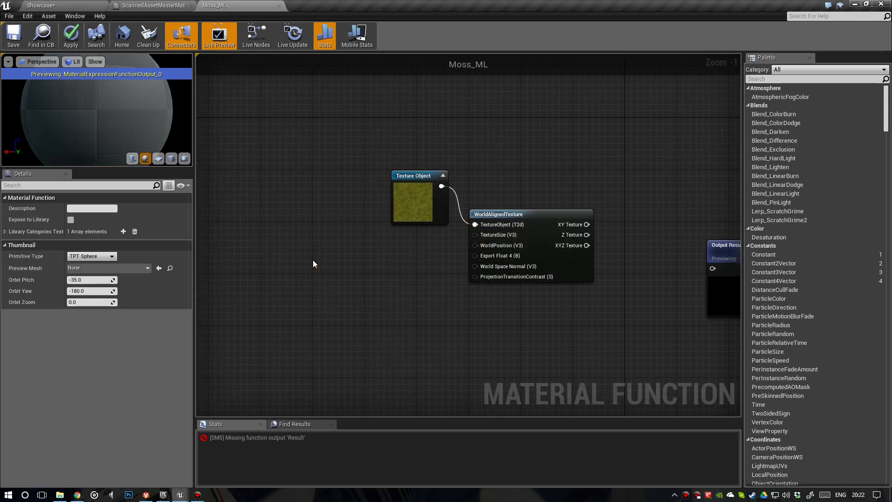
{"action": "key", "text": "grave"}
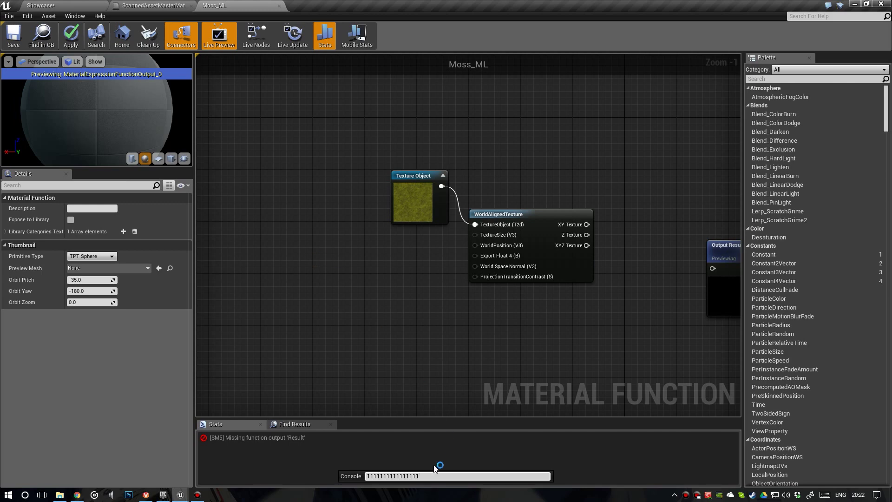
{"action": "left_click_drag", "start_coordinate": [431, 475], "coordinate": [365, 471]}
{"action": "left_click", "coordinate": [298, 276]}
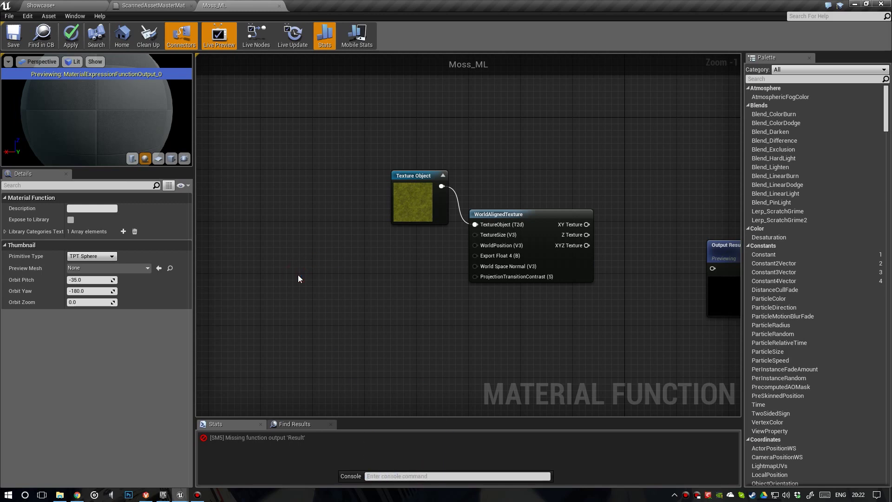
Add a Constant node below the moss Texture Object and set its value to 1024
{"action": "left_click", "coordinate": [318, 275]}
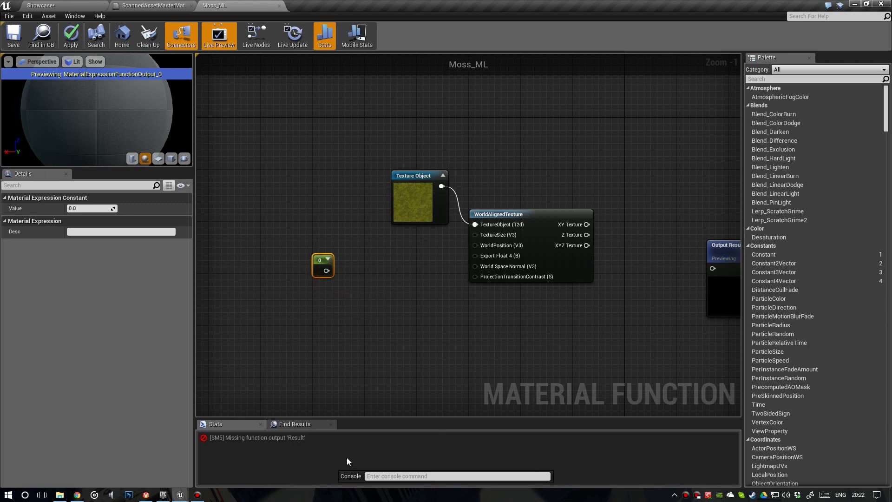
{"action": "key", "text": "grave"}
{"action": "scroll", "coordinate": [357, 302], "scroll_direction": "up", "scroll_amount": 1}
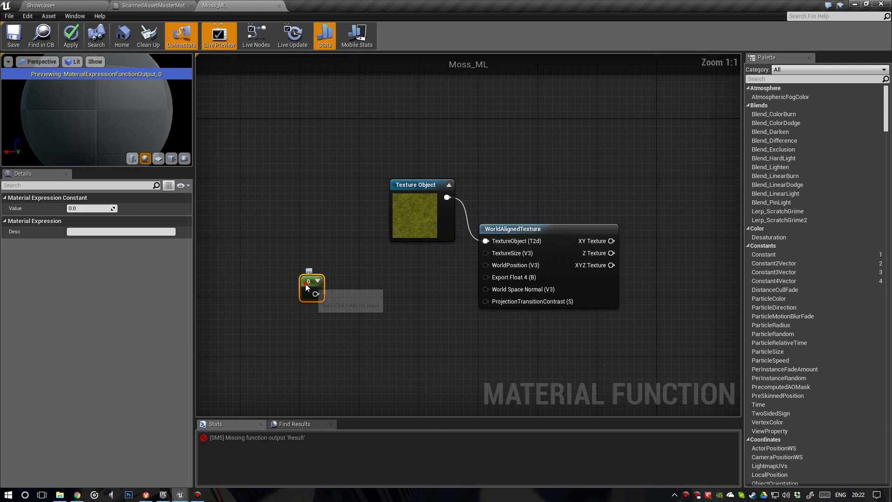
{"action": "left_click", "coordinate": [83, 210]}
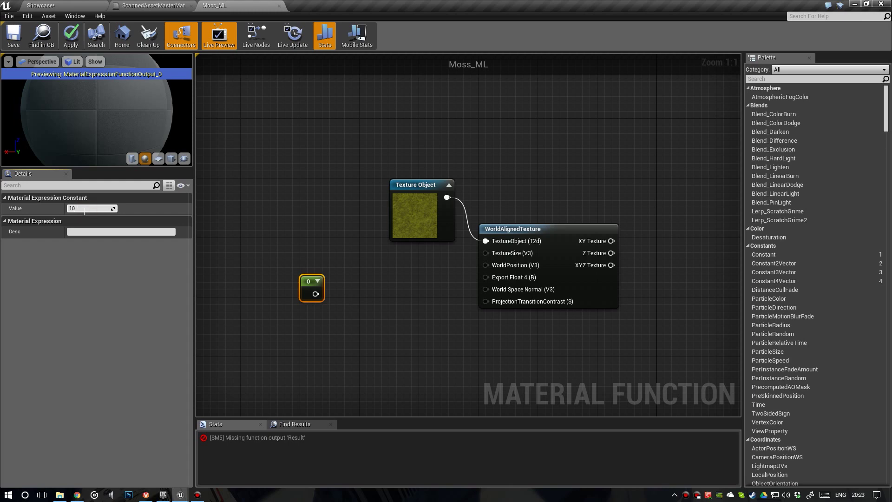
{"action": "key", "text": "Return"}
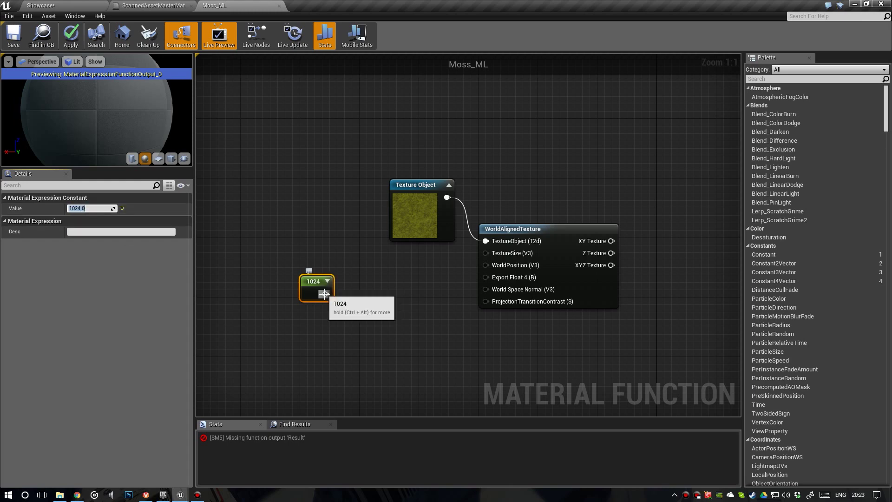
Connect the 1024 constant to the TextureSize input of WorldAlignedTexture and move the constant node closer to it
{"action": "left_click_drag", "start_coordinate": [325, 293], "coordinate": [485, 253]}
{"action": "left_click", "coordinate": [430, 220]}
{"action": "mouse_move", "coordinate": [502, 201]}
{"action": "right_mouse_down"}
{"action": "mouse_move", "coordinate": [476, 191]}
{"action": "mouse_move", "coordinate": [513, 197]}
{"action": "right_mouse_up"}
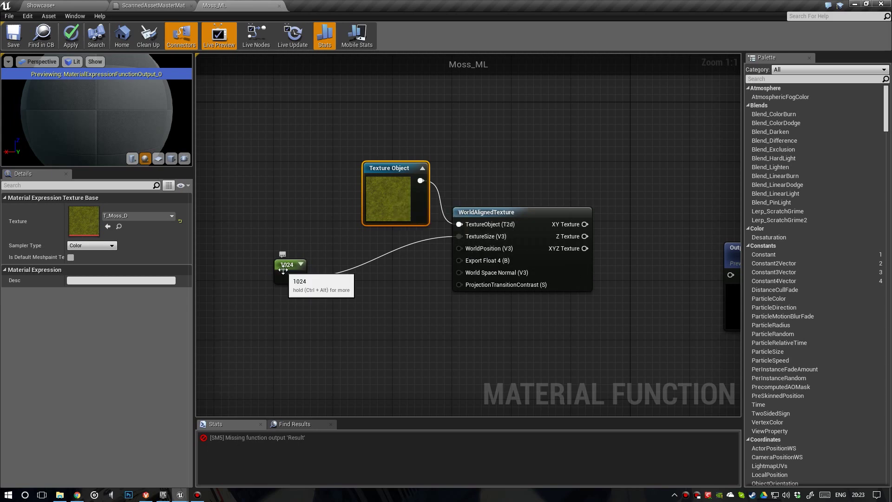
{"action": "left_click_drag", "start_coordinate": [288, 271], "coordinate": [309, 263]}
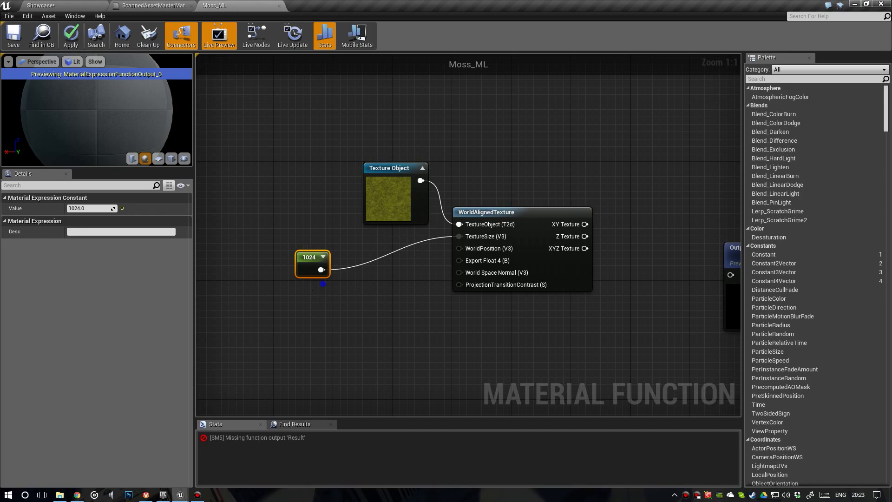
{"action": "right_click_drag", "start_coordinate": [318, 287], "coordinate": [393, 277]}
{"action": "scroll", "coordinate": [388, 275], "scroll_direction": "down", "scroll_amount": 1}
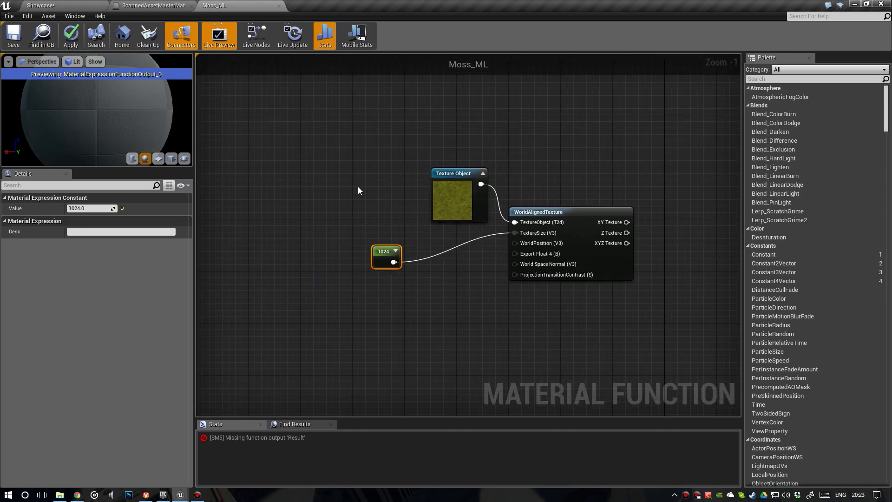
{"action": "left_click", "coordinate": [79, 6]}
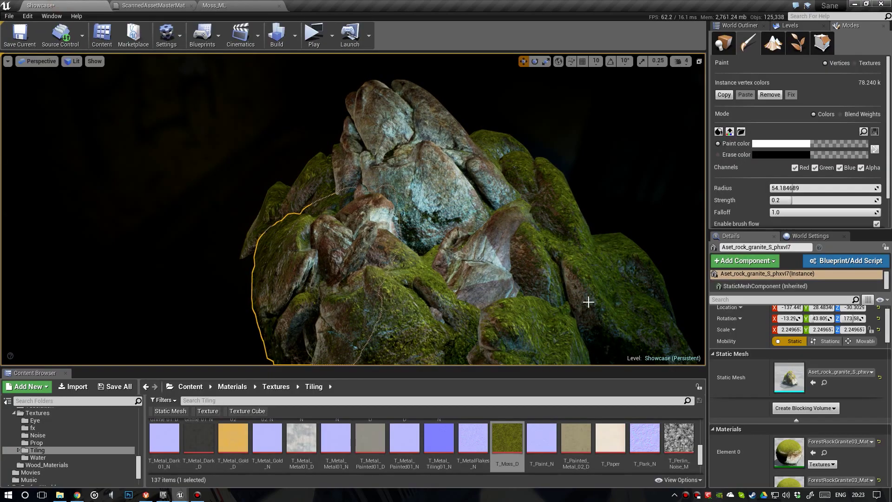
{"action": "left_click", "coordinate": [247, 6]}
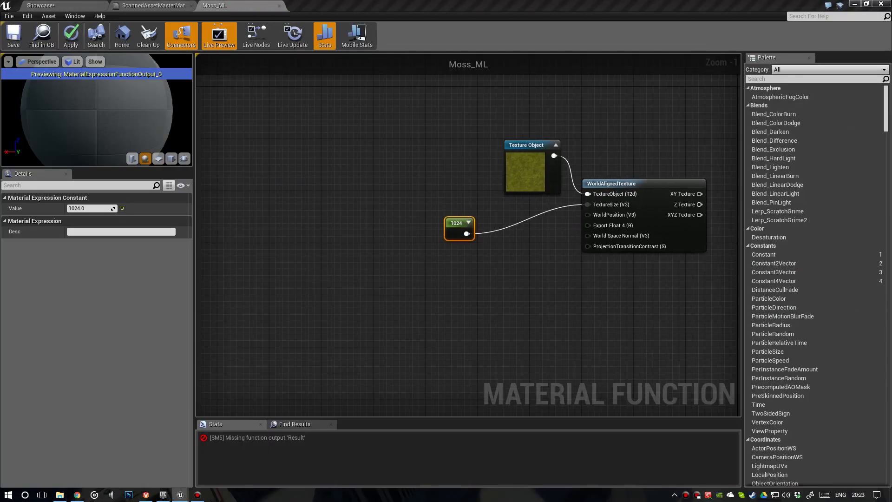
Add a WorldPosition node to the Moss_ML graph, below and well to the left of the 1024 constant
{"action": "right_click_drag", "start_coordinate": [279, 278], "coordinate": [265, 277]}
{"action": "right_click", "coordinate": [265, 277]}
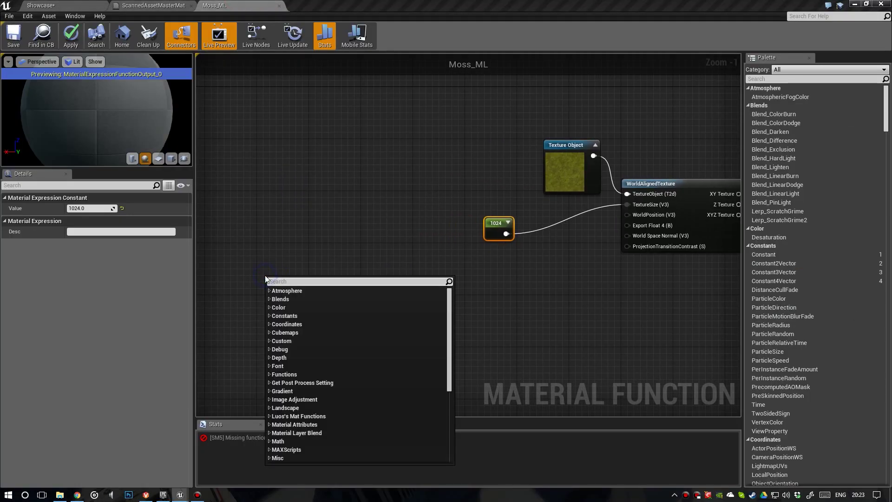
{"action": "type", "text": "abso"}
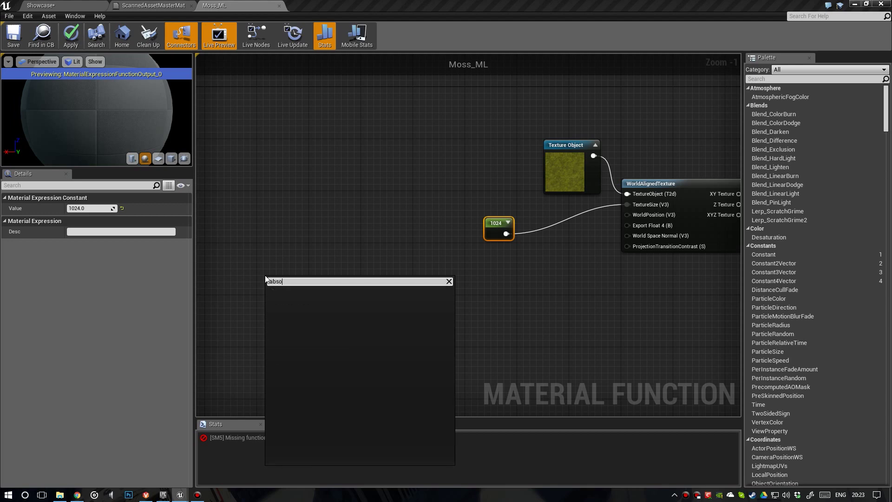
{"action": "key", "text": "BackSpace"}
{"action": "key", "text": "BackSpace"}
{"action": "key", "text": "BackSpace"}
{"action": "key", "text": "BackSpace"}
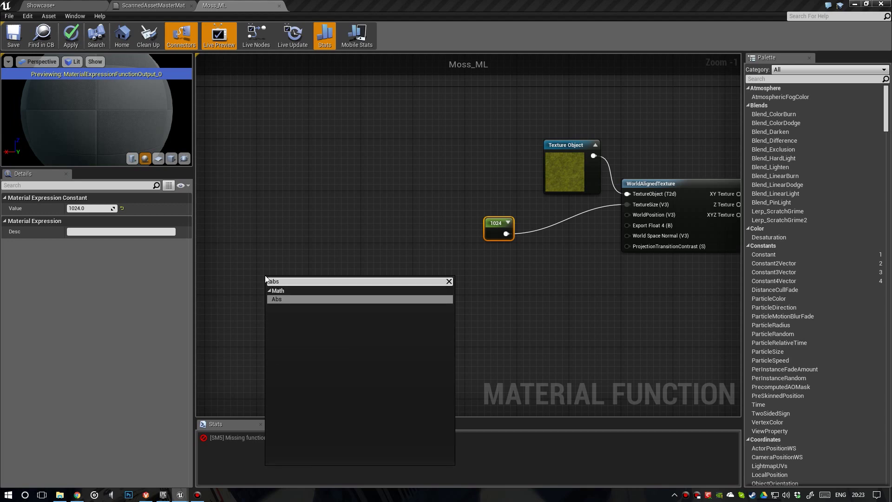
{"action": "type", "text": "world pos"}
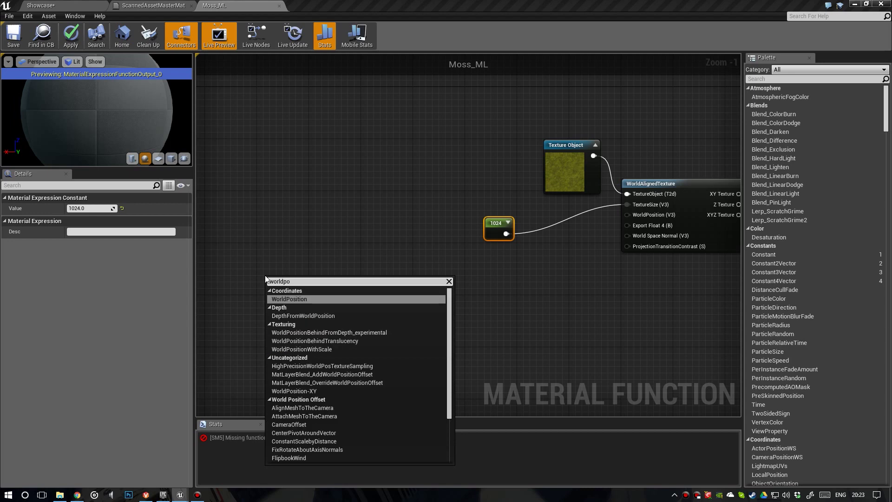
{"action": "key", "text": "Return"}
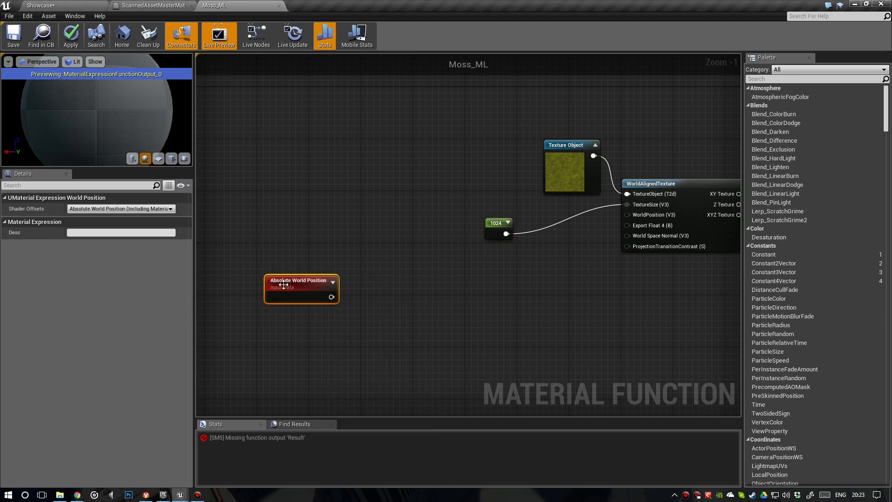
Connect Absolute World Position to the A input of a new Multiply node and place the two nodes close together
{"action": "left_click_drag", "start_coordinate": [295, 286], "coordinate": [365, 285]}
{"action": "type", "text": "mul"}
{"action": "key", "text": "Return"}
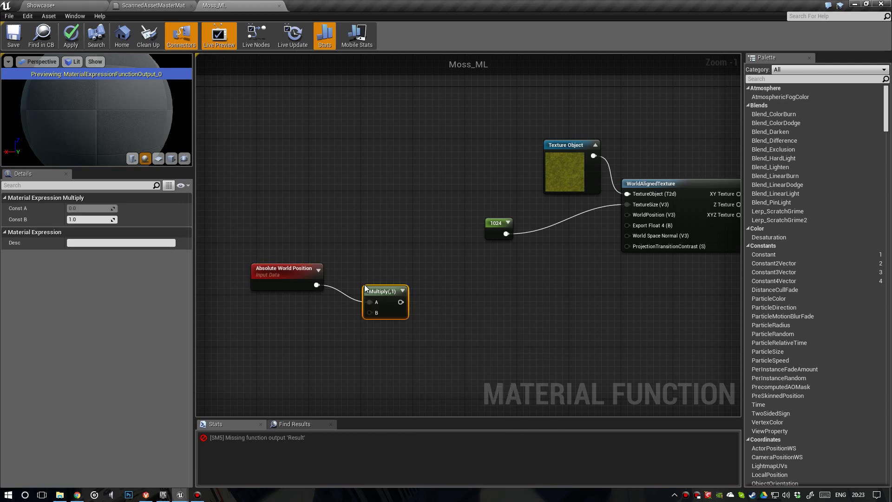
{"action": "left_click", "coordinate": [310, 305]}
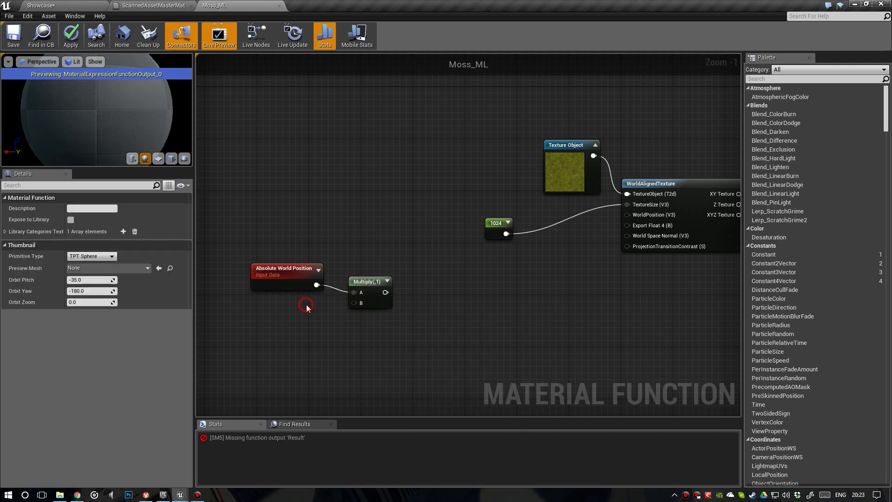
{"action": "right_click_drag", "start_coordinate": [310, 306], "coordinate": [318, 316]}
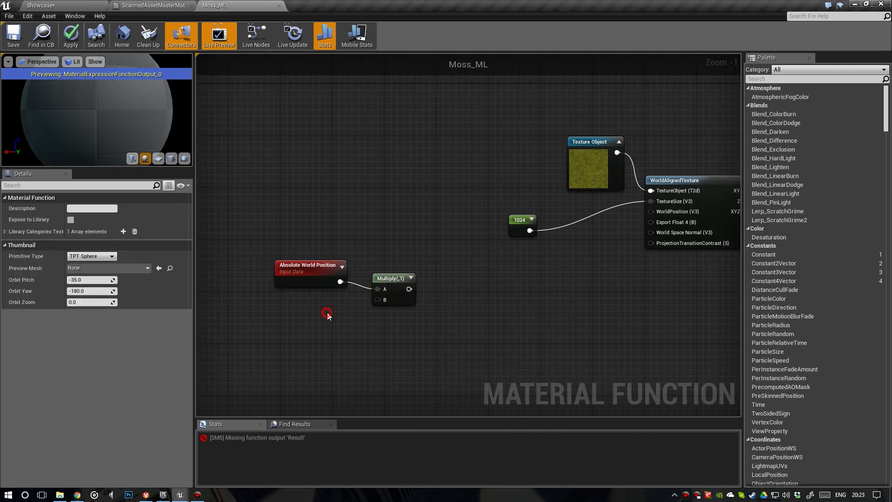
{"action": "left_click", "coordinate": [325, 312]}
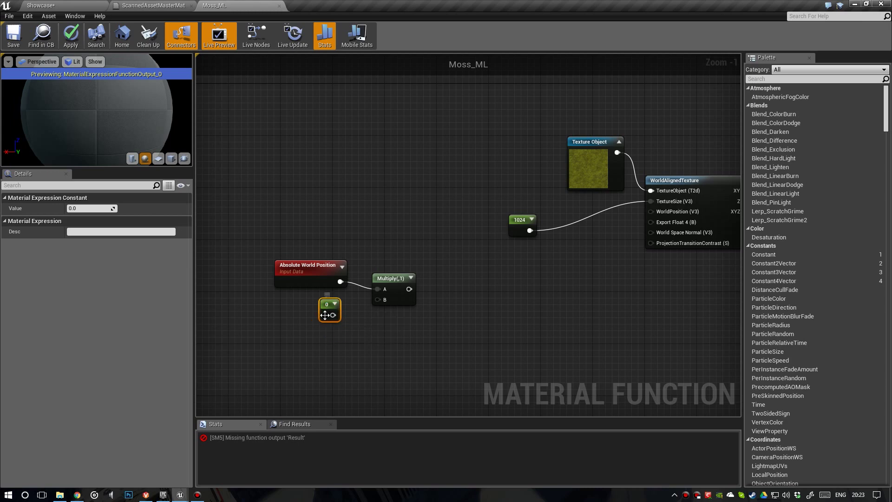
{"action": "left_click_drag", "start_coordinate": [331, 313], "coordinate": [378, 300]}
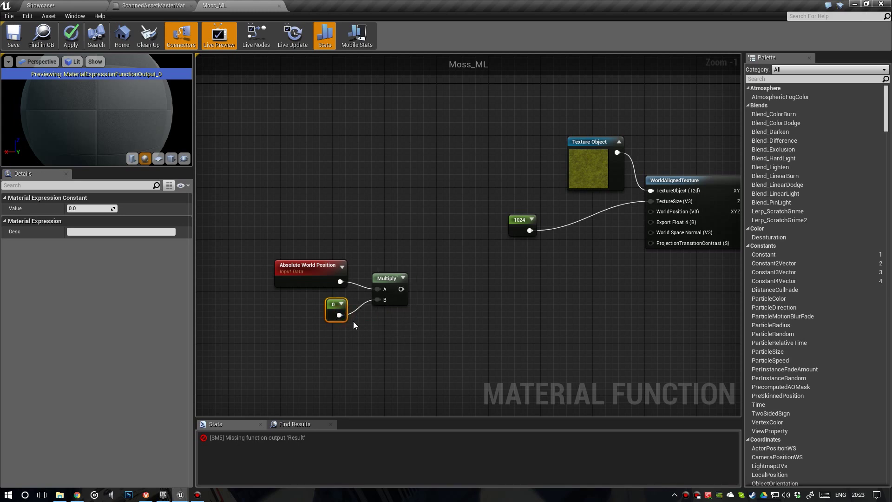
{"action": "left_click", "coordinate": [341, 318]}
{"action": "right_click_drag", "start_coordinate": [368, 302], "coordinate": [370, 296]}
{"action": "left_click_drag", "start_coordinate": [334, 304], "coordinate": [335, 311]}
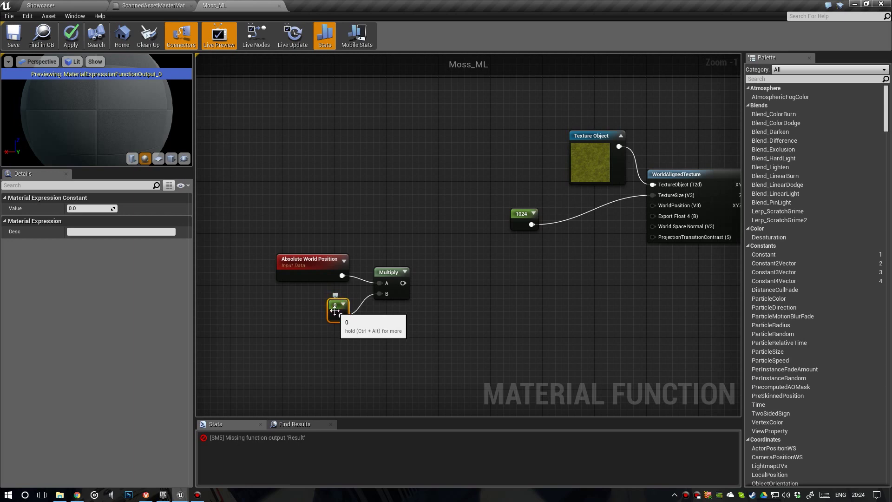
{"action": "key", "text": "Delete"}
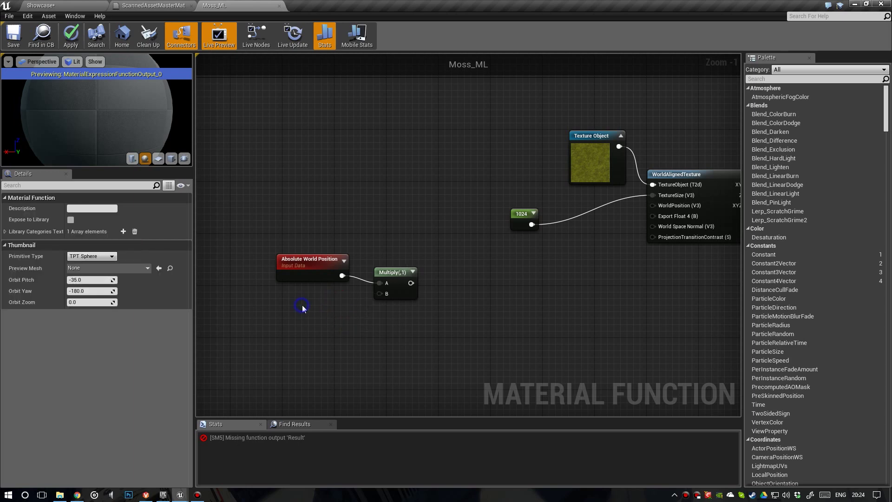
Add a FunctionInput node just below Absolute World Position
{"action": "right_click", "coordinate": [303, 306]}
{"action": "type", "text": "input"}
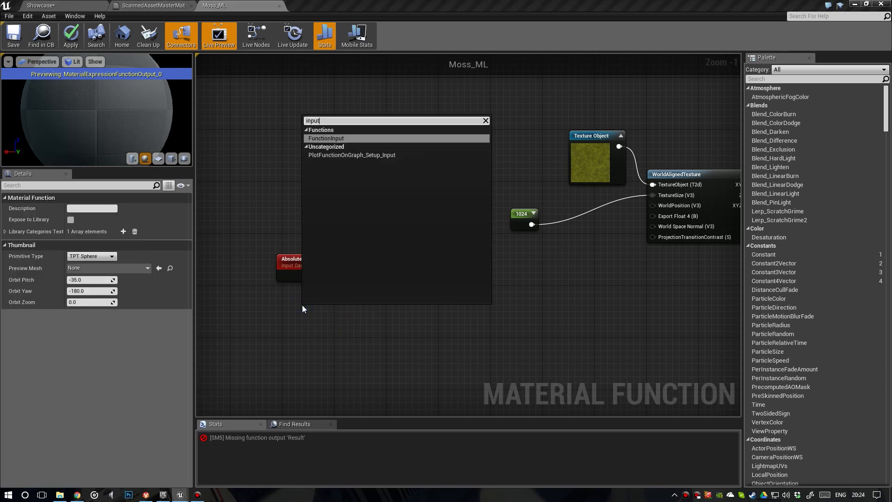
{"action": "key", "text": "Return"}
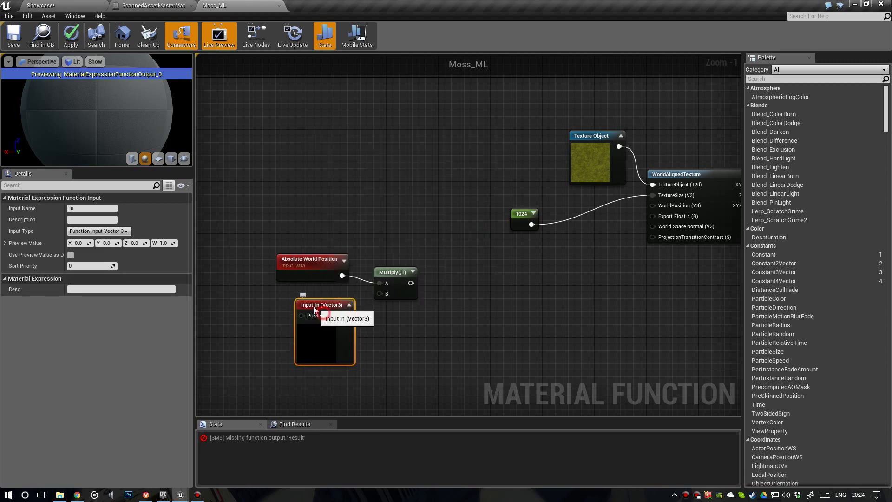
{"action": "left_click_drag", "start_coordinate": [313, 306], "coordinate": [299, 300]}
Make the function input a Scalar that uses a preview value of 10 as its default, and connect it to Multiply's B input
{"action": "left_click", "coordinate": [112, 232]}
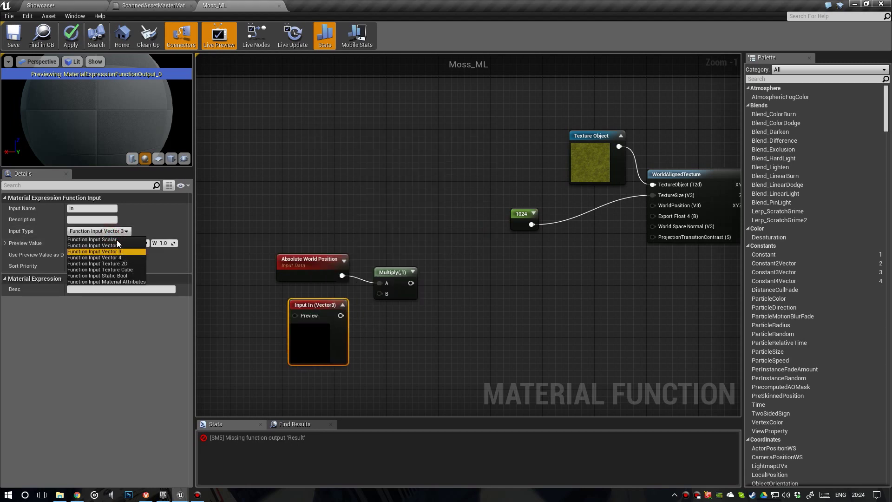
{"action": "left_click", "coordinate": [109, 239]}
{"action": "left_click_drag", "start_coordinate": [308, 307], "coordinate": [389, 295]}
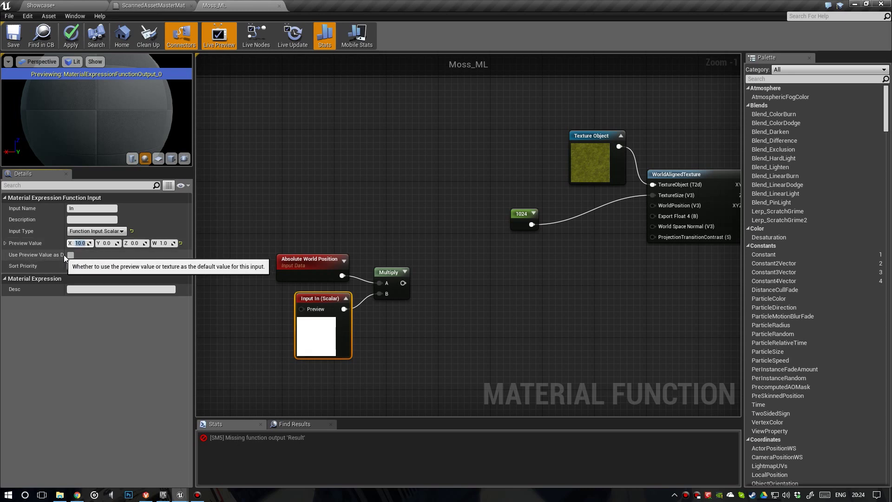
{"action": "left_click", "coordinate": [70, 255]}
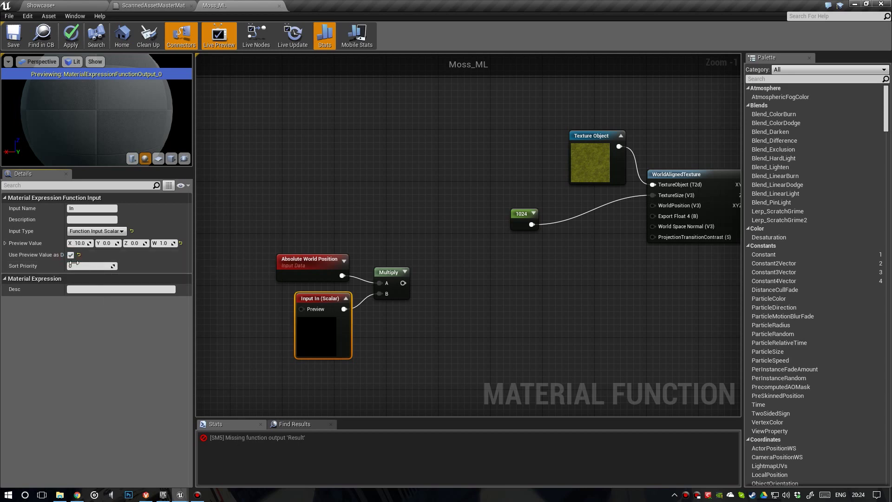
Connect the Multiply output to the WorldPosition input of WorldAlignedTexture
{"action": "right_click_drag", "start_coordinate": [386, 308], "coordinate": [311, 321]}
{"action": "scroll", "coordinate": [373, 305], "scroll_direction": "down", "scroll_amount": 1}
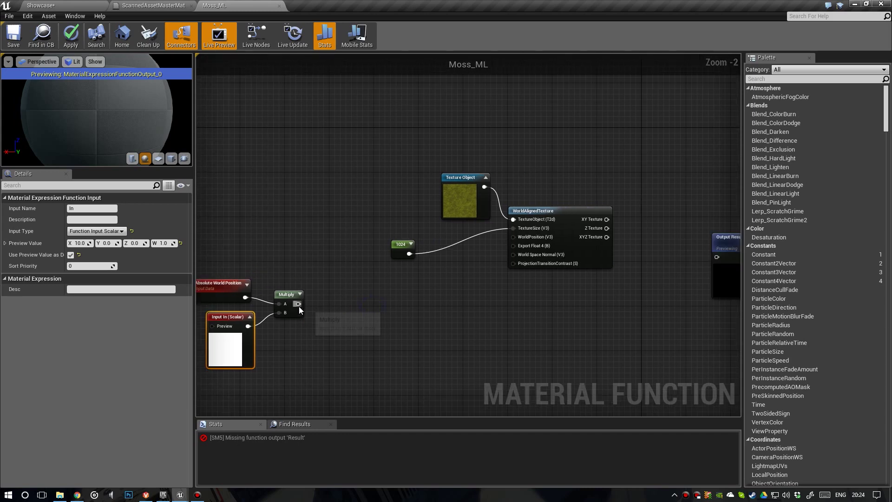
{"action": "left_click_drag", "start_coordinate": [298, 305], "coordinate": [513, 237]}
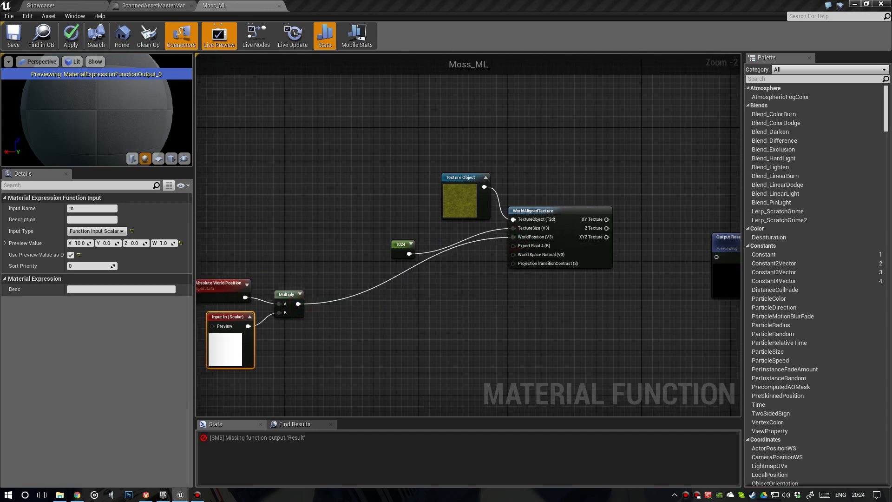
Move the Output Result node farther right of WorldAlignedTexture to make room for more nodes
{"action": "right_click_drag", "start_coordinate": [626, 279], "coordinate": [485, 267]}
{"action": "left_click_drag", "start_coordinate": [586, 225], "coordinate": [654, 226]}
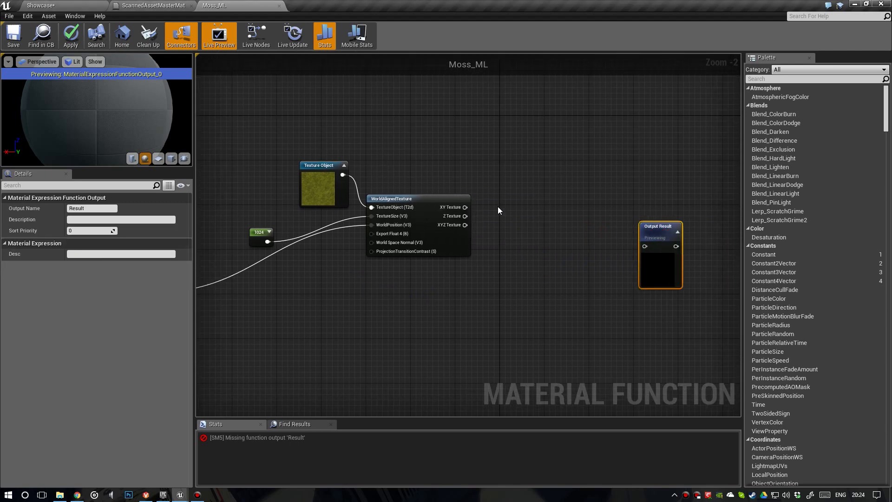
{"action": "scroll", "coordinate": [468, 235], "scroll_direction": "up", "scroll_amount": 2}
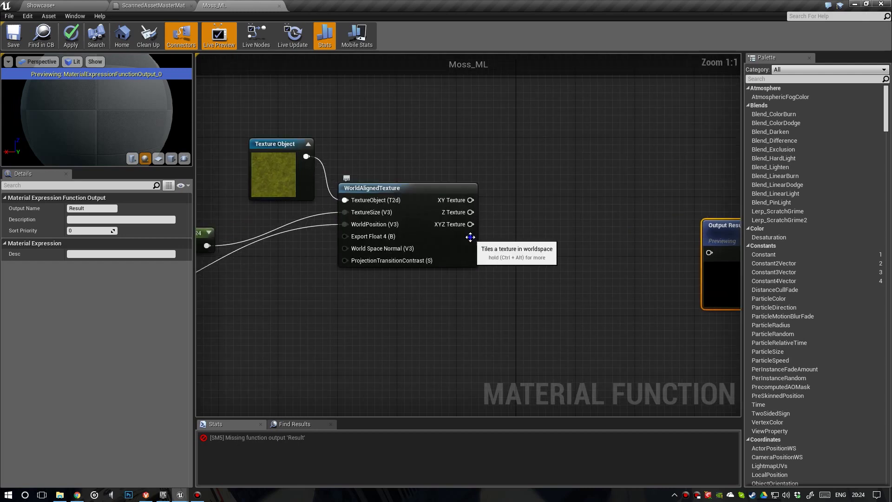
{"action": "right_click_drag", "start_coordinate": [470, 237], "coordinate": [398, 250]}
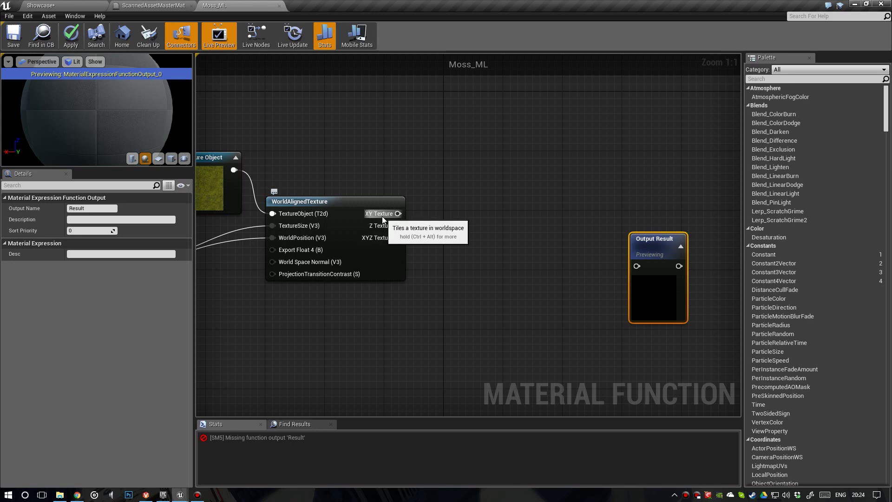
Examine the moss coverage on the granite rocks in the Showcase level, from a distance and close up
{"action": "left_click", "coordinate": [46, 7]}
{"action": "right_click_drag", "start_coordinate": [420, 232], "coordinate": [471, 262]}
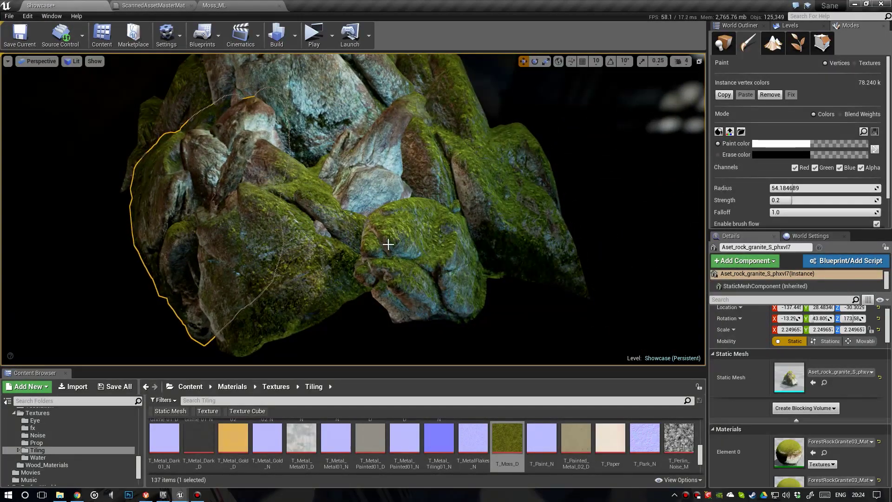
{"action": "right_click_drag", "start_coordinate": [388, 244], "coordinate": [391, 185]}
{"action": "right_click_drag", "start_coordinate": [478, 271], "coordinate": [507, 301]}
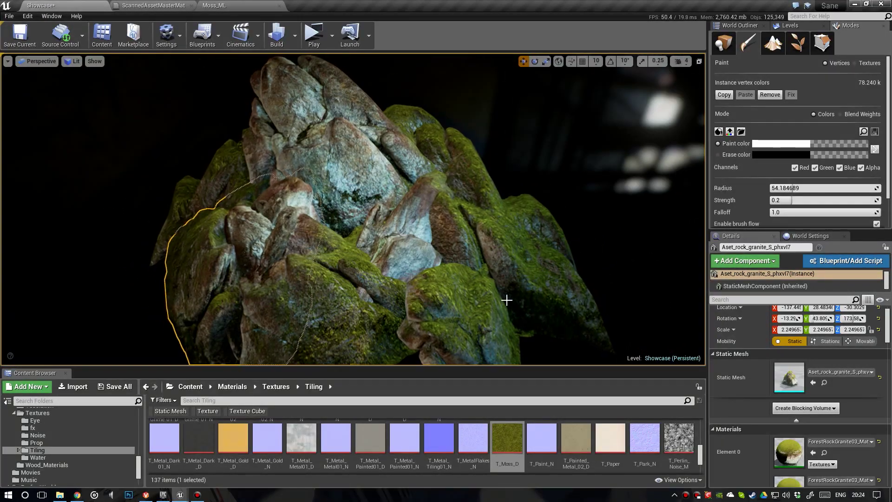
{"action": "left_click", "coordinate": [232, 7]}
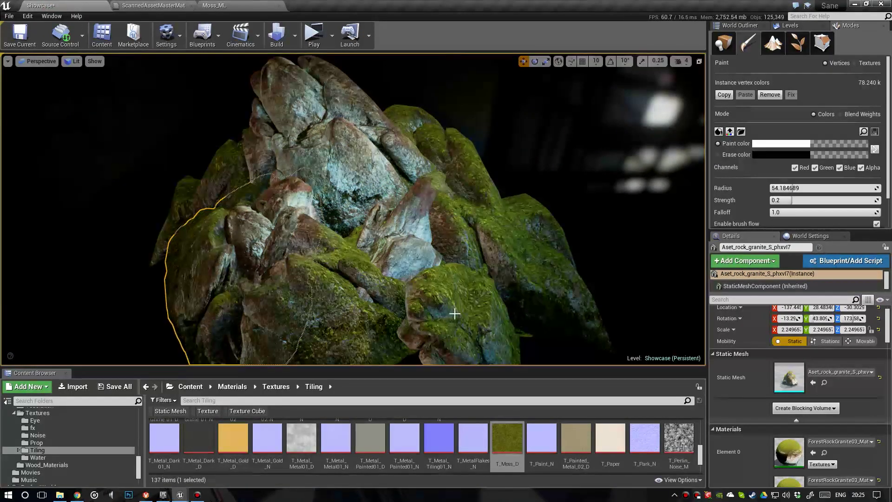
{"action": "key", "text": "w"}
{"action": "right_click_drag", "start_coordinate": [452, 303], "coordinate": [408, 251]}
{"action": "key", "text": "w"}
{"action": "key", "text": "s"}
{"action": "key", "text": "d"}
{"action": "key", "text": "w"}
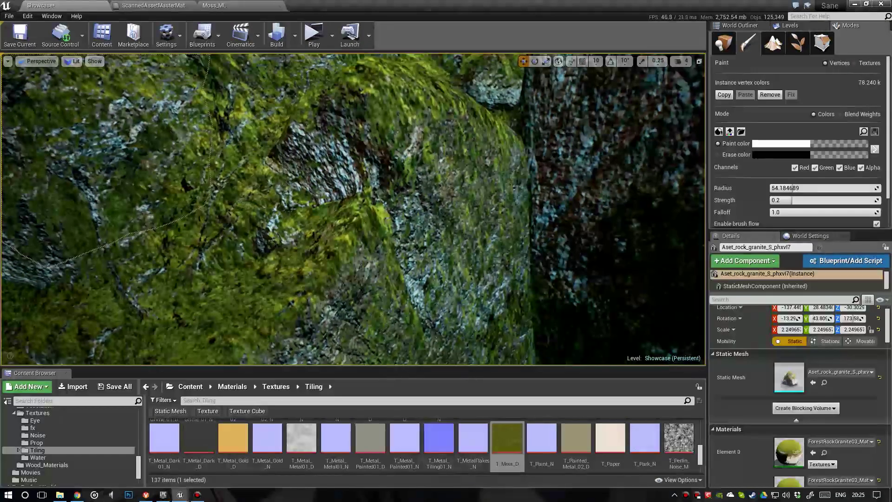
{"action": "right_click", "coordinate": [408, 251]}
{"action": "left_click", "coordinate": [366, 220]}
{"action": "key", "text": "s"}
{"action": "right_click_drag", "start_coordinate": [366, 219], "coordinate": [343, 222]}
Back in the Moss_ML graph, connect the XYZ Texture output of WorldAlignedTexture to the A input of a new Multiply node
{"action": "left_click", "coordinate": [205, 4]}
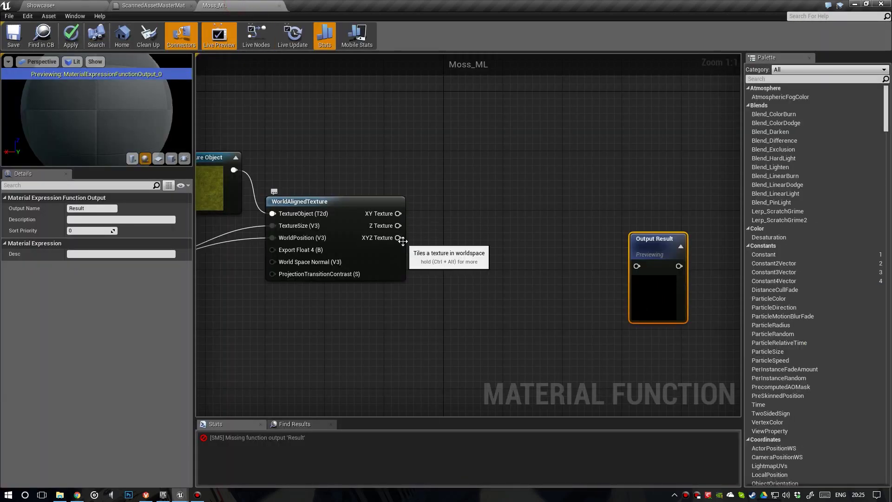
{"action": "right_click_drag", "start_coordinate": [434, 241], "coordinate": [384, 236]}
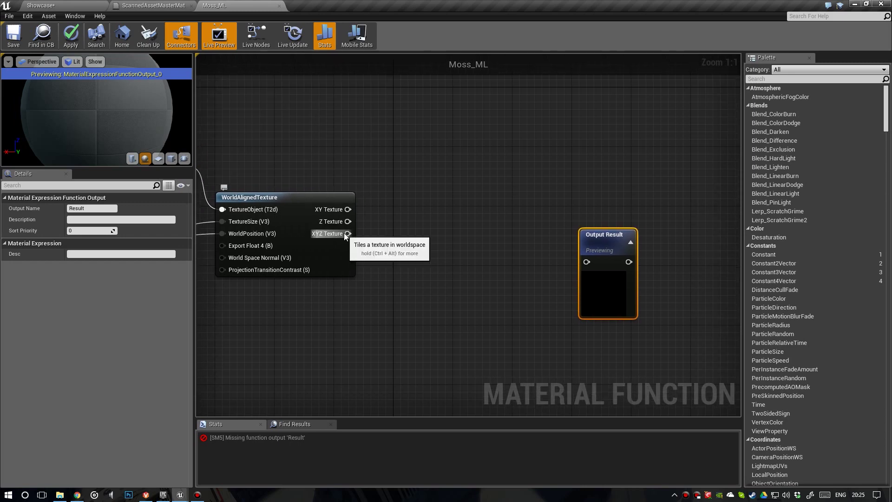
{"action": "left_click_drag", "start_coordinate": [344, 234], "coordinate": [405, 239]}
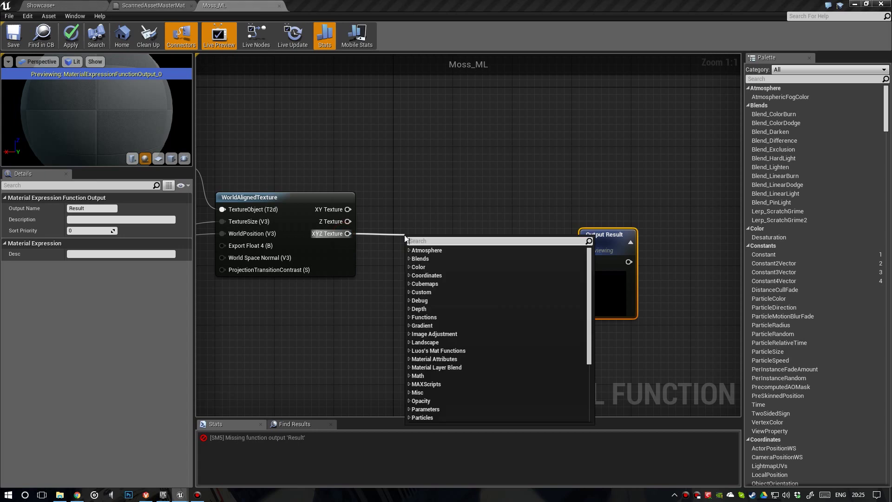
{"action": "type", "text": "mult"}
{"action": "key", "text": "Return"}
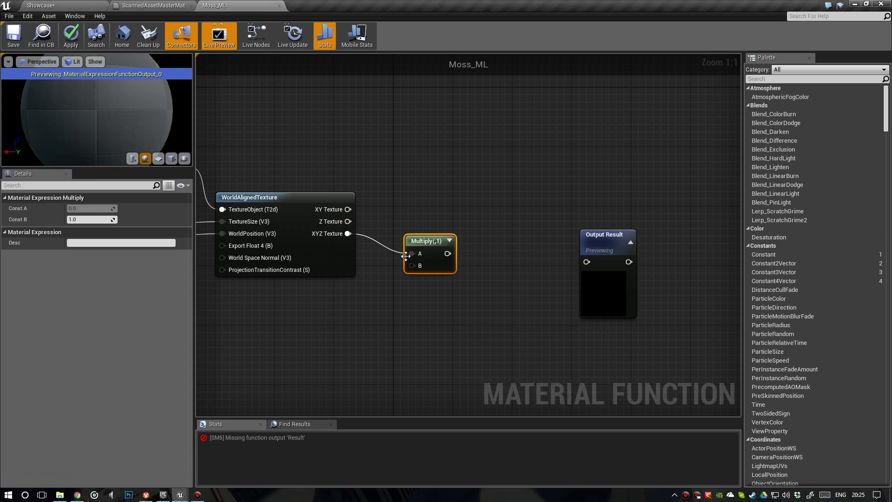
Preview the new Multiply node and enlarge the preview viewport to show the whole sphere
{"action": "right_click", "coordinate": [424, 245]}
{"action": "left_click", "coordinate": [440, 249]}
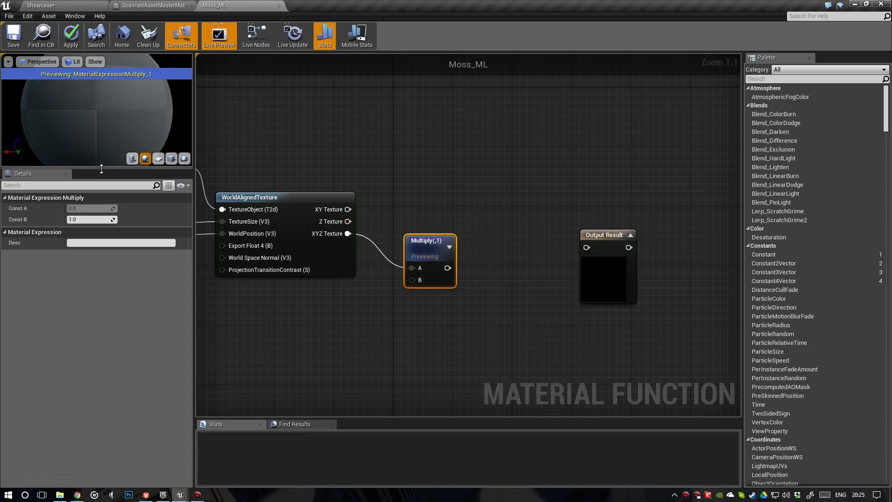
{"action": "left_click_drag", "start_coordinate": [101, 168], "coordinate": [104, 185]}
{"action": "left_click_drag", "start_coordinate": [111, 269], "coordinate": [110, 318]}
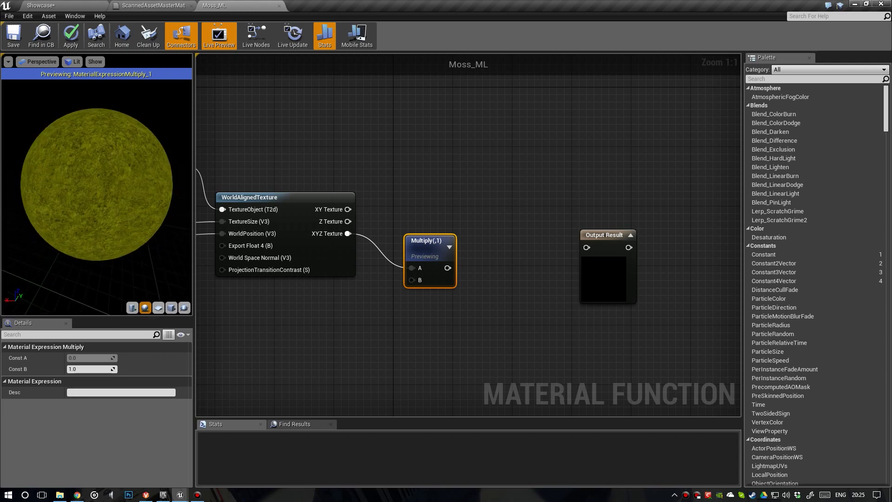
In the Showcase level, set the vertex paint colour to fully opaque white, with RGBA all at 1.0
{"action": "right_click_drag", "start_coordinate": [105, 165], "coordinate": [105, 200]}
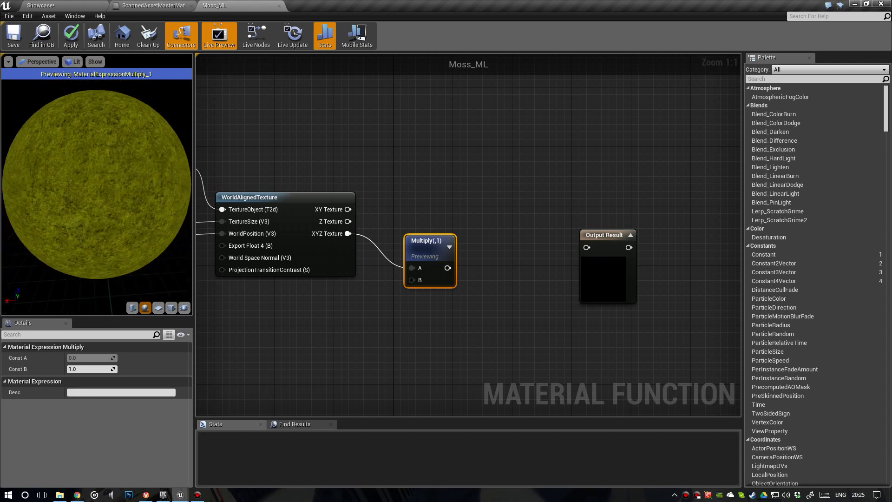
{"action": "left_click", "coordinate": [60, 6]}
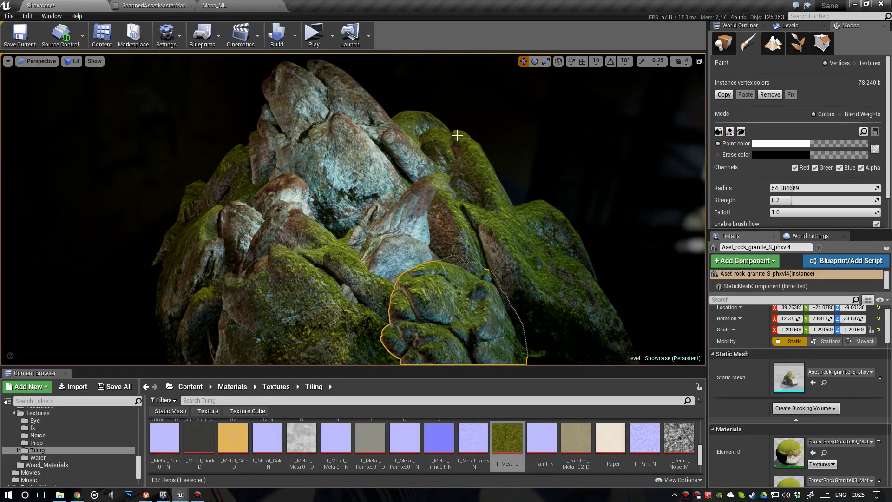
{"action": "left_click", "coordinate": [793, 149]}
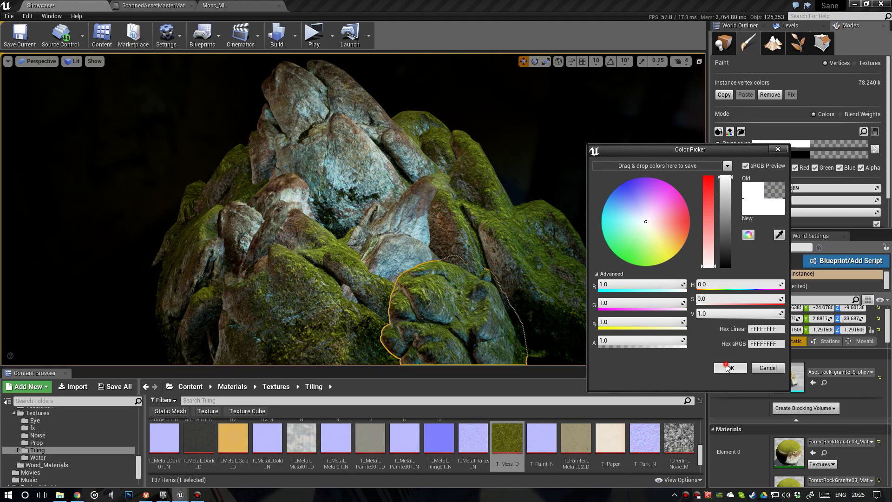
{"action": "left_click", "coordinate": [729, 367]}
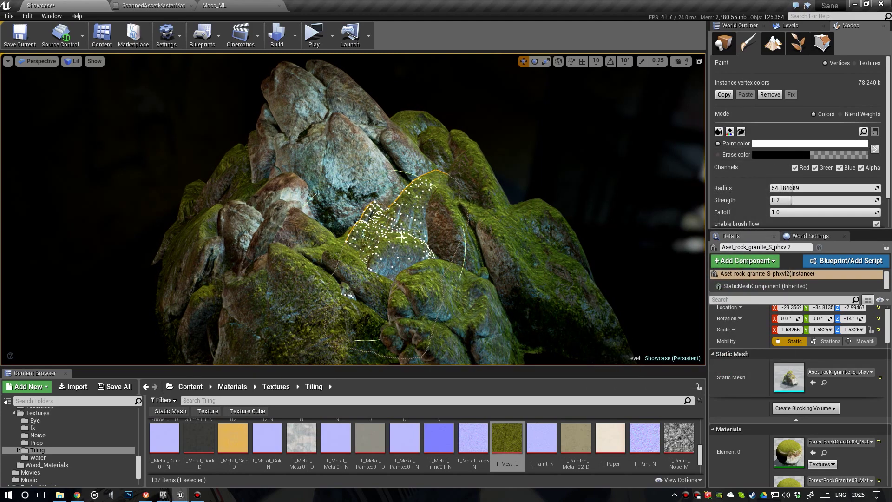
Paint white vertex colour over the bare granite surfaces in the centre, upper and left rocks to spread the moss
{"action": "left_click", "coordinate": [282, 156]}
{"action": "mouse_move", "coordinate": [297, 156]}
{"action": "left_mouse_down"}
{"action": "mouse_move", "coordinate": [343, 151]}
{"action": "mouse_move", "coordinate": [320, 91]}
{"action": "mouse_move", "coordinate": [238, 133]}
{"action": "mouse_move", "coordinate": [328, 107]}
{"action": "mouse_move", "coordinate": [379, 106]}
{"action": "left_mouse_up"}
{"action": "left_click", "coordinate": [284, 193]}
{"action": "mouse_move", "coordinate": [283, 192]}
{"action": "right_mouse_down"}
{"action": "mouse_move", "coordinate": [237, 193]}
{"action": "mouse_move", "coordinate": [286, 193]}
{"action": "right_mouse_up"}
{"action": "left_click", "coordinate": [329, 202]}
{"action": "mouse_move", "coordinate": [329, 202]}
{"action": "left_mouse_down"}
{"action": "mouse_move", "coordinate": [360, 209]}
{"action": "mouse_move", "coordinate": [357, 221]}
{"action": "mouse_move", "coordinate": [364, 181]}
{"action": "mouse_move", "coordinate": [346, 211]}
{"action": "left_mouse_up"}
{"action": "left_click", "coordinate": [367, 184]}
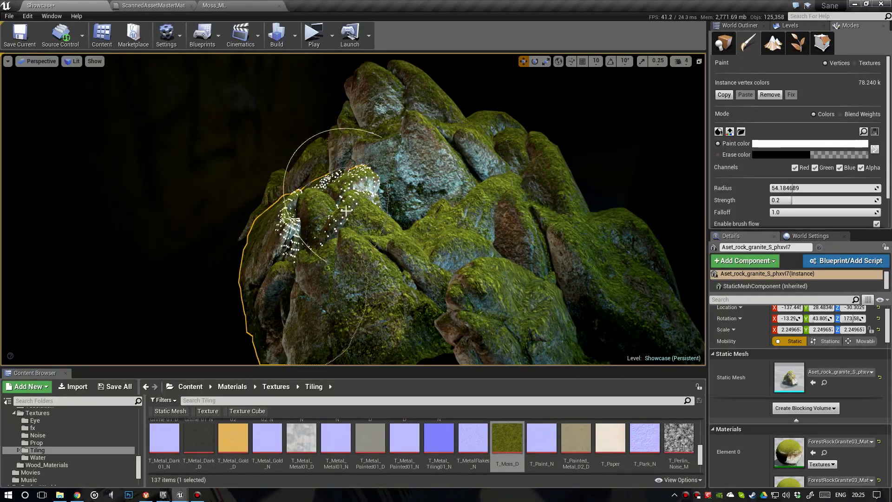
Leave vertex painting for placement mode, deselect the rock and examine the moss coverage around the rock formation
{"action": "left_click", "coordinate": [724, 43]}
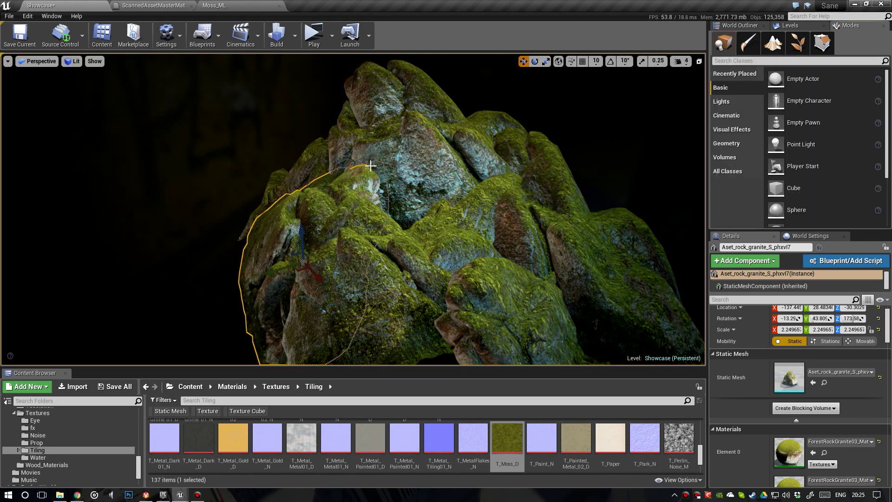
{"action": "key", "text": "Escape"}
{"action": "right_click_drag", "start_coordinate": [369, 182], "coordinate": [424, 185]}
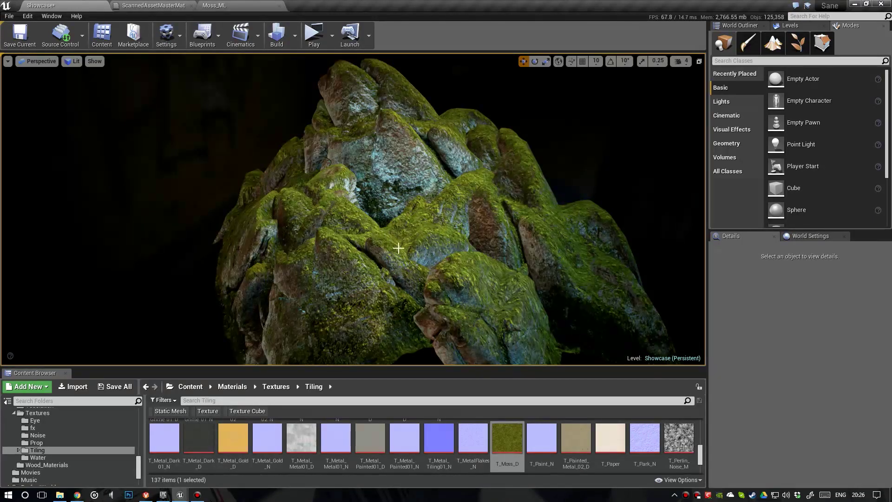
{"action": "mouse_move", "coordinate": [398, 249]}
{"action": "right_mouse_down"}
{"action": "mouse_move", "coordinate": [415, 249]}
{"action": "mouse_move", "coordinate": [404, 254]}
{"action": "right_mouse_up"}
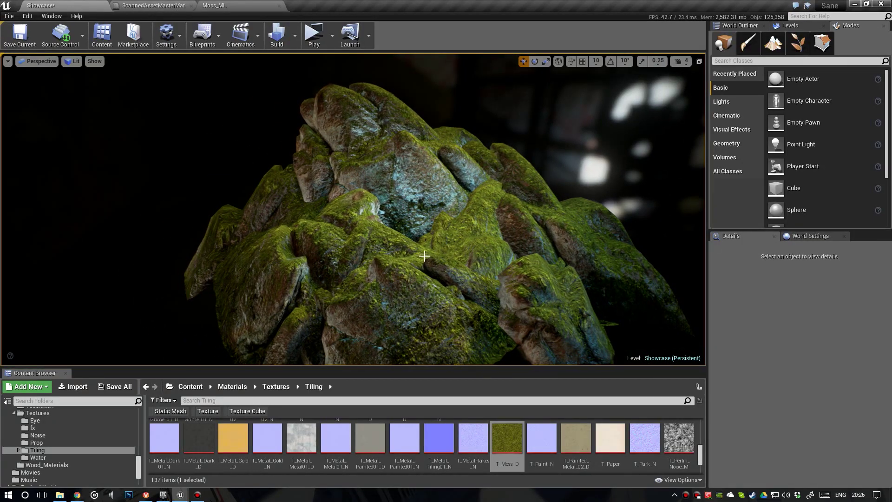
{"action": "right_click_drag", "start_coordinate": [486, 223], "coordinate": [481, 221]}
In the Moss_ML graph, feed the Multiply result into the BaseColor input of a new FuzzyShading node and line both up after WorldAlignedTexture
{"action": "left_click", "coordinate": [234, 5]}
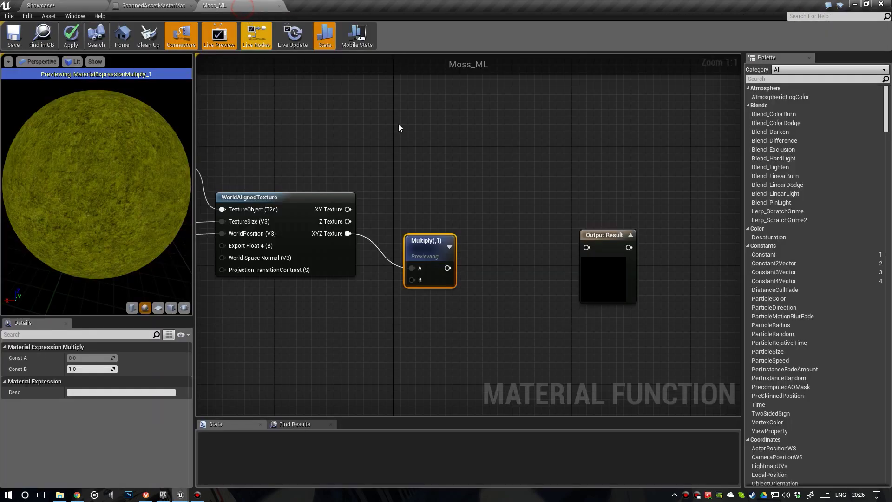
{"action": "left_click_drag", "start_coordinate": [389, 243], "coordinate": [363, 208]}
{"action": "right_click_drag", "start_coordinate": [438, 230], "coordinate": [362, 223]}
{"action": "left_click_drag", "start_coordinate": [310, 226], "coordinate": [406, 160]}
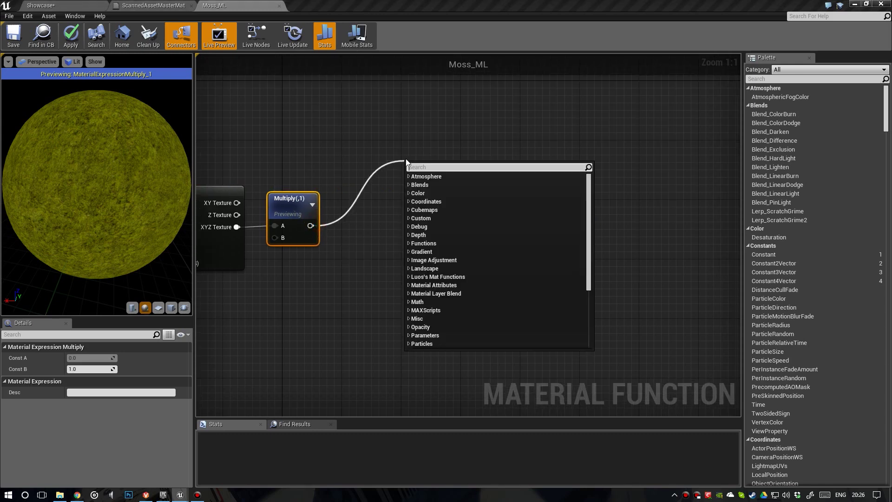
{"action": "type", "text": "fuzzys"}
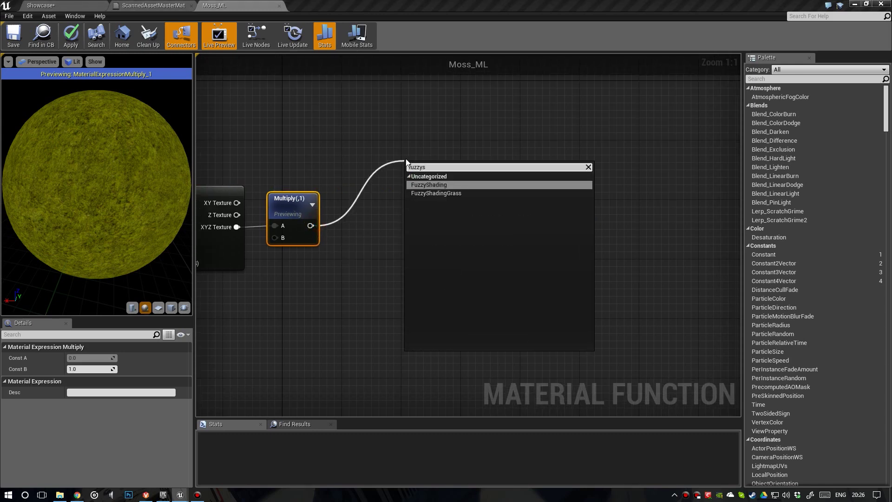
{"action": "key", "text": "Return"}
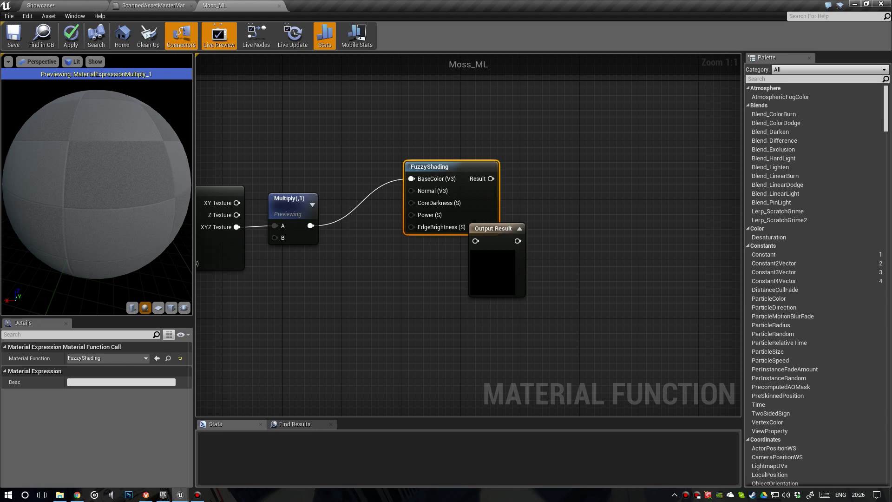
{"action": "right_click_drag", "start_coordinate": [406, 158], "coordinate": [523, 179]}
{"action": "scroll", "coordinate": [523, 179], "scroll_direction": "down", "scroll_amount": 1}
{"action": "left_click_drag", "start_coordinate": [562, 185], "coordinate": [500, 232]}
{"action": "left_click", "coordinate": [316, 205]}
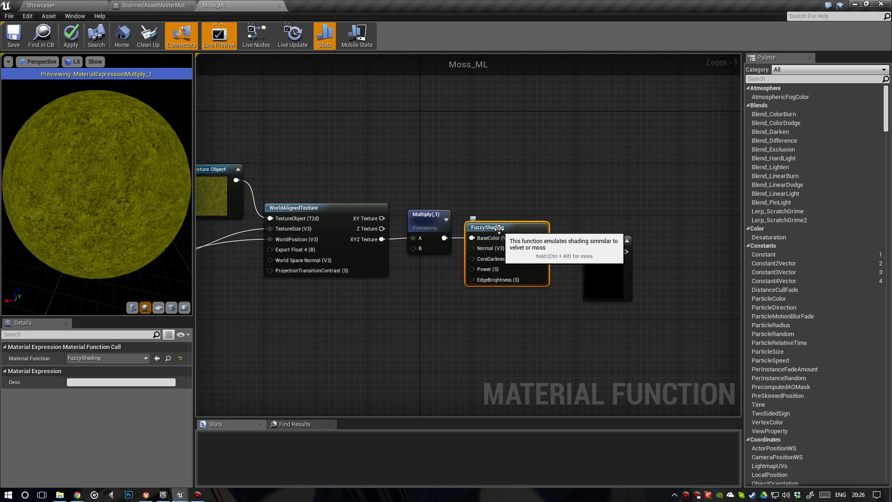
{"action": "left_click", "coordinate": [319, 208]}
{"action": "left_click", "coordinate": [507, 226]}
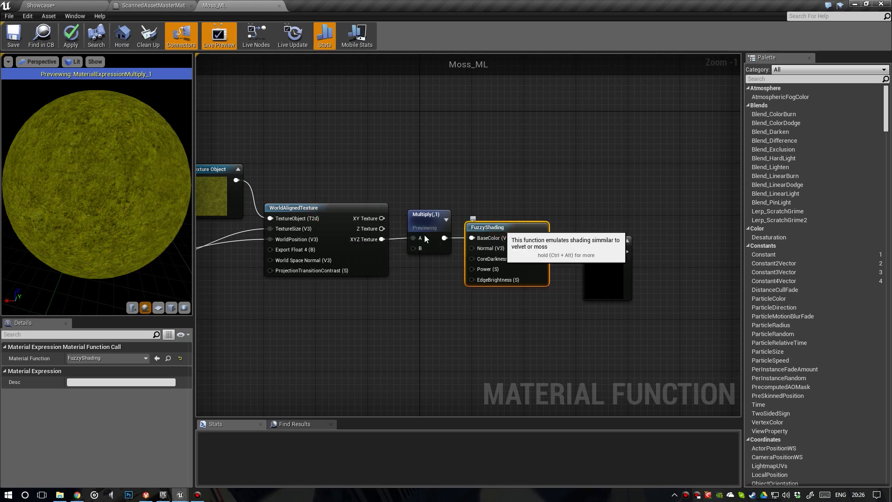
{"action": "left_click", "coordinate": [320, 208]}
{"action": "left_click", "coordinate": [505, 227]}
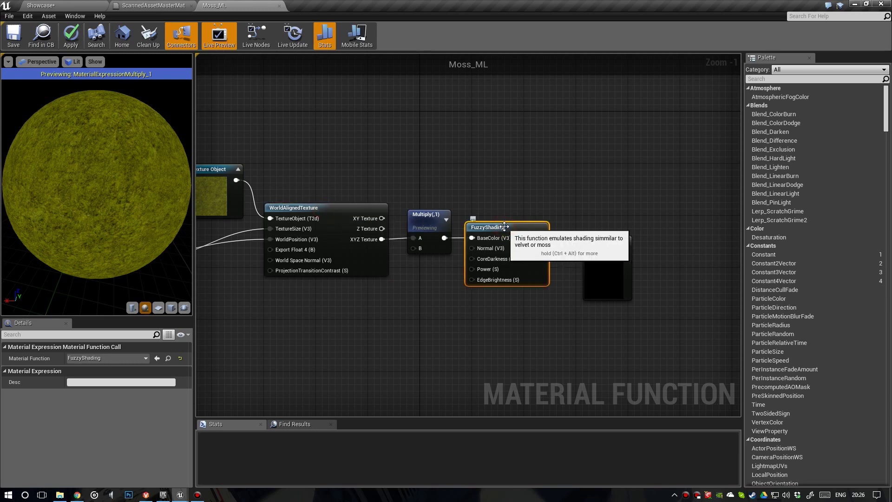
{"action": "left_click", "coordinate": [337, 208]}
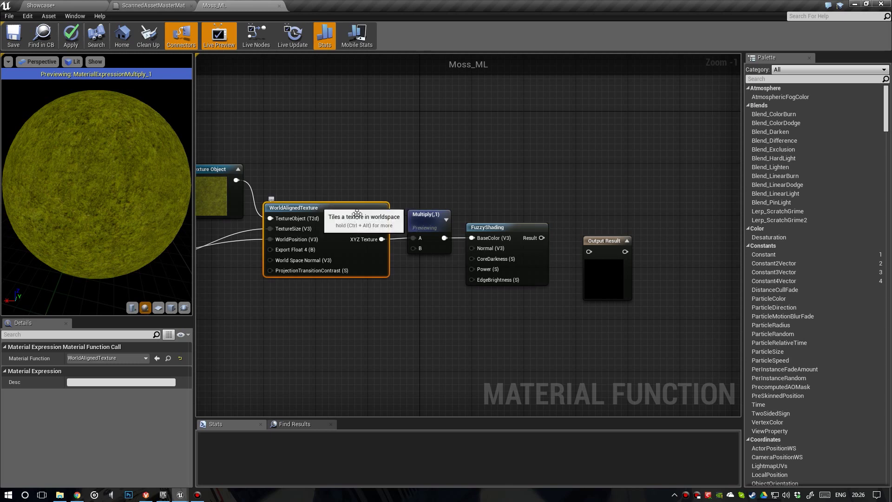
{"action": "left_click", "coordinate": [499, 230]}
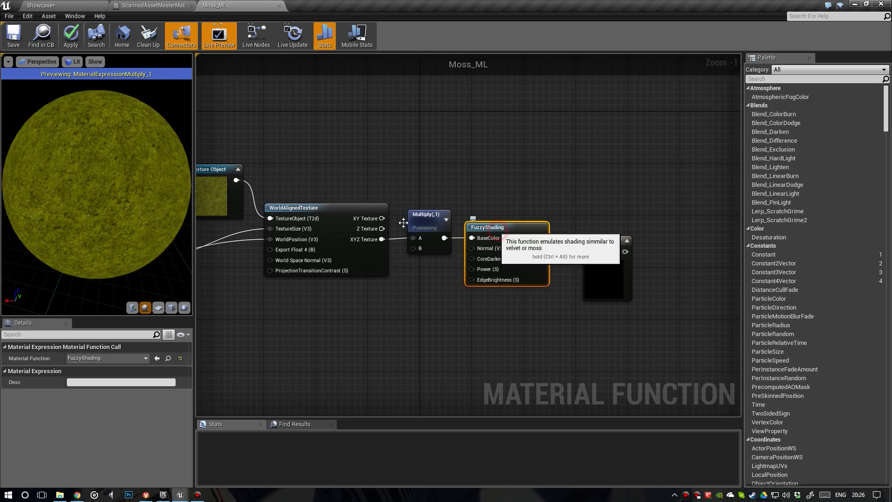
{"action": "right_click", "coordinate": [494, 157]}
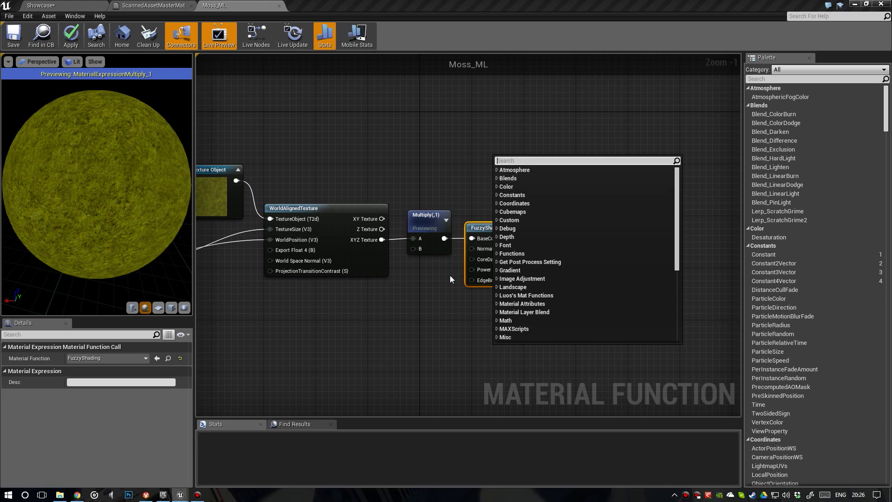
{"action": "left_click", "coordinate": [306, 209]}
{"action": "left_click", "coordinate": [306, 210]}
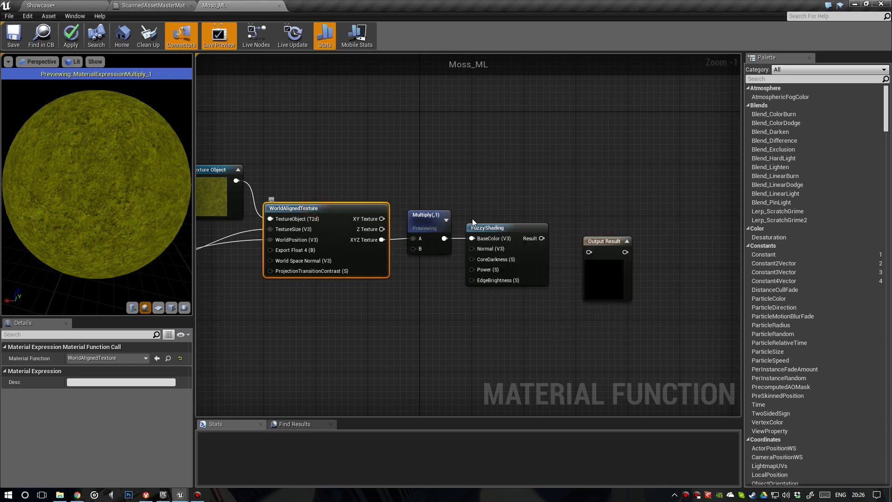
{"action": "left_click", "coordinate": [479, 226]}
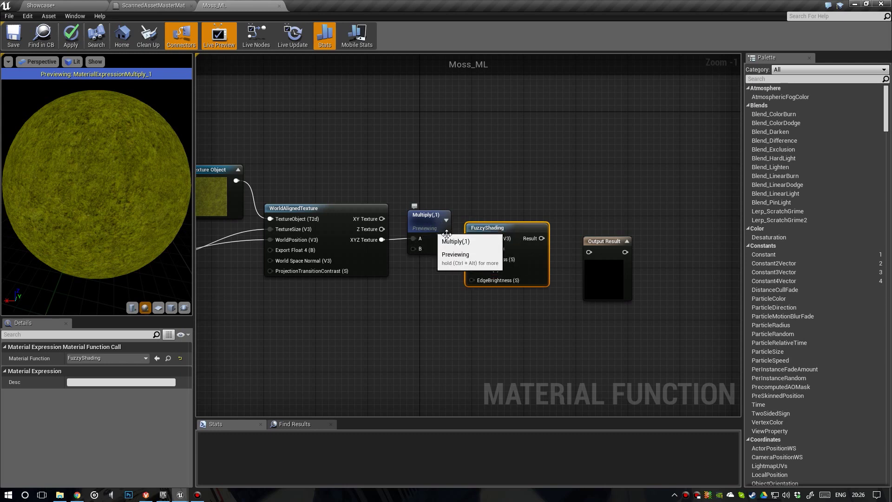
Connect XYZ Texture directly to FuzzyShading's BaseColor, delete the Multiply node and move FuzzyShading slightly closer to WorldAlignedTexture
{"action": "right_click_drag", "start_coordinate": [413, 222], "coordinate": [397, 220]}
{"action": "left_click_drag", "start_coordinate": [367, 242], "coordinate": [455, 241]}
{"action": "left_click", "coordinate": [411, 218]}
{"action": "key", "text": "Delete"}
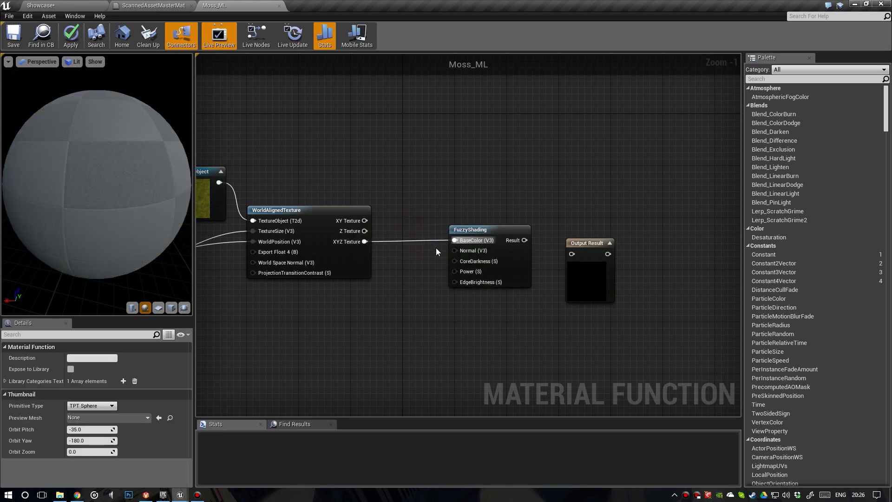
{"action": "left_click_drag", "start_coordinate": [472, 230], "coordinate": [458, 230]}
{"action": "right_click_drag", "start_coordinate": [446, 242], "coordinate": [436, 233]}
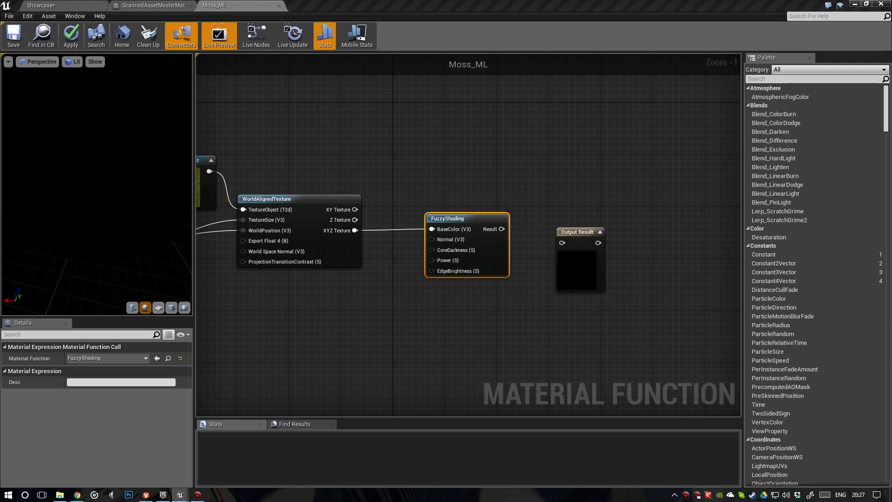
Add the T_GDC_TilingMossGround_02_N texture from the Showcase level's Content Browser to the Moss_ML graph and convert it to a Texture Object
{"action": "left_click", "coordinate": [47, 6]}
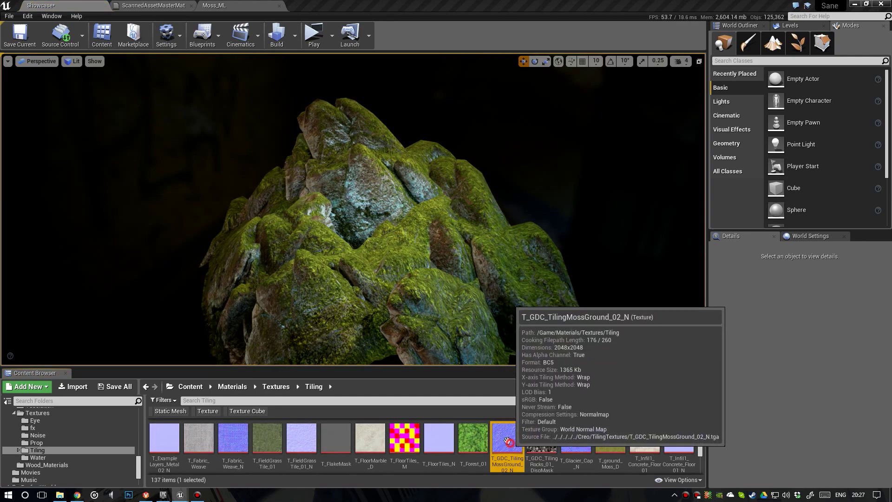
{"action": "left_click_drag", "start_coordinate": [500, 435], "coordinate": [244, 301]}
{"action": "right_click_drag", "start_coordinate": [272, 298], "coordinate": [404, 264]}
{"action": "left_click_drag", "start_coordinate": [406, 269], "coordinate": [312, 297]}
{"action": "right_click", "coordinate": [311, 293]}
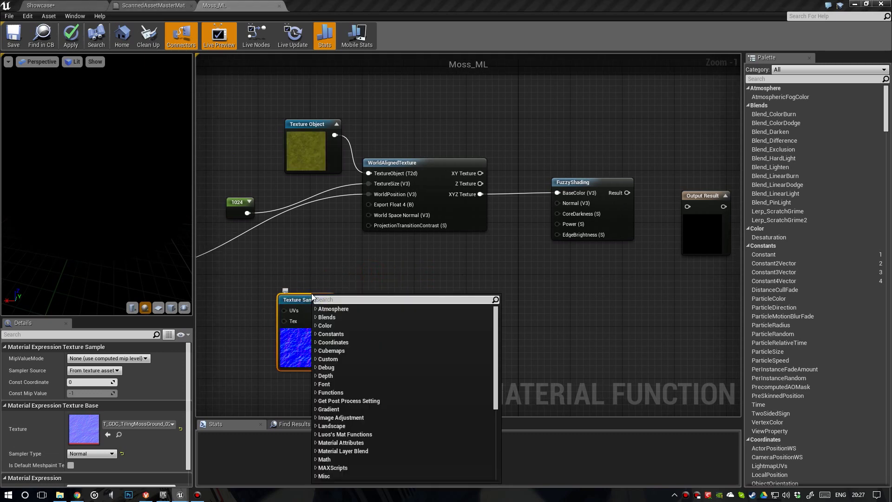
{"action": "right_click", "coordinate": [298, 303]}
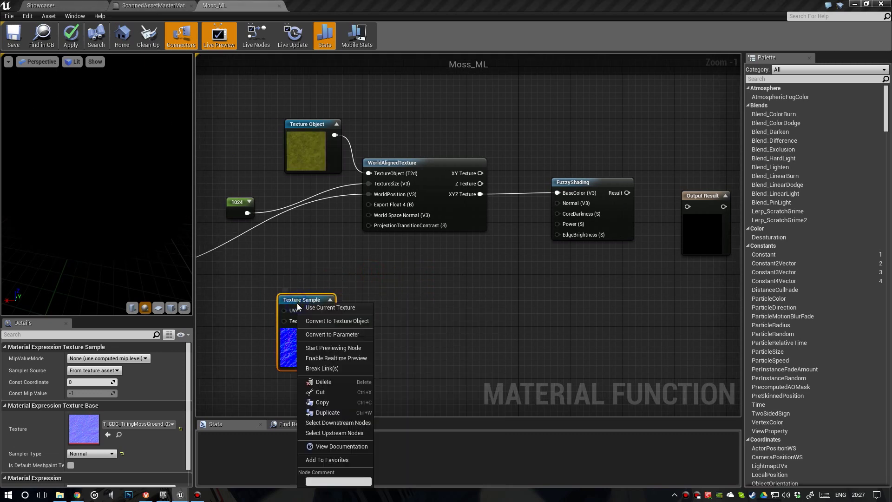
{"action": "left_click", "coordinate": [350, 322]}
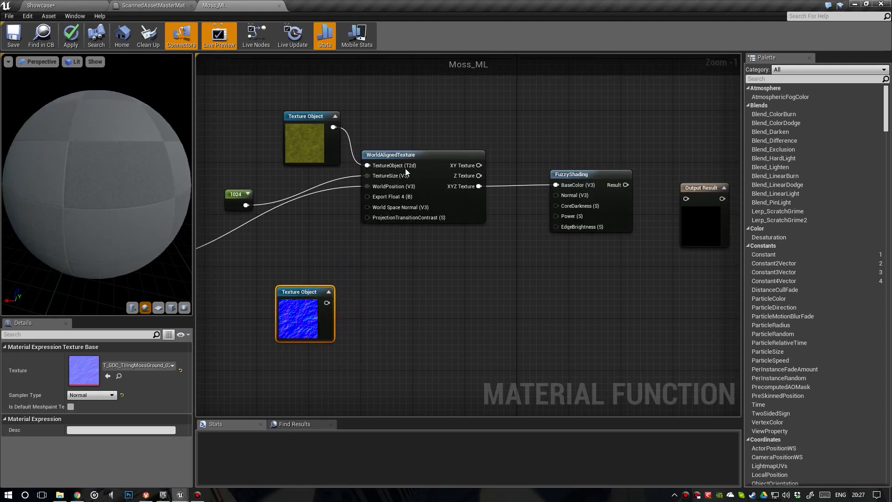
Duplicate the WorldAlignedTexture node beside the moss normal map's Texture Object and connect that texture to the copy's Tex input
{"action": "left_click", "coordinate": [419, 160]}
{"action": "right_click_drag", "start_coordinate": [435, 242], "coordinate": [442, 213]}
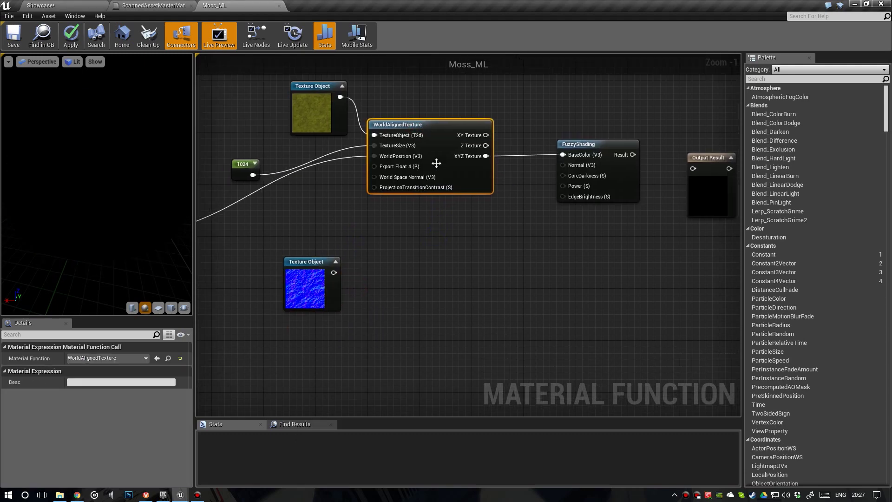
{"action": "key", "text": "ctrl+w"}
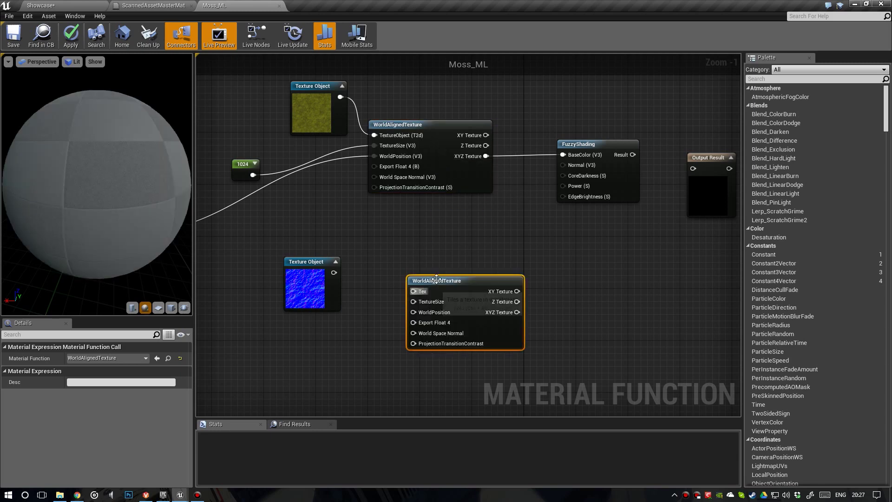
{"action": "left_click_drag", "start_coordinate": [396, 273], "coordinate": [389, 267]}
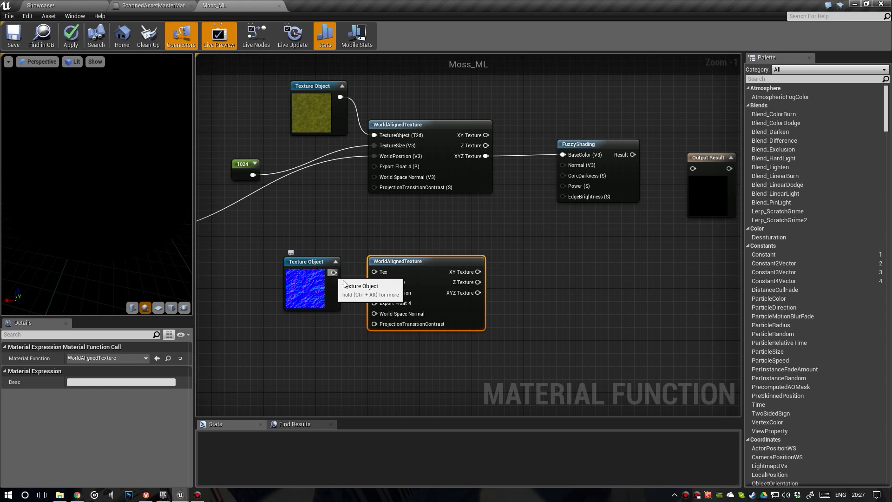
{"action": "left_click_drag", "start_coordinate": [333, 273], "coordinate": [378, 270]}
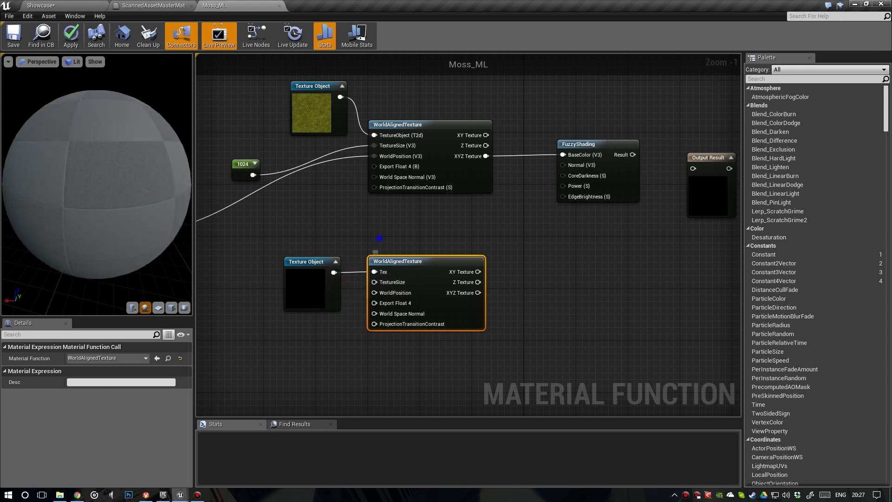
Connect the 1024 constant to the duplicate's TextureSize and the shared world position source to its WorldPosition input
{"action": "right_click_drag", "start_coordinate": [278, 144], "coordinate": [316, 136]}
{"action": "left_click_drag", "start_coordinate": [289, 167], "coordinate": [423, 273]}
{"action": "right_click_drag", "start_coordinate": [269, 258], "coordinate": [400, 274]}
{"action": "left_click_drag", "start_coordinate": [293, 240], "coordinate": [541, 301]}
{"action": "right_click_drag", "start_coordinate": [653, 367], "coordinate": [546, 352]}
{"action": "left_click_drag", "start_coordinate": [541, 344], "coordinate": [374, 289]}
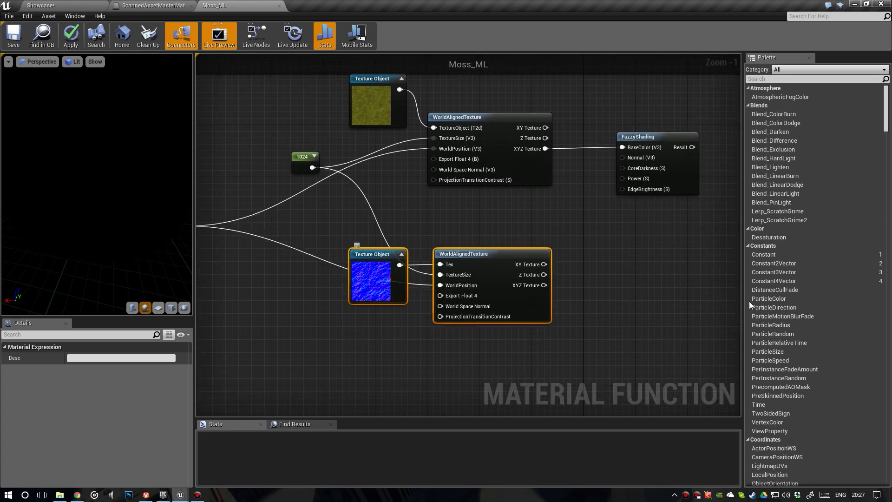
{"action": "right_click_drag", "start_coordinate": [597, 255], "coordinate": [578, 252]}
{"action": "left_click", "coordinate": [428, 251]}
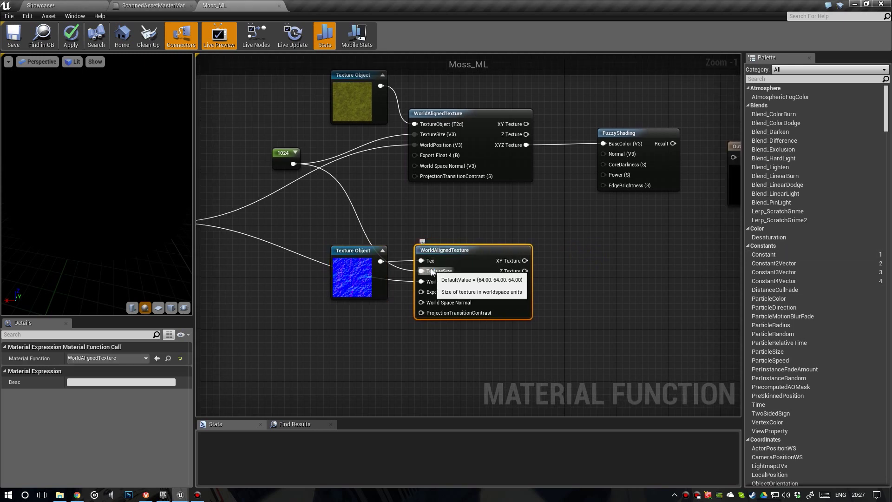
Add a WorldAlignedNormal node below the duplicated WorldAlignedTexture and open its function graph
{"action": "right_click_drag", "start_coordinate": [434, 302], "coordinate": [408, 299]}
{"action": "left_click", "coordinate": [409, 300]}
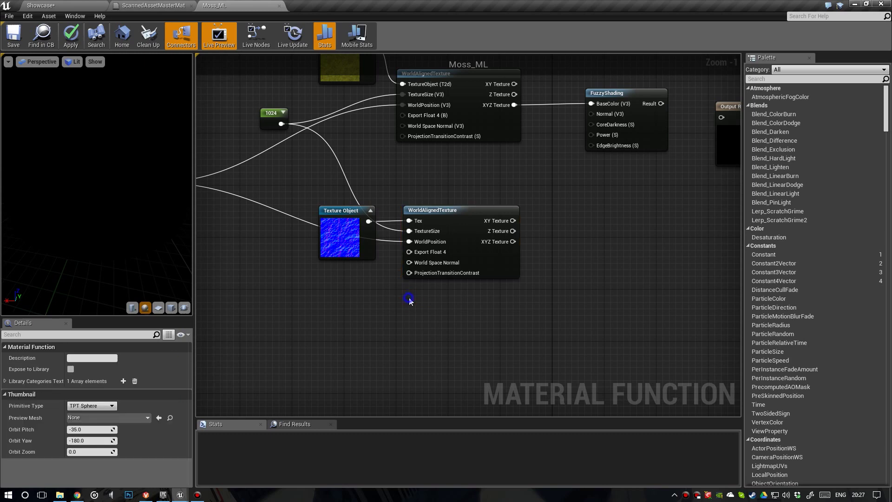
{"action": "right_click", "coordinate": [410, 300]}
{"action": "type", "text": "worldalig"}
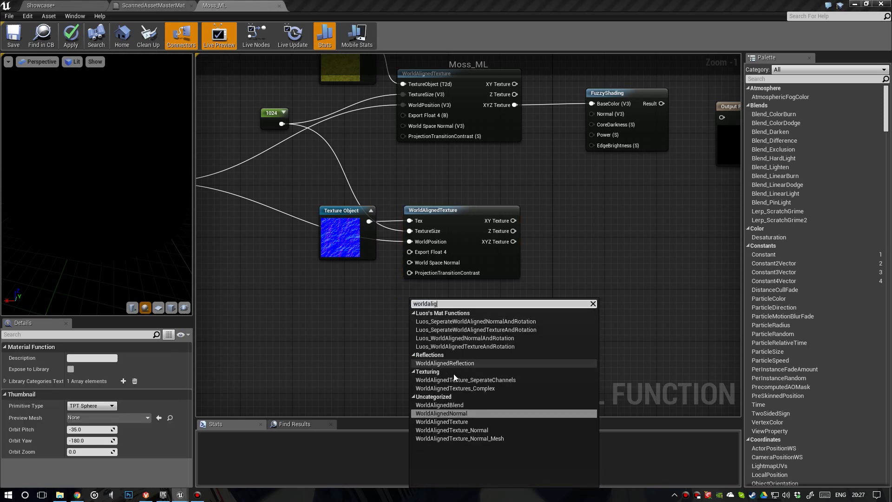
{"action": "left_click", "coordinate": [444, 413]}
{"action": "double_click", "coordinate": [451, 303]}
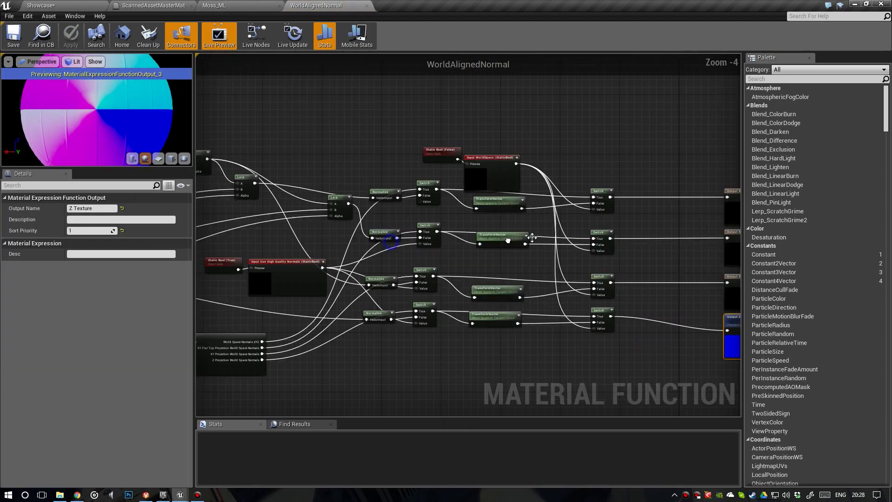
Examine the node layout of the WorldAlignedNormal function graph and close it
{"action": "right_click_drag", "start_coordinate": [508, 241], "coordinate": [533, 238]}
{"action": "right_click_drag", "start_coordinate": [334, 256], "coordinate": [428, 241]}
{"action": "scroll", "coordinate": [428, 241], "scroll_direction": "down", "scroll_amount": 2}
{"action": "scroll", "coordinate": [396, 233], "scroll_direction": "down", "scroll_amount": 2}
{"action": "right_click_drag", "start_coordinate": [355, 234], "coordinate": [382, 246]}
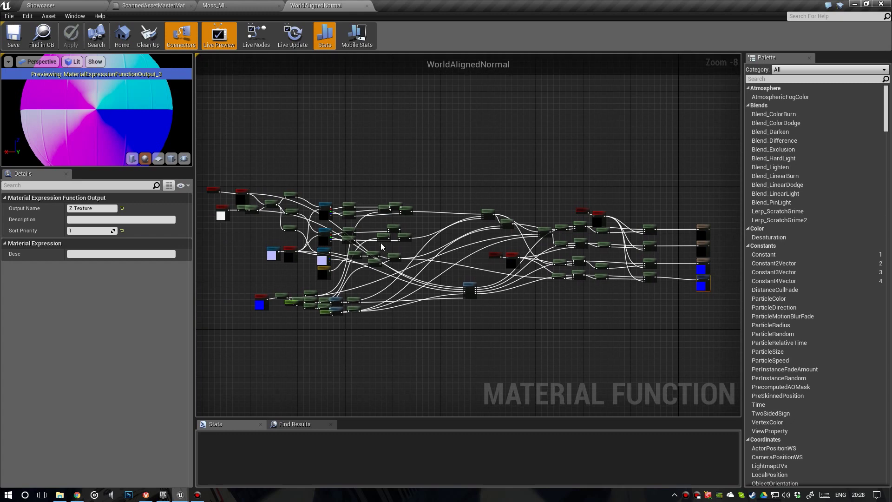
{"action": "left_click", "coordinate": [367, 5]}
Move the moss normal Texture Object and 1024 connections from the duplicated WorldAlignedTexture to WorldAlignedNormal's TextureObject and TextureSize inputs
{"action": "right_click_drag", "start_coordinate": [445, 281], "coordinate": [430, 258]}
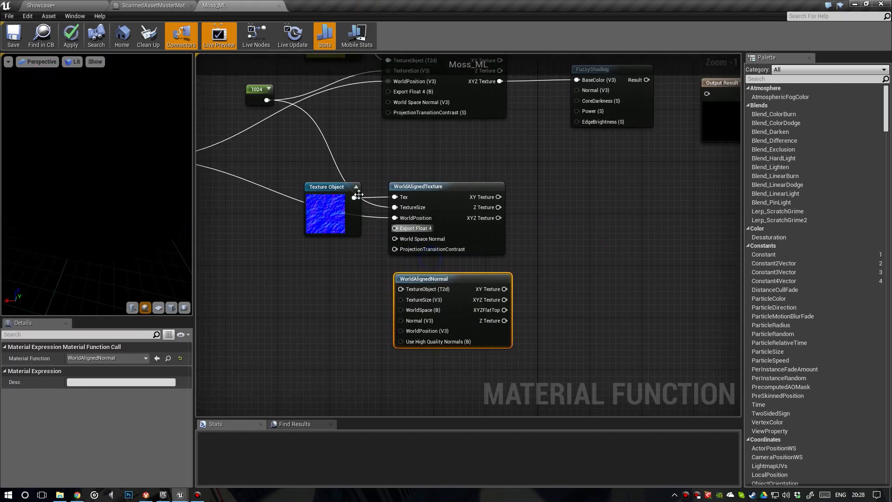
{"action": "left_click_drag", "start_coordinate": [394, 197], "coordinate": [401, 289], "text": "ctrl"}
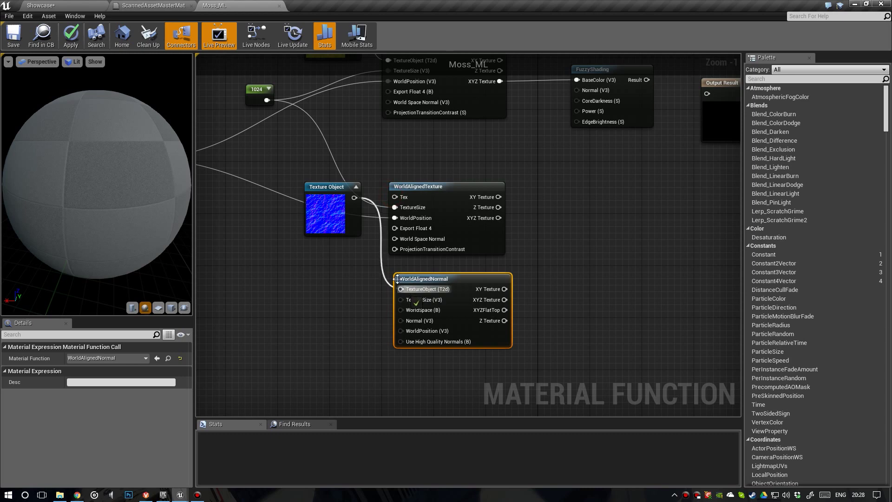
{"action": "left_click_drag", "start_coordinate": [396, 213], "coordinate": [405, 309], "text": "ctrl"}
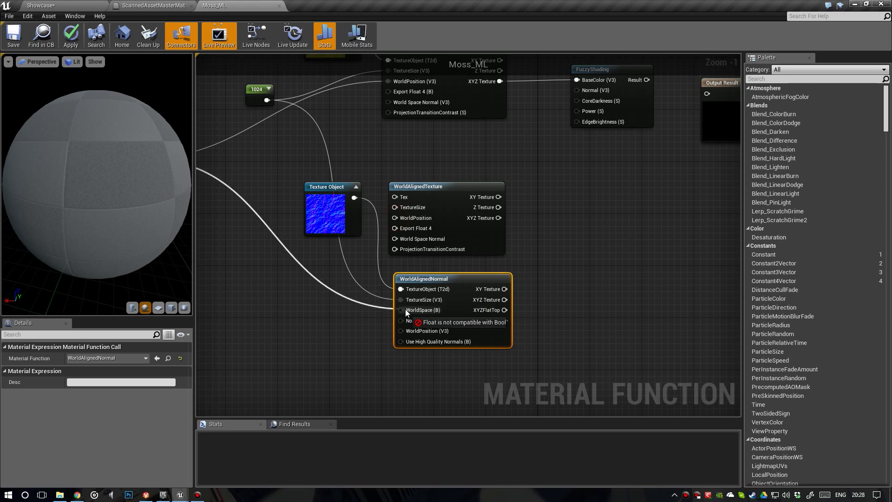
Delete the duplicated WorldAlignedTexture node and place WorldAlignedNormal in its spot beside the Texture Object
{"action": "left_click", "coordinate": [434, 186]}
{"action": "key", "text": "Delete"}
{"action": "left_click_drag", "start_coordinate": [434, 291], "coordinate": [434, 184]}
Connect the world position Multiply output to WorldAlignedNormal's WorldPosition input
{"action": "right_click_drag", "start_coordinate": [399, 204], "coordinate": [565, 219]}
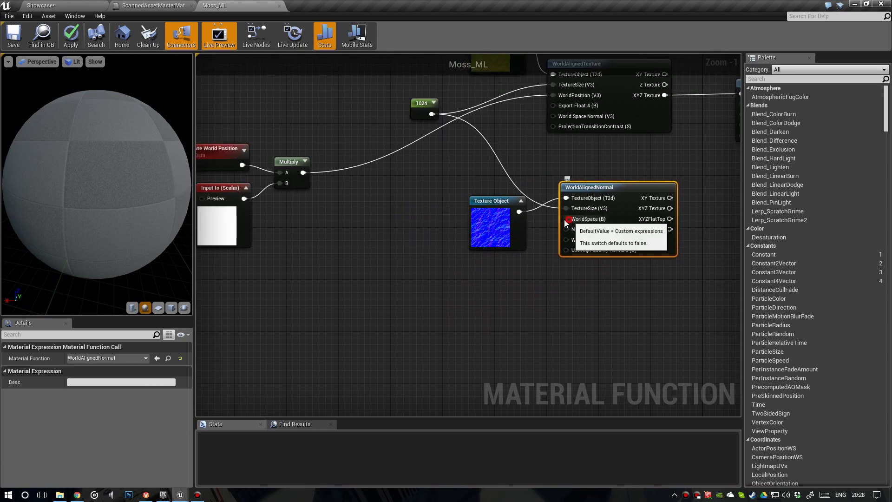
{"action": "left_click_drag", "start_coordinate": [565, 218], "coordinate": [302, 175]}
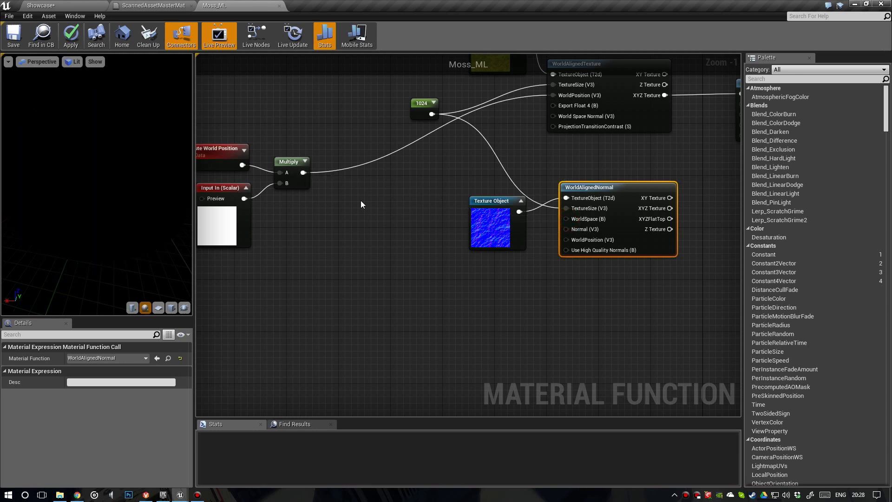
{"action": "left_click_drag", "start_coordinate": [570, 241], "coordinate": [301, 173]}
{"action": "right_click_drag", "start_coordinate": [420, 201], "coordinate": [369, 202]}
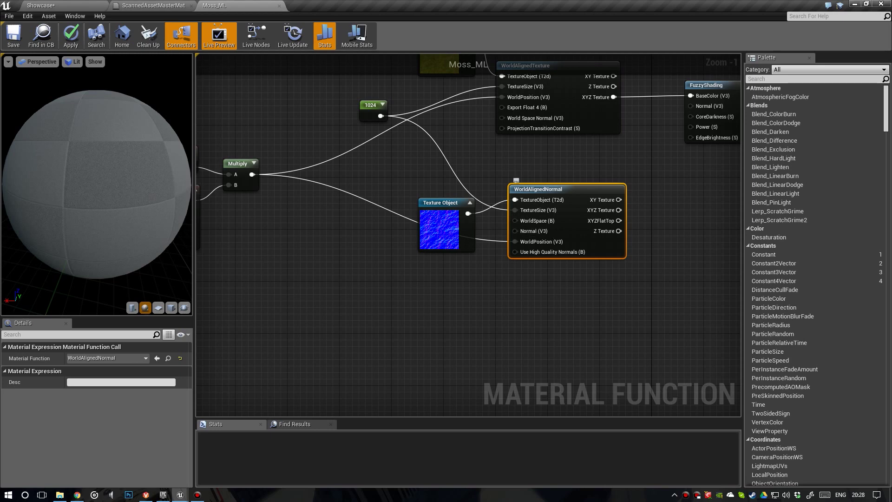
Add a Static Bool node set to false on WorldAlignedNormal's WorldSpace input and line it up with the Texture Object
{"action": "right_click_drag", "start_coordinate": [556, 236], "coordinate": [509, 253]}
{"action": "scroll", "coordinate": [530, 235], "scroll_direction": "up", "scroll_amount": 1}
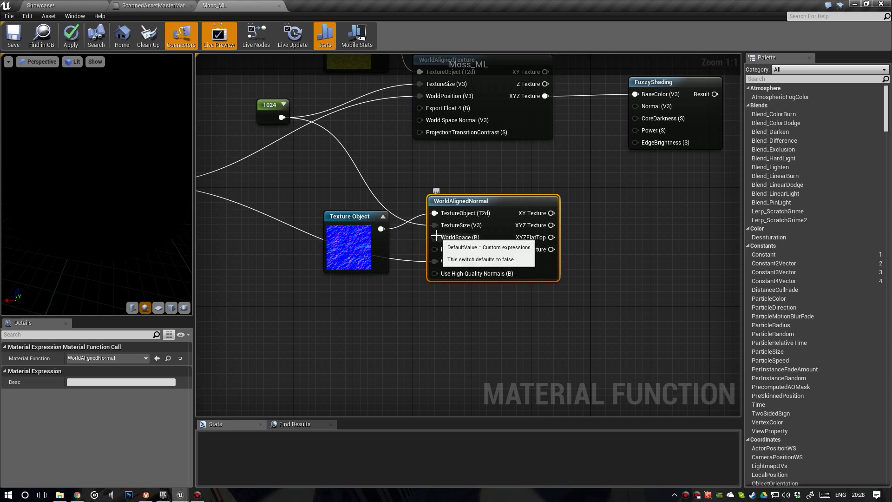
{"action": "left_click_drag", "start_coordinate": [436, 236], "coordinate": [306, 330]}
{"action": "type", "text": "static"}
{"action": "key", "text": "Return"}
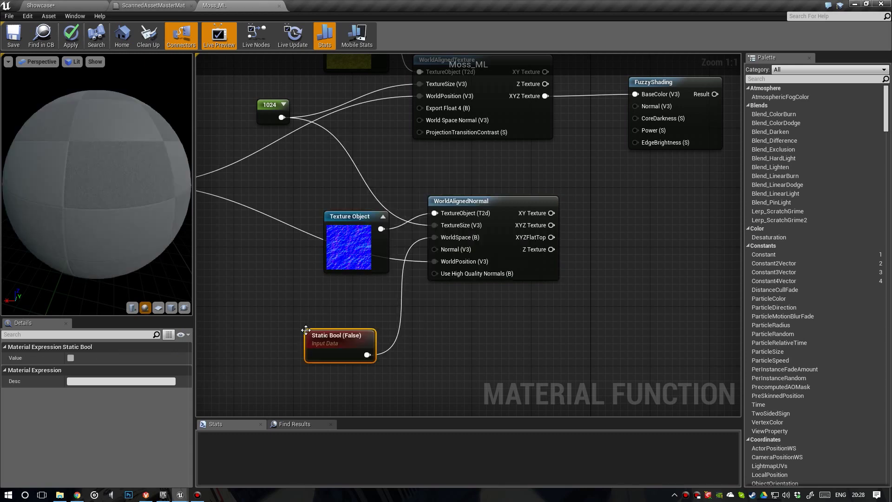
{"action": "left_click_drag", "start_coordinate": [373, 331], "coordinate": [374, 296]}
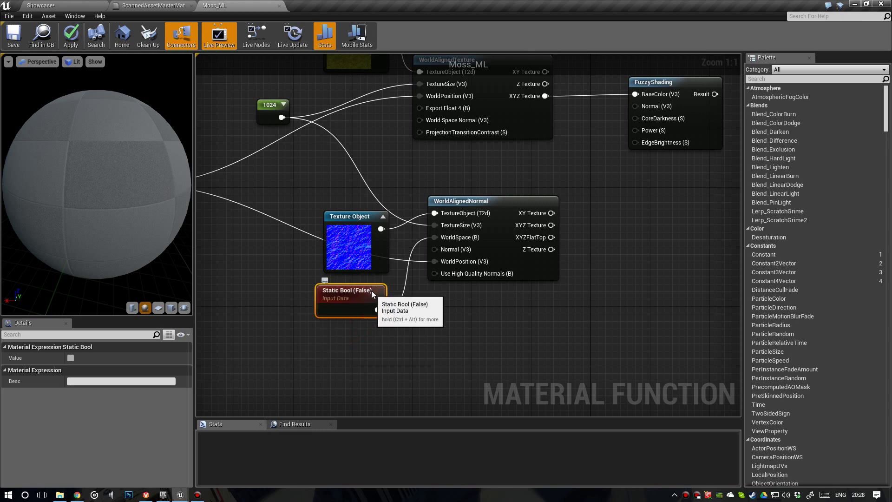
{"action": "right_click_drag", "start_coordinate": [436, 257], "coordinate": [412, 274]}
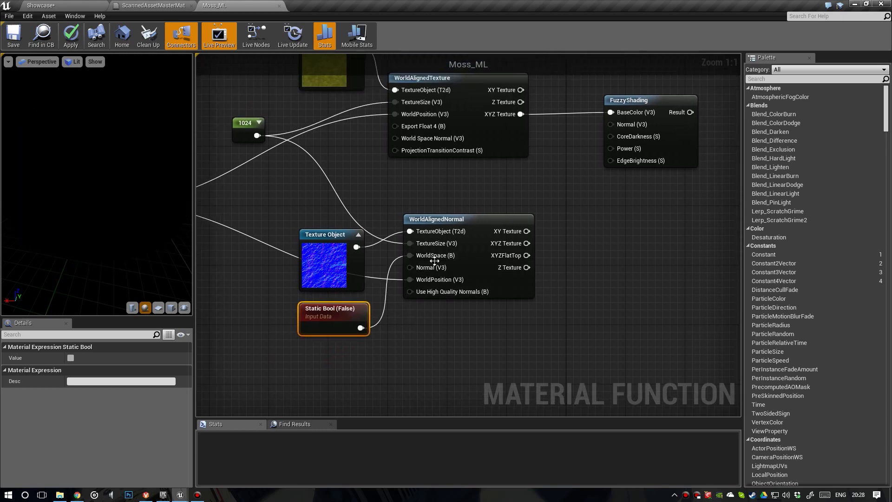
{"action": "left_click_drag", "start_coordinate": [346, 261], "coordinate": [343, 247]}
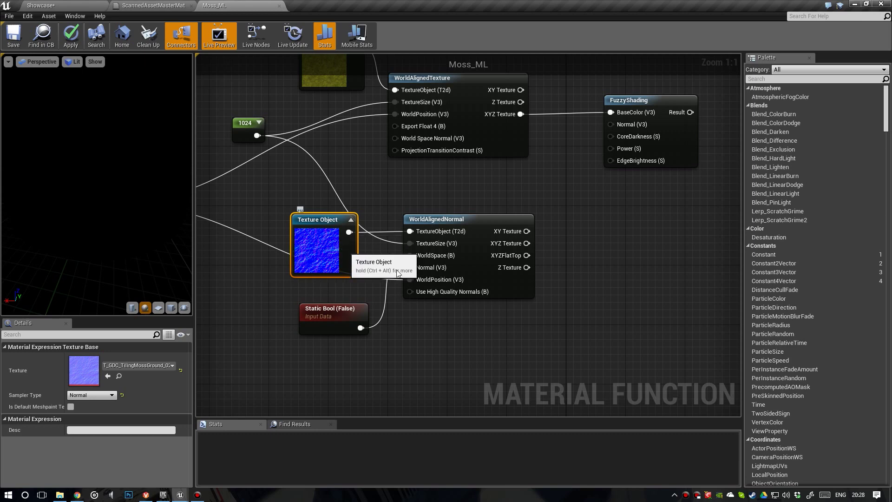
Connect WorldAlignedNormal's XYZ Texture output to FuzzyShading's Normal input and nudge the FuzzyShading node into line
{"action": "right_click_drag", "start_coordinate": [384, 270], "coordinate": [352, 287]}
{"action": "scroll", "coordinate": [333, 271], "scroll_direction": "down", "scroll_amount": 1}
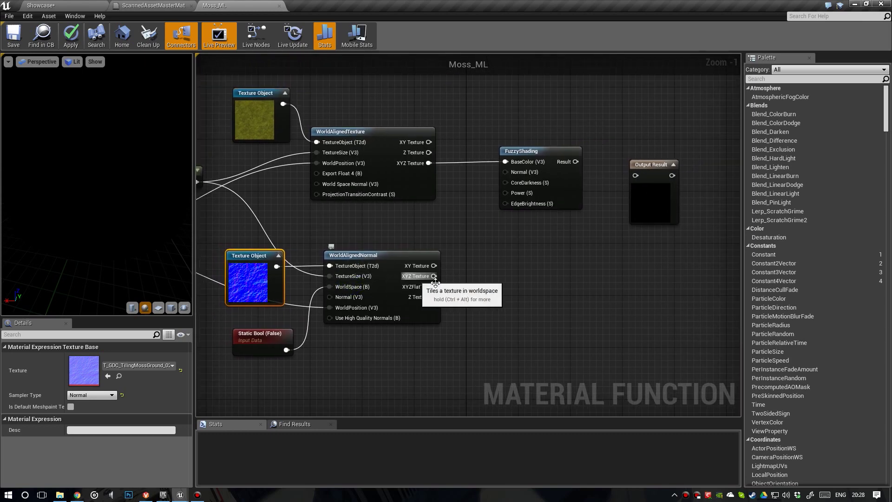
{"action": "right_click_drag", "start_coordinate": [445, 286], "coordinate": [373, 294]}
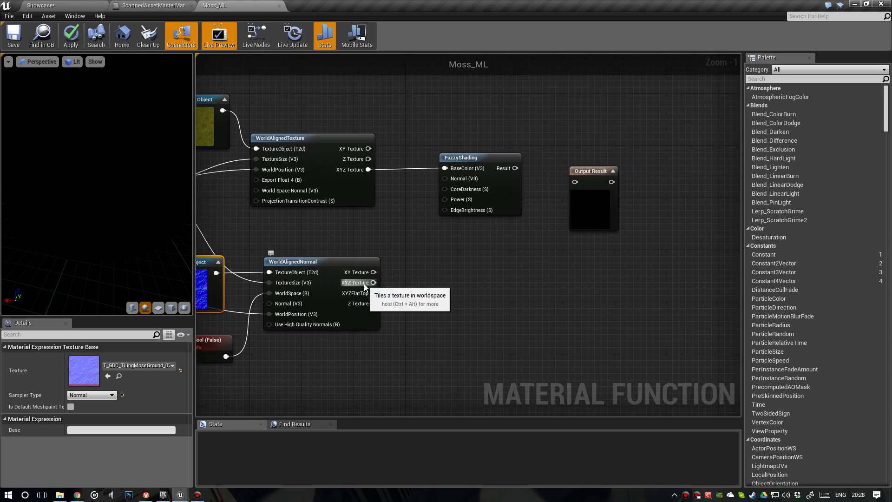
{"action": "scroll", "coordinate": [364, 284], "scroll_direction": "up", "scroll_amount": 1}
{"action": "left_click_drag", "start_coordinate": [433, 250], "coordinate": [459, 164]}
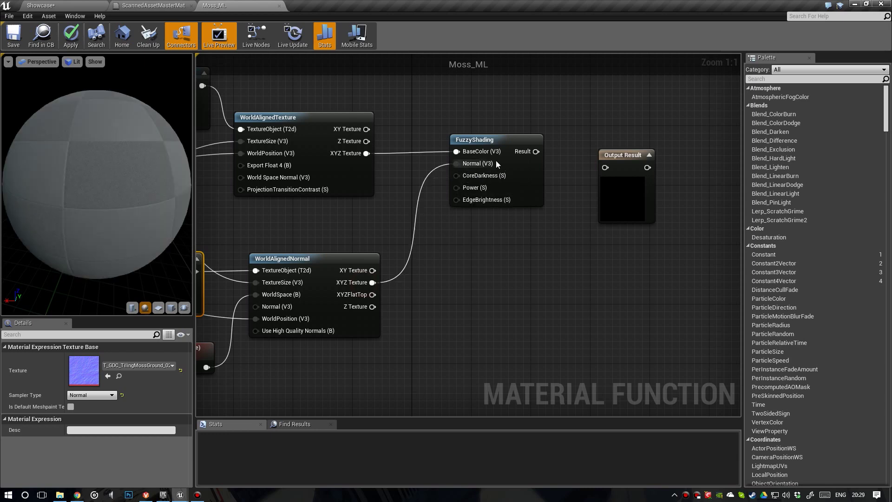
{"action": "left_click_drag", "start_coordinate": [498, 140], "coordinate": [498, 146]}
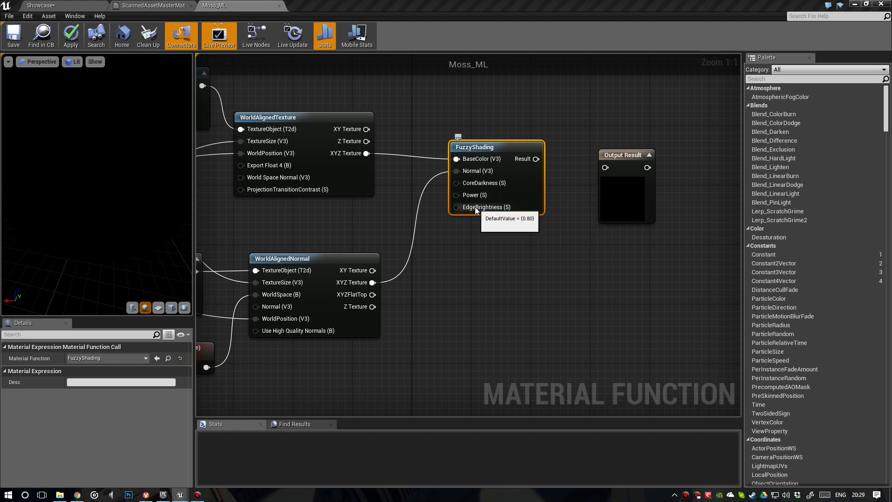
Check the default values of FuzzyShading's Power and EdgeBrightness inputs
{"action": "key", "text": "Home"}
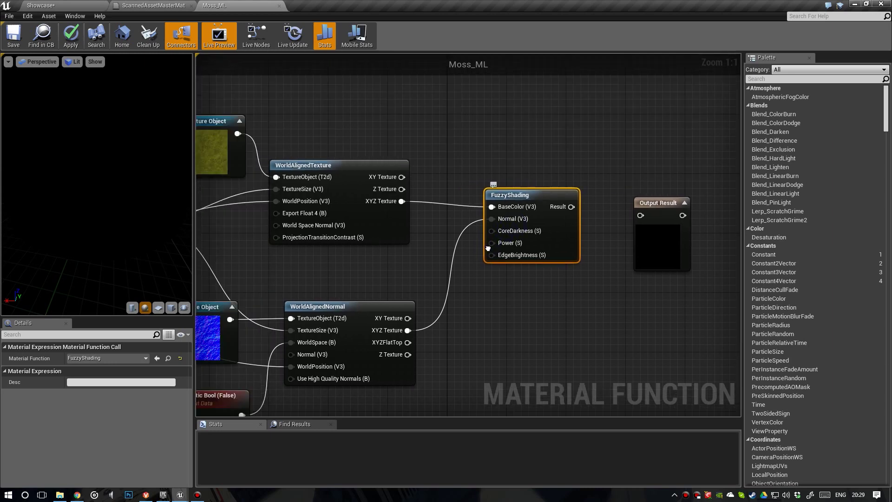
{"action": "right_click_drag", "start_coordinate": [449, 250], "coordinate": [579, 225]}
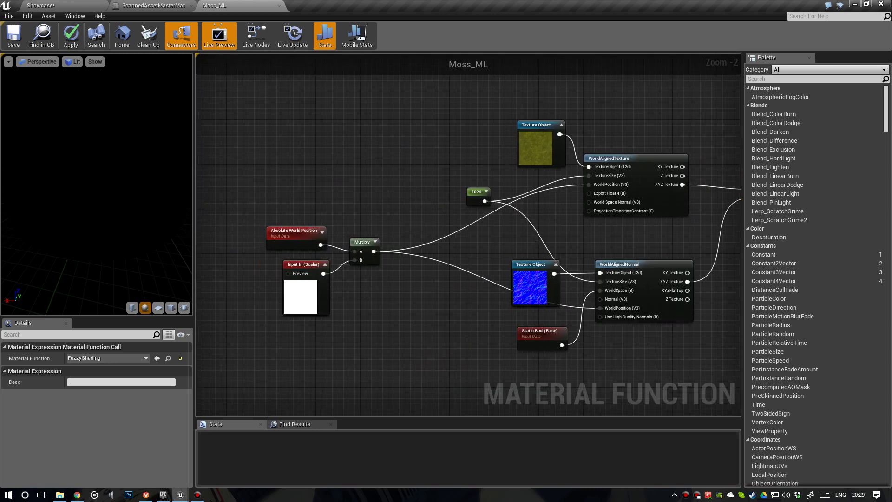
{"action": "right_click_drag", "start_coordinate": [730, 216], "coordinate": [448, 260]}
{"action": "scroll", "coordinate": [449, 259], "scroll_direction": "up", "scroll_amount": 2}
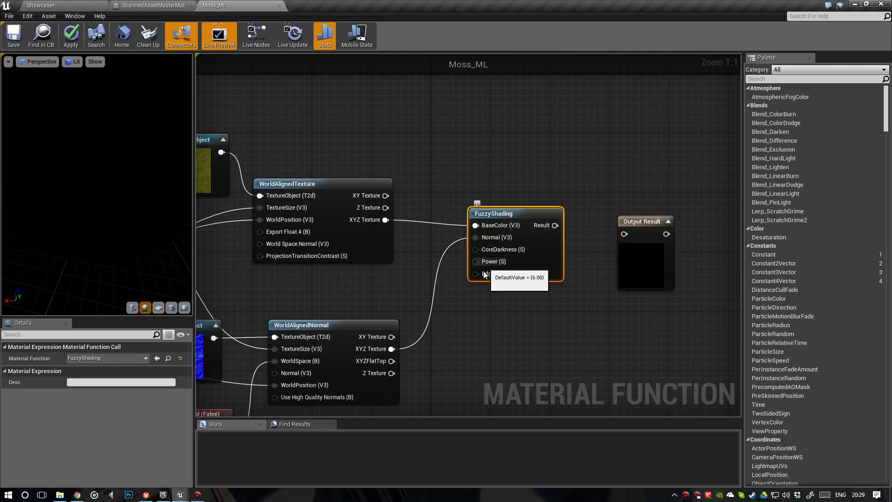
{"action": "mouse_move", "coordinate": [487, 255]}
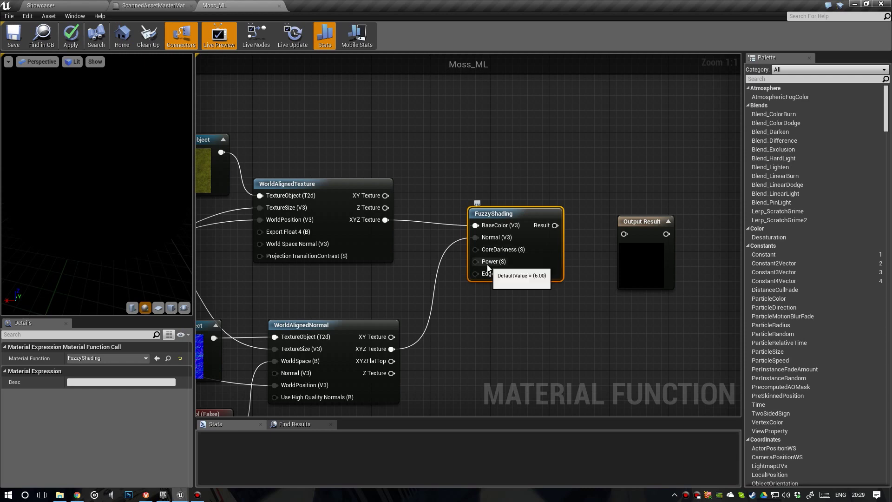
{"action": "mouse_move", "coordinate": [489, 274]}
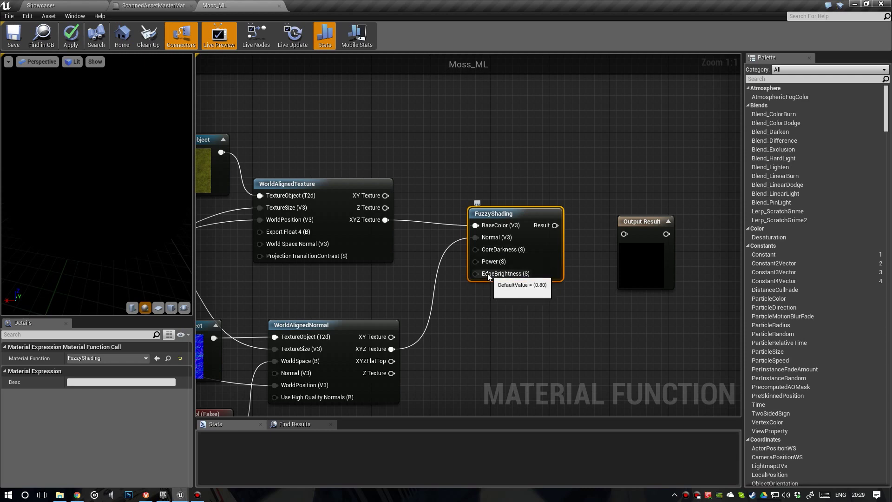
Make room before Output Result and add a MakeMaterialAttributes node with FuzzyShading's Result feeding its BaseColor
{"action": "right_click_drag", "start_coordinate": [562, 308], "coordinate": [475, 247]}
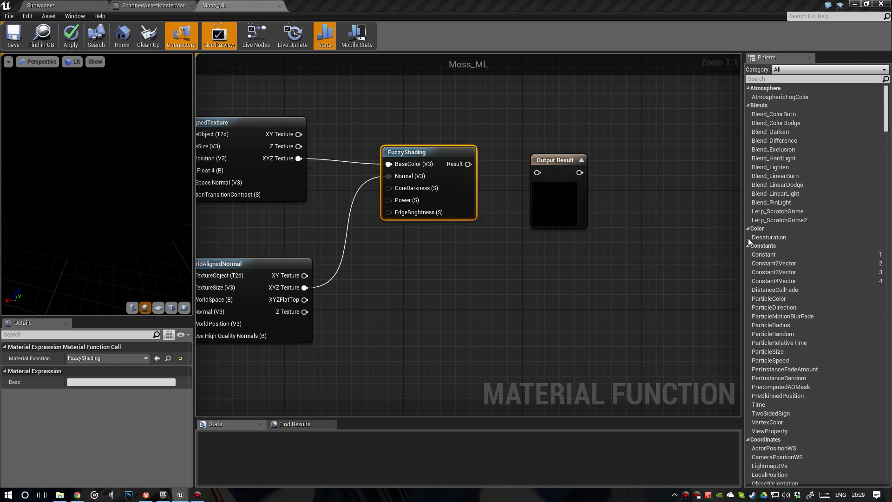
{"action": "right_click_drag", "start_coordinate": [610, 235], "coordinate": [484, 254]}
{"action": "left_click_drag", "start_coordinate": [456, 235], "coordinate": [699, 241]}
{"action": "right_click_drag", "start_coordinate": [514, 223], "coordinate": [529, 238]}
{"action": "left_click_drag", "start_coordinate": [355, 199], "coordinate": [448, 201]}
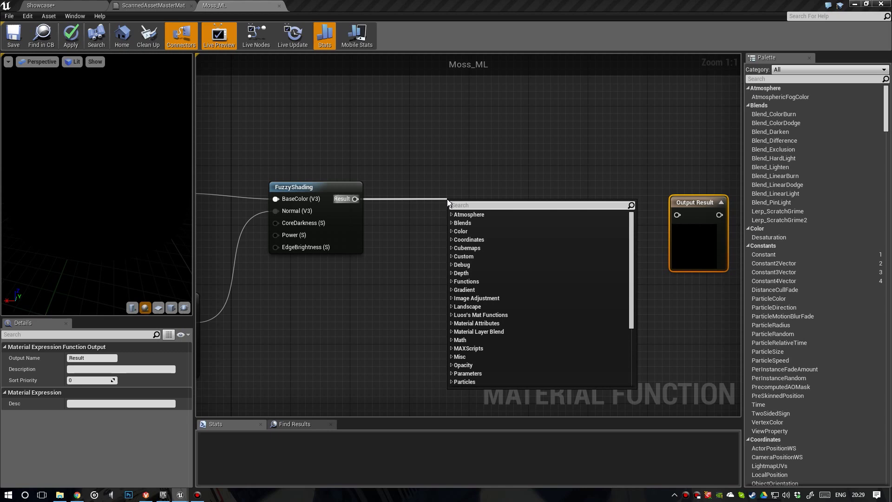
{"action": "type", "text": "make mat"}
{"action": "key", "text": "Return"}
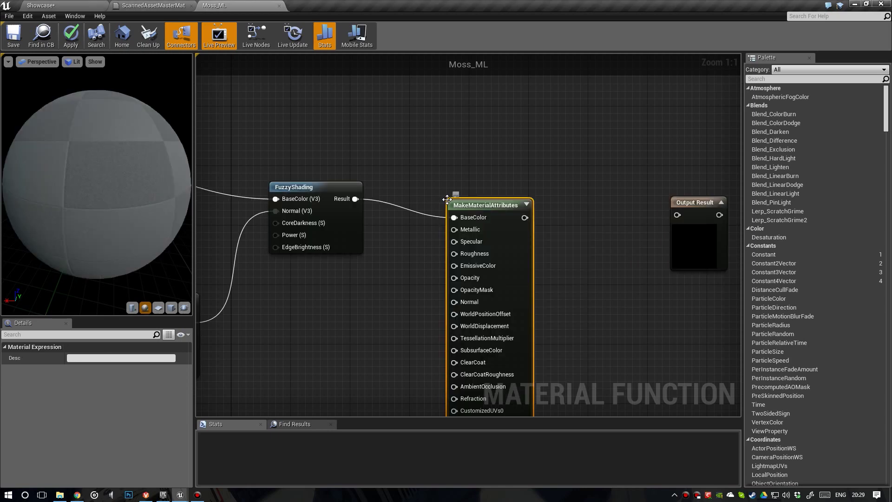
{"action": "left_click_drag", "start_coordinate": [485, 208], "coordinate": [494, 189]}
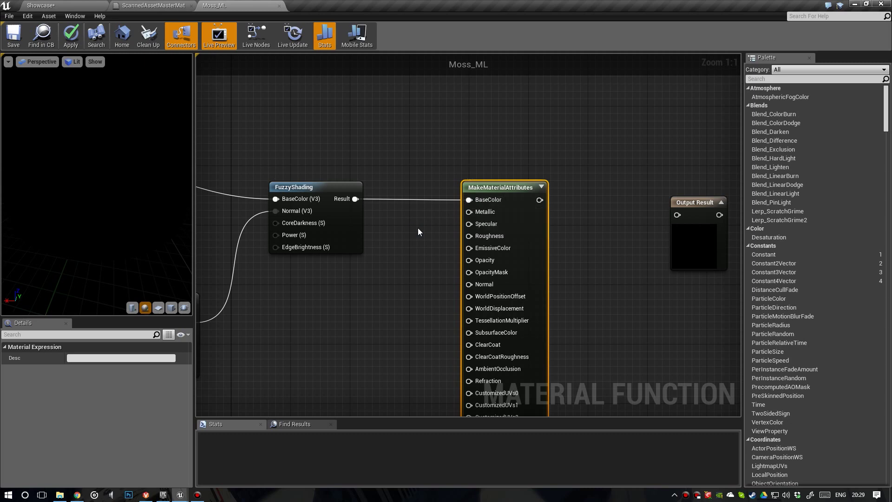
Connect WorldAlignedNormal's XYZ Texture to MakeMaterialAttributes' Normal, and wire the attributes node into Output Result, placed beside it
{"action": "scroll", "coordinate": [418, 231], "scroll_direction": "down", "scroll_amount": 2}
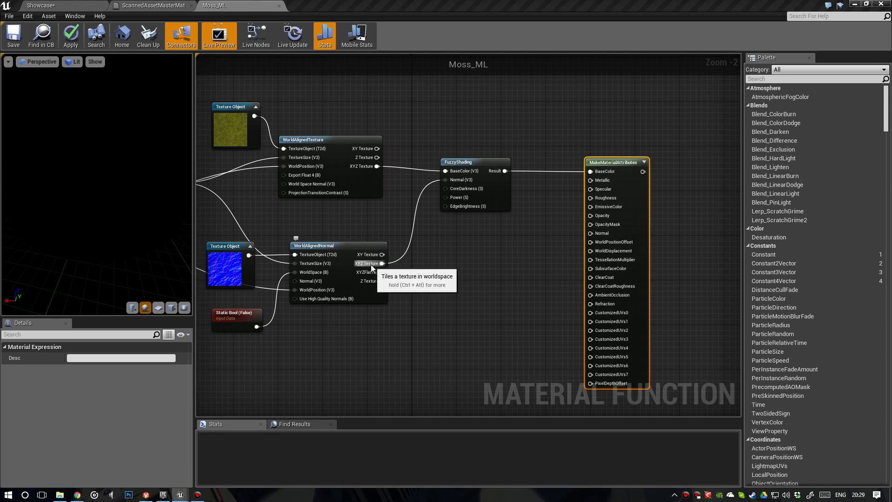
{"action": "left_click_drag", "start_coordinate": [371, 264], "coordinate": [590, 234]}
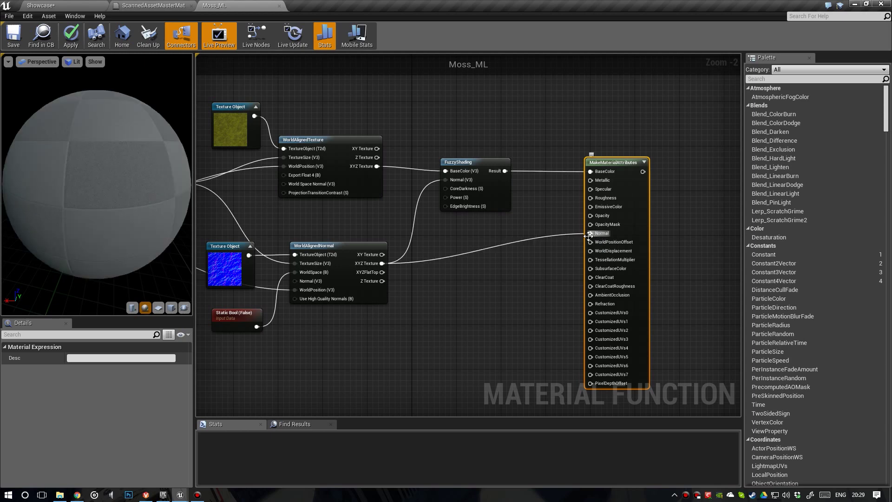
{"action": "right_click_drag", "start_coordinate": [635, 182], "coordinate": [433, 191]}
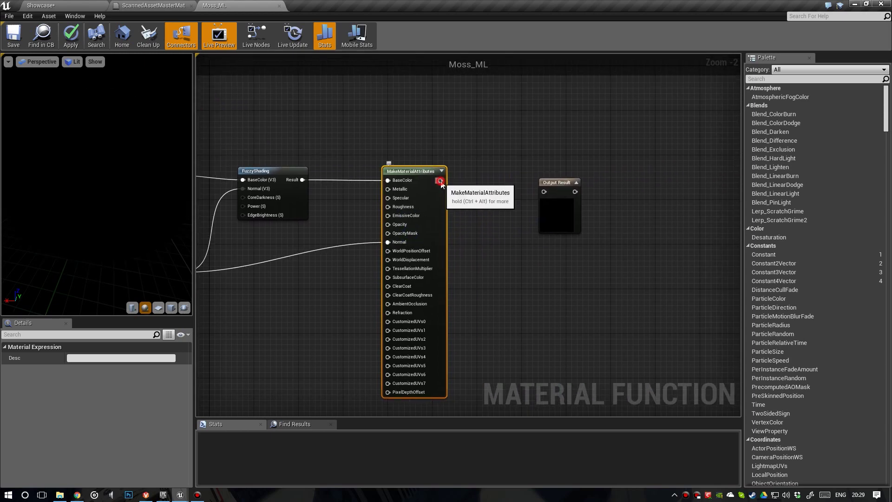
{"action": "left_click_drag", "start_coordinate": [440, 182], "coordinate": [560, 186]}
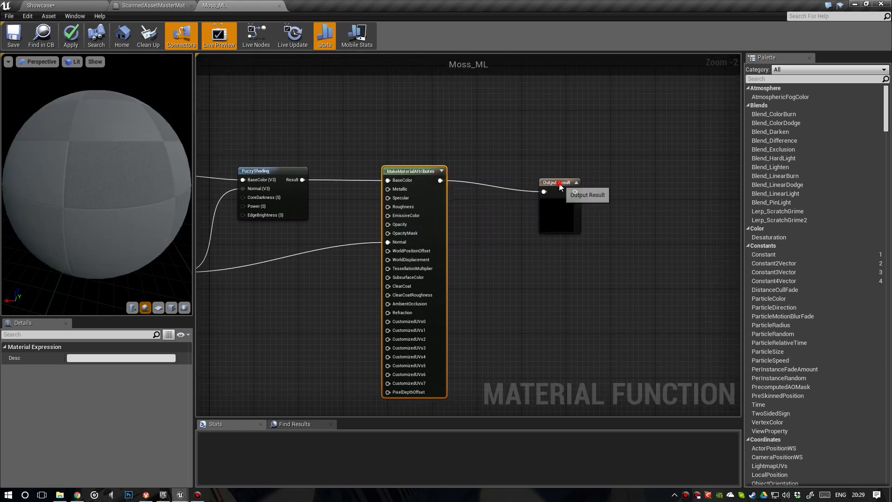
{"action": "left_click", "coordinate": [560, 186]}
Apply the changes to the Moss_ML function and save it
{"action": "right_click_drag", "start_coordinate": [369, 191], "coordinate": [586, 181]}
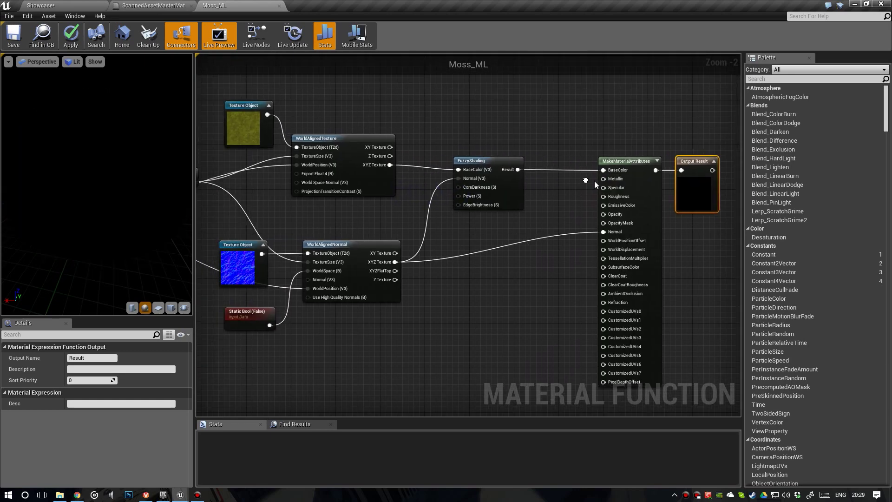
{"action": "scroll", "coordinate": [595, 185], "scroll_direction": "down", "scroll_amount": 1}
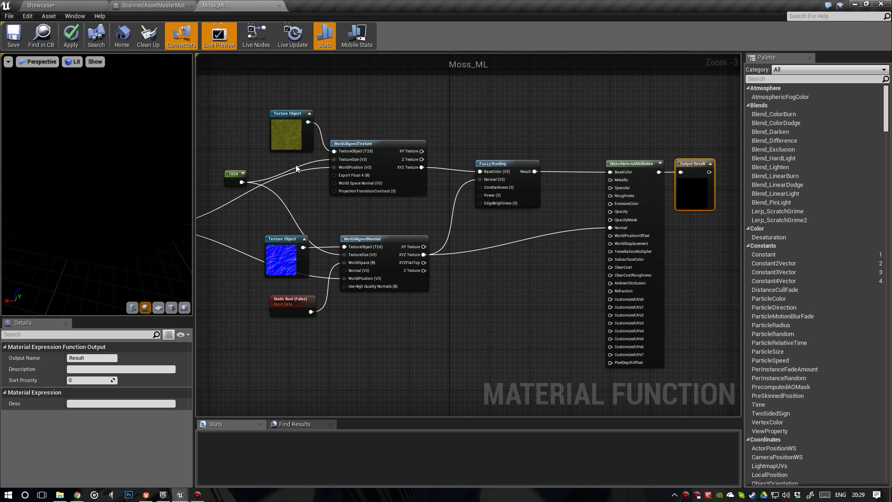
{"action": "right_click_drag", "start_coordinate": [294, 166], "coordinate": [310, 146]}
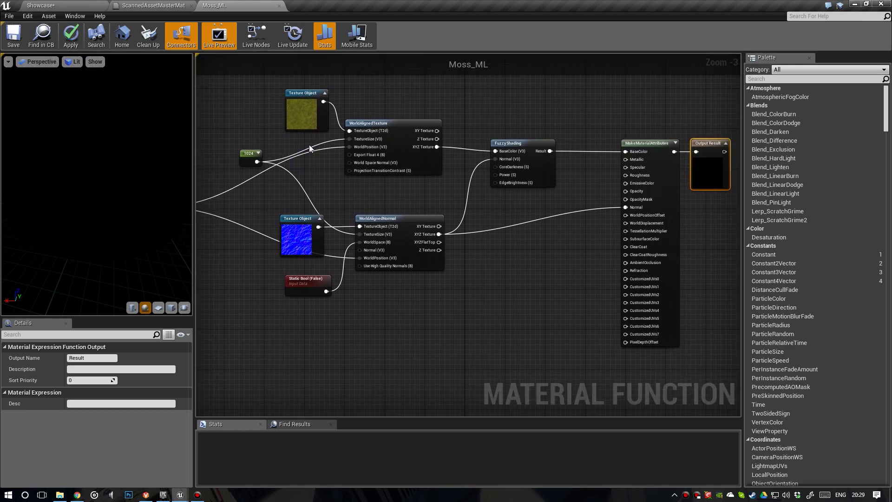
{"action": "left_click", "coordinate": [78, 37]}
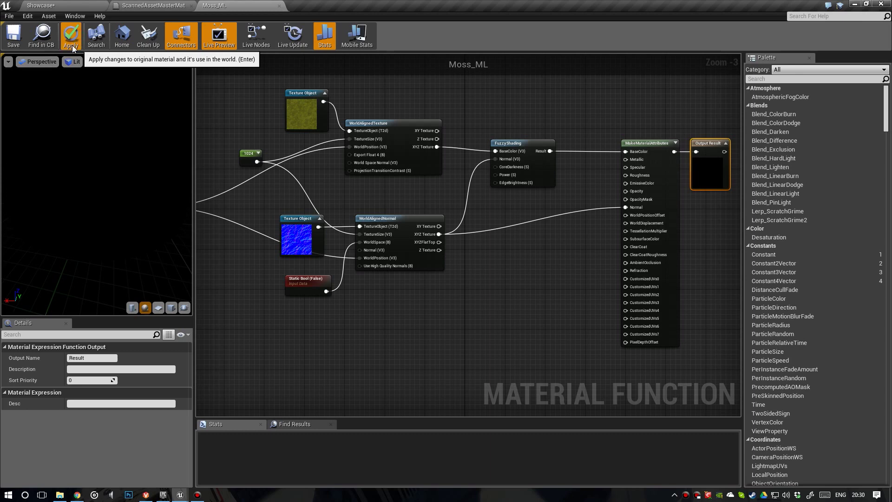
{"action": "left_click", "coordinate": [17, 32]}
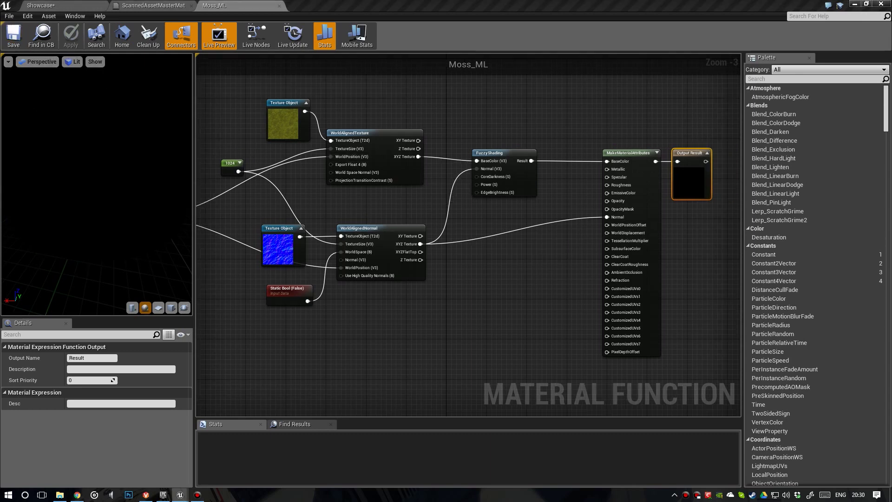
{"action": "right_click_drag", "start_coordinate": [553, 285], "coordinate": [464, 265]}
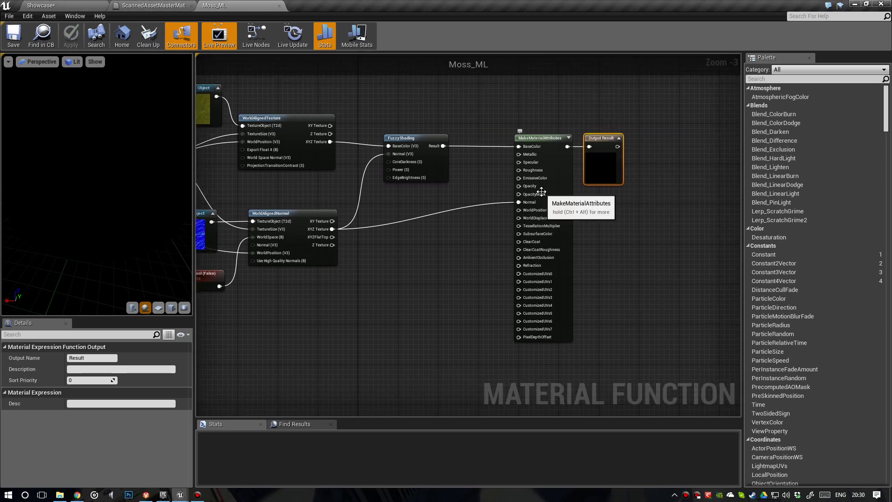
Move MakeMaterialAttributes and Output Result further away from FuzzyShading, and check the mossy rock in the Showcase level before returning to Moss_ML
{"action": "scroll", "coordinate": [555, 177], "scroll_direction": "up", "scroll_amount": 1}
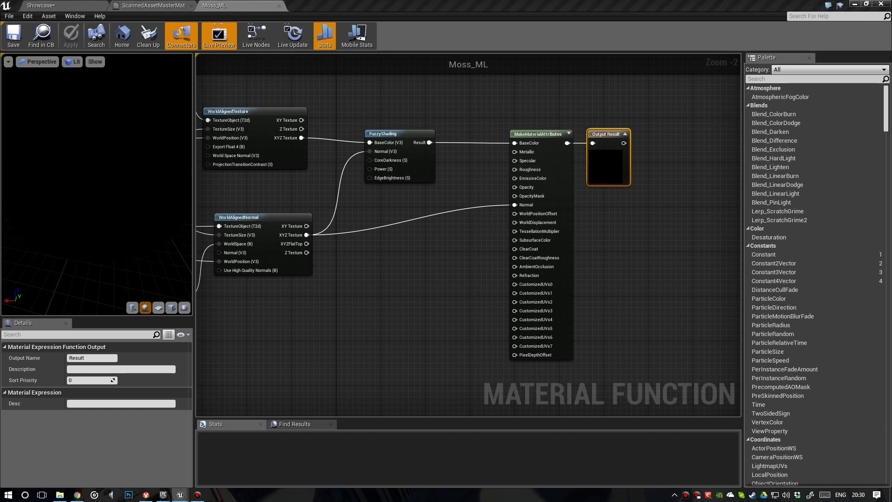
{"action": "left_click_drag", "start_coordinate": [649, 215], "coordinate": [620, 141]}
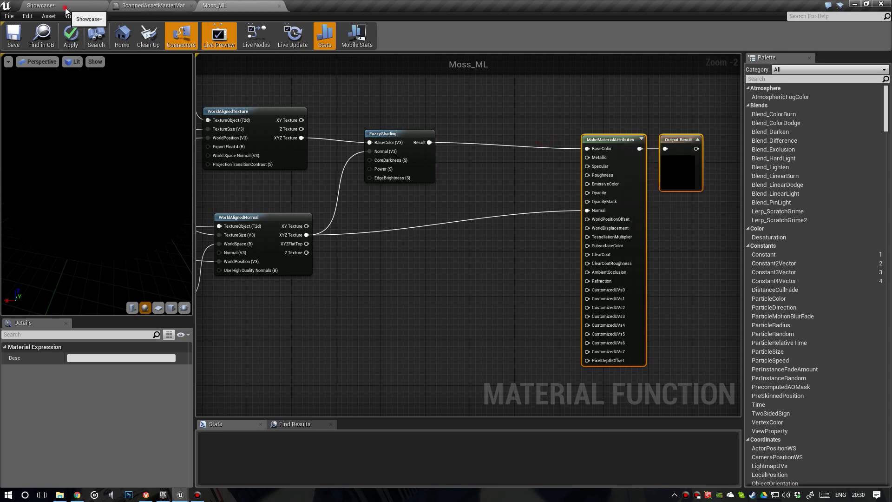
{"action": "left_click", "coordinate": [88, 5]}
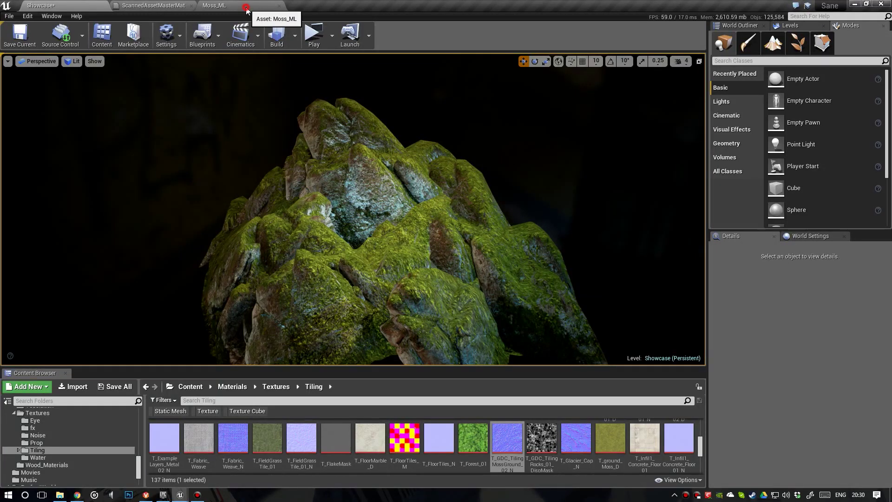
{"action": "left_click", "coordinate": [246, 6]}
Enclose WorldAlignedNormal, its normal texture object and its static bool in a comment box named Normal
{"action": "mouse_move", "coordinate": [424, 182]}
{"action": "right_mouse_down"}
{"action": "mouse_move", "coordinate": [407, 193]}
{"action": "mouse_move", "coordinate": [429, 191]}
{"action": "right_mouse_up"}
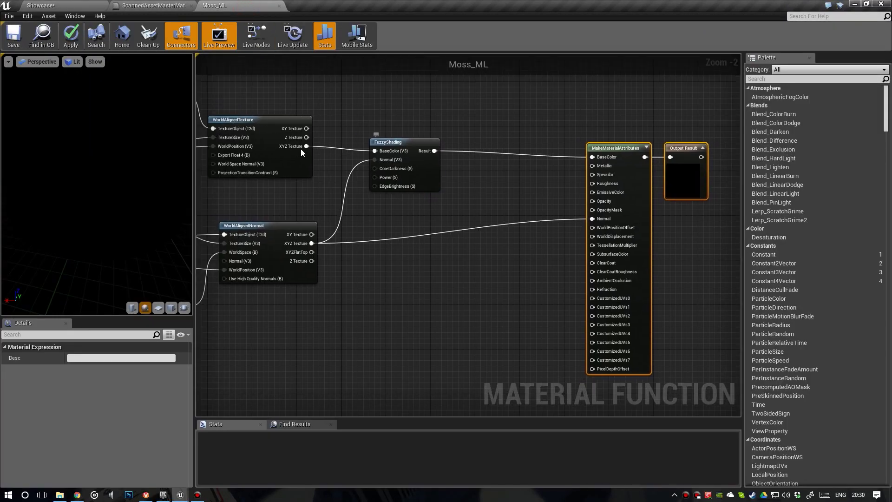
{"action": "right_click_drag", "start_coordinate": [320, 212], "coordinate": [490, 184]}
{"action": "left_click", "coordinate": [487, 292]}
{"action": "left_click_drag", "start_coordinate": [470, 279], "coordinate": [331, 295]}
{"action": "scroll", "coordinate": [331, 202], "scroll_direction": "down", "scroll_amount": 3}
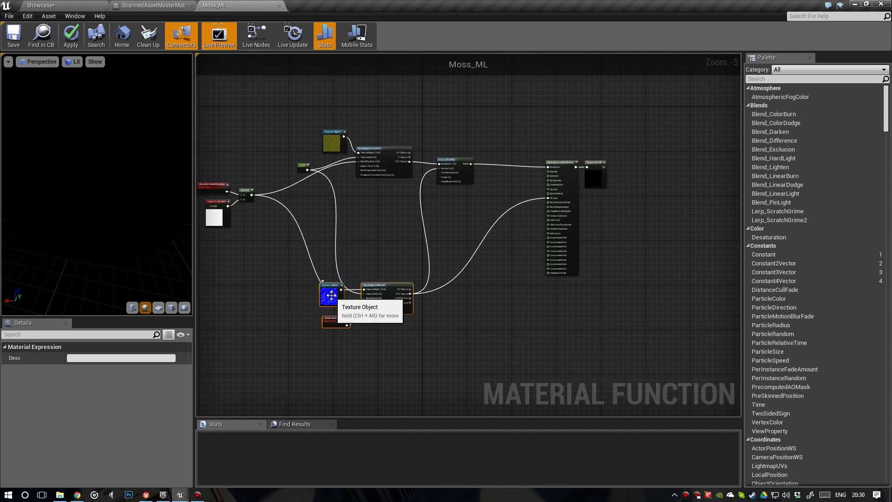
{"action": "key", "text": "c"}
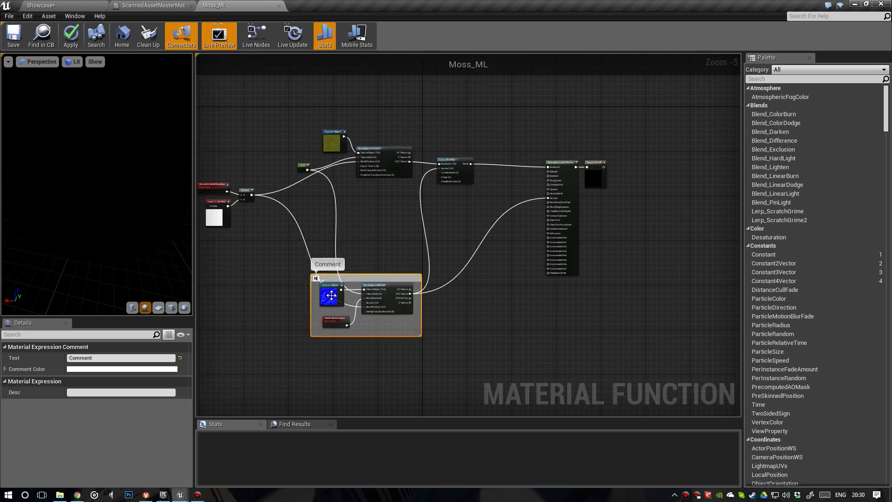
{"action": "key", "text": "Return"}
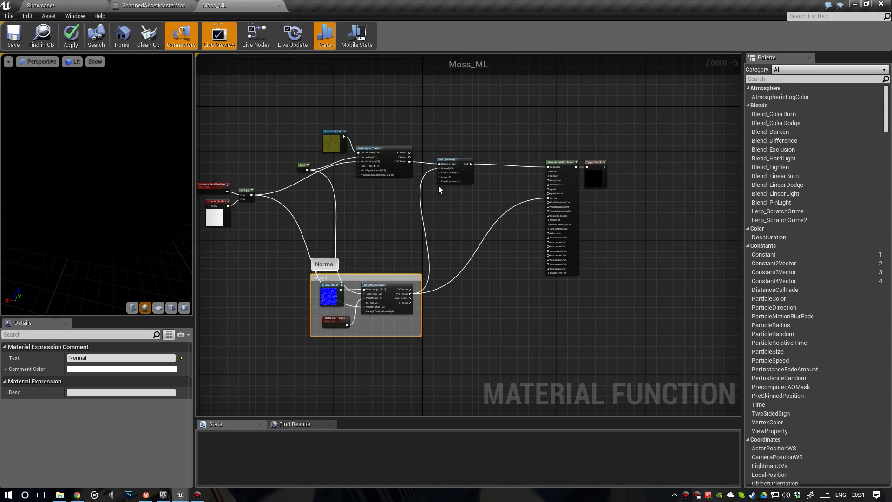
Enclose the moss texture object, WorldAlignedTexture and FuzzyShading nodes in a comment named CLR, and move it up away from the Normal group
{"action": "right_click_drag", "start_coordinate": [438, 186], "coordinate": [433, 208]}
{"action": "left_click_drag", "start_coordinate": [300, 134], "coordinate": [481, 222]}
{"action": "type", "text": "c"}
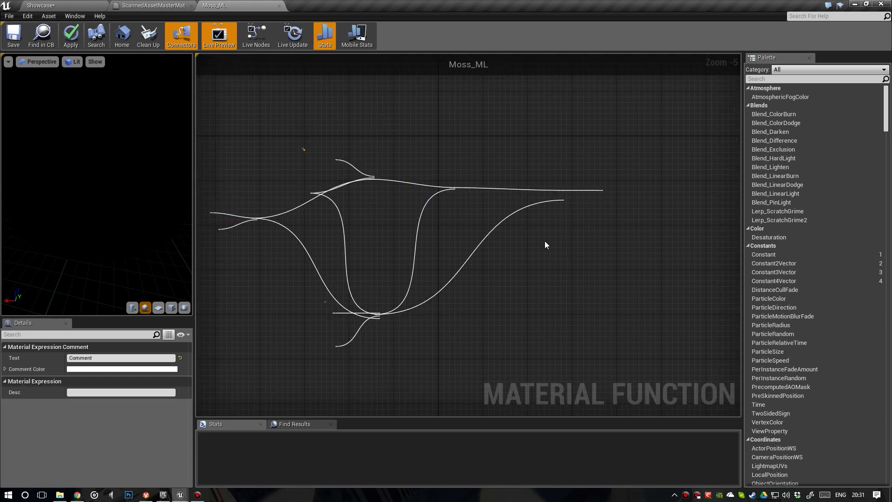
{"action": "type", "text": "CLR"}
{"action": "key", "text": "Return"}
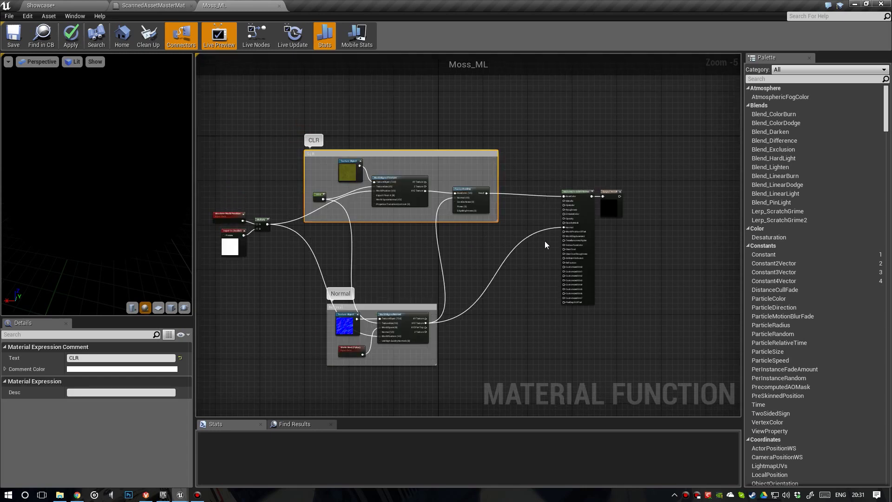
{"action": "right_click_drag", "start_coordinate": [447, 224], "coordinate": [450, 202]}
{"action": "left_click_drag", "start_coordinate": [481, 140], "coordinate": [478, 107]}
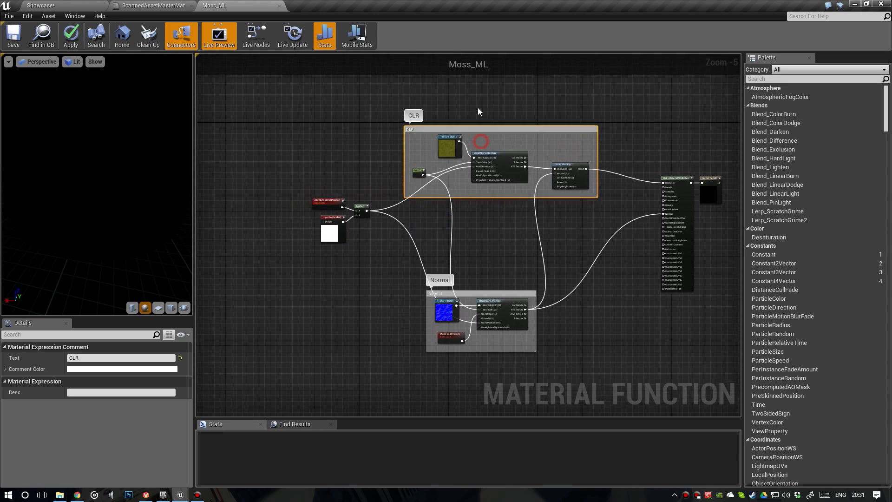
{"action": "right_click_drag", "start_coordinate": [531, 176], "coordinate": [477, 168]}
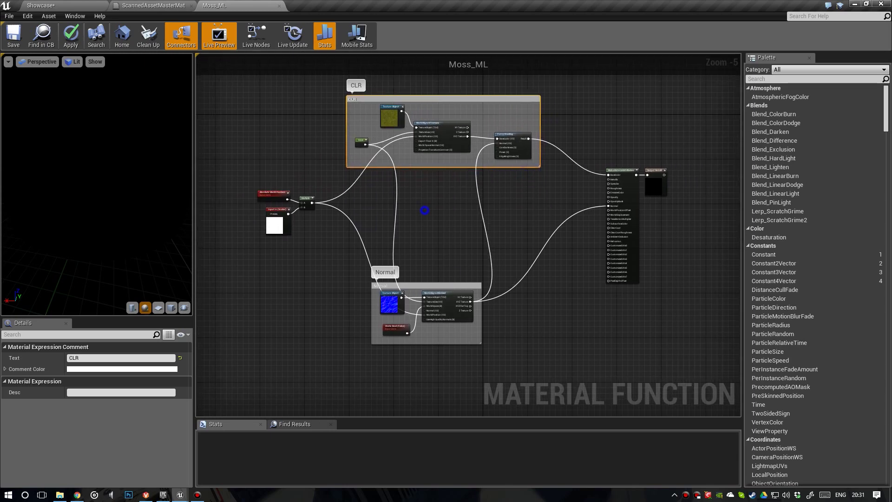
Feed WorldAlignedTexture's XYZ Texture into a BreakOutFloat3Components node placed below FuzzyShading, and shift MakeMaterialAttributes and Output Result further away to make room
{"action": "scroll", "coordinate": [425, 210], "scroll_direction": "up", "scroll_amount": 2}
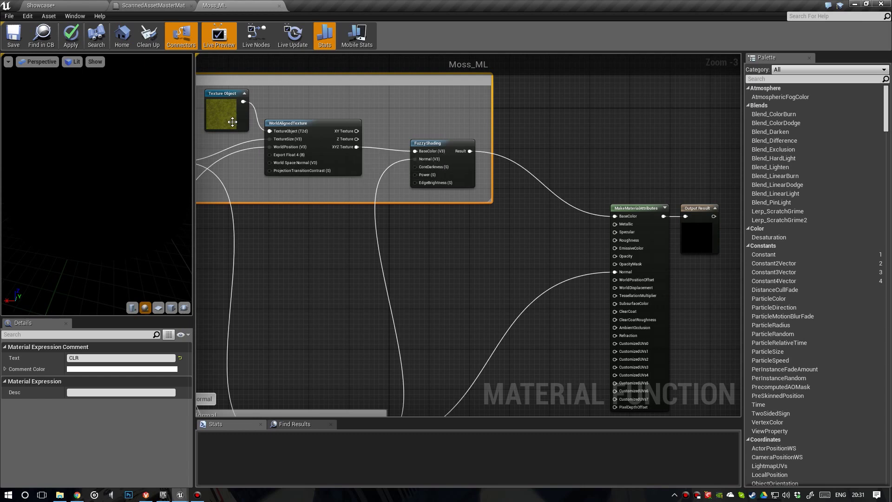
{"action": "left_click_drag", "start_coordinate": [358, 147], "coordinate": [406, 268]}
{"action": "type", "text": "break"}
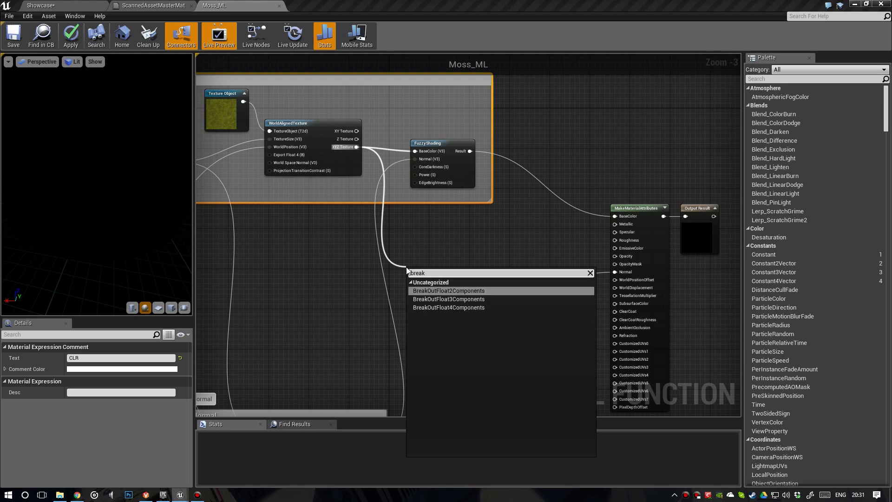
{"action": "left_click", "coordinate": [465, 300]}
{"action": "left_click_drag", "start_coordinate": [446, 277], "coordinate": [439, 229]}
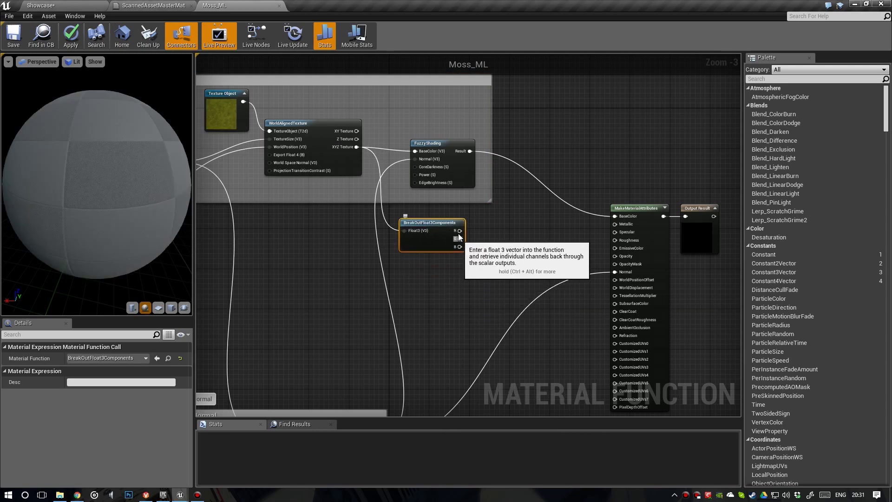
{"action": "scroll", "coordinate": [459, 238], "scroll_direction": "down", "scroll_amount": 2}
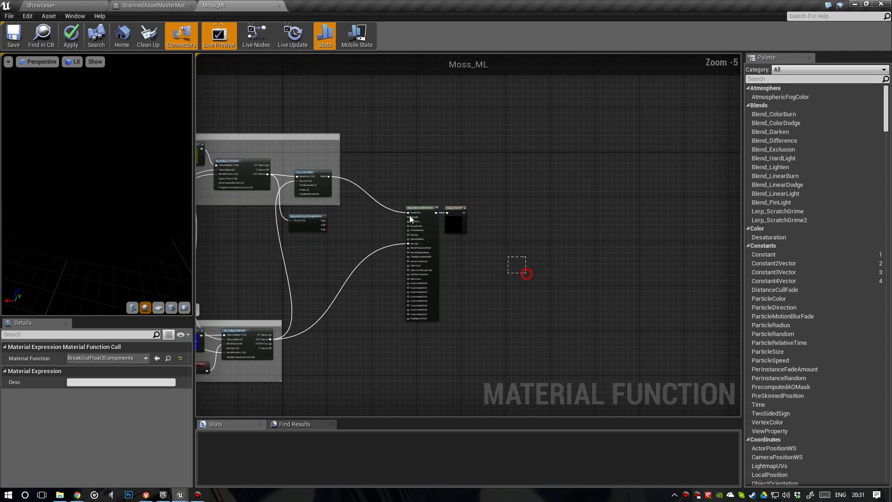
{"action": "left_click", "coordinate": [417, 210]}
Connect BreakOutFloat3Components' R output to the Base of a new Power node, and line the node up with that output
{"action": "scroll", "coordinate": [340, 216], "scroll_direction": "up", "scroll_amount": 3}
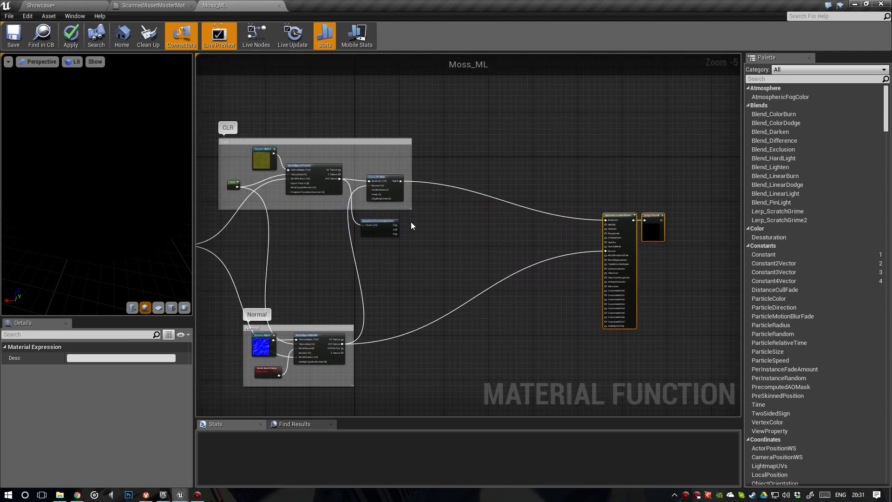
{"action": "right_click_drag", "start_coordinate": [383, 220], "coordinate": [376, 245]}
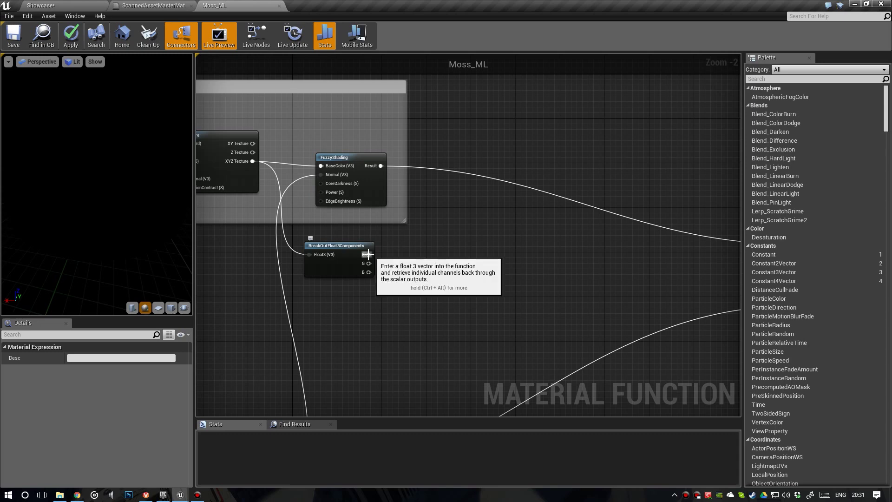
{"action": "scroll", "coordinate": [368, 255], "scroll_direction": "up", "scroll_amount": 2}
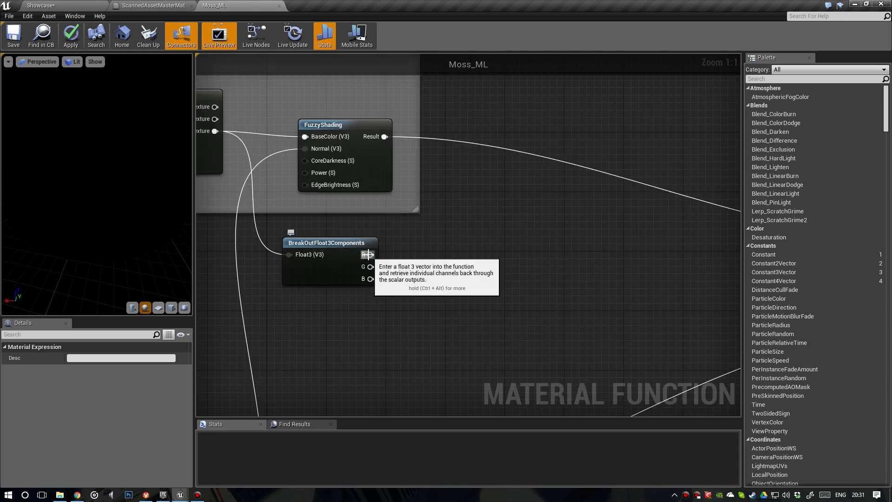
{"action": "left_click_drag", "start_coordinate": [368, 255], "coordinate": [500, 257]}
{"action": "type", "text": "power"}
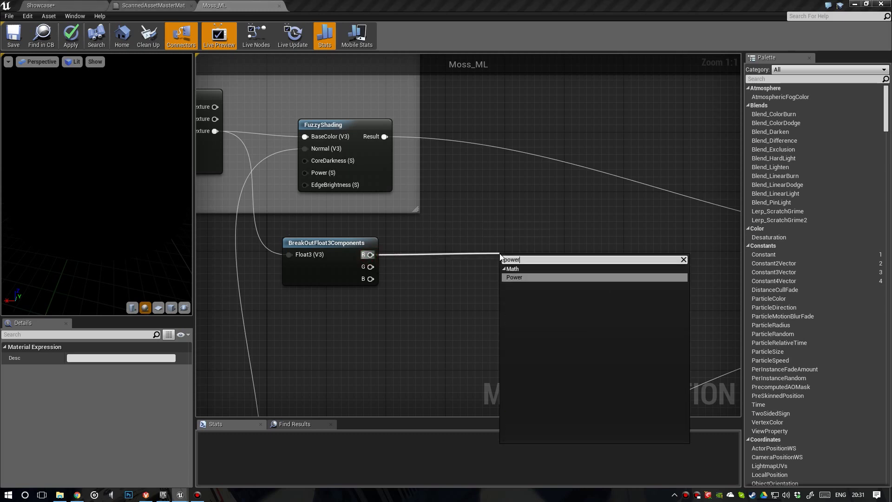
{"action": "key", "text": "Return"}
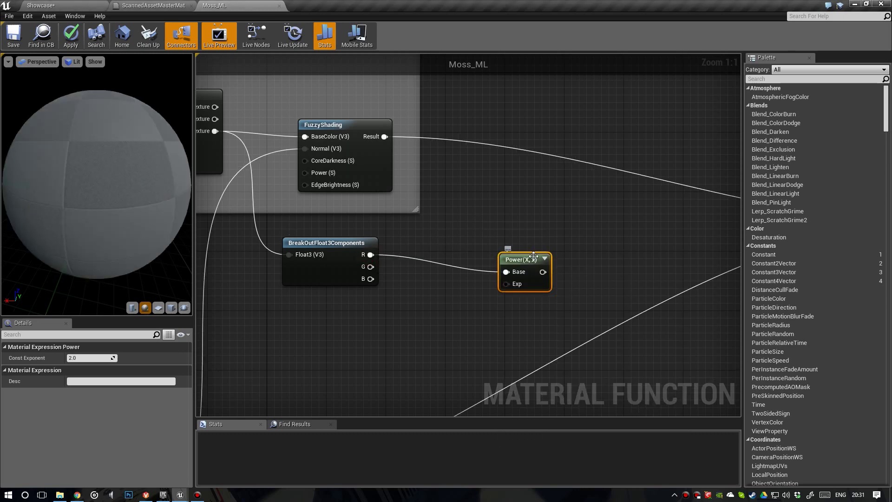
{"action": "right_click_drag", "start_coordinate": [556, 264], "coordinate": [536, 261]}
{"action": "left_click_drag", "start_coordinate": [501, 259], "coordinate": [511, 242]}
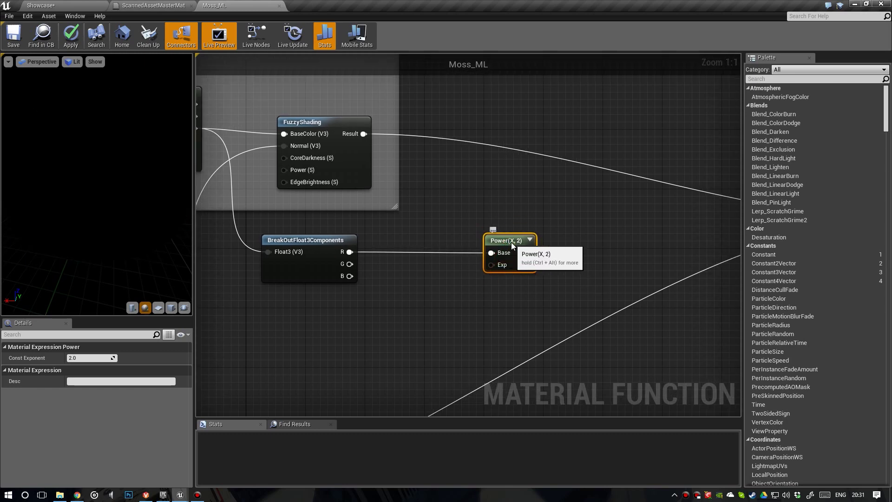
Add a Constant node below the connection, wire it into Power's Exp input, and position it beside the Power node
{"action": "key", "text": "1"}
{"action": "left_click", "coordinate": [427, 275]}
{"action": "right_click_drag", "start_coordinate": [449, 293], "coordinate": [426, 295]}
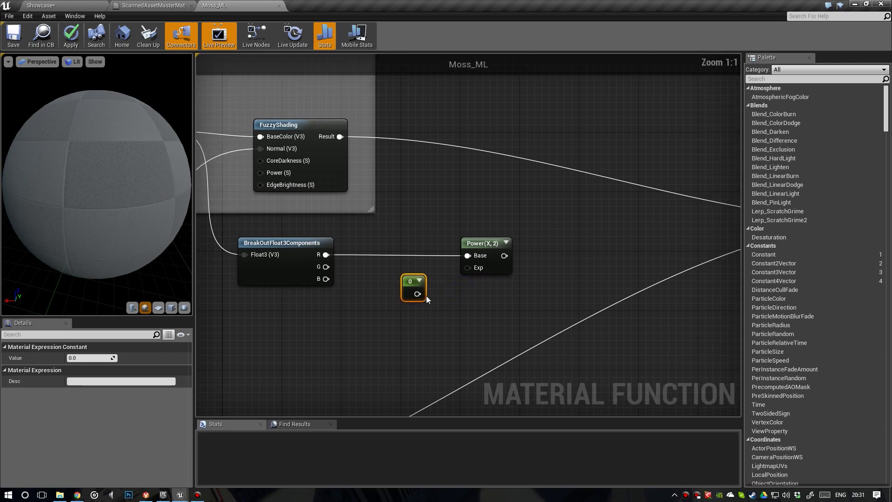
{"action": "left_click_drag", "start_coordinate": [417, 294], "coordinate": [473, 268]}
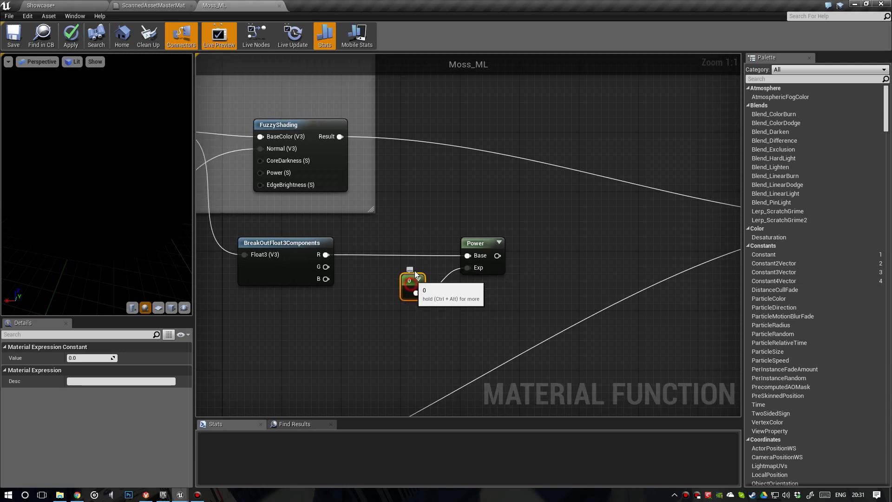
{"action": "left_click_drag", "start_coordinate": [411, 284], "coordinate": [417, 282]}
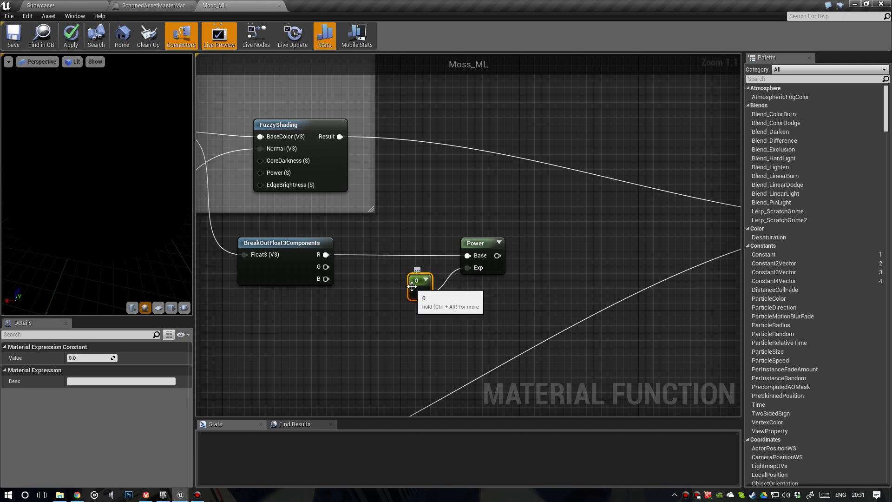
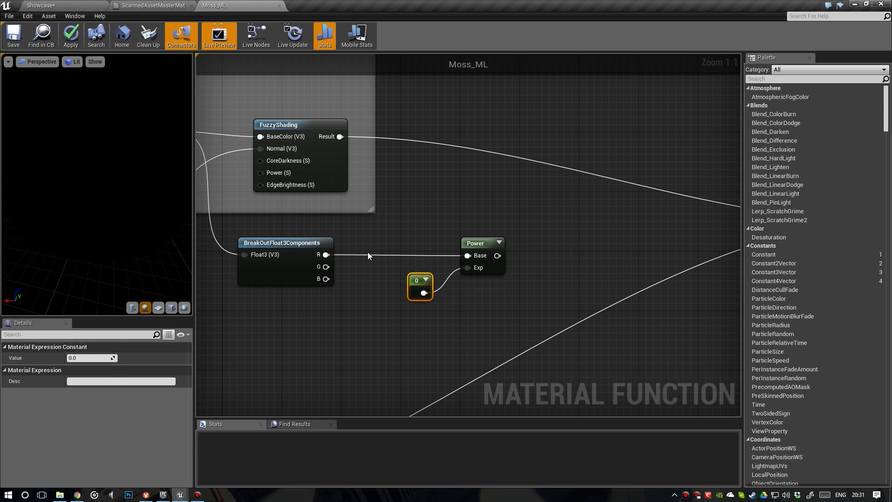
Set the constant feeding Power's Exp input to 1
{"action": "scroll", "coordinate": [432, 287], "scroll_direction": "down", "scroll_amount": 3}
{"action": "right_click_drag", "start_coordinate": [336, 264], "coordinate": [234, 220]}
{"action": "scroll", "coordinate": [409, 214], "scroll_direction": "up", "scroll_amount": 3}
{"action": "left_click", "coordinate": [394, 210]}
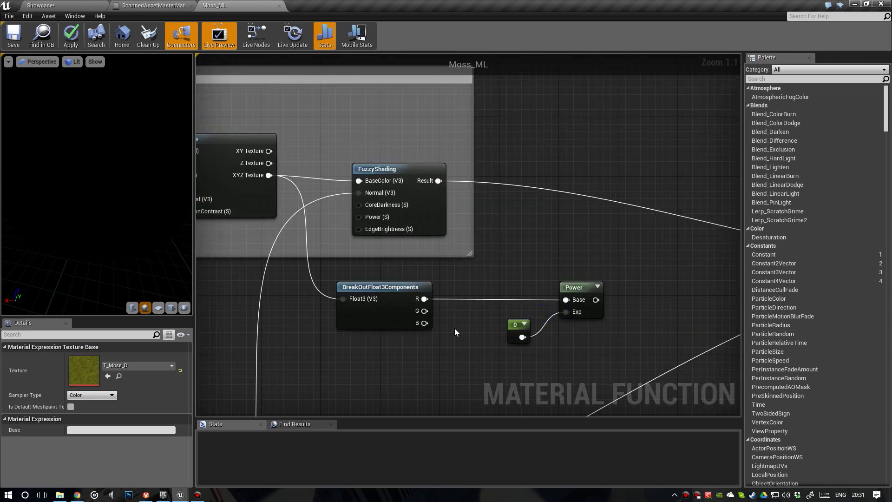
{"action": "left_click", "coordinate": [520, 328]}
{"action": "type", "text": "1"}
{"action": "key", "text": "Return"}
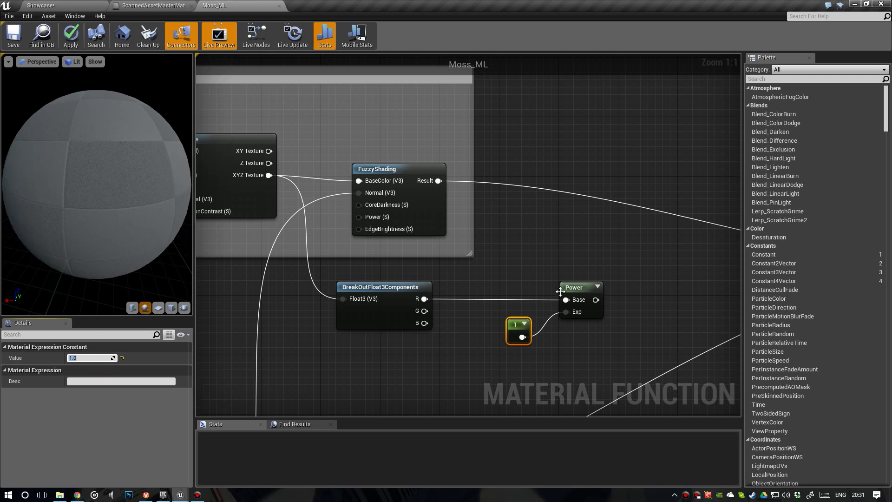
Connect the Power node's output to a new Clamp node and place it beside Power
{"action": "right_click_drag", "start_coordinate": [525, 324], "coordinate": [475, 309]}
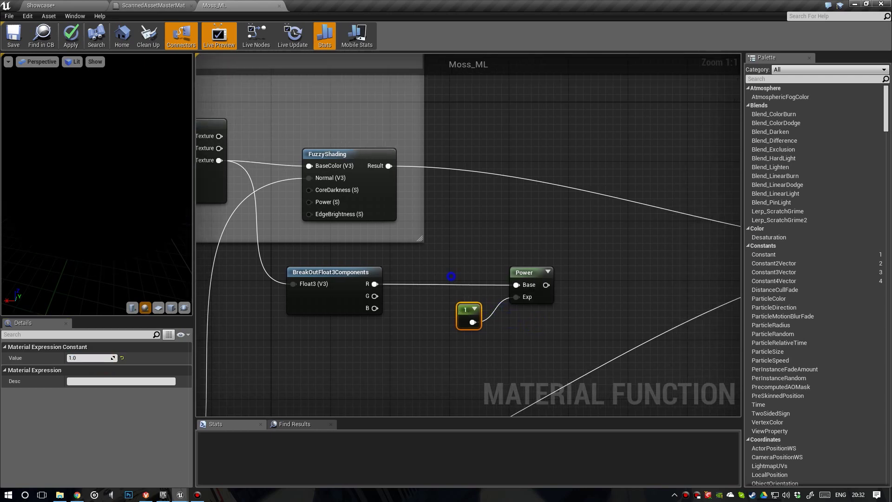
{"action": "right_click_drag", "start_coordinate": [451, 277], "coordinate": [412, 258]}
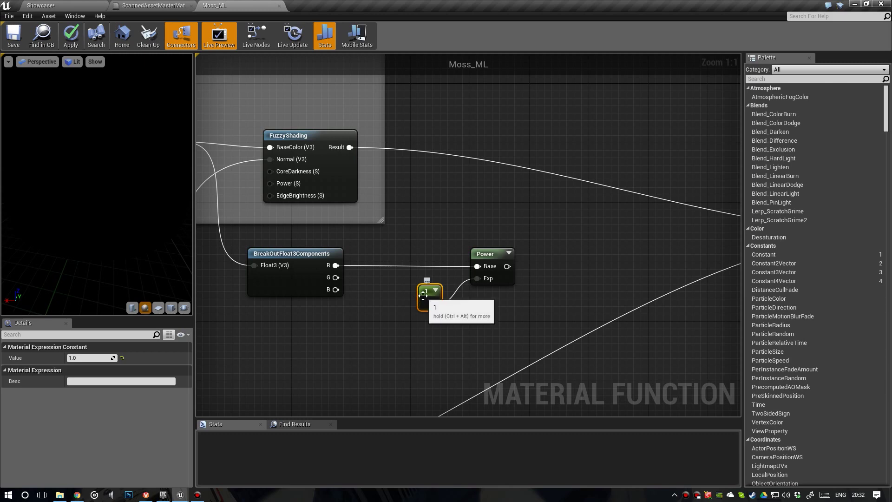
{"action": "scroll", "coordinate": [423, 295], "scroll_direction": "down", "scroll_amount": 1}
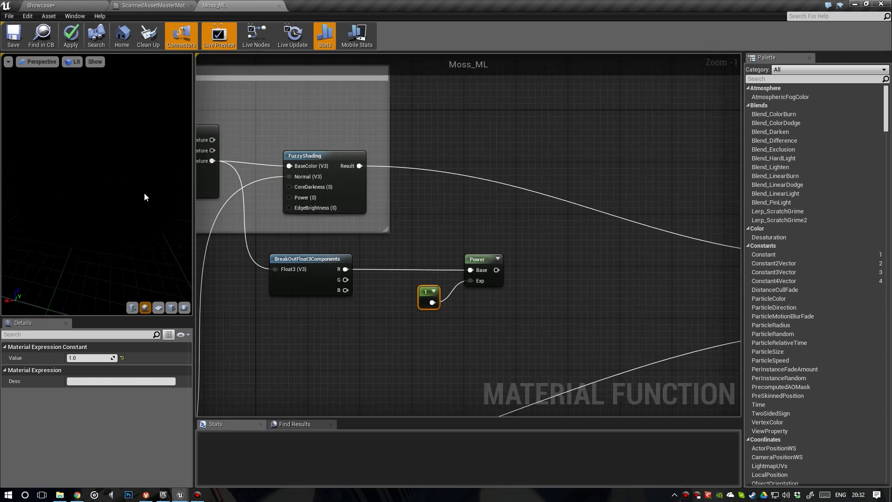
{"action": "right_click_drag", "start_coordinate": [415, 277], "coordinate": [478, 274]}
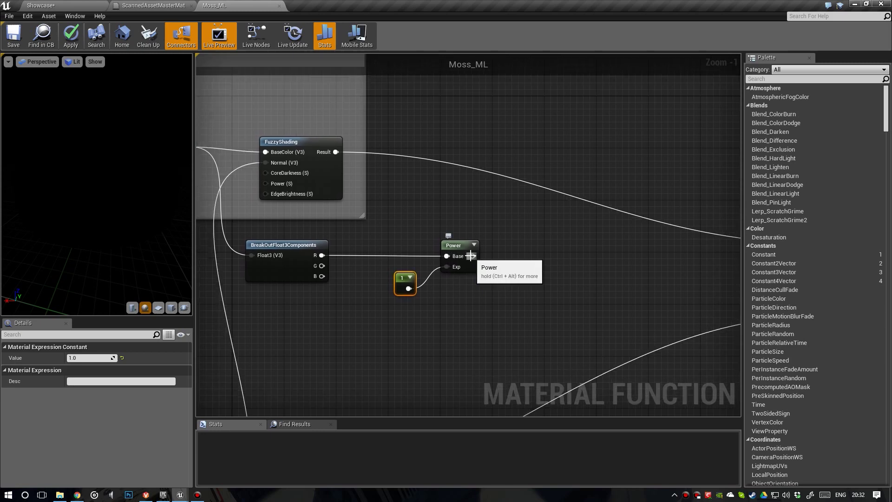
{"action": "left_click_drag", "start_coordinate": [470, 255], "coordinate": [506, 289]}
{"action": "type", "text": "clamp"}
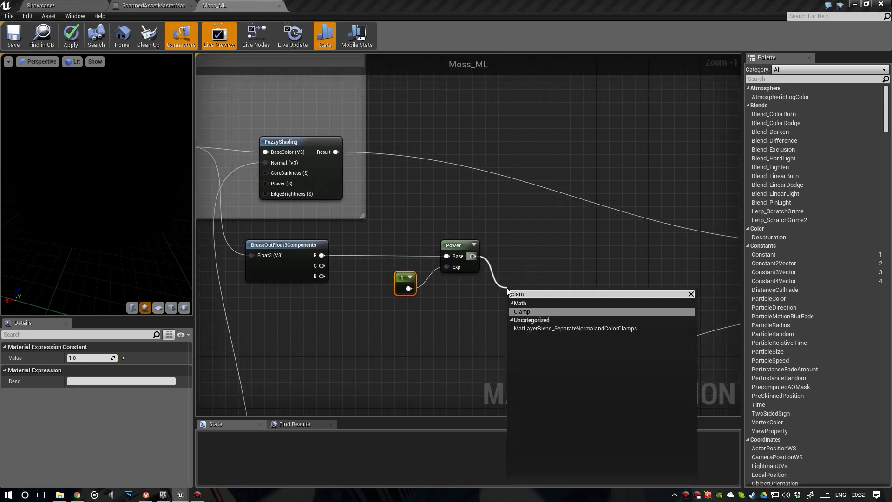
{"action": "key", "text": "Return"}
{"action": "left_click_drag", "start_coordinate": [530, 294], "coordinate": [541, 272]}
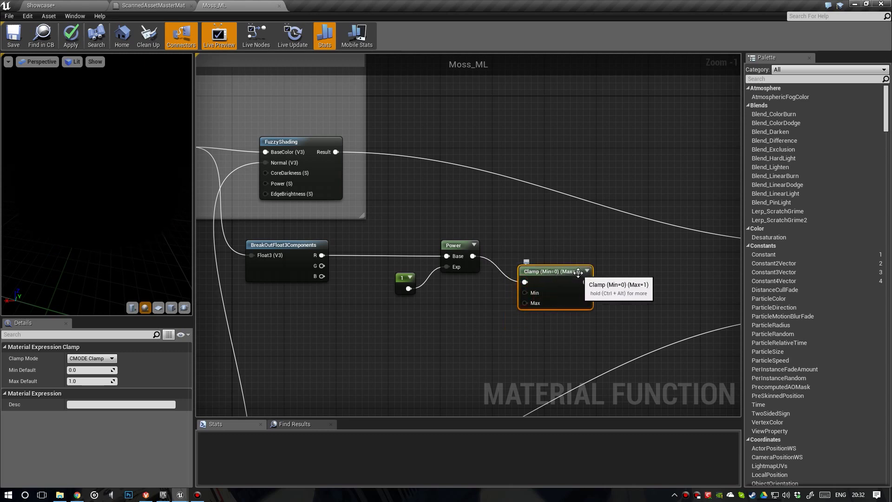
Add a Constant beside the Clamp node, wire it into Clamp's Max input, and set its value to 0.5
{"action": "scroll", "coordinate": [553, 274], "scroll_direction": "up", "scroll_amount": 1}
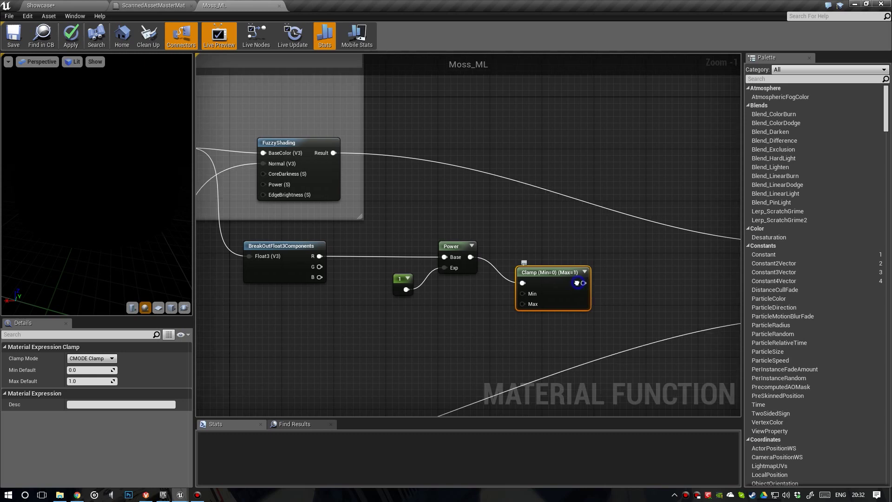
{"action": "left_click", "coordinate": [471, 305]}
{"action": "left_click_drag", "start_coordinate": [485, 320], "coordinate": [519, 308]}
{"action": "left_click", "coordinate": [108, 358]}
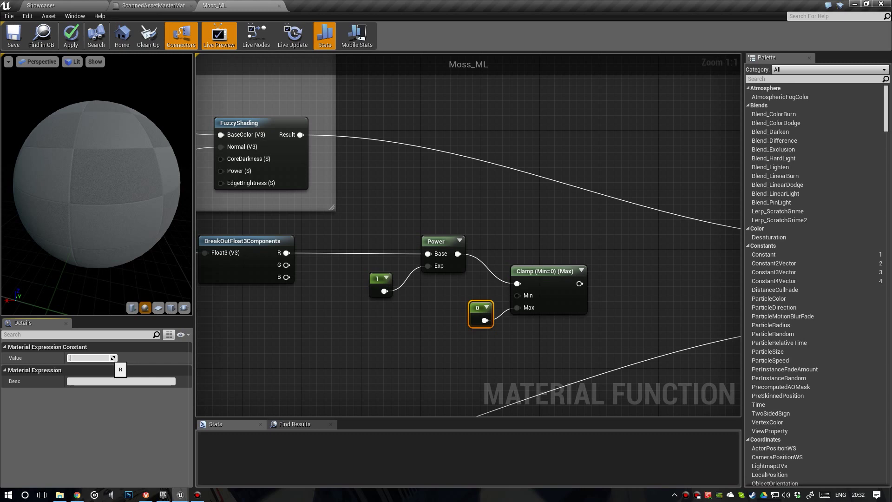
{"action": "type", "text": "0.5"}
{"action": "key", "text": "Return"}
{"action": "right_click_drag", "start_coordinate": [518, 288], "coordinate": [471, 285]}
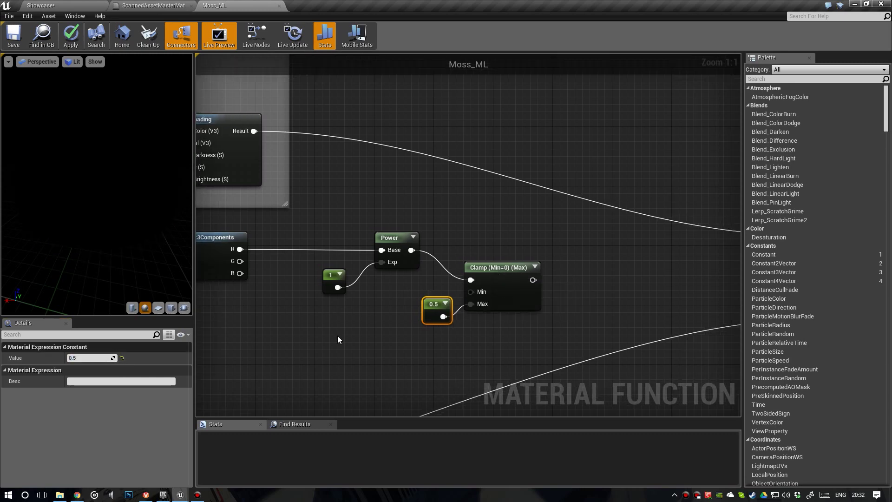
{"action": "right_click_drag", "start_coordinate": [529, 310], "coordinate": [494, 316]}
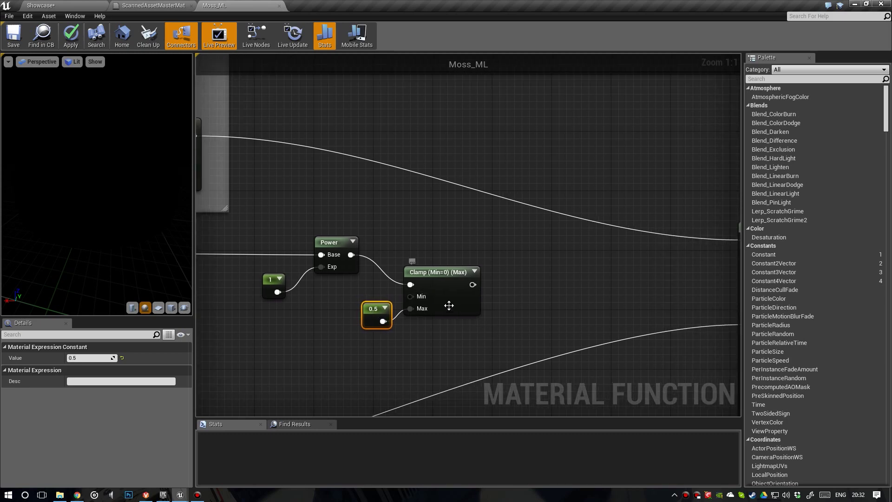
Connect the Clamp node's output to the Specular input of MakeMaterialAttributes
{"action": "scroll", "coordinate": [447, 304], "scroll_direction": "down", "scroll_amount": 1}
{"action": "right_click_drag", "start_coordinate": [503, 306], "coordinate": [414, 298]}
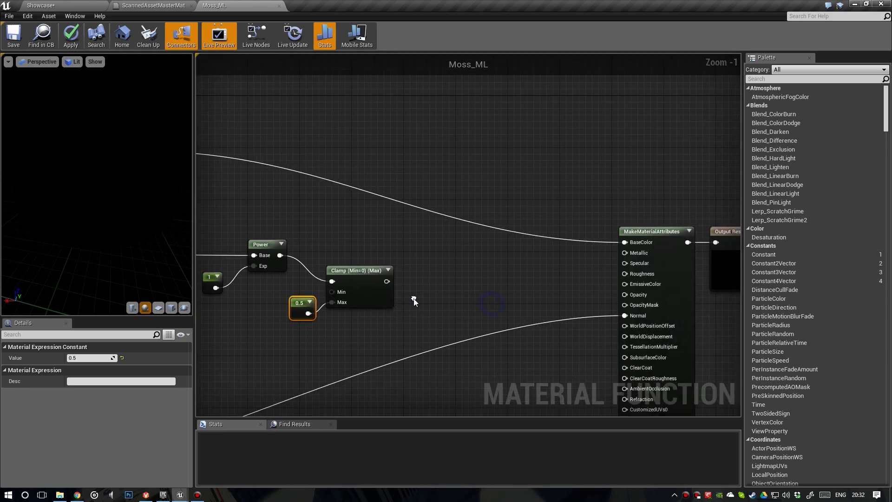
{"action": "scroll", "coordinate": [414, 298], "scroll_direction": "up", "scroll_amount": 1}
{"action": "right_click_drag", "start_coordinate": [467, 297], "coordinate": [404, 297]}
{"action": "left_click_drag", "start_coordinate": [318, 280], "coordinate": [338, 283]}
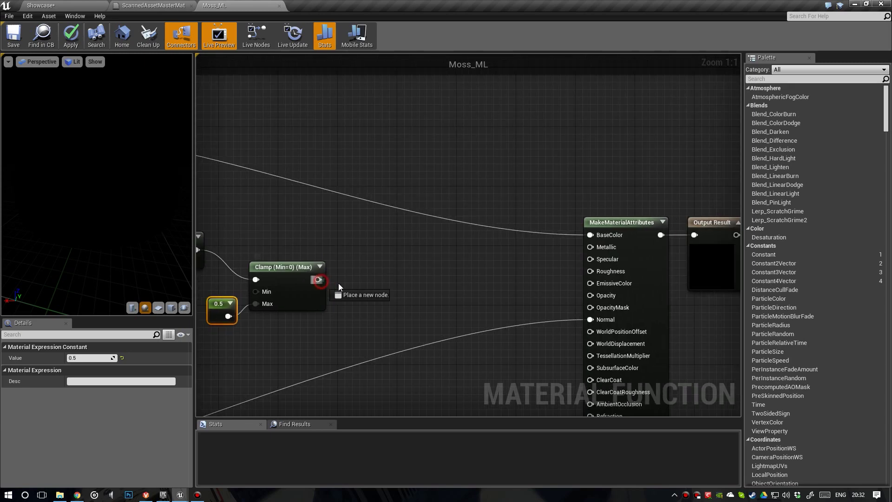
{"action": "left_click_drag", "start_coordinate": [596, 263], "coordinate": [590, 260]}
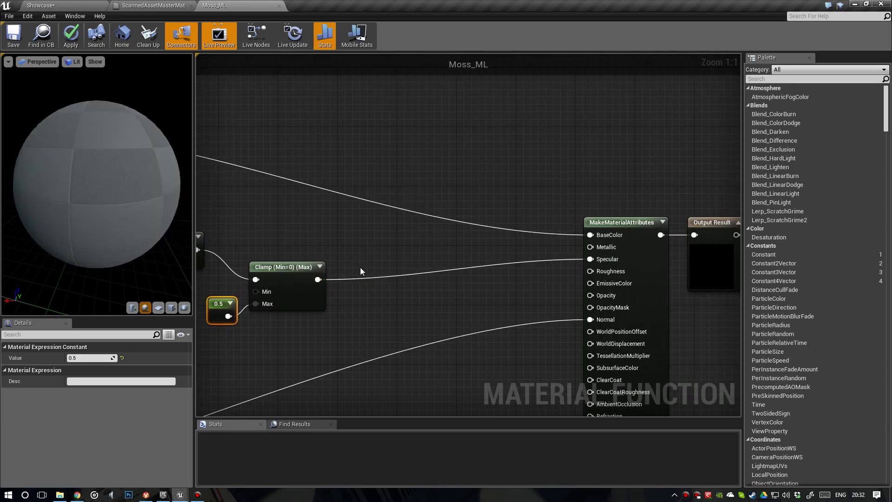
Group the Power and Clamp nodes with their constants in a comment box titled SPEC
{"action": "scroll", "coordinate": [558, 248], "scroll_direction": "down", "scroll_amount": 2}
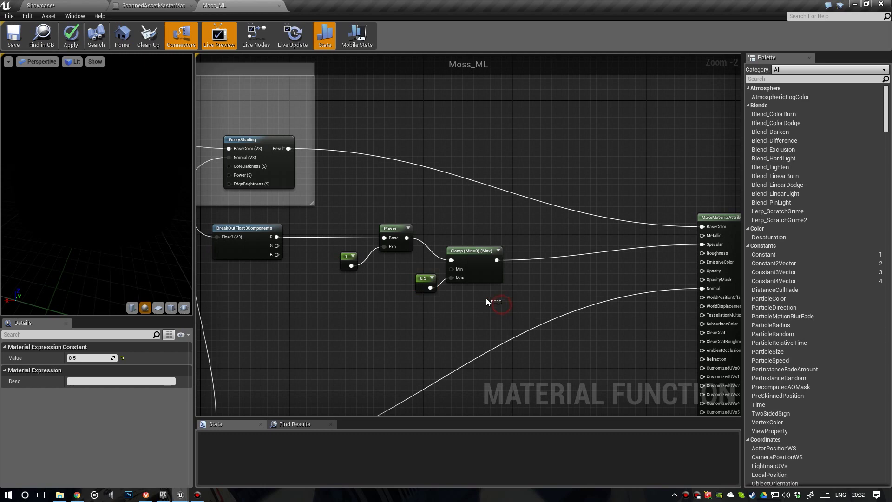
{"action": "left_click_drag", "start_coordinate": [486, 301], "coordinate": [345, 238]}
{"action": "key", "text": "c"}
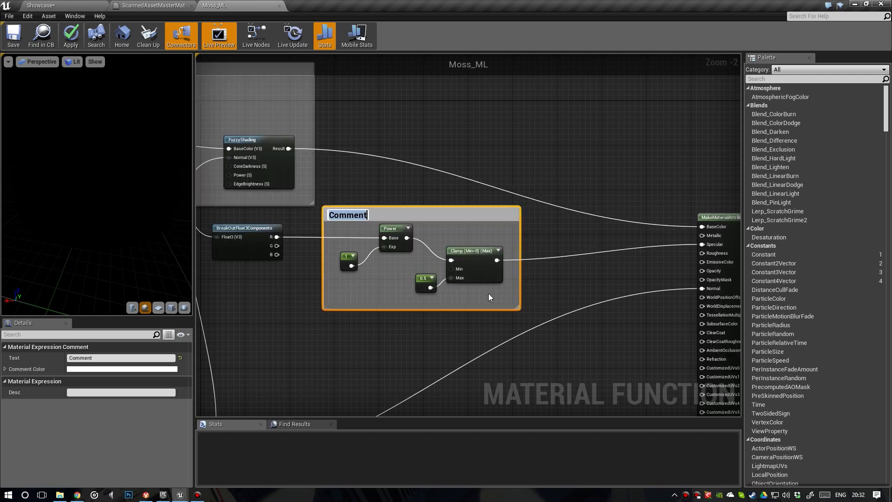
{"action": "key", "text": "Return"}
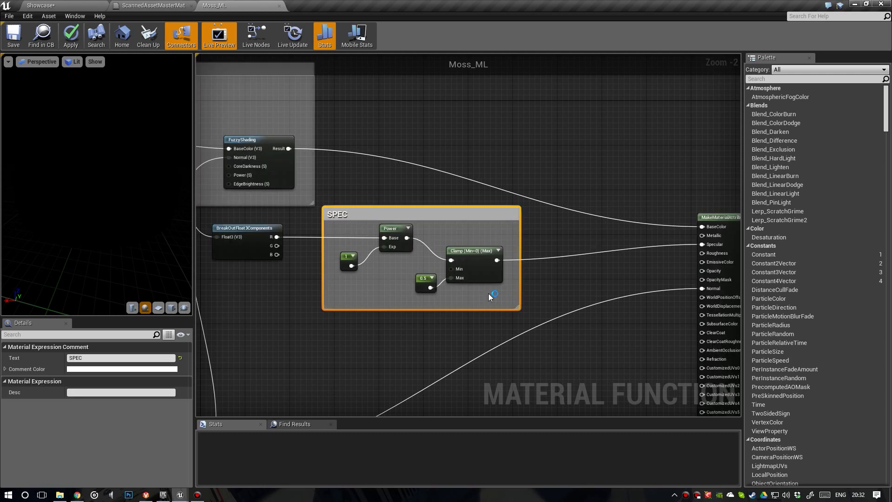
Preview the Clamp node's output on the cube mesh and bring the surface into close view
{"action": "right_click", "coordinate": [464, 250]}
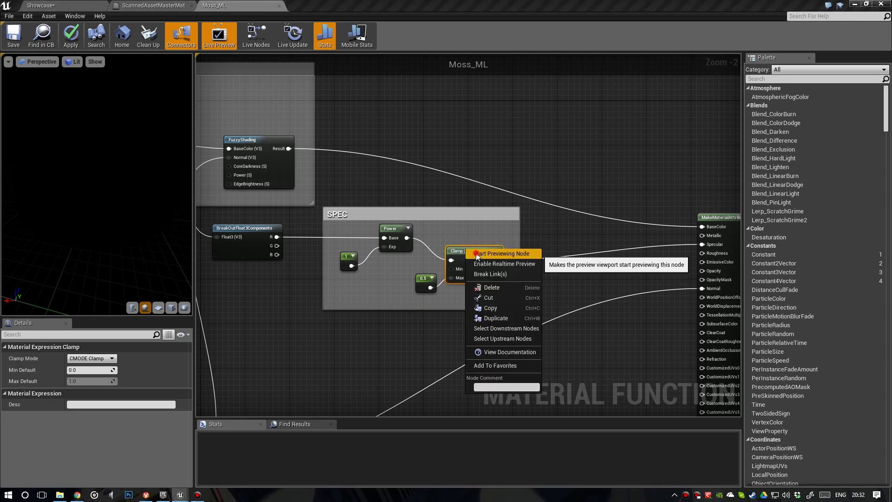
{"action": "left_click", "coordinate": [492, 254]}
{"action": "left_click", "coordinate": [172, 308]}
{"action": "left_click_drag", "start_coordinate": [85, 177], "coordinate": [134, 186]}
{"action": "right_click_drag", "start_coordinate": [134, 187], "coordinate": [134, 204]}
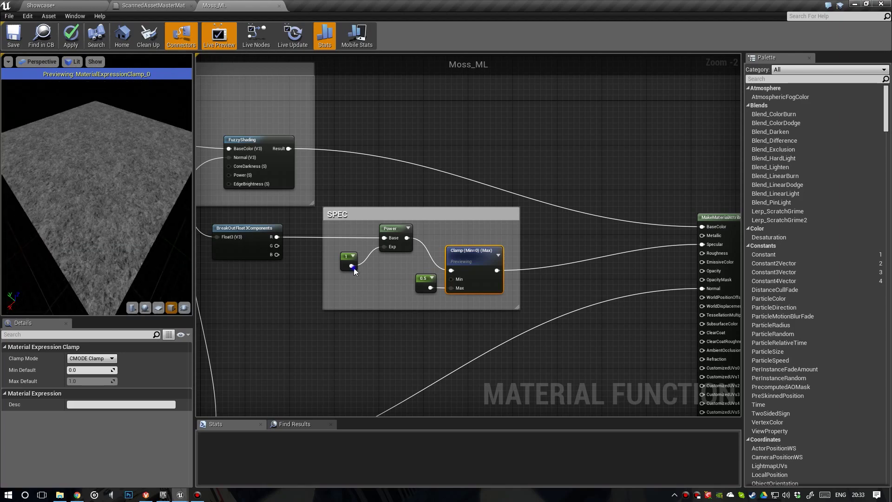
{"action": "right_click_drag", "start_coordinate": [351, 266], "coordinate": [348, 178]}
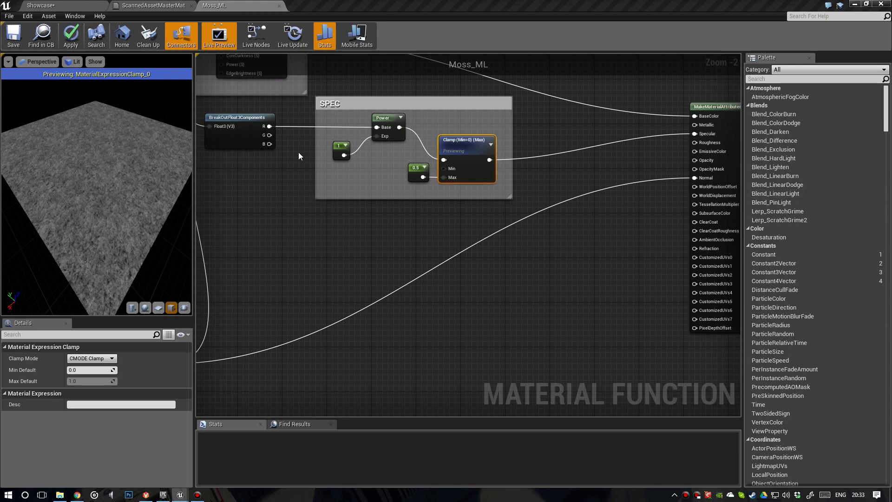
{"action": "right_click_drag", "start_coordinate": [404, 135], "coordinate": [398, 143]}
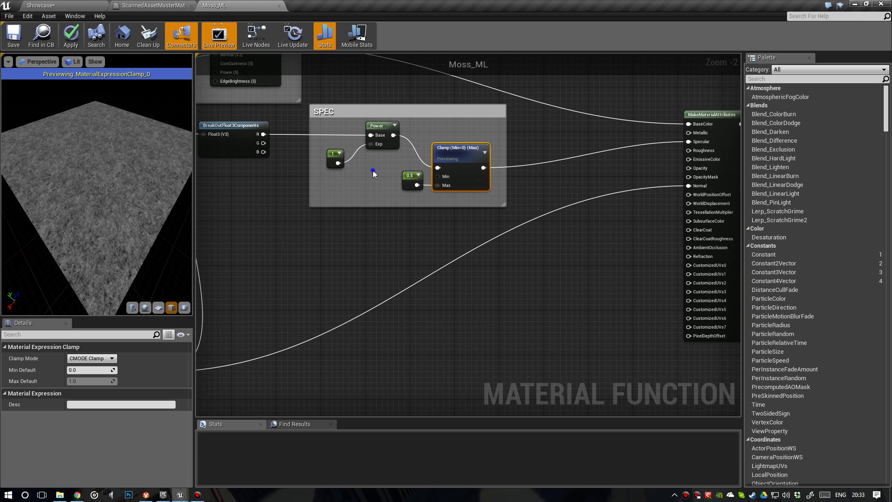
{"action": "right_click_drag", "start_coordinate": [373, 171], "coordinate": [382, 177]}
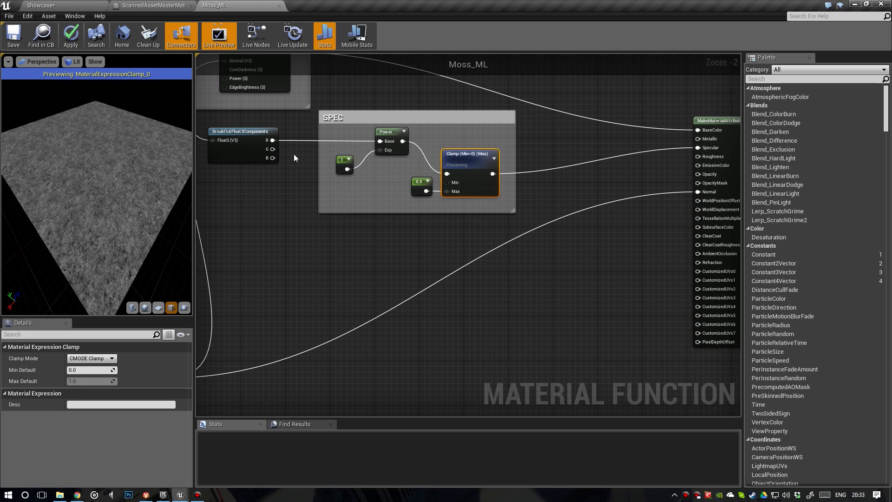
{"action": "scroll", "coordinate": [347, 168], "scroll_direction": "up", "scroll_amount": 1}
{"action": "scroll", "coordinate": [346, 169], "scroll_direction": "down", "scroll_amount": 1}
{"action": "right_click_drag", "start_coordinate": [346, 169], "coordinate": [342, 167]}
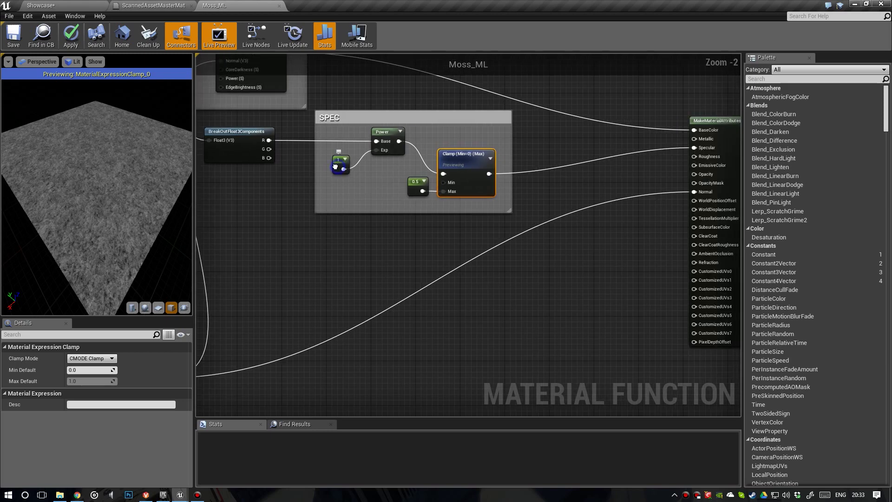
Connect BreakOutFloat3Components' R output to a new CheapContrast node placed below the SPEC comment
{"action": "left_click_drag", "start_coordinate": [268, 140], "coordinate": [365, 302]}
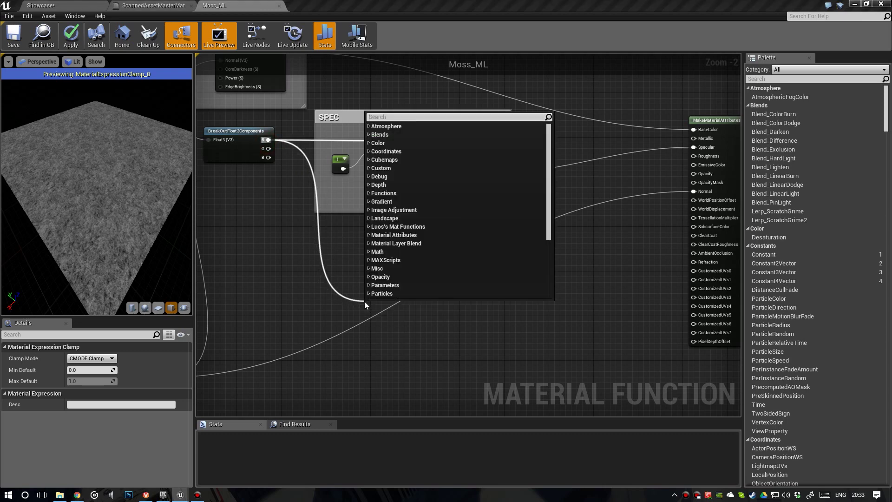
{"action": "type", "text": "cehap"}
{"action": "key", "text": "BackSpace"}
{"action": "key", "text": "BackSpace"}
{"action": "key", "text": "BackSpace"}
{"action": "key", "text": "BackSpace"}
{"action": "type", "text": "heapcon"}
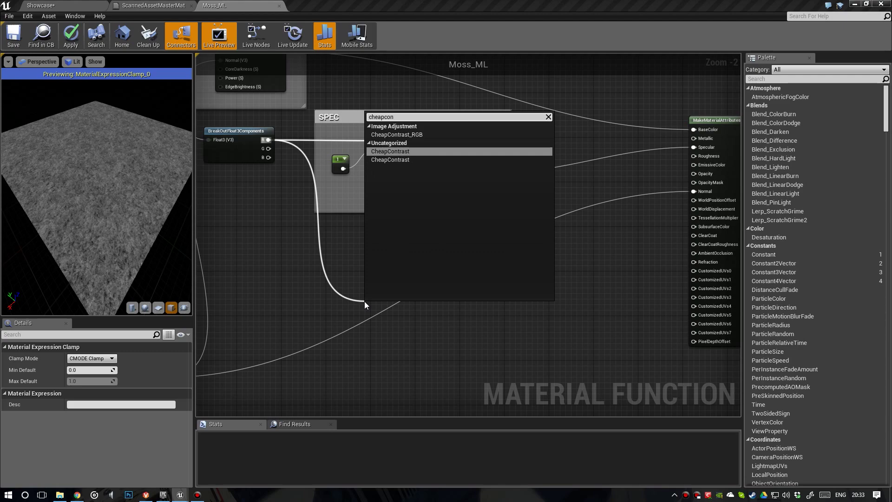
{"action": "key", "text": "Return"}
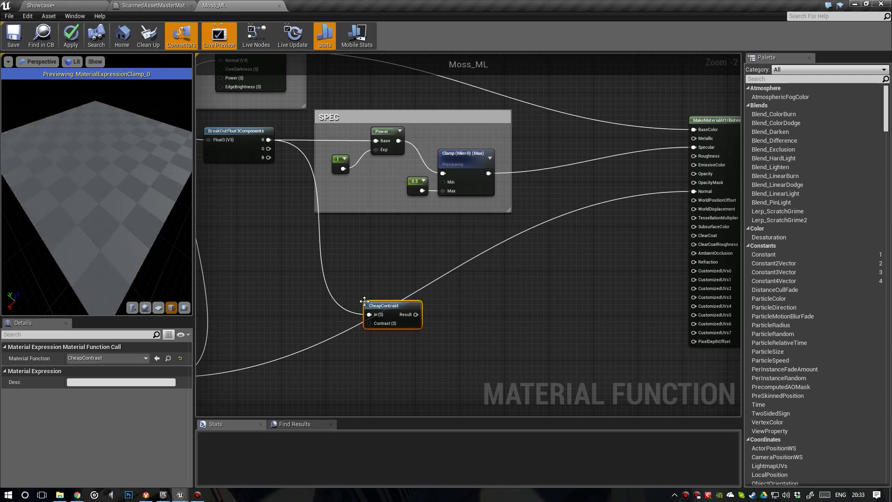
Add a Constant beside CheapContrast, wire it into the Contrast input, and set its value to 0.1
{"action": "scroll", "coordinate": [364, 302], "scroll_direction": "up", "scroll_amount": 1}
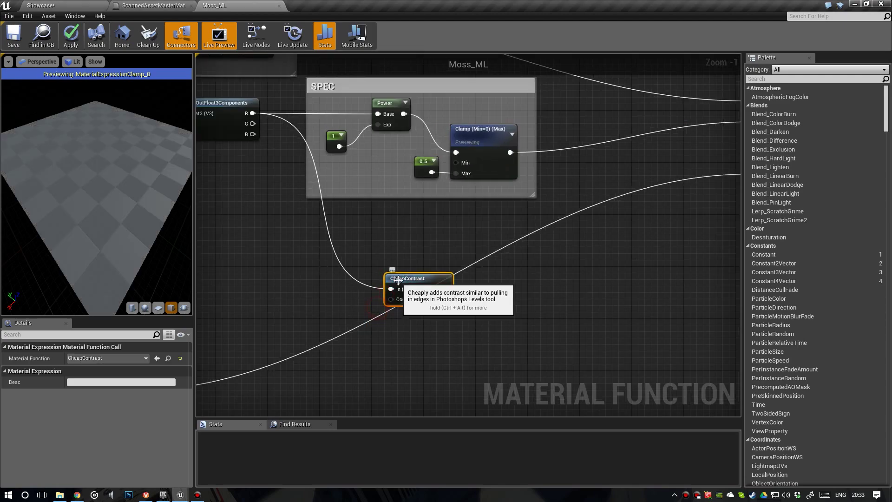
{"action": "left_click", "coordinate": [340, 305]}
{"action": "left_click_drag", "start_coordinate": [355, 318], "coordinate": [392, 300]}
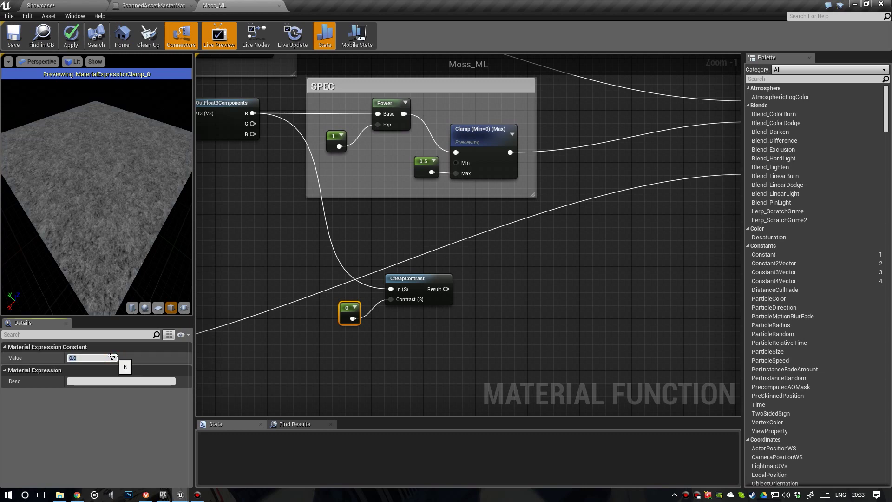
{"action": "key", "text": "Return"}
{"action": "right_click_drag", "start_coordinate": [373, 281], "coordinate": [368, 296]}
Preview the CheapContrast node's output and examine the contrast pattern up close on the cube
{"action": "right_click", "coordinate": [427, 298]}
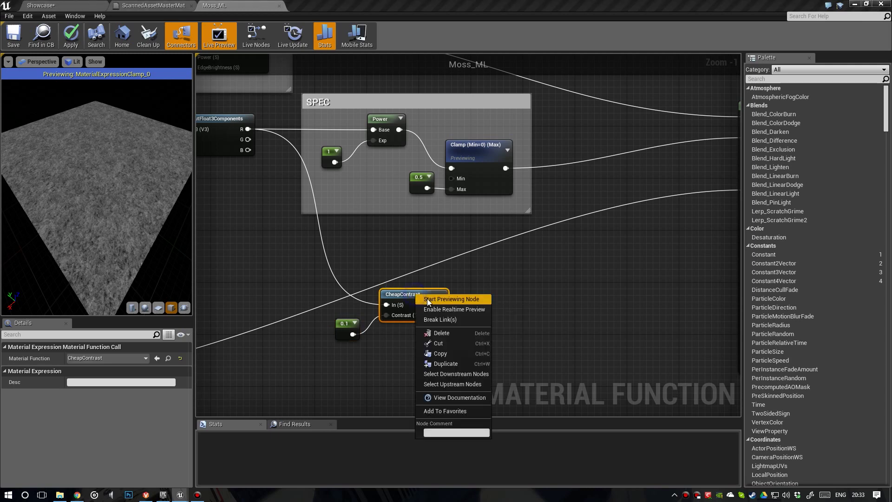
{"action": "left_click", "coordinate": [428, 299]}
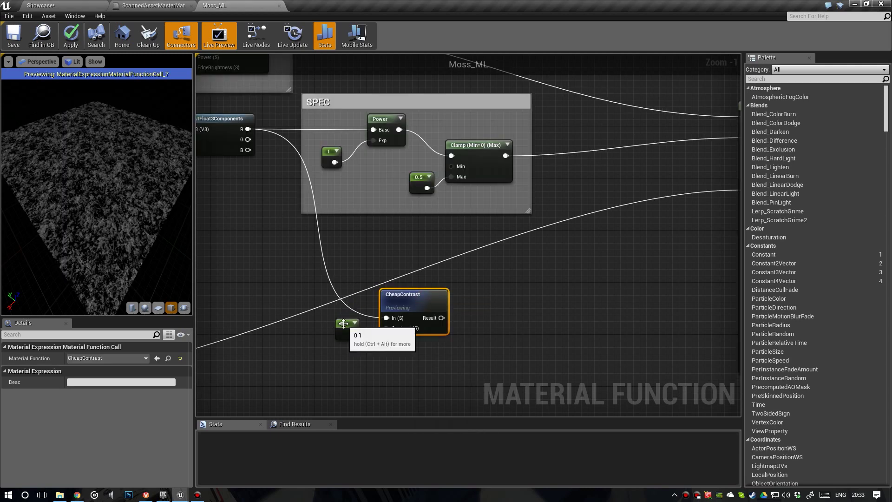
{"action": "left_click", "coordinate": [345, 329]}
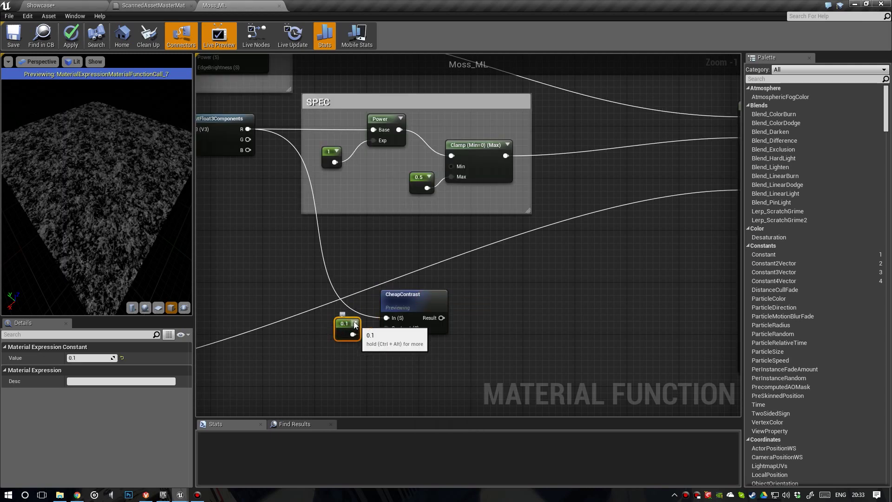
{"action": "left_click_drag", "start_coordinate": [149, 229], "coordinate": [124, 200]}
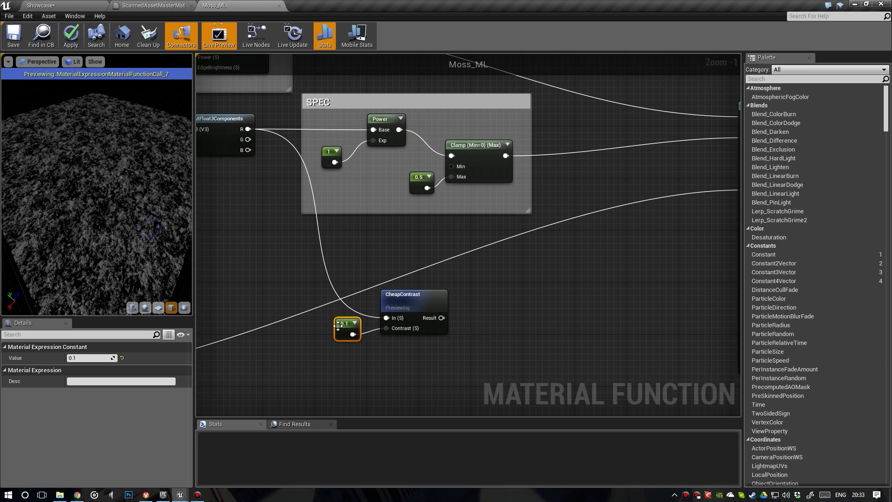
{"action": "left_click_drag", "start_coordinate": [151, 234], "coordinate": [145, 205]}
Select the T_Moss_D Texture Object in the CLR comment
{"action": "right_click_drag", "start_coordinate": [367, 222], "coordinate": [416, 244]}
{"action": "scroll", "coordinate": [417, 244], "scroll_direction": "down", "scroll_amount": 2}
{"action": "right_click_drag", "start_coordinate": [311, 218], "coordinate": [515, 308]}
{"action": "left_click", "coordinate": [288, 161]}
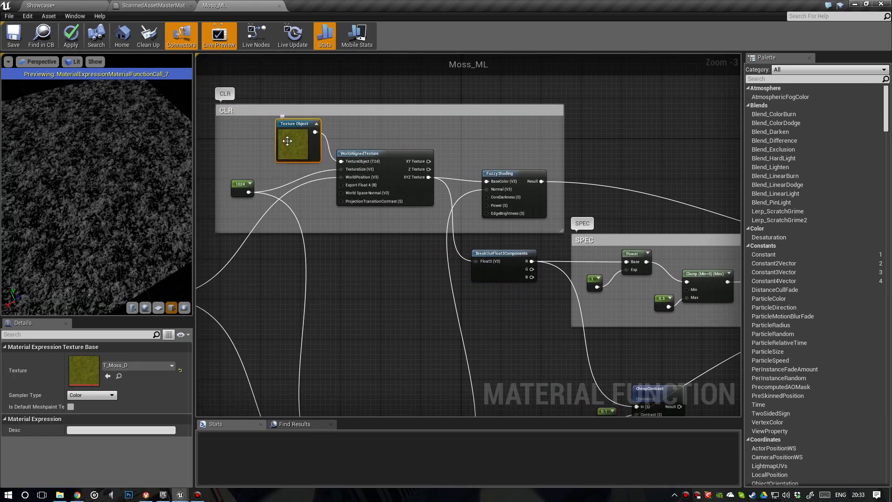
Examine the texture object in the Normal group and the CheapContrast mask in the preview
{"action": "right_click_drag", "start_coordinate": [345, 328], "coordinate": [360, 286]}
{"action": "left_click", "coordinate": [328, 342]}
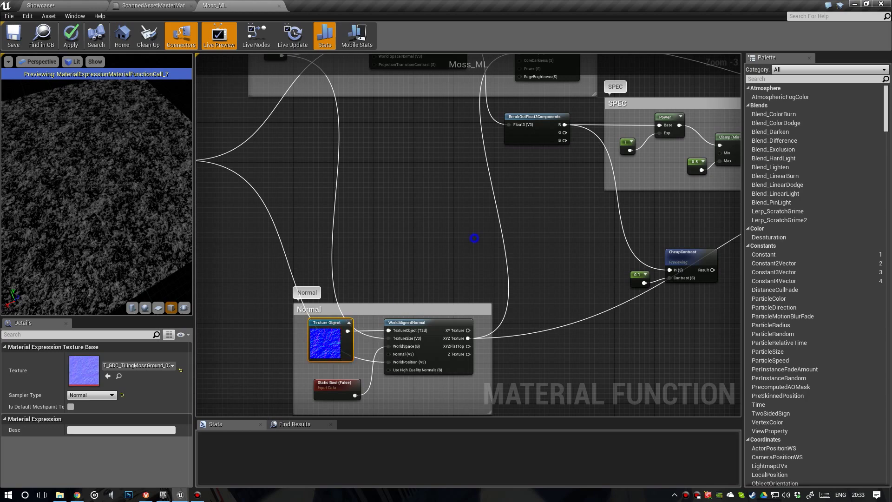
{"action": "right_click_drag", "start_coordinate": [622, 295], "coordinate": [352, 311]}
{"action": "scroll", "coordinate": [352, 311], "scroll_direction": "up", "scroll_amount": 2}
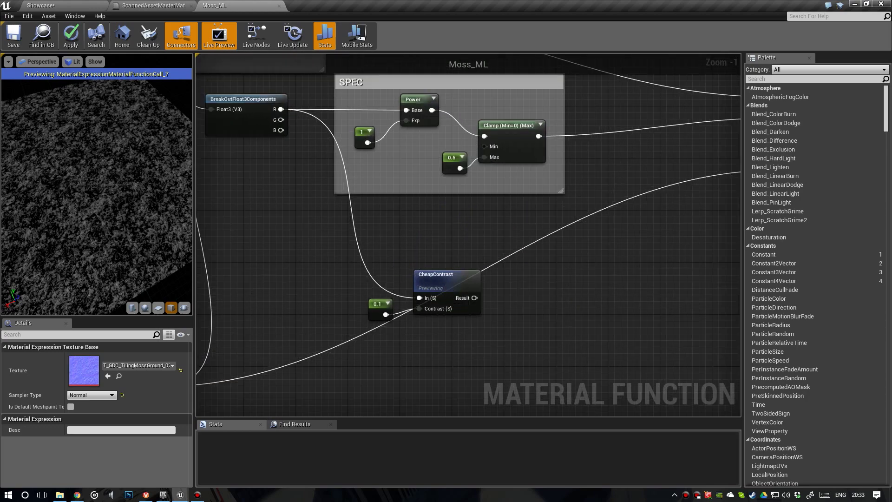
{"action": "right_click_drag", "start_coordinate": [87, 235], "coordinate": [87, 261]}
{"action": "left_click_drag", "start_coordinate": [87, 235], "coordinate": [111, 228]}
{"action": "right_click_drag", "start_coordinate": [312, 299], "coordinate": [387, 299]}
{"action": "right_click_drag", "start_coordinate": [455, 285], "coordinate": [378, 284]}
{"action": "scroll", "coordinate": [380, 284], "scroll_direction": "up", "scroll_amount": 1}
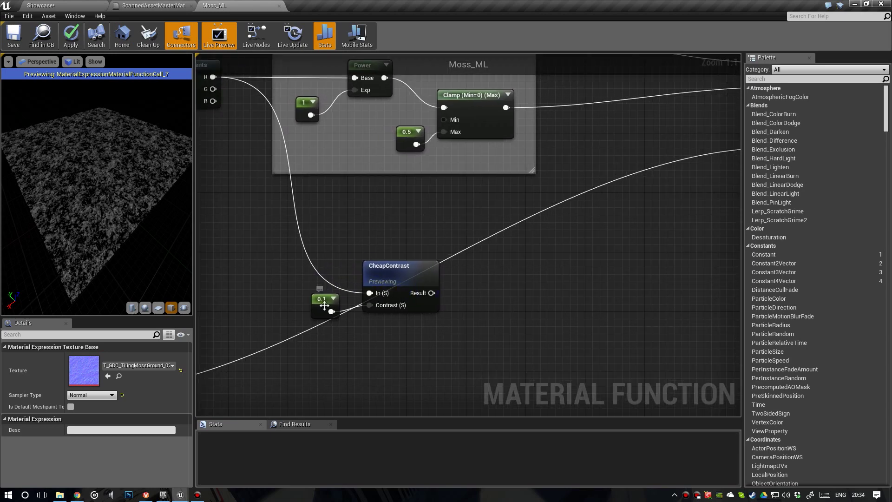
Reposition the 0.1 constant beside the CheapContrast node that it feeds
{"action": "left_click_drag", "start_coordinate": [324, 305], "coordinate": [322, 311]}
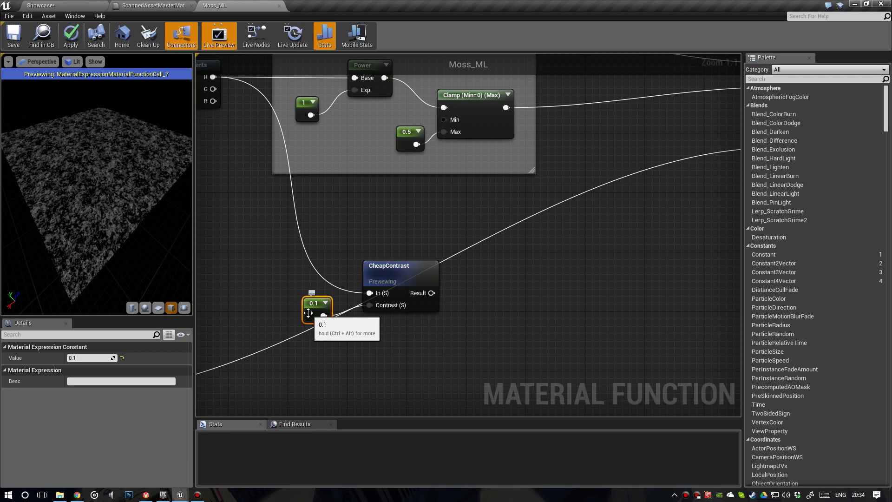
{"action": "right_click_drag", "start_coordinate": [350, 322], "coordinate": [324, 329]}
{"action": "left_click_drag", "start_coordinate": [282, 310], "coordinate": [284, 303]}
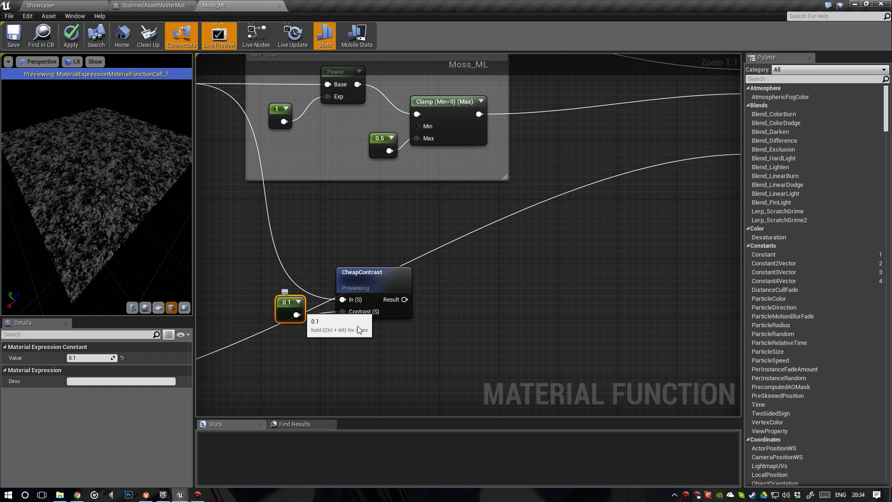
Add a Clamp node fed by CheapContrast's Result, place it beside CheapContrast and preview it
{"action": "right_click_drag", "start_coordinate": [358, 323], "coordinate": [342, 321]}
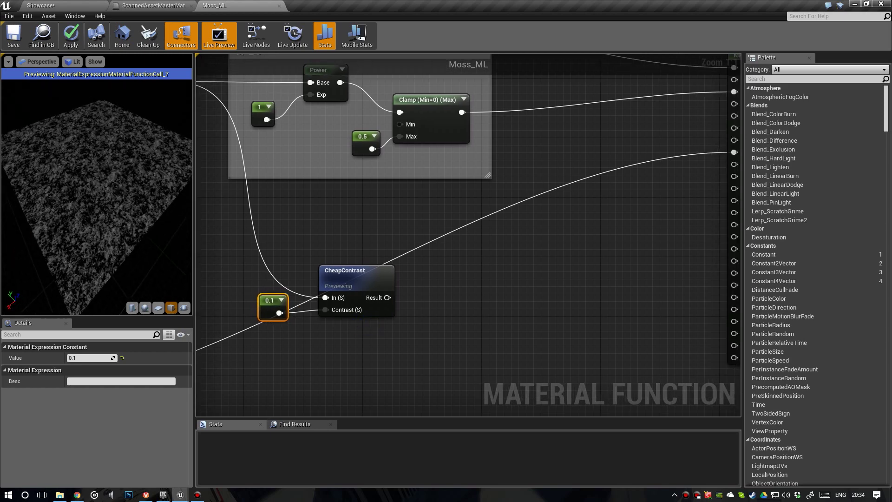
{"action": "right_click_drag", "start_coordinate": [372, 253], "coordinate": [316, 236]}
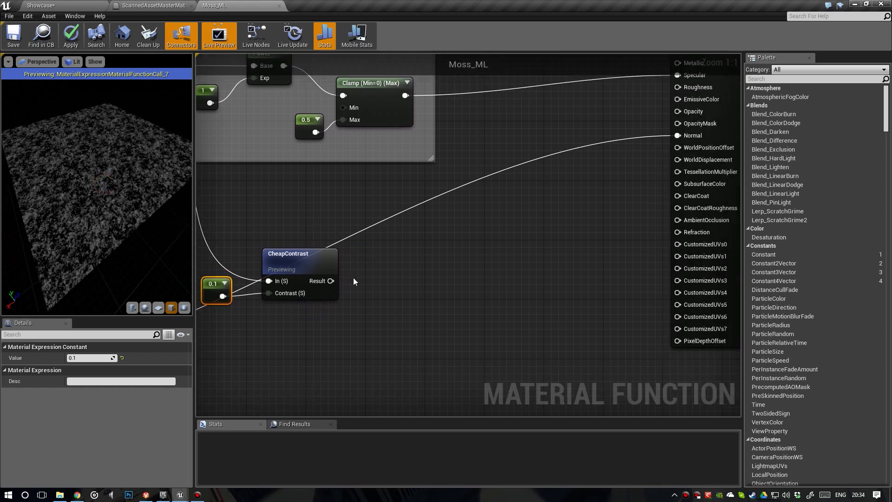
{"action": "left_click_drag", "start_coordinate": [333, 280], "coordinate": [370, 277]}
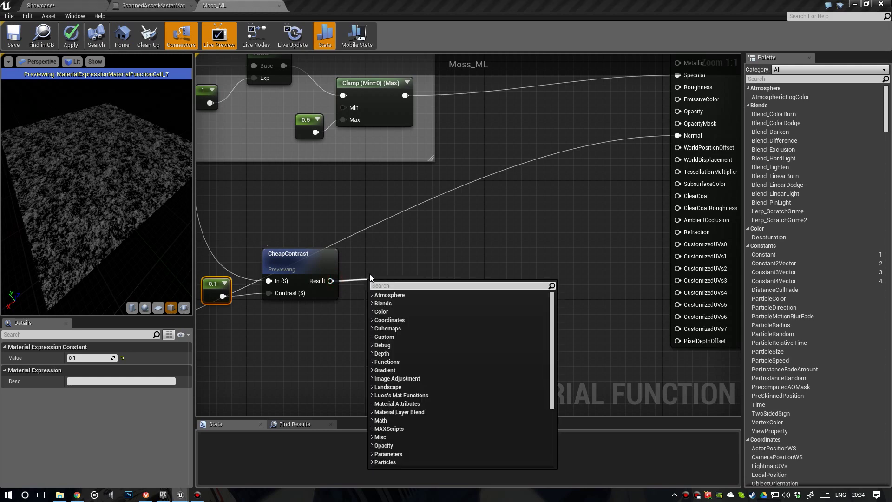
{"action": "type", "text": "clamp"}
{"action": "key", "text": "Return"}
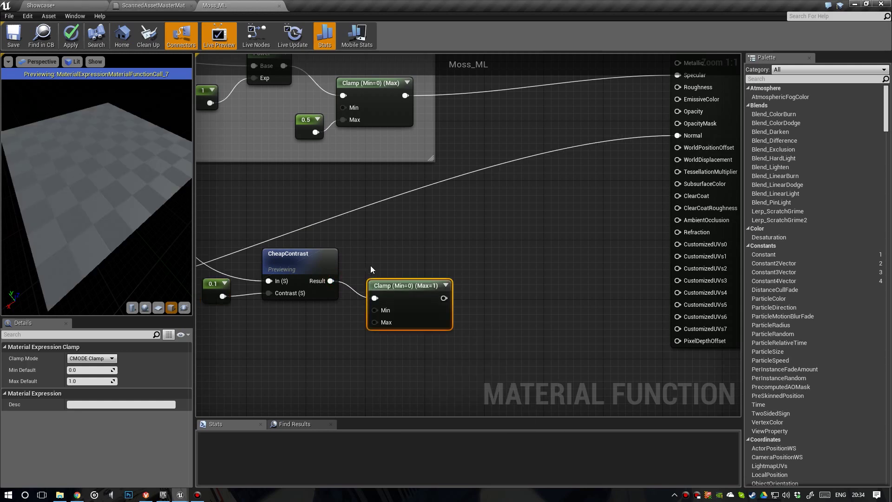
{"action": "left_click_drag", "start_coordinate": [400, 292], "coordinate": [384, 275]}
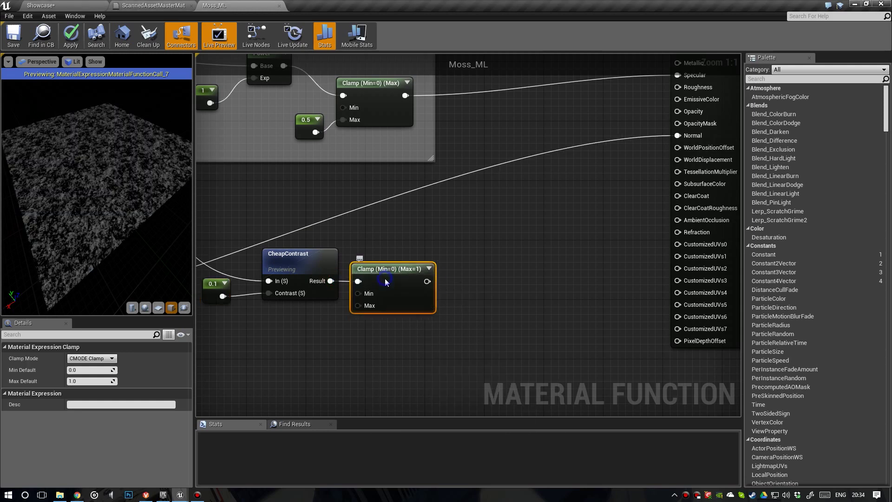
{"action": "right_click_drag", "start_coordinate": [442, 276], "coordinate": [408, 283]}
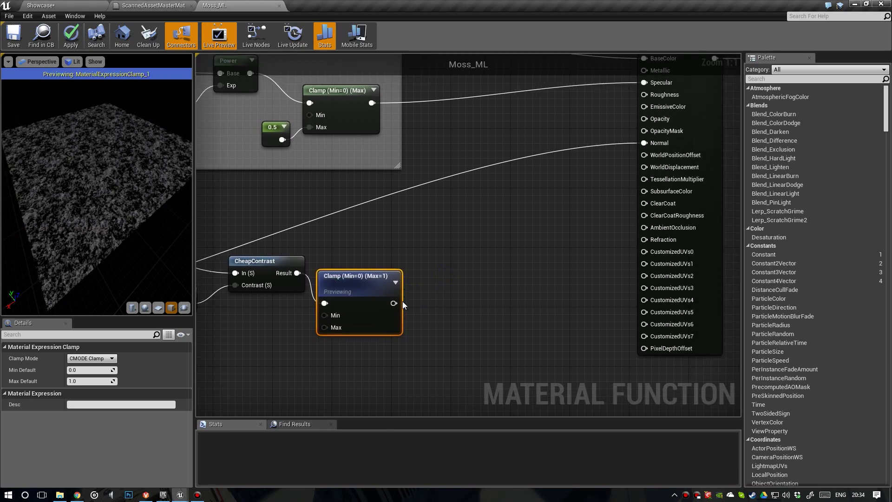
Add a Lerp node with the Clamp output as its Alpha and place it above and beyond the Clamp
{"action": "left_click_drag", "start_coordinate": [394, 303], "coordinate": [477, 303]}
{"action": "type", "text": "lerp"}
{"action": "key", "text": "Return"}
{"action": "left_click_drag", "start_coordinate": [480, 265], "coordinate": [453, 225]}
{"action": "right_click_drag", "start_coordinate": [379, 242], "coordinate": [404, 253]}
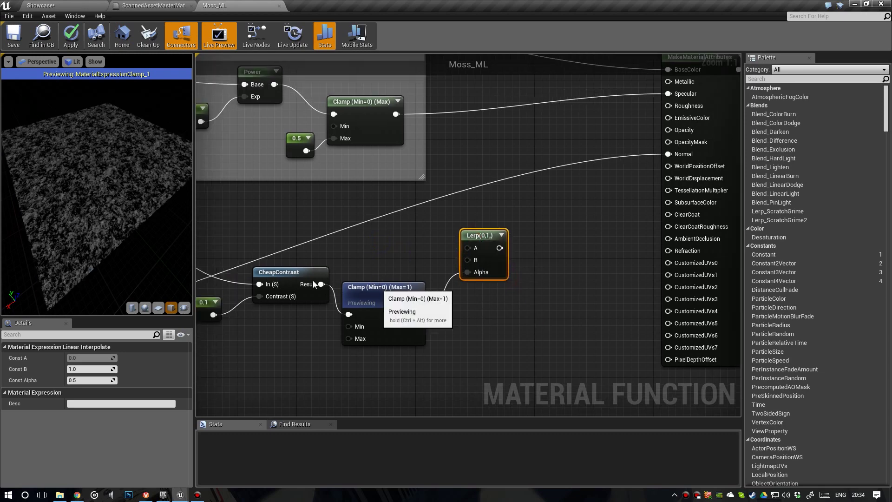
{"action": "scroll", "coordinate": [90, 160], "scroll_direction": "up", "scroll_amount": 4}
{"action": "left_click_drag", "start_coordinate": [82, 181], "coordinate": [56, 209]}
Add two constants beside the Lerp and connect them to its A and B inputs
{"action": "right_click_drag", "start_coordinate": [460, 226], "coordinate": [449, 235]}
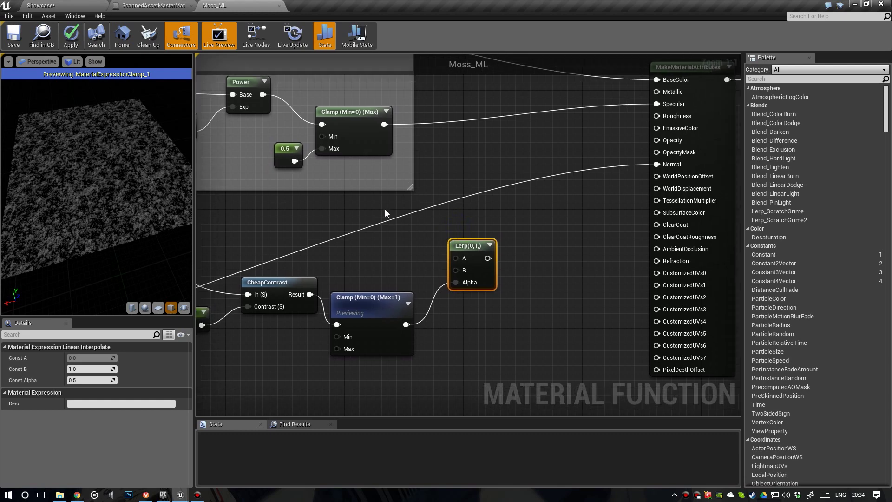
{"action": "left_click", "coordinate": [385, 210]}
{"action": "left_click_drag", "start_coordinate": [400, 260], "coordinate": [403, 228]}
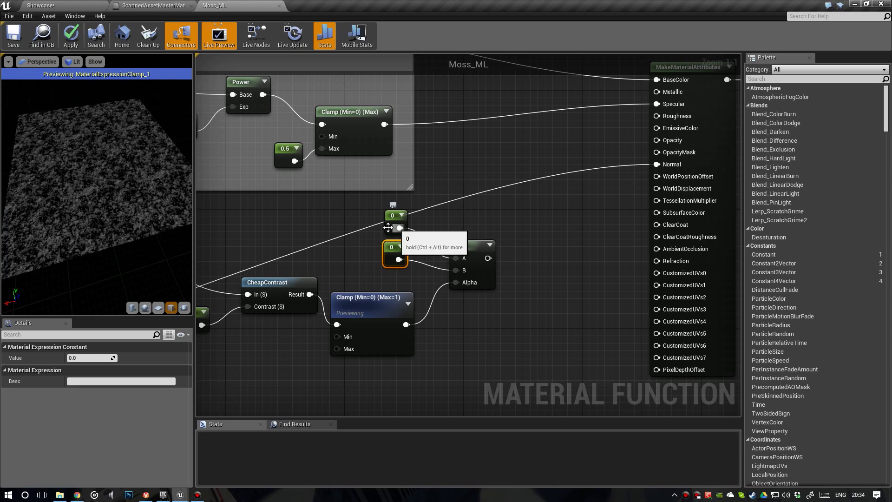
Set the constant feeding Lerp's A to 1 and the one feeding B to 0.5
{"action": "left_click", "coordinate": [395, 218]}
{"action": "left_click", "coordinate": [91, 358]}
{"action": "type", "text": "1"}
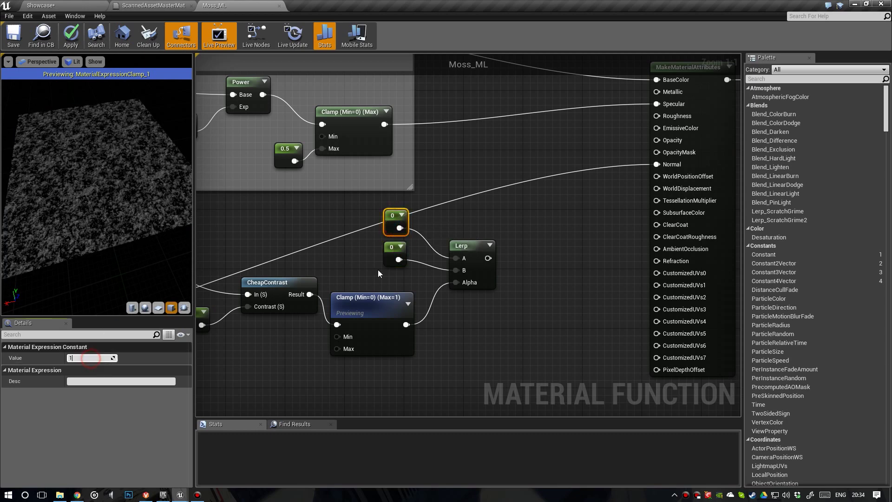
{"action": "key", "text": "Return"}
{"action": "left_click", "coordinate": [391, 252]}
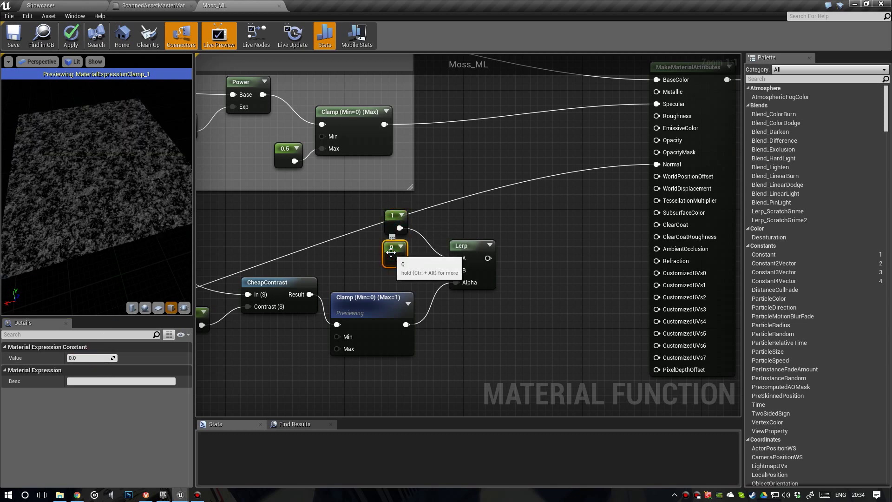
{"action": "left_click", "coordinate": [85, 357]}
{"action": "type", "text": ".5"}
{"action": "key", "text": "Return"}
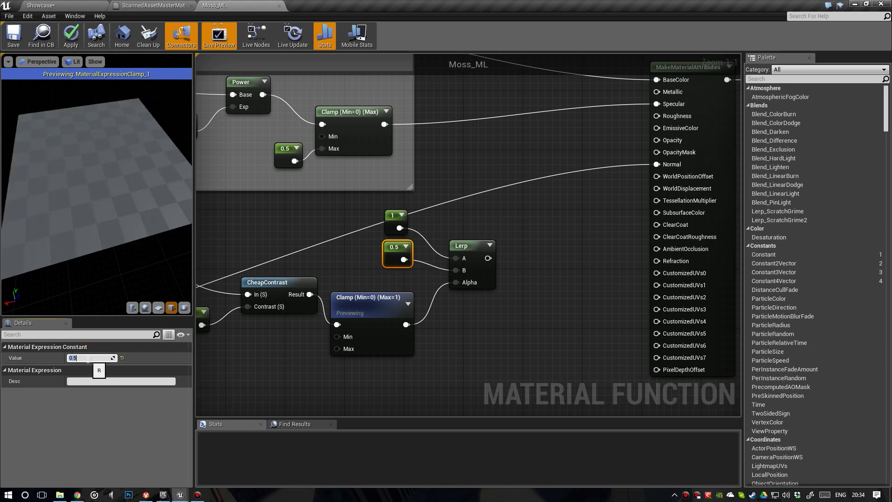
Preview the Lerp node and inspect its result on the preview mesh
{"action": "left_click", "coordinate": [463, 243]}
{"action": "right_click", "coordinate": [463, 243]}
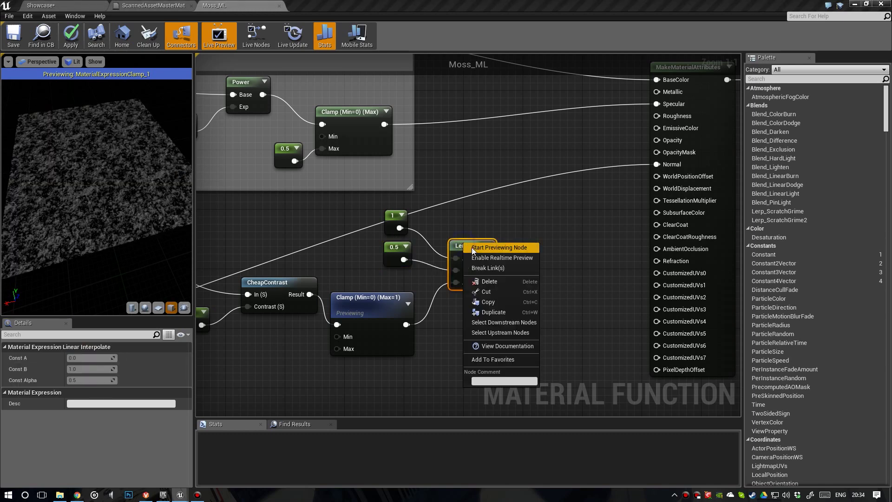
{"action": "left_click", "coordinate": [472, 247]}
{"action": "right_click_drag", "start_coordinate": [102, 166], "coordinate": [121, 184]}
{"action": "mouse_move", "coordinate": [121, 183]}
{"action": "left_mouse_down"}
{"action": "mouse_move", "coordinate": [144, 191]}
{"action": "mouse_move", "coordinate": [133, 198]}
{"action": "mouse_move", "coordinate": [140, 193]}
{"action": "mouse_move", "coordinate": [125, 183]}
{"action": "left_mouse_up"}
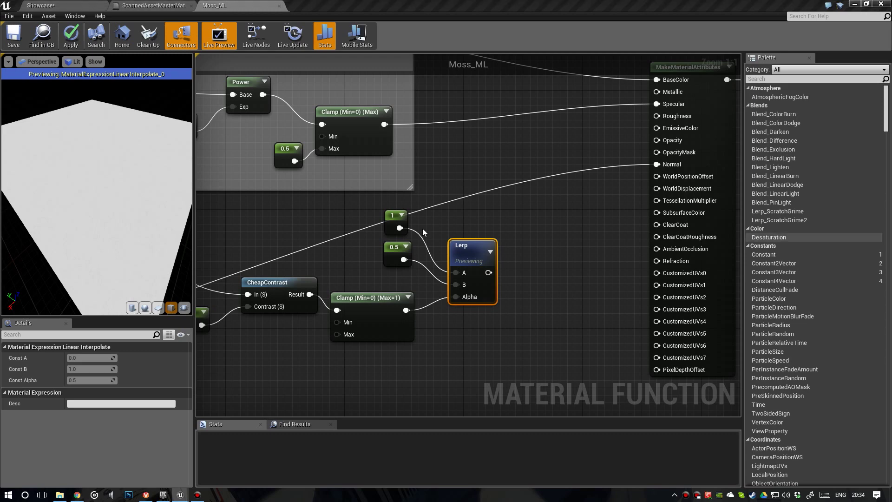
Connect the Lerp output to the Roughness input of MakeMaterialAttributes
{"action": "right_click_drag", "start_coordinate": [434, 188], "coordinate": [358, 209]}
{"action": "scroll", "coordinate": [385, 234], "scroll_direction": "down", "scroll_amount": 1}
{"action": "right_click_drag", "start_coordinate": [422, 227], "coordinate": [384, 234]}
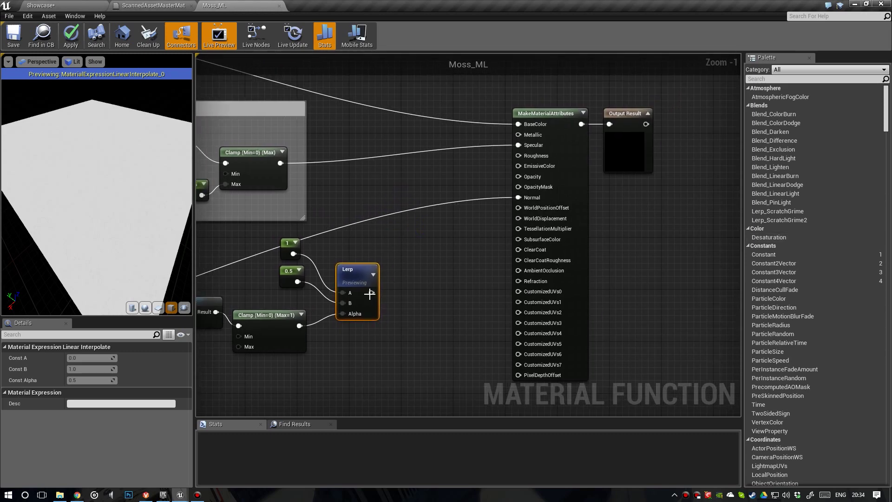
{"action": "left_click_drag", "start_coordinate": [372, 292], "coordinate": [520, 157]}
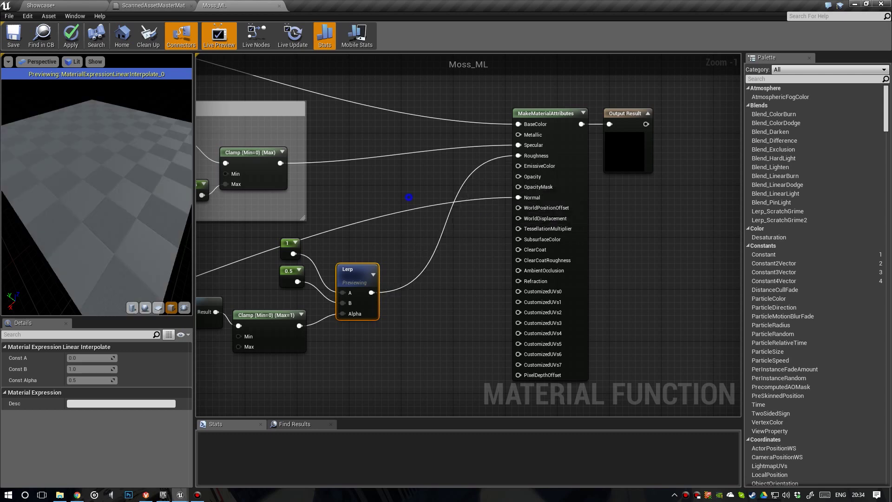
Move the contrast, clamp, lerp and constant nodes below the SPEC group and enclose them in a comment titled Roughness
{"action": "right_click_drag", "start_coordinate": [399, 209], "coordinate": [531, 206]}
{"action": "scroll", "coordinate": [530, 206], "scroll_direction": "down", "scroll_amount": 1}
{"action": "left_click_drag", "start_coordinate": [517, 349], "coordinate": [272, 238]}
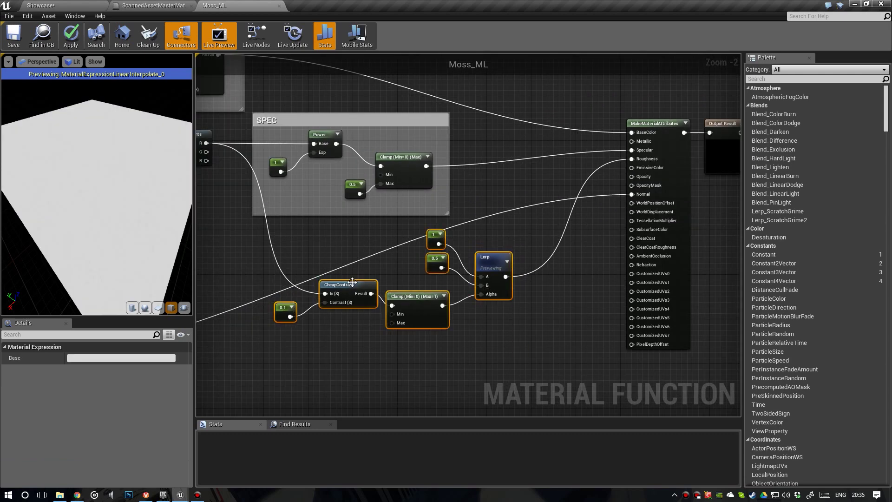
{"action": "left_click_drag", "start_coordinate": [355, 284], "coordinate": [355, 307]}
{"action": "key", "text": "c"}
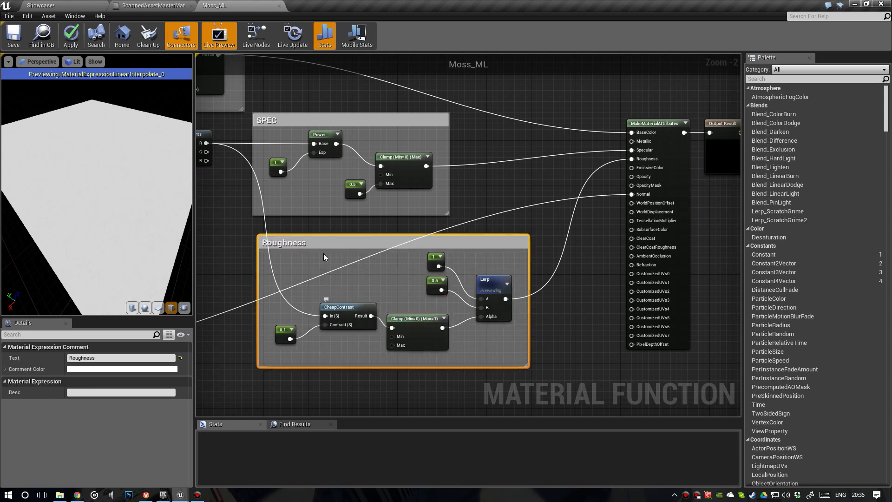
Preview the Clamp node in the Roughness group and review how it blends the Lerp's two constants
{"action": "scroll", "coordinate": [367, 260], "scroll_direction": "up", "scroll_amount": 1}
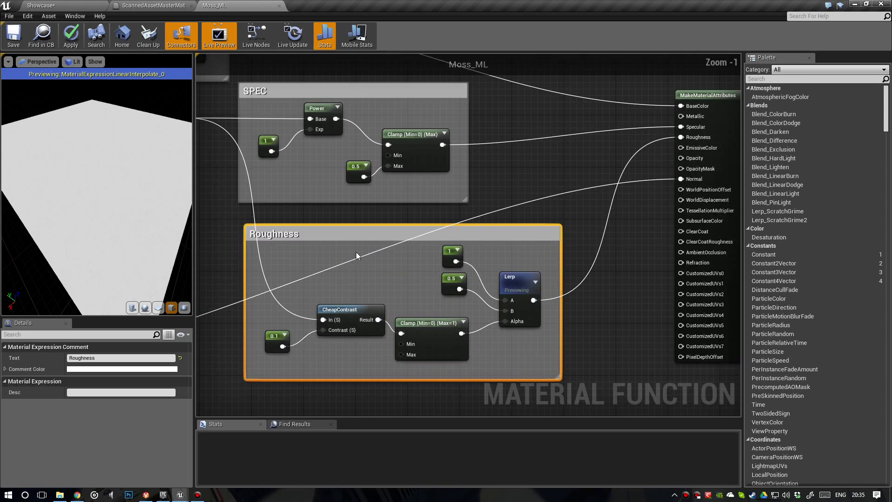
{"action": "left_click", "coordinate": [311, 247]}
{"action": "right_click", "coordinate": [417, 321]}
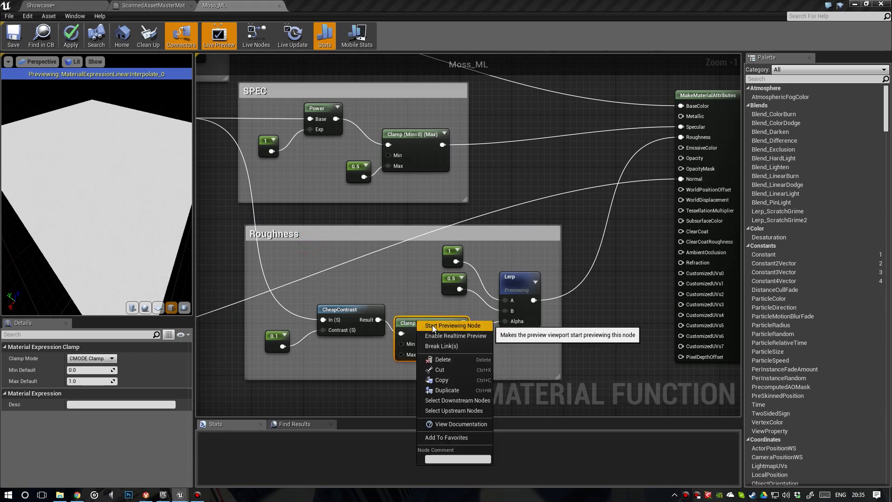
{"action": "left_click", "coordinate": [433, 325]}
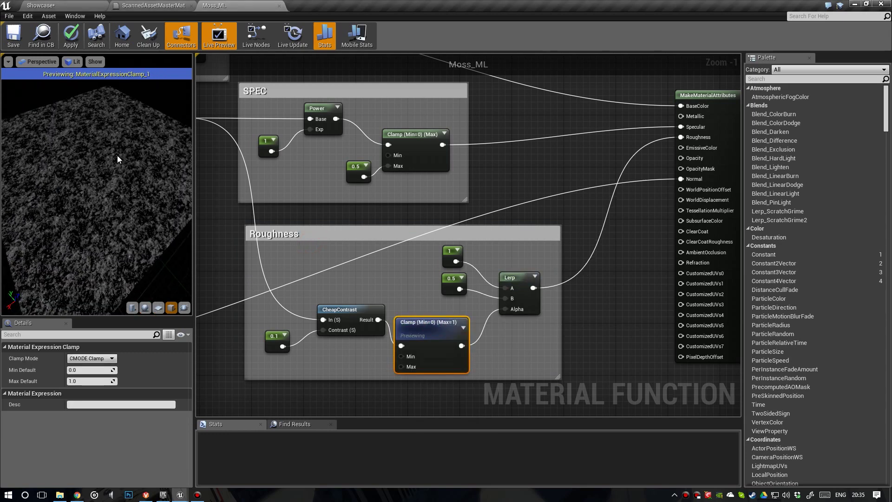
{"action": "left_click_drag", "start_coordinate": [118, 158], "coordinate": [186, 191]}
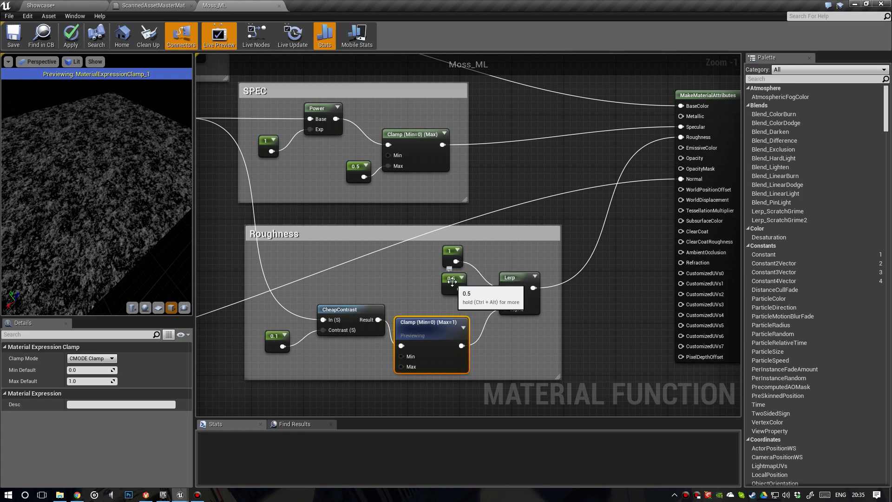
{"action": "left_click", "coordinate": [515, 275]}
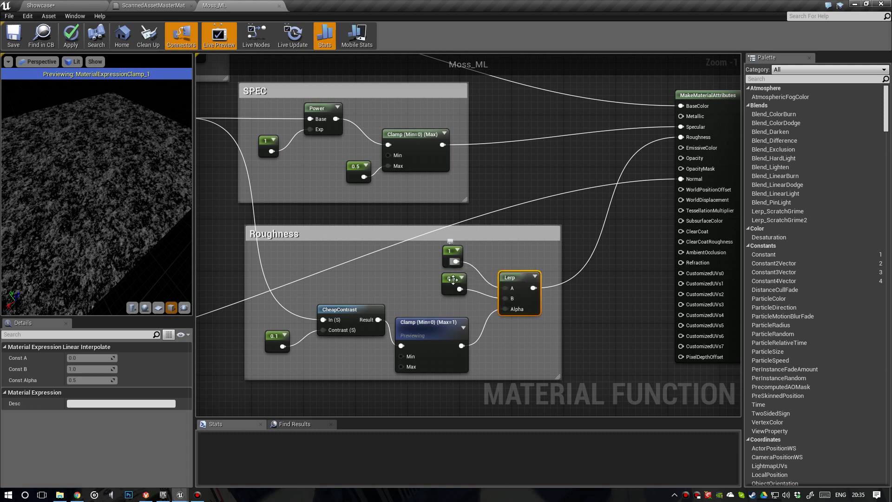
{"action": "right_click_drag", "start_coordinate": [488, 260], "coordinate": [488, 278]}
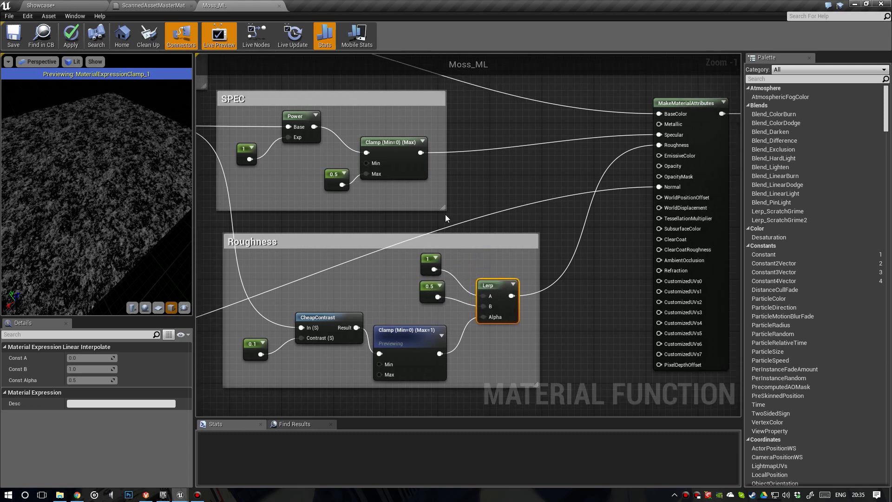
Preview the Power node in the SPEC group and review the Clamp node that follows it
{"action": "right_click_drag", "start_coordinate": [400, 199], "coordinate": [447, 278]}
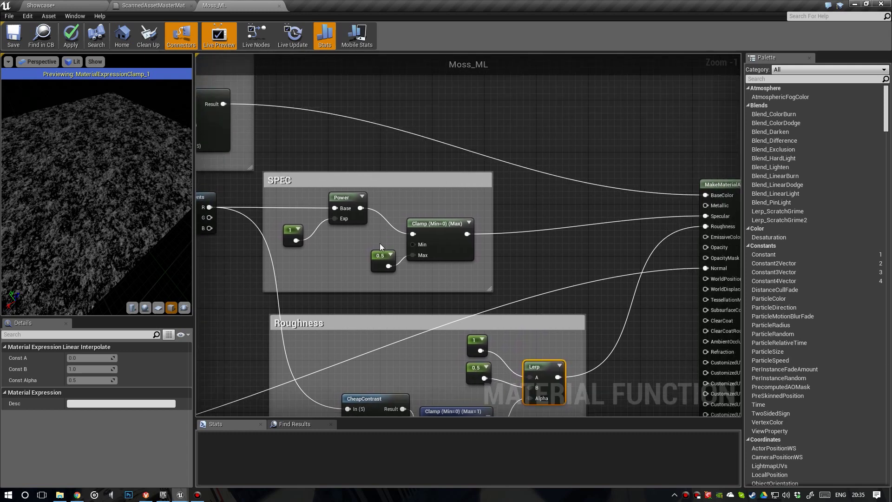
{"action": "right_click_drag", "start_coordinate": [436, 248], "coordinate": [418, 232]}
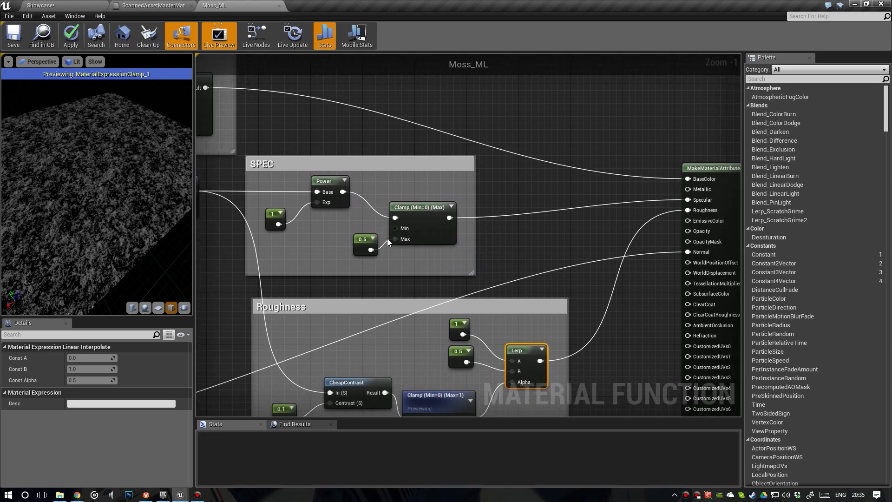
{"action": "right_click", "coordinate": [320, 182]}
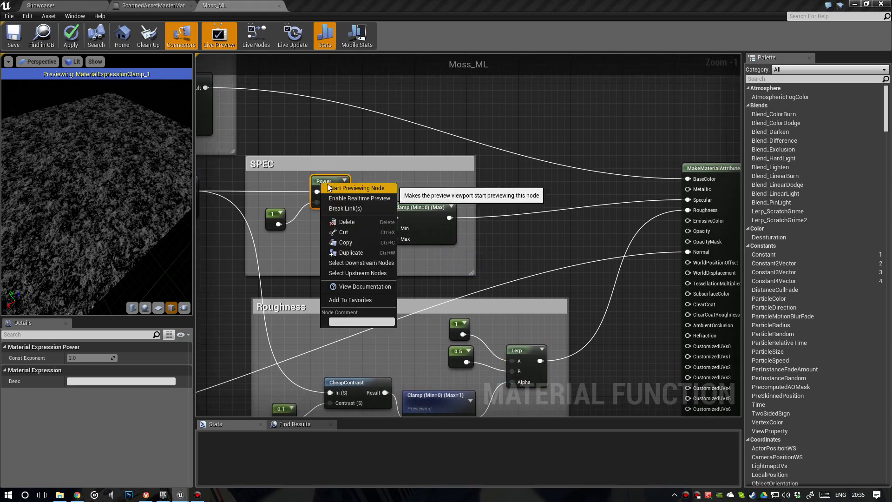
{"action": "left_click", "coordinate": [327, 184]}
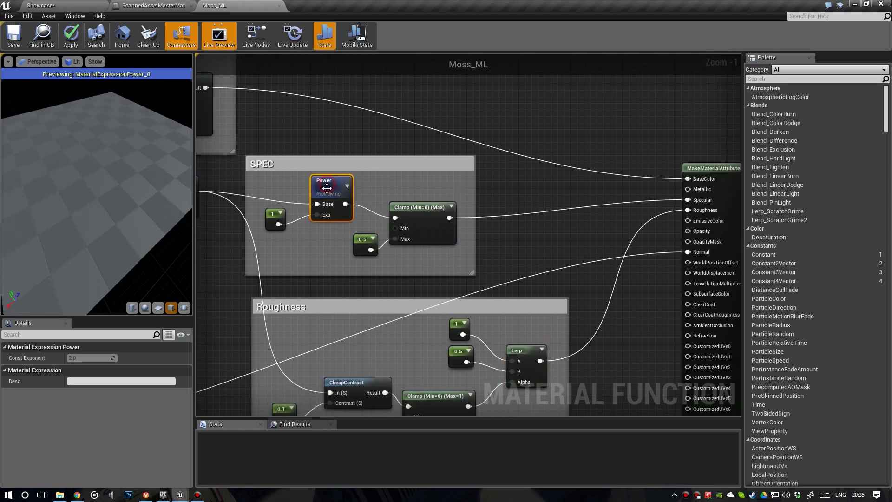
{"action": "left_click", "coordinate": [416, 219]}
{"action": "right_click", "coordinate": [420, 210]}
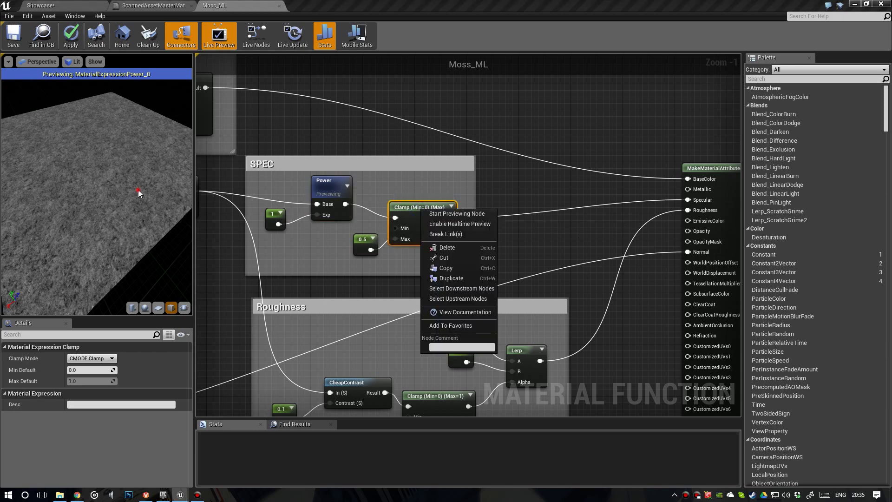
{"action": "left_click_drag", "start_coordinate": [139, 193], "coordinate": [140, 194]}
{"action": "right_click_drag", "start_coordinate": [382, 280], "coordinate": [408, 328]}
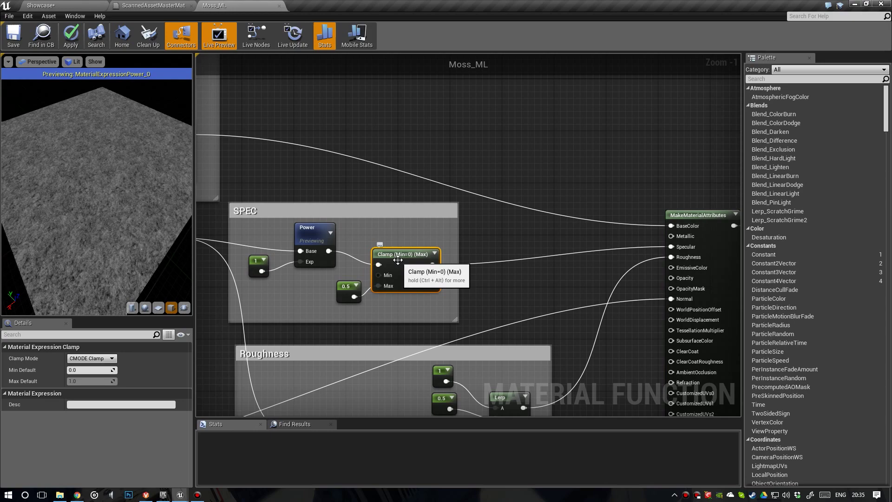
Check the mossy rock in the Showcase level and return to the Moss_ML graph
{"action": "scroll", "coordinate": [398, 260], "scroll_direction": "down", "scroll_amount": 1}
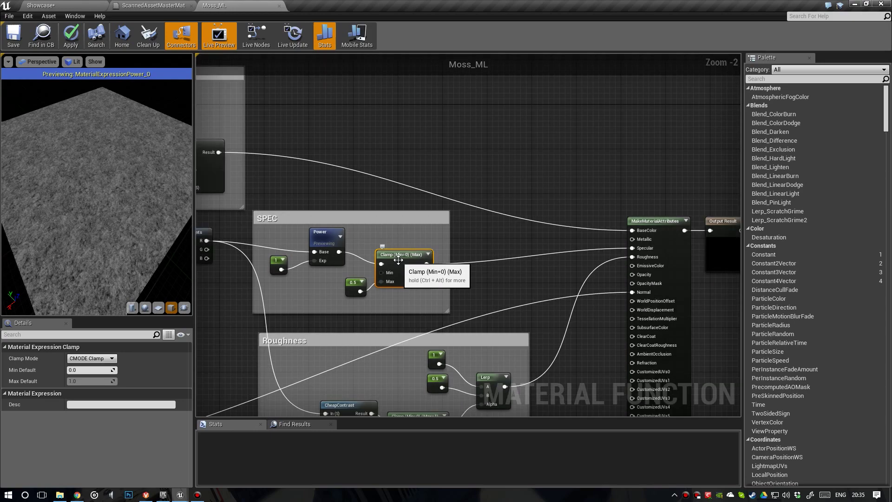
{"action": "scroll", "coordinate": [398, 261], "scroll_direction": "up", "scroll_amount": 1}
{"action": "left_click", "coordinate": [54, 4]}
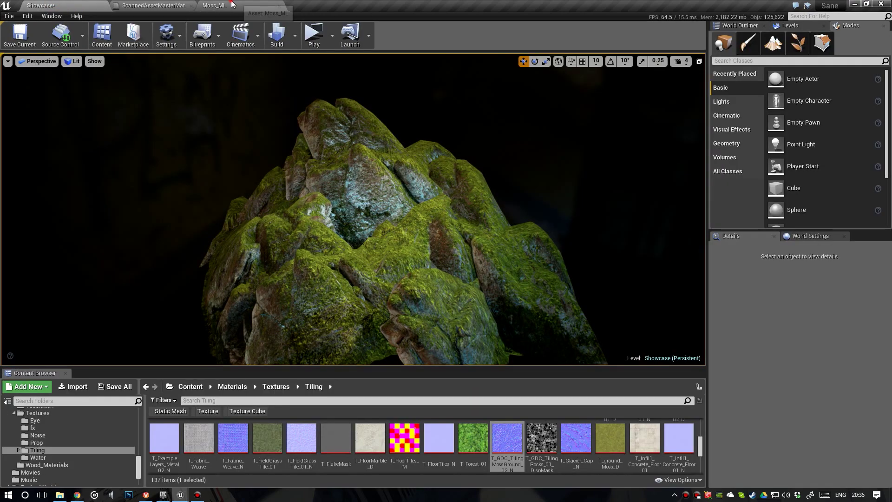
{"action": "left_click", "coordinate": [232, 3]}
Preview the MakeMaterialAttributes node on a sphere
{"action": "scroll", "coordinate": [534, 210], "scroll_direction": "down", "scroll_amount": 2}
{"action": "right_click_drag", "start_coordinate": [462, 227], "coordinate": [537, 243]}
{"action": "scroll", "coordinate": [546, 230], "scroll_direction": "down", "scroll_amount": 2}
{"action": "scroll", "coordinate": [537, 245], "scroll_direction": "up", "scroll_amount": 3}
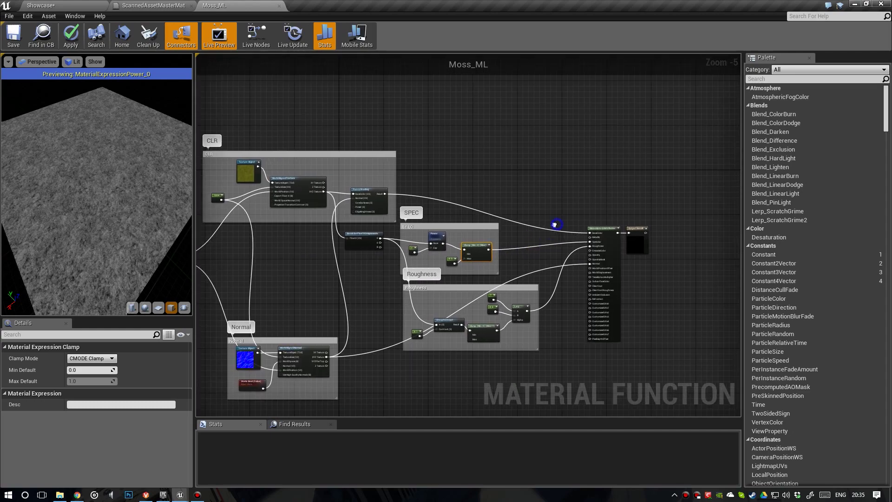
{"action": "left_click", "coordinate": [522, 239]}
{"action": "right_click", "coordinate": [531, 247]}
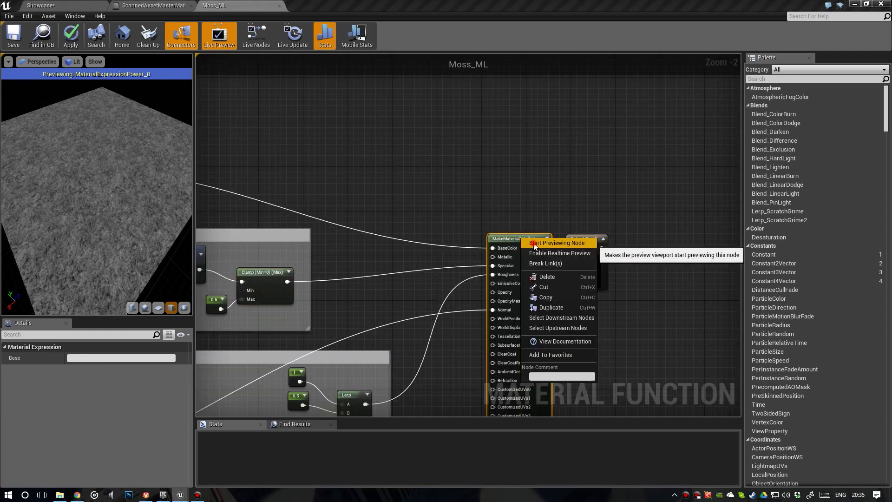
{"action": "left_click", "coordinate": [535, 244]}
{"action": "left_click", "coordinate": [148, 308]}
Inspect the moss material on the preview sphere from several angles and compare it with the SPEC and Roughness groups
{"action": "scroll", "coordinate": [140, 223], "scroll_direction": "down", "scroll_amount": 3}
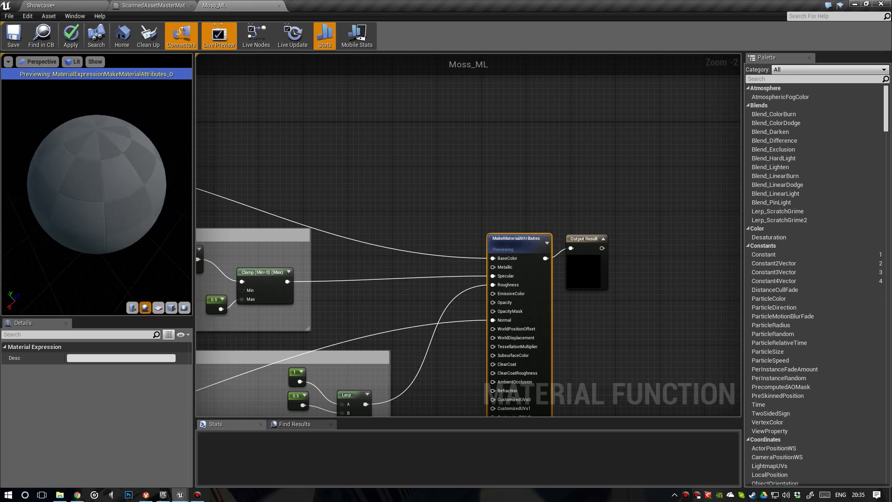
{"action": "left_click_drag", "start_coordinate": [126, 205], "coordinate": [139, 219]}
{"action": "right_click_drag", "start_coordinate": [140, 219], "coordinate": [134, 208]}
{"action": "left_click_drag", "start_coordinate": [135, 209], "coordinate": [140, 209]}
{"action": "scroll", "coordinate": [141, 208], "scroll_direction": "down", "scroll_amount": 3}
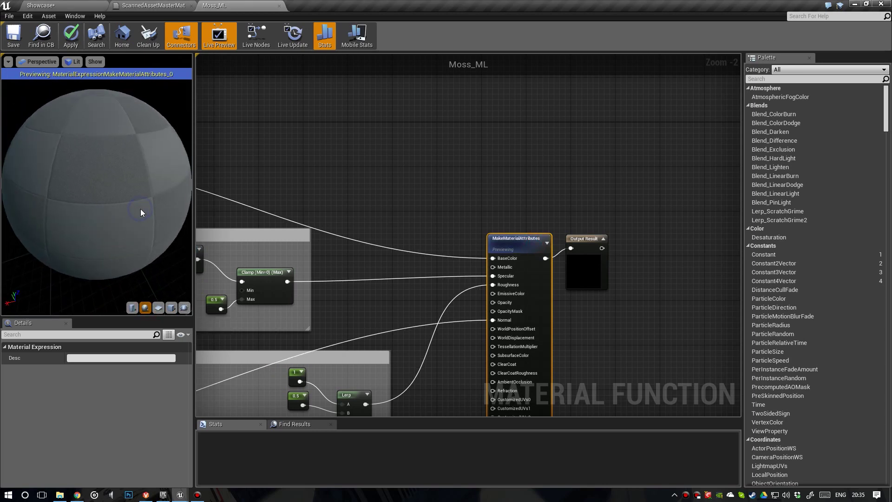
{"action": "right_click_drag", "start_coordinate": [140, 208], "coordinate": [149, 207]}
{"action": "left_click_drag", "start_coordinate": [97, 191], "coordinate": [56, 132]}
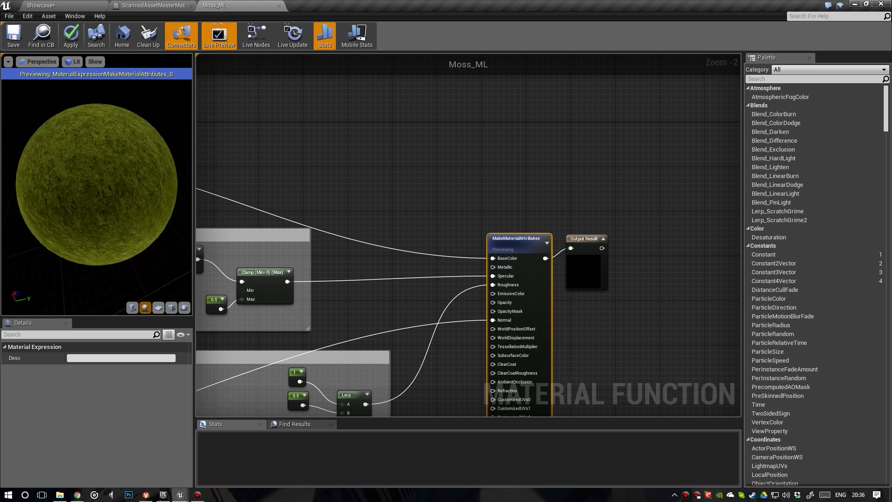
{"action": "left_click_drag", "start_coordinate": [148, 206], "coordinate": [113, 203]}
{"action": "scroll", "coordinate": [148, 206], "scroll_direction": "up", "scroll_amount": 2}
{"action": "scroll", "coordinate": [149, 206], "scroll_direction": "up", "scroll_amount": 1}
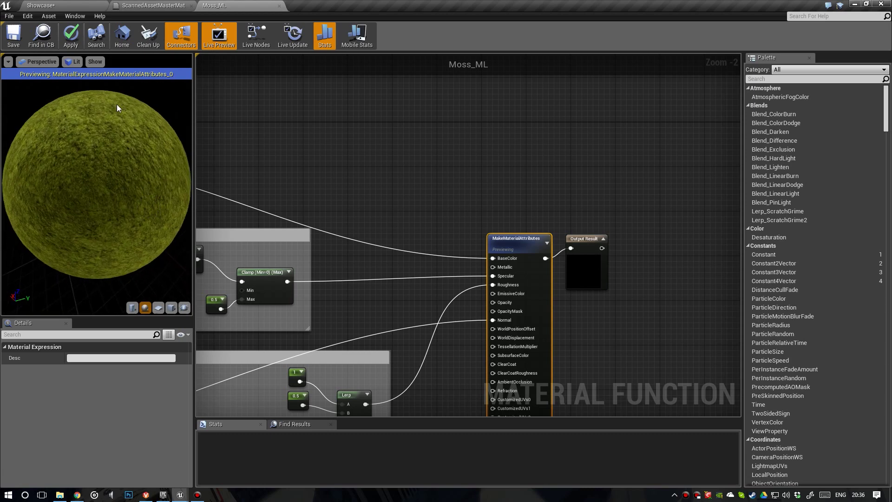
{"action": "scroll", "coordinate": [292, 222], "scroll_direction": "down", "scroll_amount": 1}
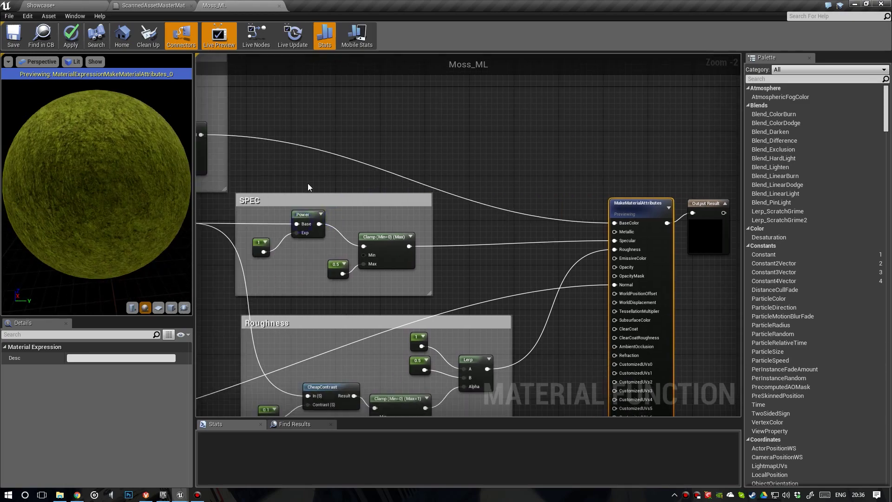
{"action": "scroll", "coordinate": [319, 206], "scroll_direction": "down", "scroll_amount": 1}
{"action": "scroll", "coordinate": [353, 208], "scroll_direction": "up", "scroll_amount": 3}
{"action": "right_click_drag", "start_coordinate": [370, 223], "coordinate": [330, 198]}
{"action": "left_click_drag", "start_coordinate": [138, 190], "coordinate": [102, 173]}
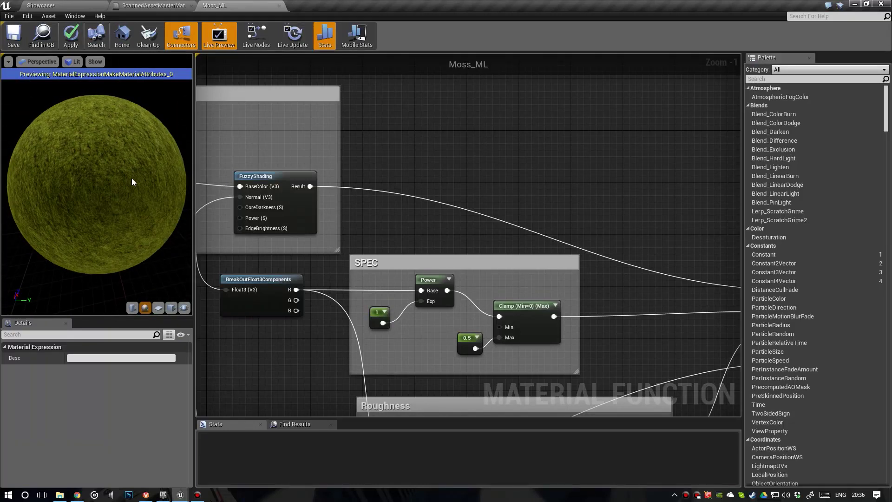
Save the Moss_ML material function and look over its complete node graph
{"action": "left_click", "coordinate": [13, 35]}
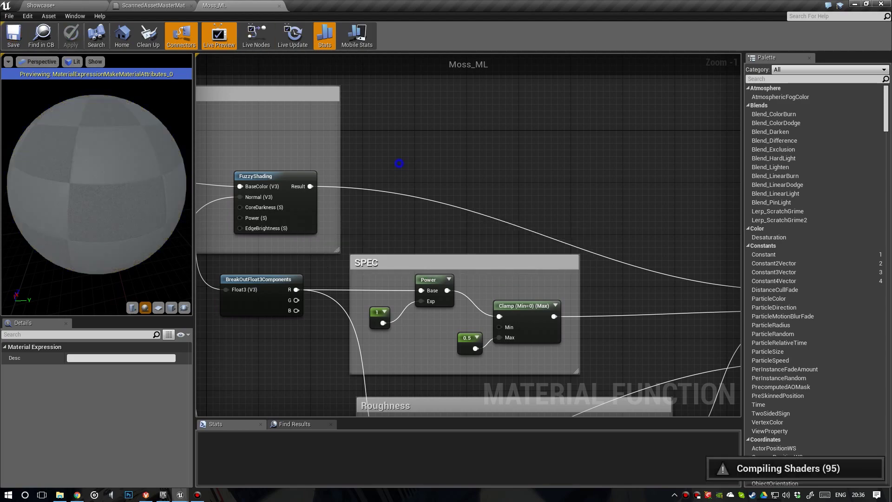
{"action": "scroll", "coordinate": [411, 143], "scroll_direction": "down", "scroll_amount": 4}
{"action": "right_click_drag", "start_coordinate": [419, 147], "coordinate": [529, 160]}
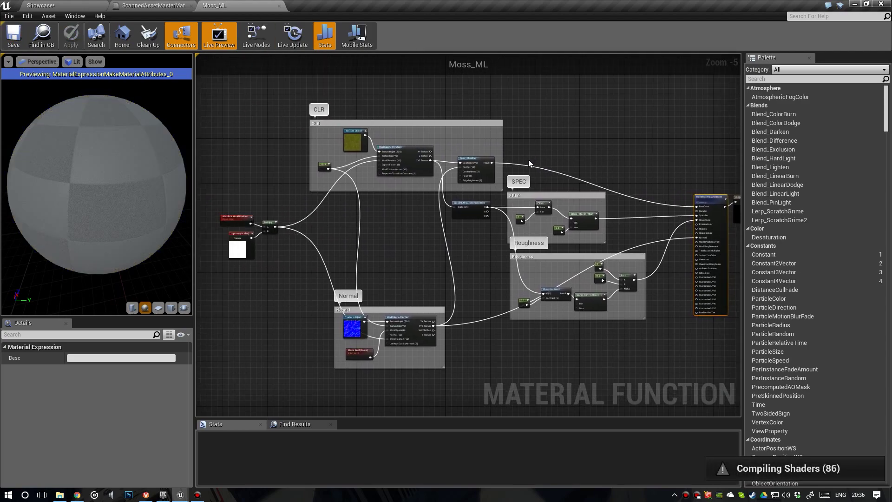
{"action": "scroll", "coordinate": [378, 185], "scroll_direction": "up", "scroll_amount": 2}
{"action": "scroll", "coordinate": [378, 186], "scroll_direction": "down", "scroll_amount": 1}
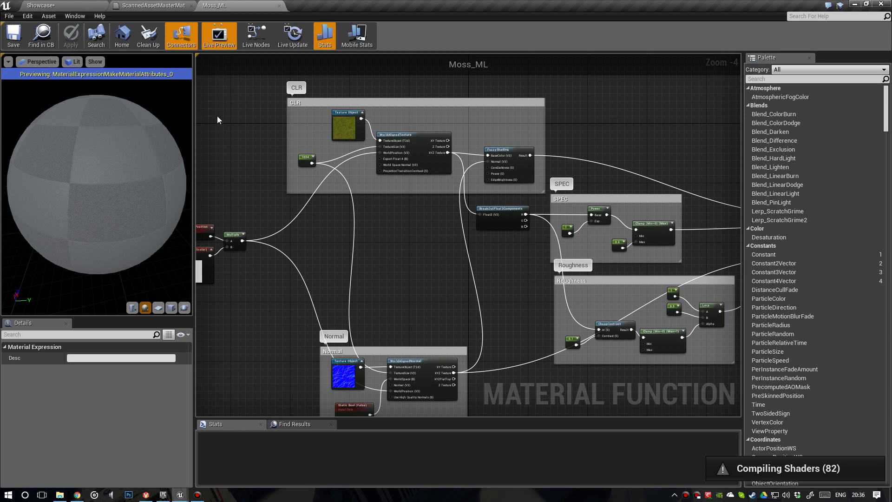
In ScannedAssetMasterMat, move the base material's node groups and their attributes node away from the MossBlend group
{"action": "left_click", "coordinate": [144, 10]}
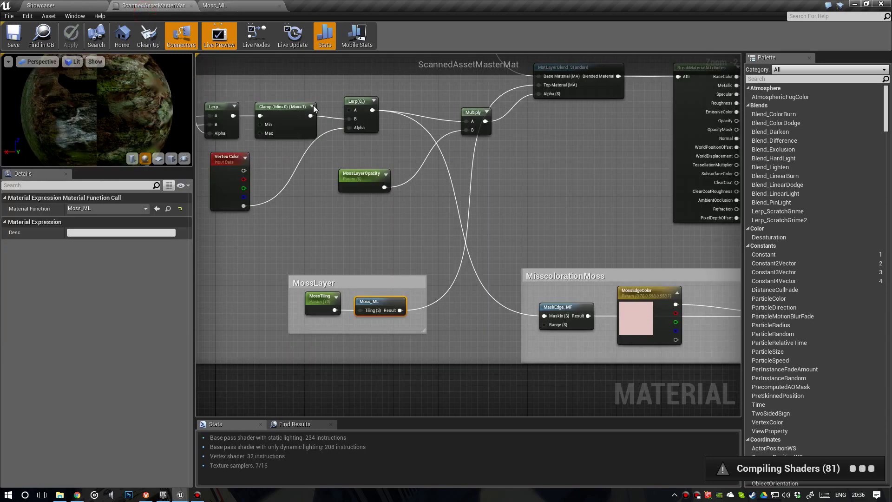
{"action": "right_click_drag", "start_coordinate": [399, 132], "coordinate": [499, 172]}
{"action": "scroll", "coordinate": [423, 152], "scroll_direction": "down", "scroll_amount": 3}
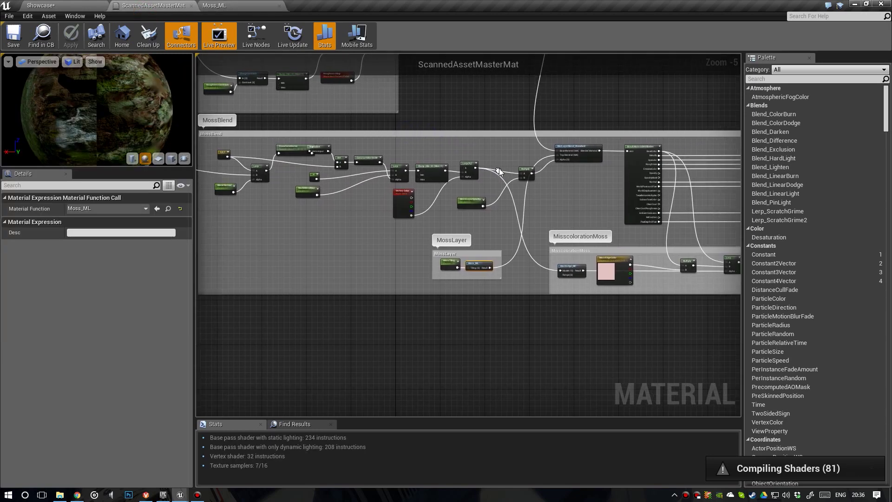
{"action": "scroll", "coordinate": [500, 172], "scroll_direction": "down", "scroll_amount": 2}
{"action": "right_click_drag", "start_coordinate": [417, 136], "coordinate": [591, 294]}
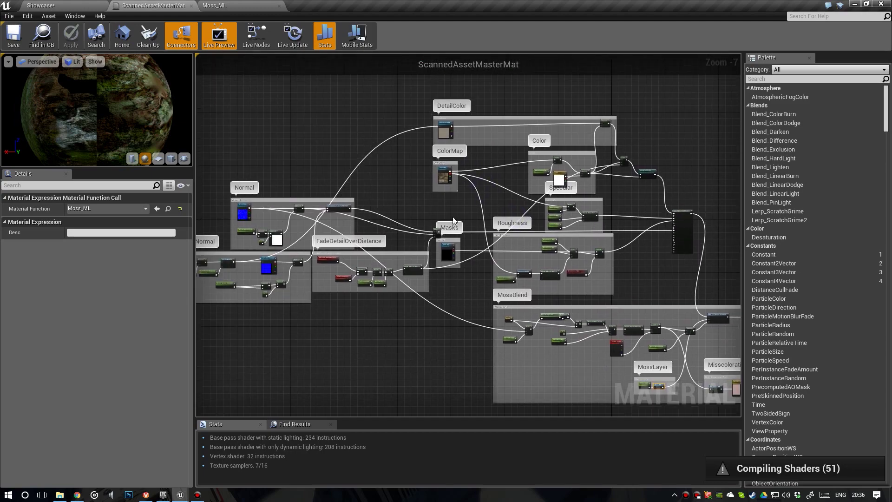
{"action": "right_click_drag", "start_coordinate": [442, 211], "coordinate": [482, 204]}
{"action": "scroll", "coordinate": [468, 193], "scroll_direction": "down", "scroll_amount": 1}
{"action": "left_click_drag", "start_coordinate": [548, 230], "coordinate": [695, 277]}
{"action": "left_click_drag", "start_coordinate": [255, 99], "coordinate": [696, 284]}
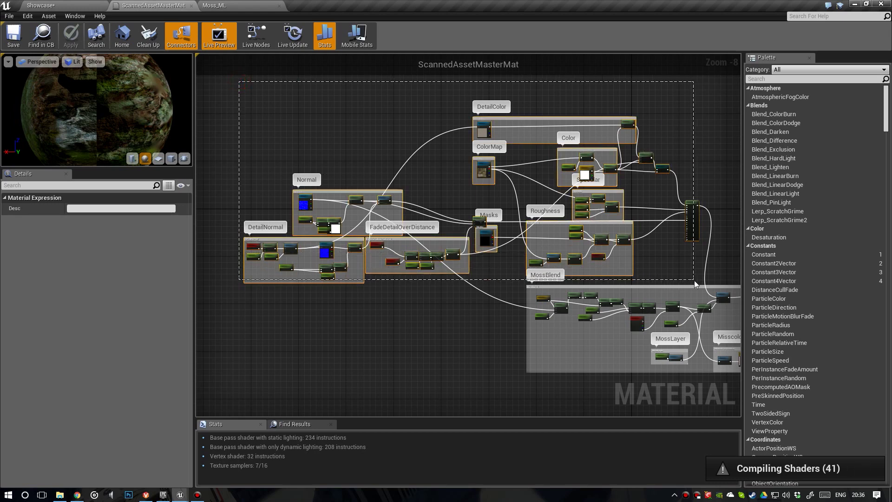
{"action": "left_click_drag", "start_coordinate": [697, 238], "coordinate": [534, 139]}
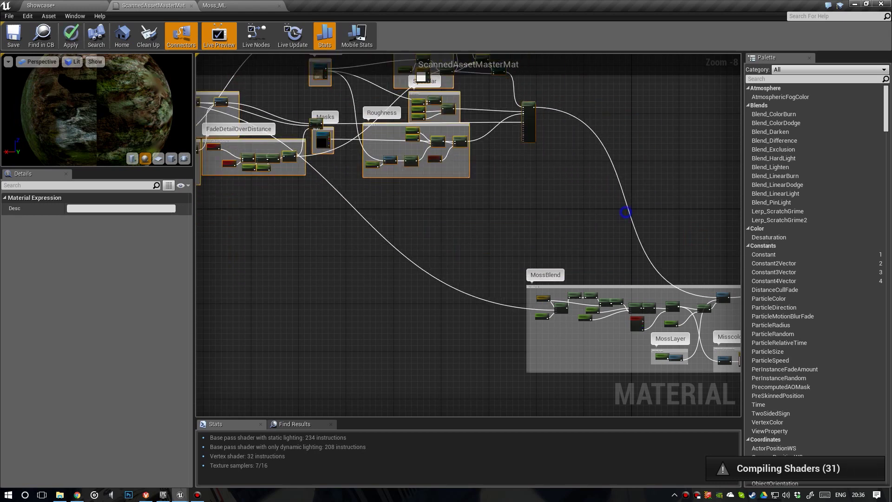
Examine the node chain inside the MossBlend group and close ScannedAssetMasterMat
{"action": "right_click_drag", "start_coordinate": [610, 284], "coordinate": [444, 223]}
{"action": "scroll", "coordinate": [444, 222], "scroll_direction": "up", "scroll_amount": 6}
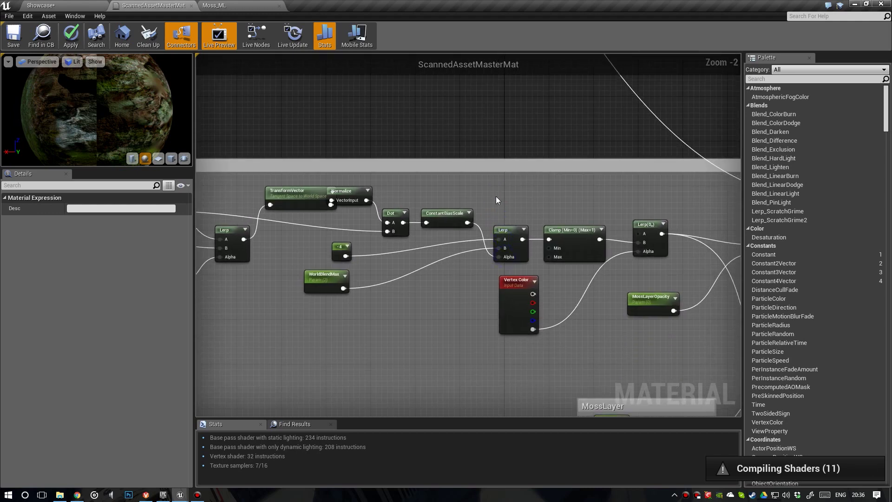
{"action": "right_click_drag", "start_coordinate": [606, 219], "coordinate": [528, 250]}
{"action": "scroll", "coordinate": [280, 161], "scroll_direction": "down", "scroll_amount": 3}
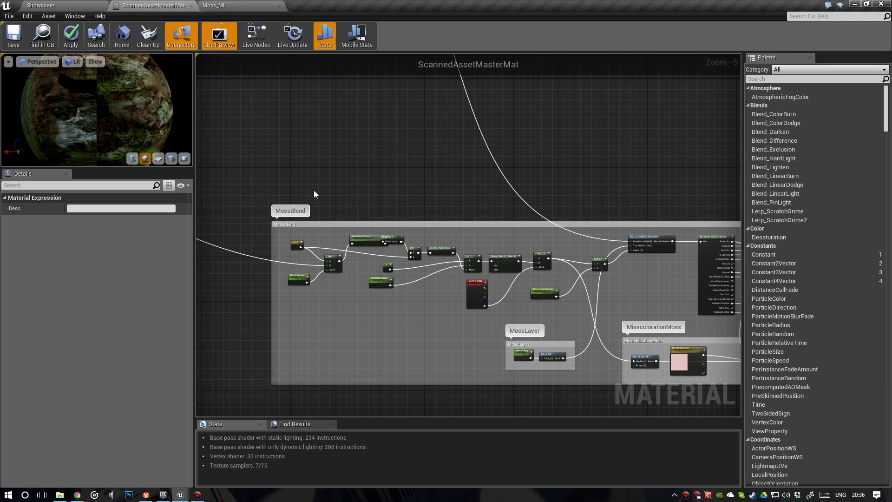
{"action": "left_click", "coordinate": [191, 6]}
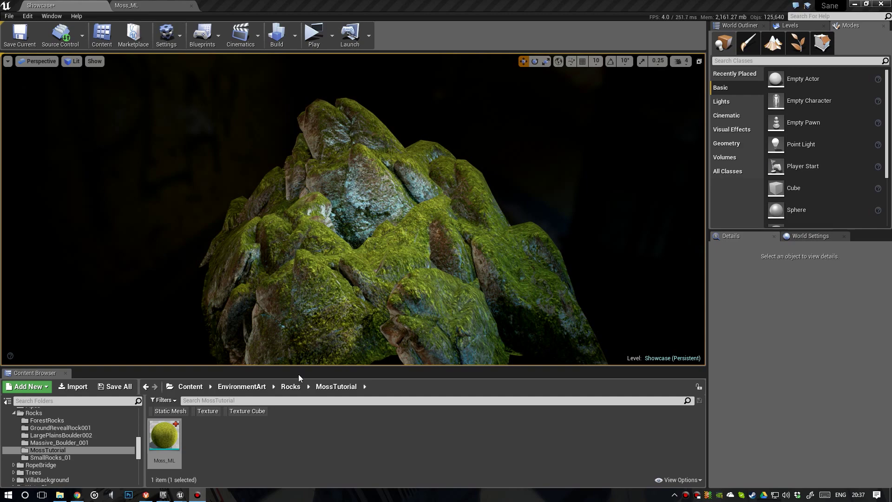
Create a material named RockBlend in the MossTutorial folder and open it for editing
{"action": "right_click", "coordinate": [219, 441]}
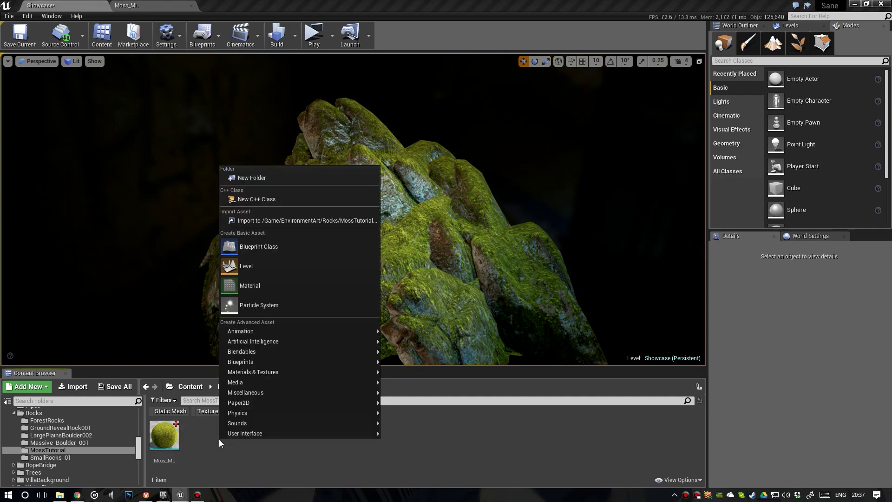
{"action": "left_click", "coordinate": [264, 282]}
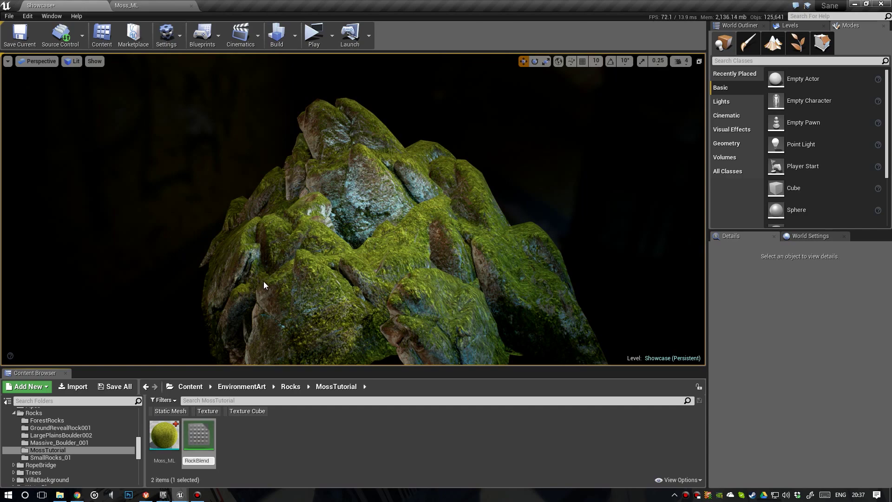
{"action": "key", "text": "Return"}
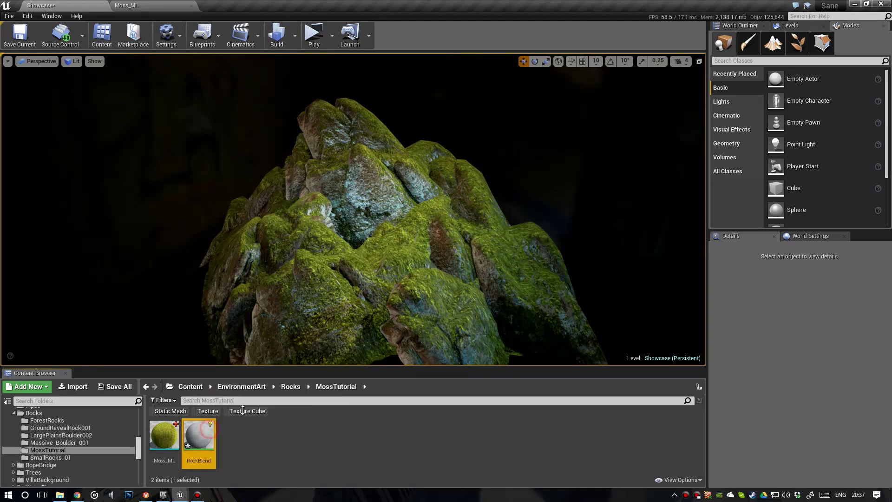
{"action": "double_click", "coordinate": [208, 431]}
{"action": "right_click_drag", "start_coordinate": [339, 227], "coordinate": [412, 247]}
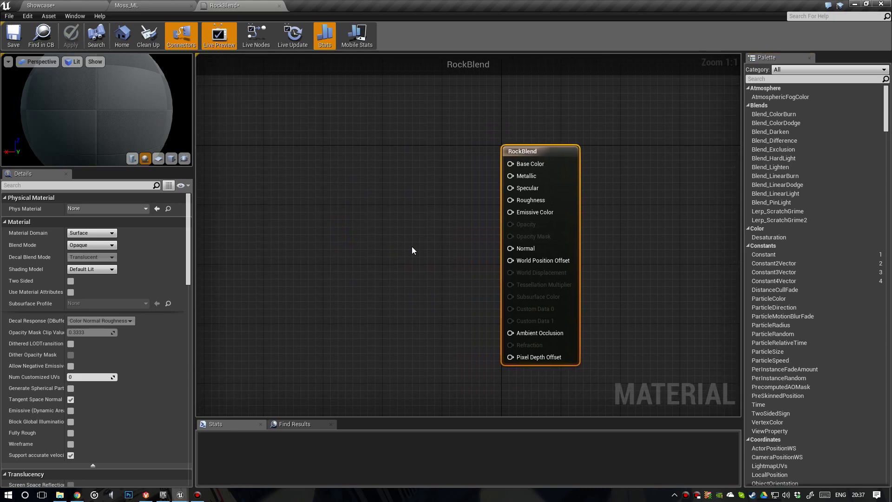
{"action": "scroll", "coordinate": [411, 247], "scroll_direction": "down", "scroll_amount": 2}
{"action": "right_click_drag", "start_coordinate": [350, 241], "coordinate": [414, 233]}
{"action": "scroll", "coordinate": [445, 193], "scroll_direction": "up", "scroll_amount": 2}
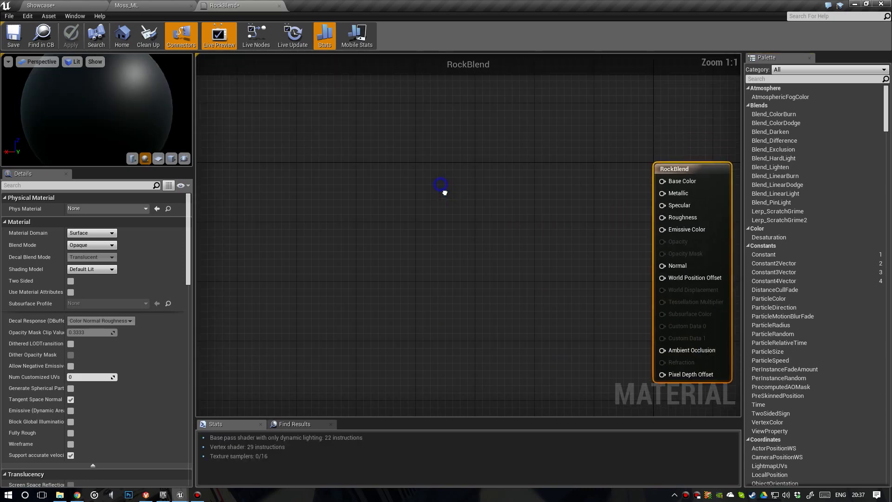
{"action": "right_click_drag", "start_coordinate": [444, 192], "coordinate": [435, 175]}
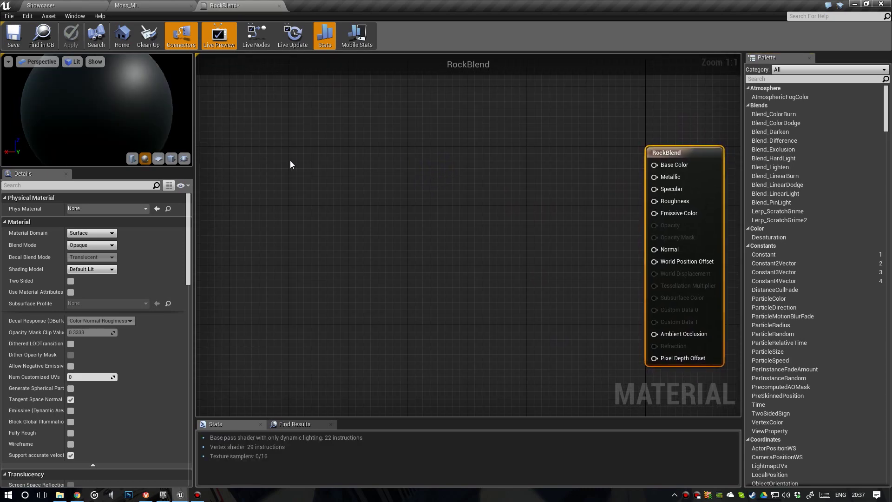
Add Rock_Granite_phxvl_albedo_A_rgh and Rock_Granite_phxvl_normal from the ForestRocks folder to RockBlend as texture samples, with the normal below the albedo
{"action": "left_click", "coordinate": [61, 7]}
{"action": "left_click", "coordinate": [82, 421]}
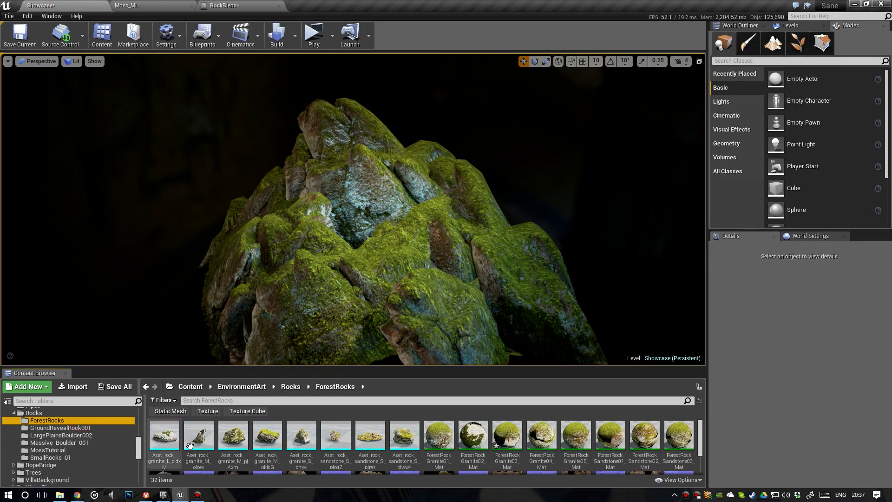
{"action": "scroll", "coordinate": [325, 444], "scroll_direction": "down", "scroll_amount": 1}
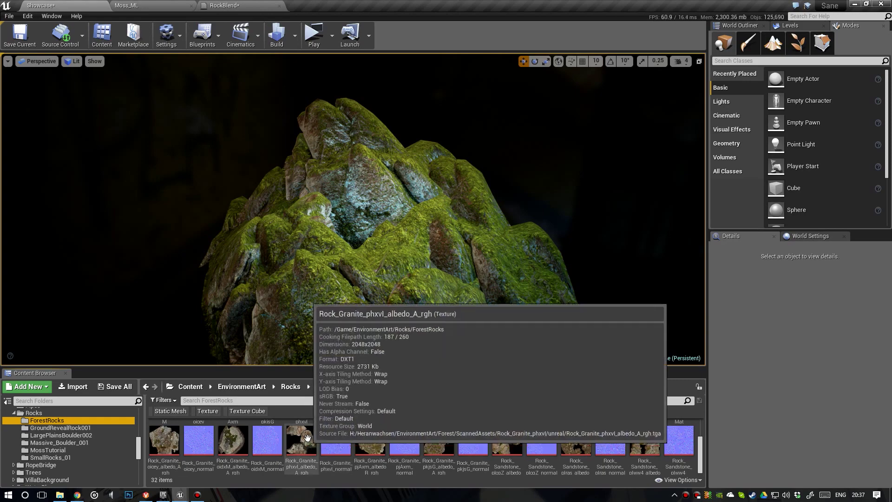
{"action": "left_click", "coordinate": [308, 443]}
{"action": "left_click", "coordinate": [338, 442], "text": "ctrl"}
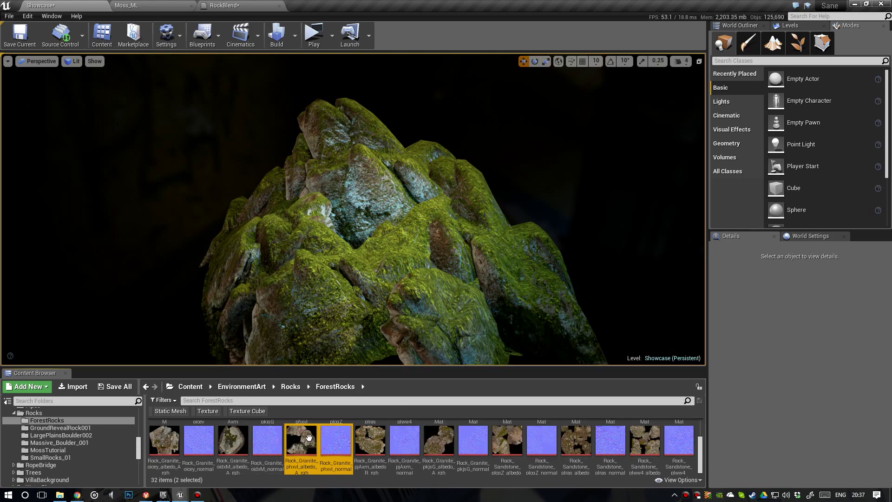
{"action": "left_click_drag", "start_coordinate": [305, 438], "coordinate": [254, 130]}
{"action": "left_click_drag", "start_coordinate": [317, 160], "coordinate": [295, 233]}
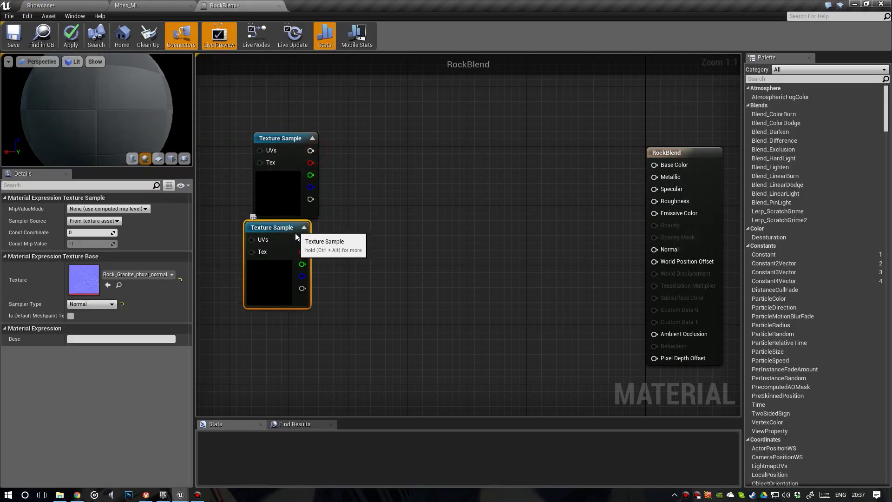
Move the RockBlend output node farther away from the two texture samples to make room for more nodes
{"action": "right_click_drag", "start_coordinate": [375, 240], "coordinate": [321, 250]}
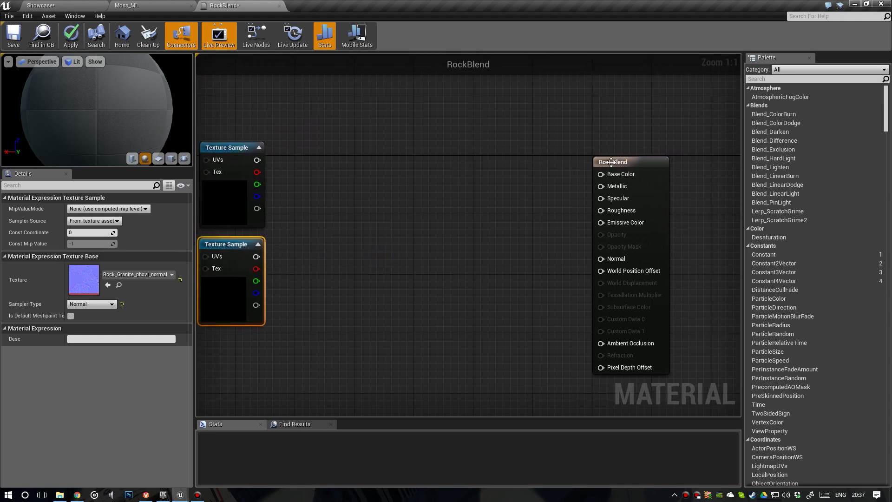
{"action": "left_click_drag", "start_coordinate": [616, 163], "coordinate": [698, 141]}
{"action": "right_click_drag", "start_coordinate": [347, 136], "coordinate": [396, 142]}
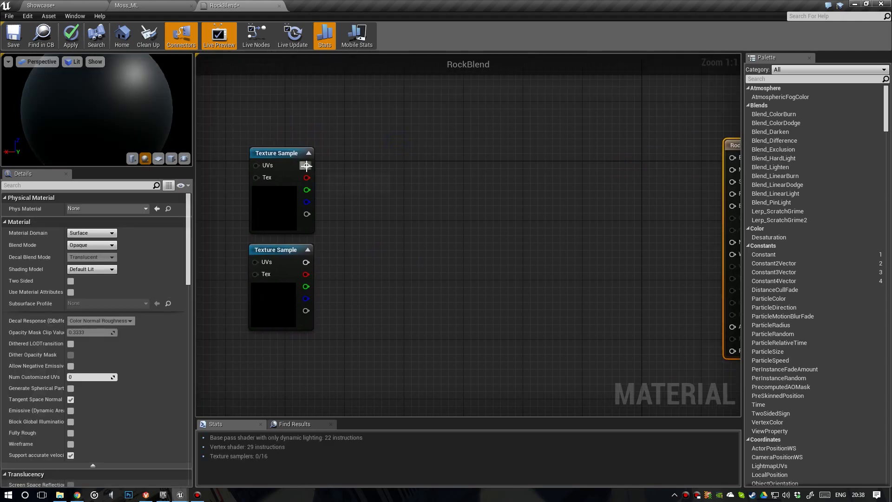
Add a MakeMaterialAttributes node with its BaseColor fed by the albedo texture sample's RGB output
{"action": "left_click_drag", "start_coordinate": [306, 165], "coordinate": [384, 170]}
{"action": "type", "text": "make"}
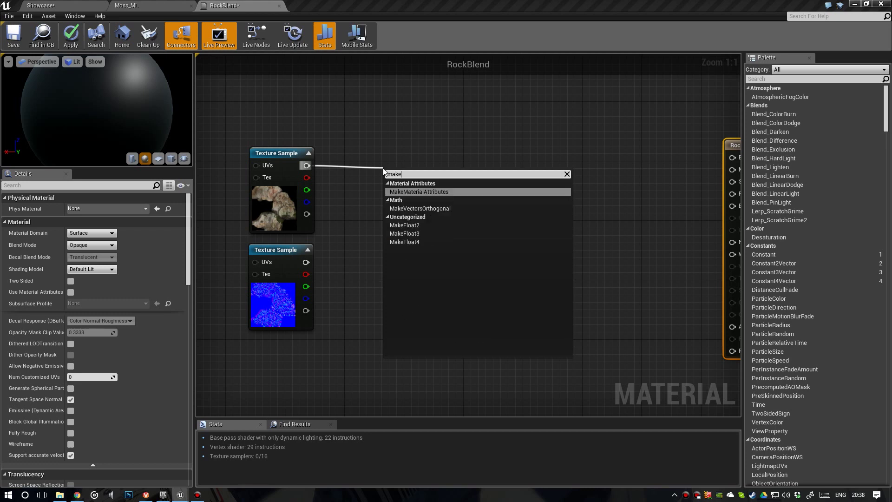
{"action": "key", "text": "Return"}
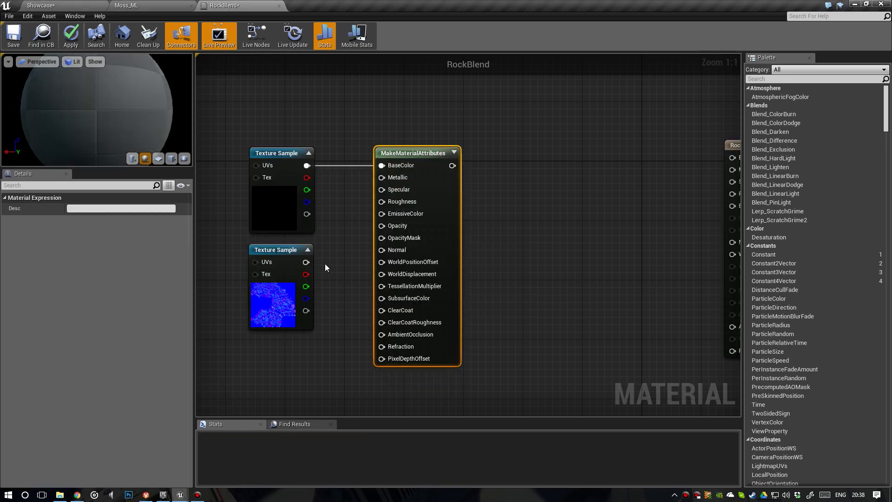
Feed the normal texture sample's RGB output into Normal, and move MakeMaterialAttributes farther from the two texture samples
{"action": "left_click_drag", "start_coordinate": [306, 262], "coordinate": [389, 253]}
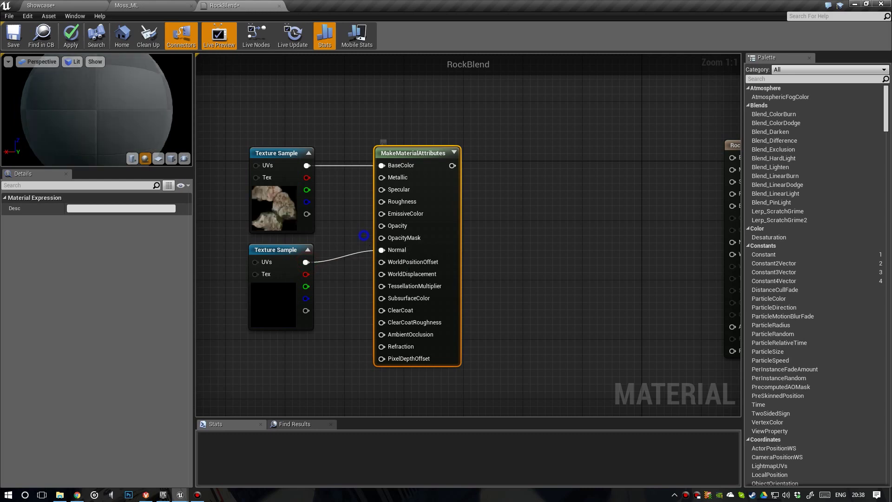
{"action": "right_click_drag", "start_coordinate": [365, 235], "coordinate": [325, 238]}
{"action": "left_click_drag", "start_coordinate": [365, 151], "coordinate": [454, 150]}
Add a Constant node with a value of 0.8, connect it to Roughness on MakeMaterialAttributes, and place it close to that node
{"action": "right_click_drag", "start_coordinate": [362, 191], "coordinate": [389, 210]}
{"action": "scroll", "coordinate": [388, 201], "scroll_direction": "up", "scroll_amount": 1}
{"action": "key", "text": "1"}
{"action": "left_click", "coordinate": [378, 195]}
{"action": "left_click_drag", "start_coordinate": [396, 214], "coordinate": [452, 212]}
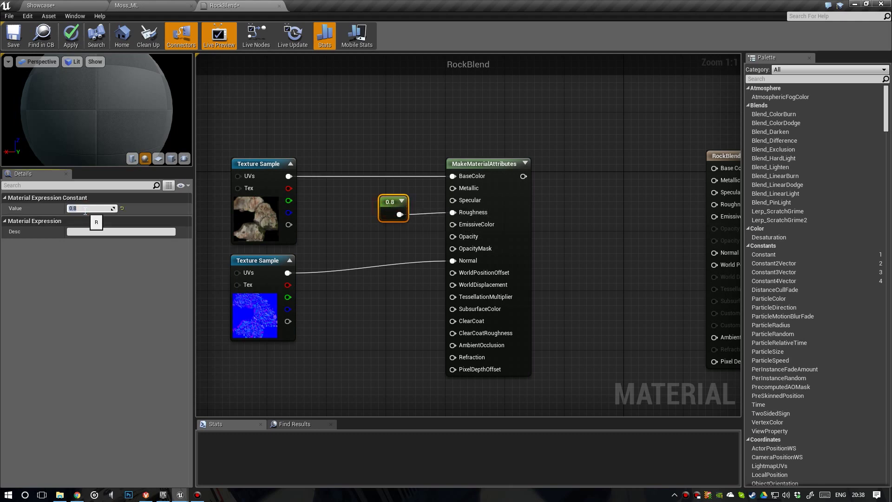
{"action": "left_click_drag", "start_coordinate": [393, 205], "coordinate": [403, 203]}
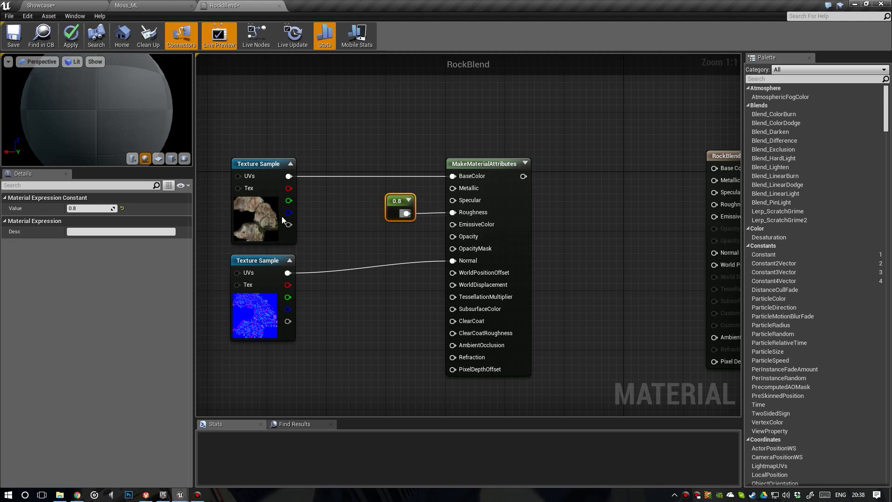
Try 0.9 for the roughness constant and settle on a value of 0.85
{"action": "left_click", "coordinate": [80, 207]}
{"action": "type", "text": ".9"}
{"action": "key", "text": "Return"}
{"action": "right_click_drag", "start_coordinate": [399, 205], "coordinate": [381, 212]}
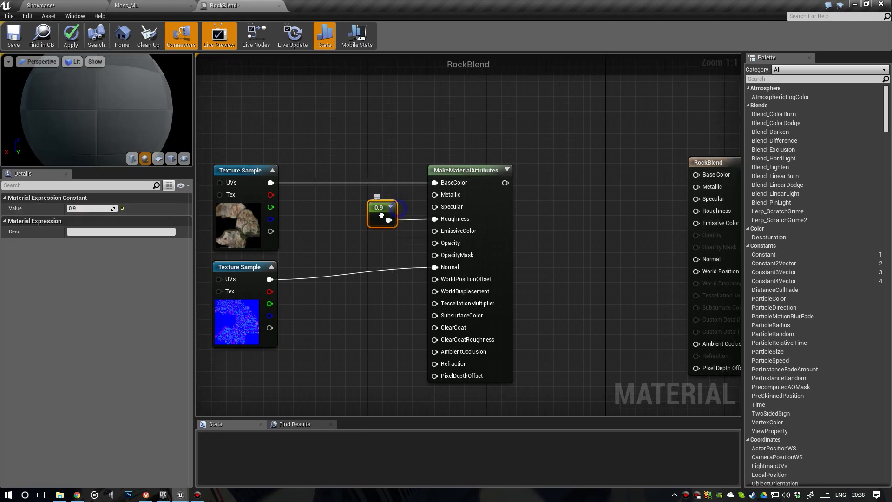
{"action": "left_click", "coordinate": [97, 207]}
{"action": "key", "text": "Return"}
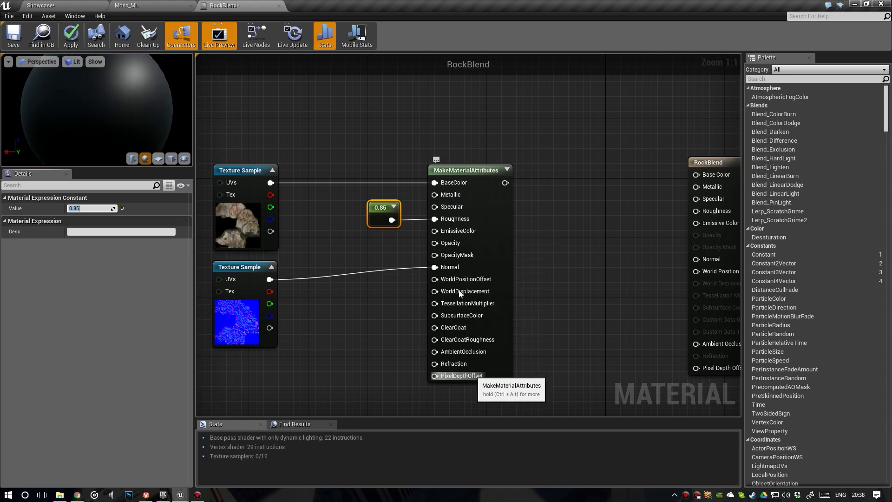
Bring the texture samples and MakeMaterialAttributes closer together, and move the whole rock node group up and away from the RockBlend output
{"action": "left_click_drag", "start_coordinate": [460, 168], "coordinate": [445, 168]}
{"action": "left_click_drag", "start_coordinate": [219, 147], "coordinate": [324, 275]}
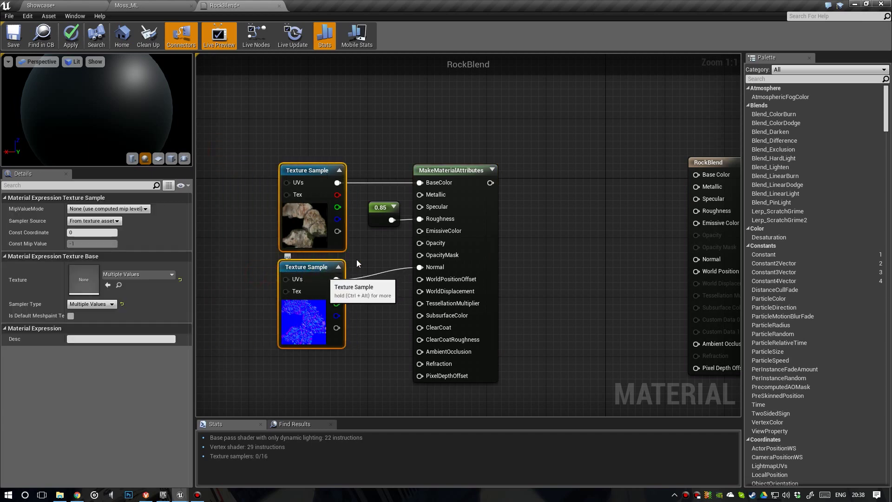
{"action": "scroll", "coordinate": [355, 235], "scroll_direction": "down", "scroll_amount": 3}
{"action": "left_click", "coordinate": [419, 200], "text": "ctrl"}
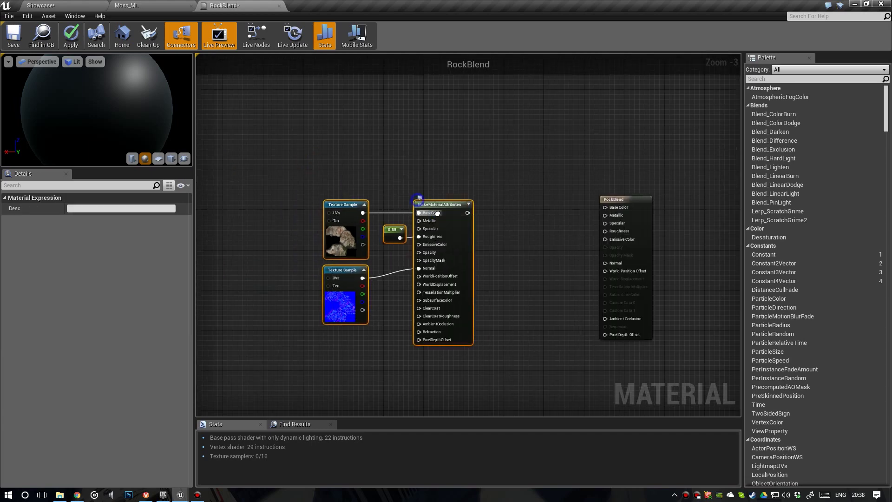
{"action": "right_click_drag", "start_coordinate": [437, 213], "coordinate": [484, 240]}
{"action": "left_click_drag", "start_coordinate": [494, 230], "coordinate": [374, 100]}
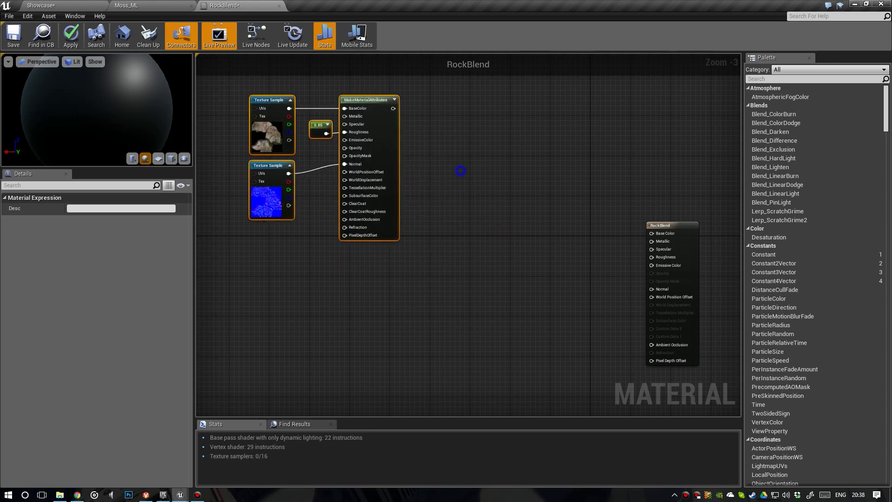
{"action": "right_click_drag", "start_coordinate": [460, 171], "coordinate": [445, 181]}
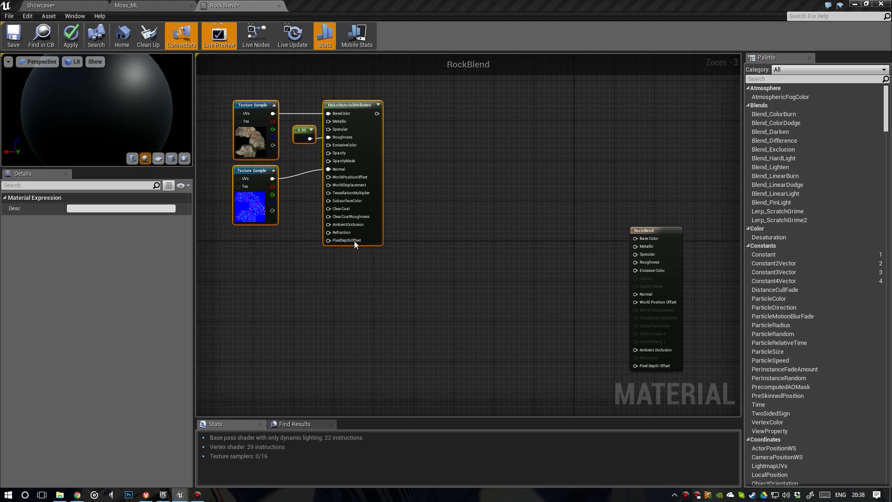
Add the Moss_ML function from the MossTutorial folder to the RockBlend graph and place it below MakeMaterialAttributes
{"action": "left_click", "coordinate": [50, 6]}
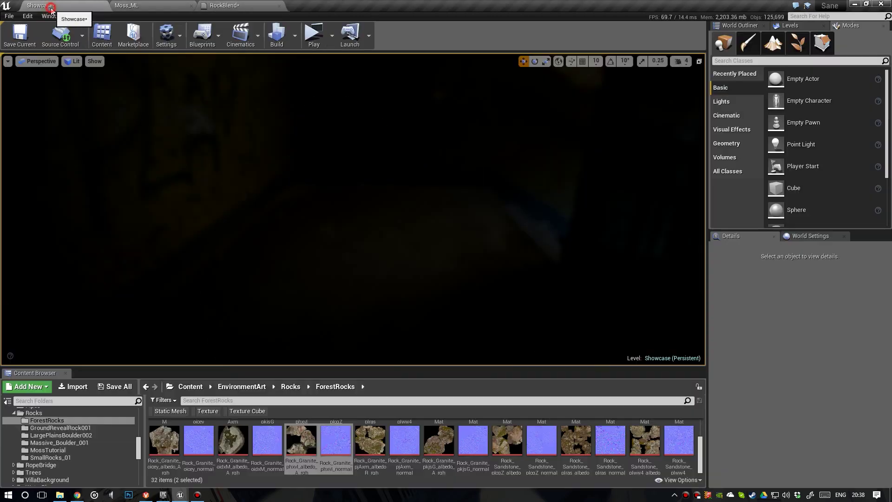
{"action": "left_click", "coordinate": [134, 7]}
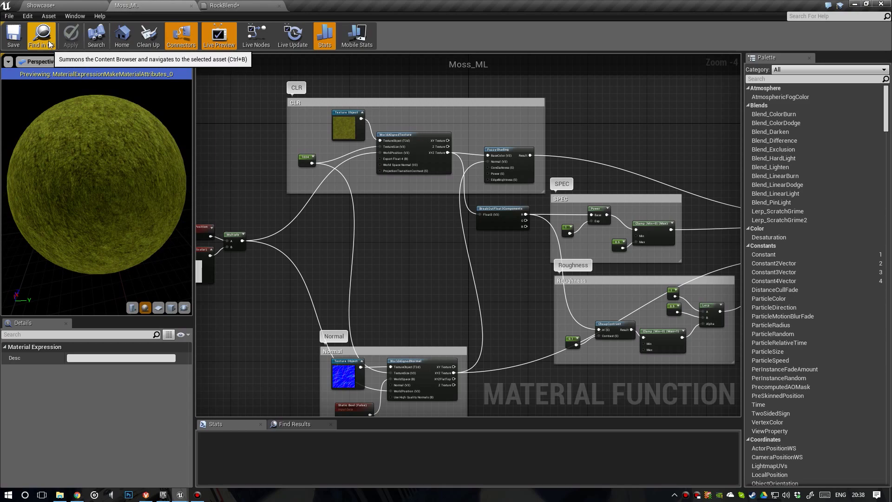
{"action": "left_click", "coordinate": [49, 38]}
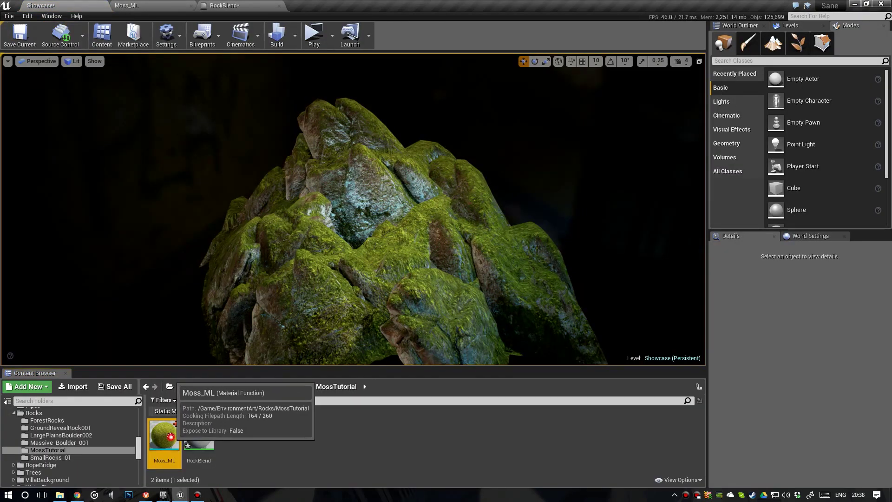
{"action": "left_click_drag", "start_coordinate": [167, 441], "coordinate": [301, 300]}
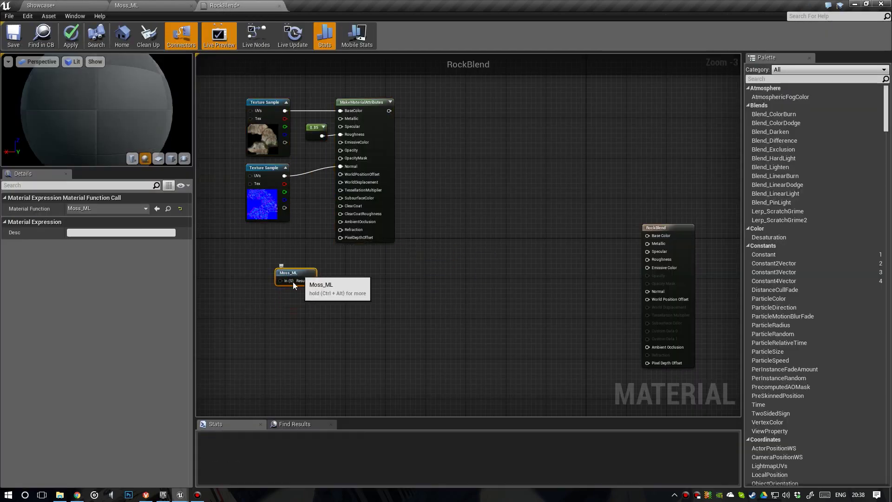
{"action": "scroll", "coordinate": [293, 282], "scroll_direction": "up", "scroll_amount": 3}
{"action": "left_click_drag", "start_coordinate": [354, 266], "coordinate": [459, 274]}
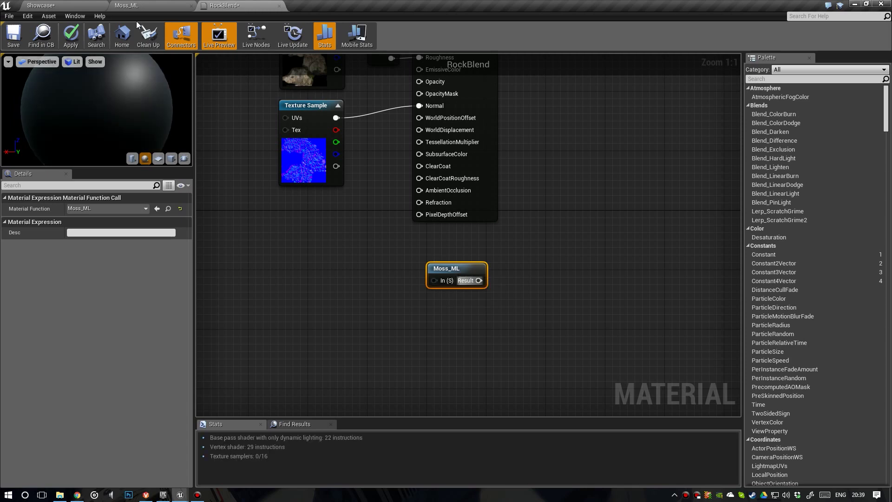
Check the scalar input's settings inside Moss_ML, and connect a Constant of 10 to the Moss_ML node's In input in RockBlend
{"action": "left_click", "coordinate": [140, 7]}
{"action": "right_click_drag", "start_coordinate": [335, 280], "coordinate": [500, 275]}
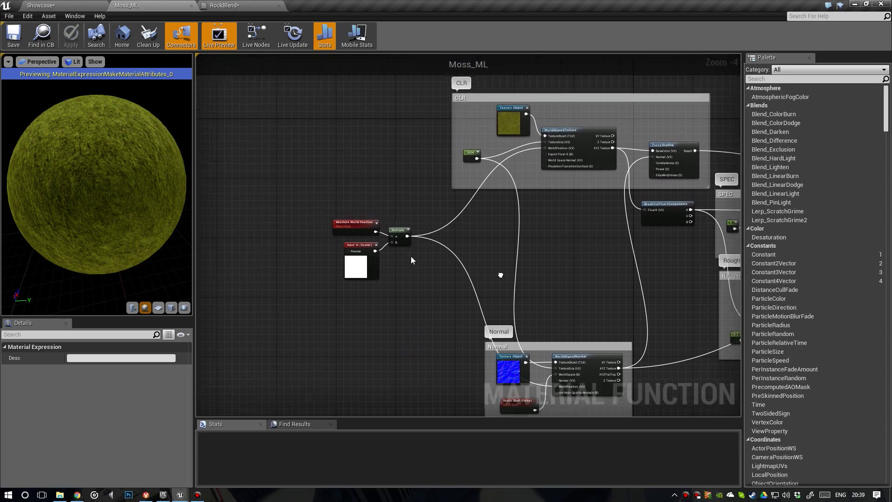
{"action": "scroll", "coordinate": [411, 258], "scroll_direction": "up", "scroll_amount": 4}
{"action": "left_click", "coordinate": [401, 253]}
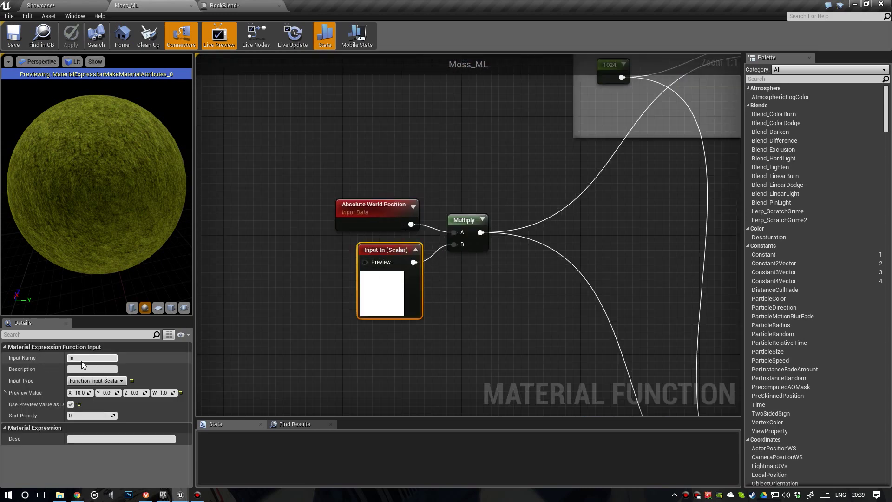
{"action": "left_click", "coordinate": [231, 7]}
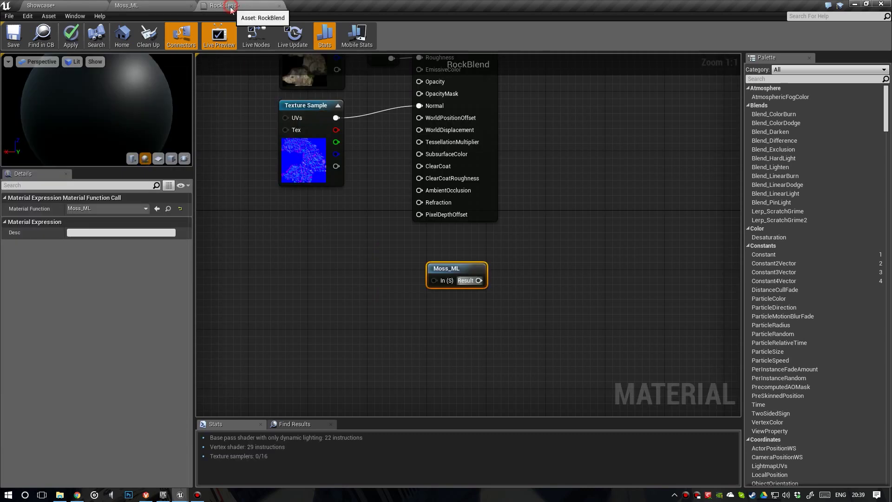
{"action": "mouse_move", "coordinate": [373, 276]}
{"action": "right_mouse_down"}
{"action": "mouse_move", "coordinate": [364, 273]}
{"action": "mouse_move", "coordinate": [378, 274]}
{"action": "right_mouse_up"}
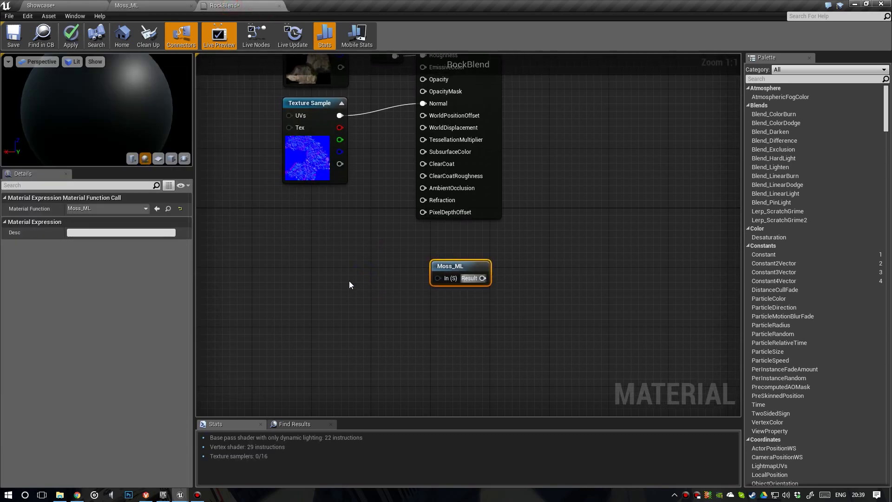
{"action": "left_click", "coordinate": [344, 263]}
{"action": "left_click_drag", "start_coordinate": [359, 280], "coordinate": [439, 281]}
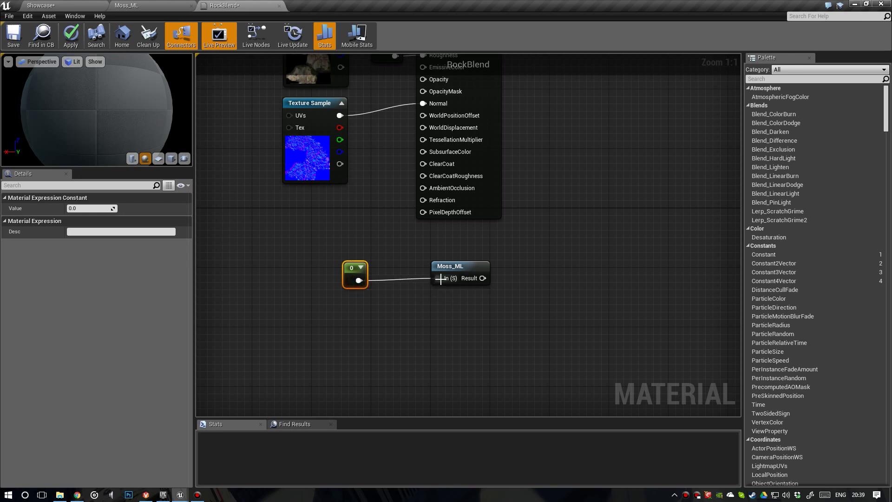
{"action": "left_click", "coordinate": [90, 209]}
{"action": "key", "text": "Return"}
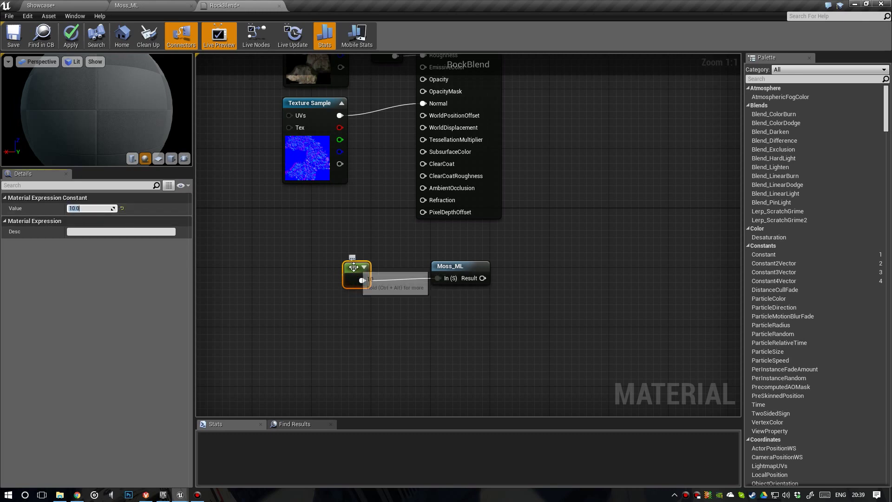
Convert the constant feeding Moss_ML to a scalar parameter named Tiling and line it up with the Moss_ML node
{"action": "right_click", "coordinate": [355, 269]}
{"action": "left_click", "coordinate": [376, 272]}
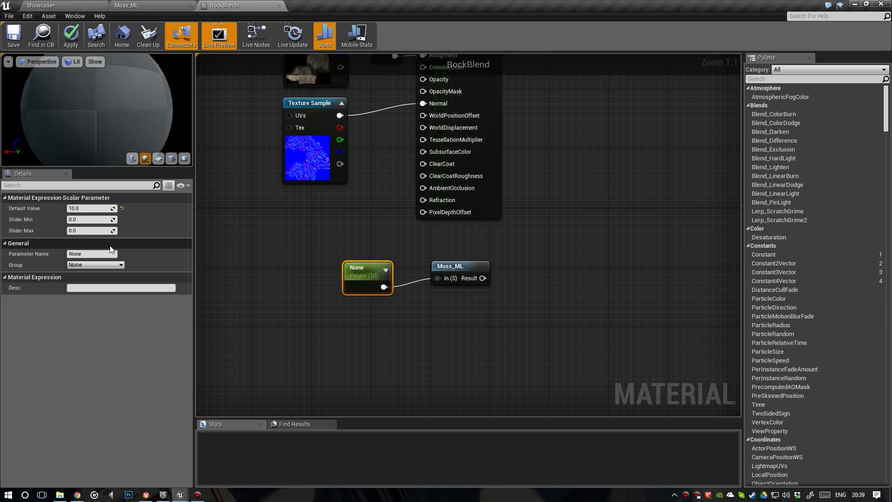
{"action": "left_click", "coordinate": [90, 253]}
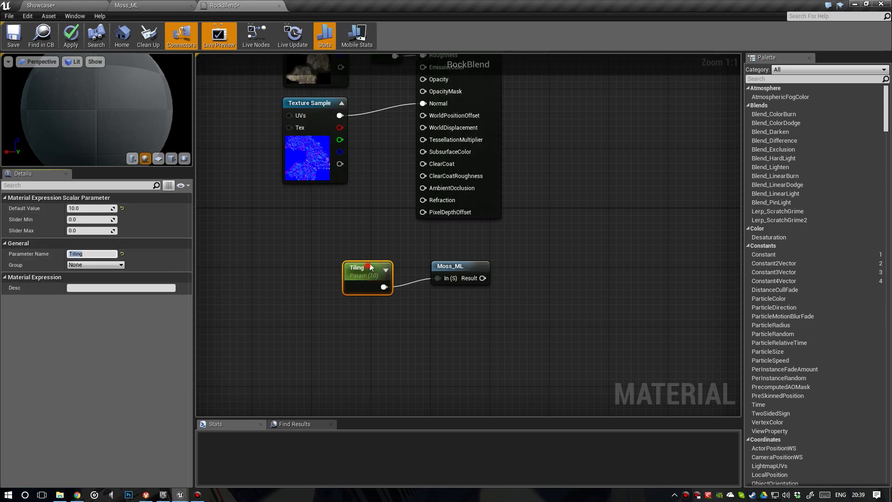
{"action": "left_click_drag", "start_coordinate": [371, 268], "coordinate": [361, 258]}
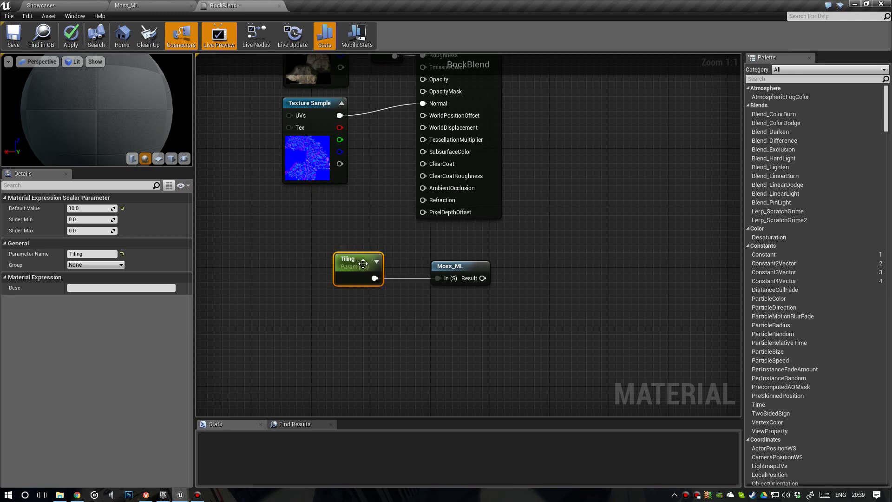
Add a MatLayerBlend_Standard node with MakeMaterialAttributes as its Base Material and the Moss_ML result as its Top Material
{"action": "scroll", "coordinate": [400, 265], "scroll_direction": "down", "scroll_amount": 2}
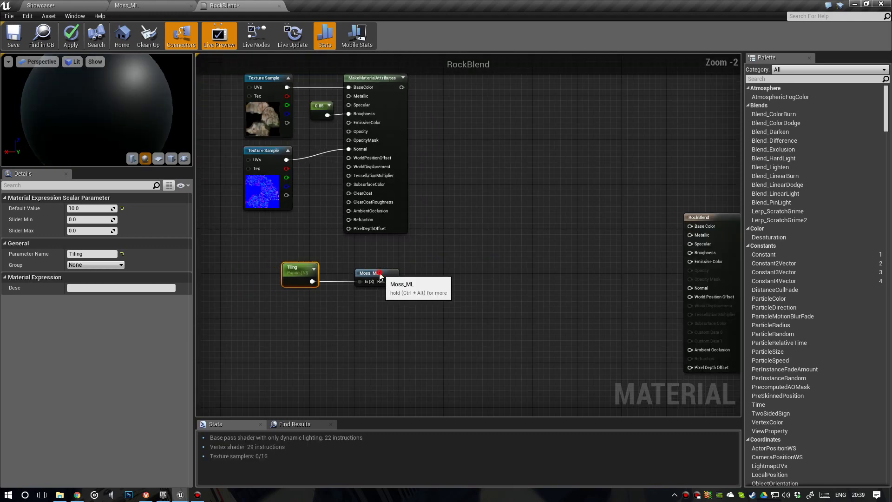
{"action": "left_click", "coordinate": [381, 276]}
{"action": "right_click_drag", "start_coordinate": [429, 261], "coordinate": [362, 308]}
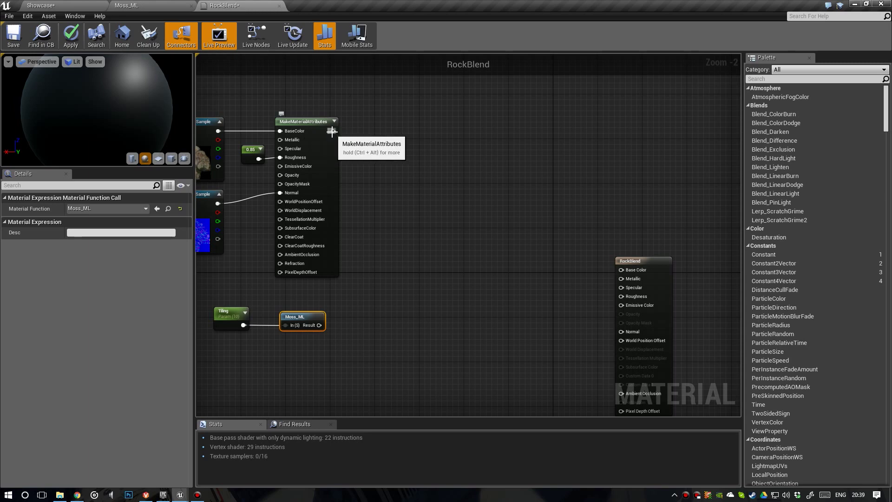
{"action": "left_click_drag", "start_coordinate": [332, 131], "coordinate": [424, 286]}
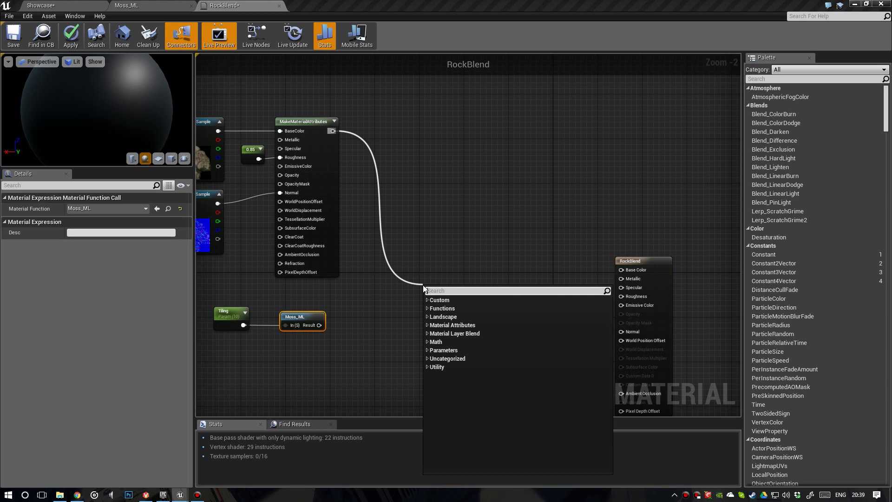
{"action": "type", "text": "matlayerblend"}
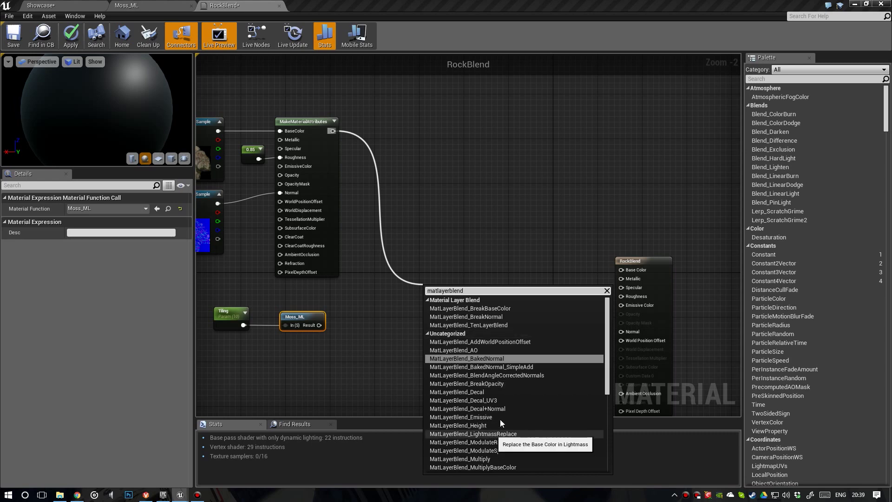
{"action": "scroll", "coordinate": [501, 418], "scroll_direction": "down", "scroll_amount": 3}
{"action": "scroll", "coordinate": [502, 420], "scroll_direction": "down", "scroll_amount": 2}
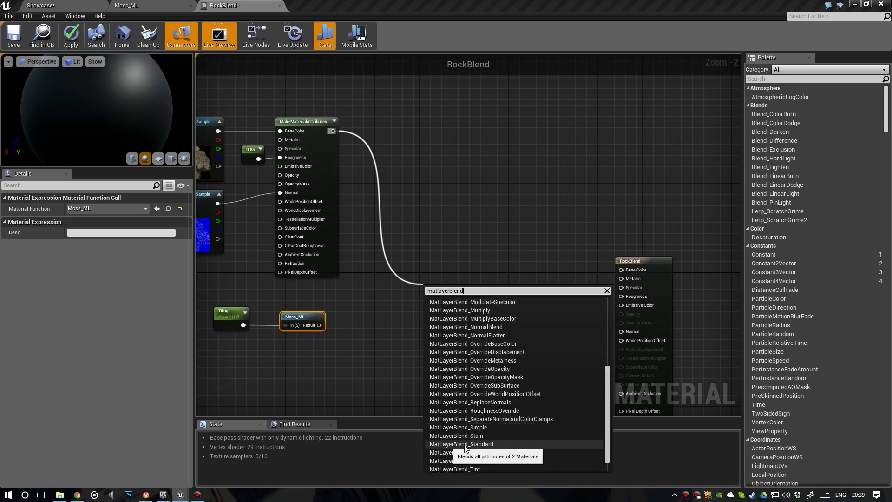
{"action": "left_click", "coordinate": [498, 445]}
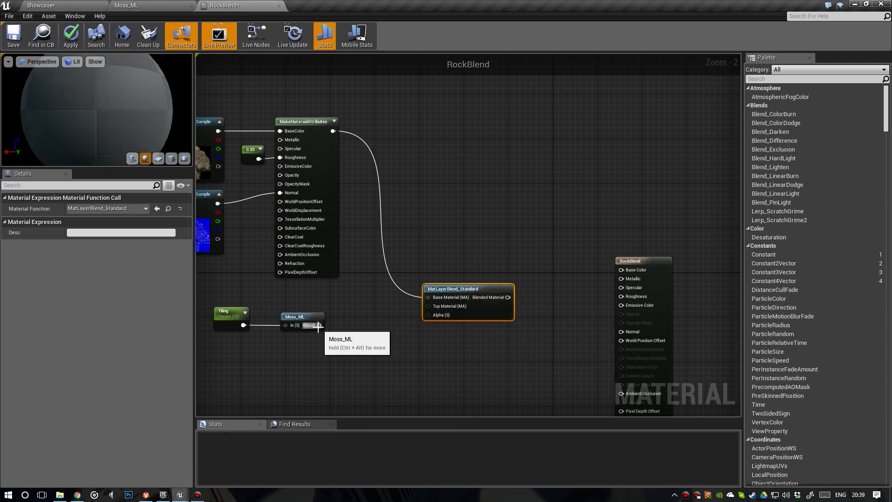
{"action": "left_click_drag", "start_coordinate": [319, 325], "coordinate": [448, 312]}
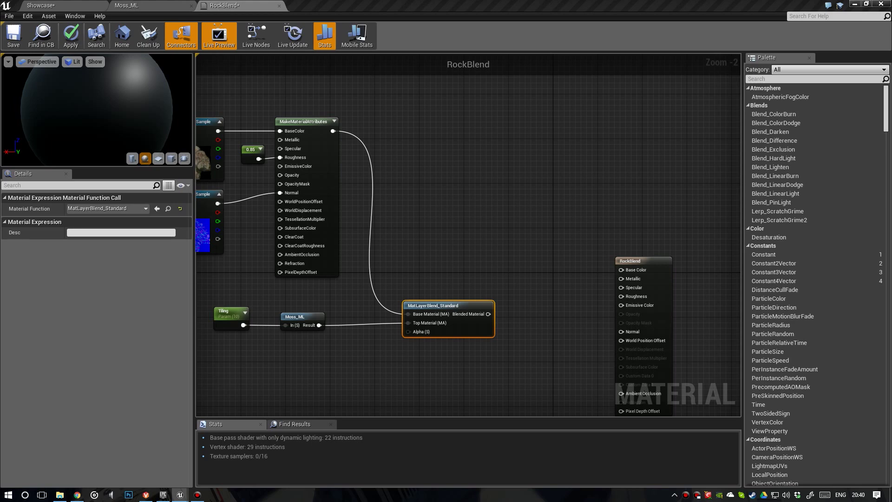
Move the rock texture and MakeMaterialAttributes nodes clear of the moss nodes, and add a LinearInterpolate fed by the normal map's Texture Sample
{"action": "right_click_drag", "start_coordinate": [315, 292], "coordinate": [481, 334]}
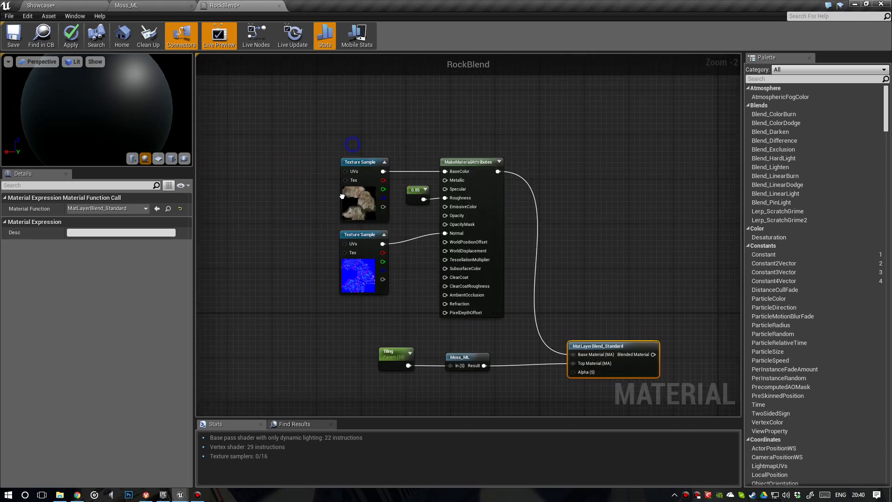
{"action": "left_click_drag", "start_coordinate": [329, 139], "coordinate": [344, 212]}
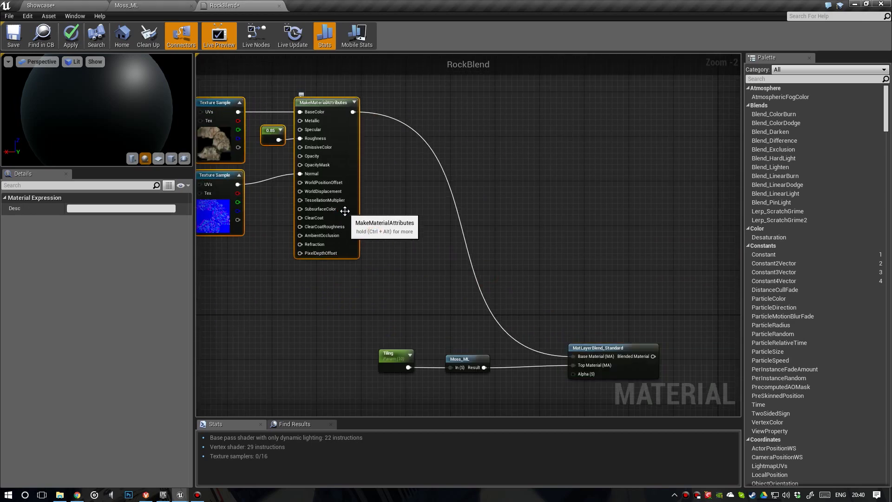
{"action": "right_click_drag", "start_coordinate": [423, 237], "coordinate": [478, 172]}
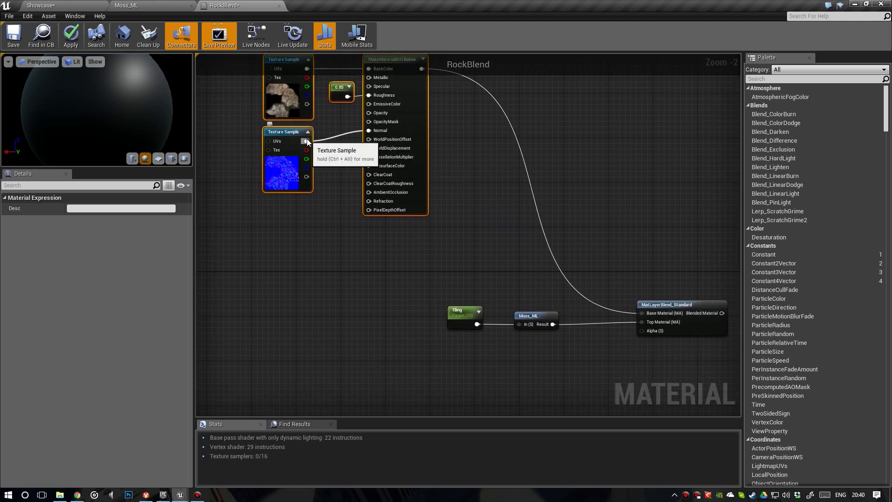
{"action": "left_click_drag", "start_coordinate": [307, 141], "coordinate": [417, 336]}
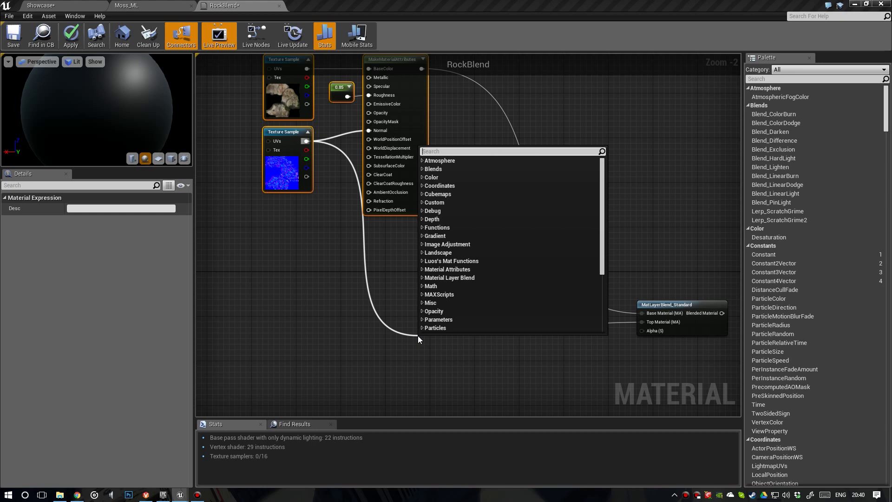
{"action": "type", "text": "lerp"}
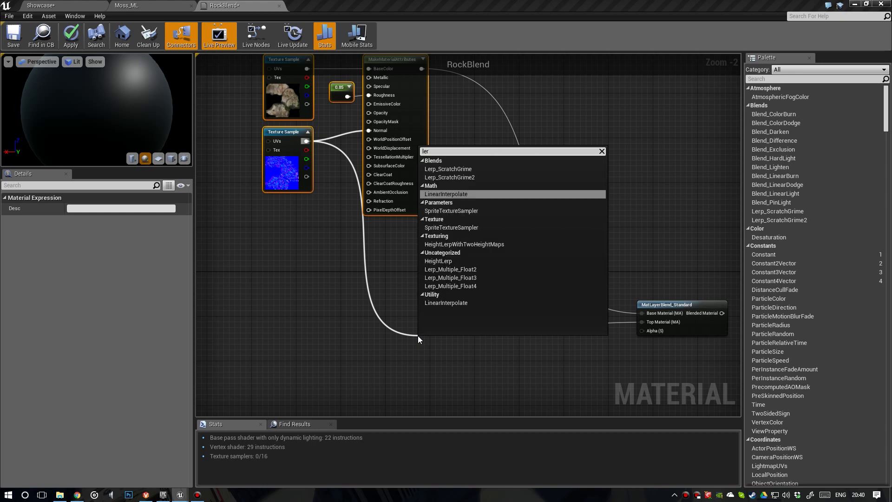
{"action": "key", "text": "Return"}
Move the Tiling, Moss_ML and MatLayerBlend_Standard nodes up beside MakeMaterialAttributes, and place the Lerp node below them
{"action": "right_click_drag", "start_coordinate": [577, 270], "coordinate": [525, 285]}
{"action": "left_click_drag", "start_coordinate": [384, 281], "coordinate": [623, 330]}
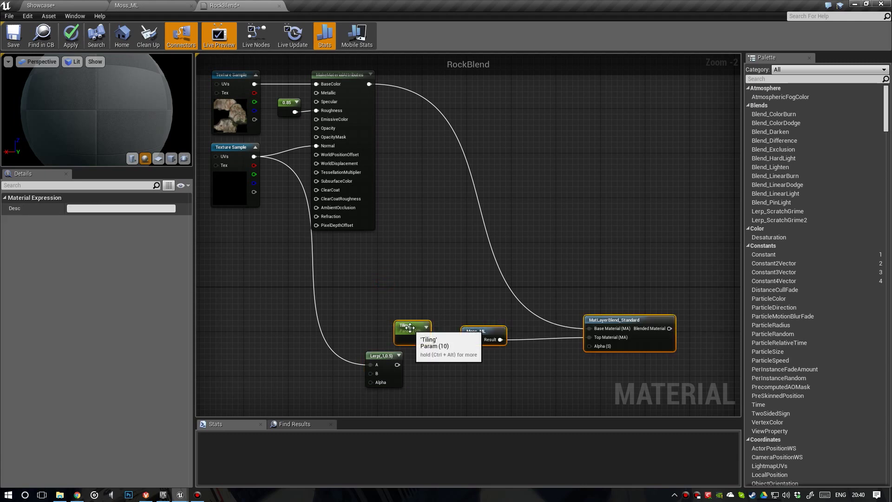
{"action": "right_click_drag", "start_coordinate": [424, 305], "coordinate": [408, 273]}
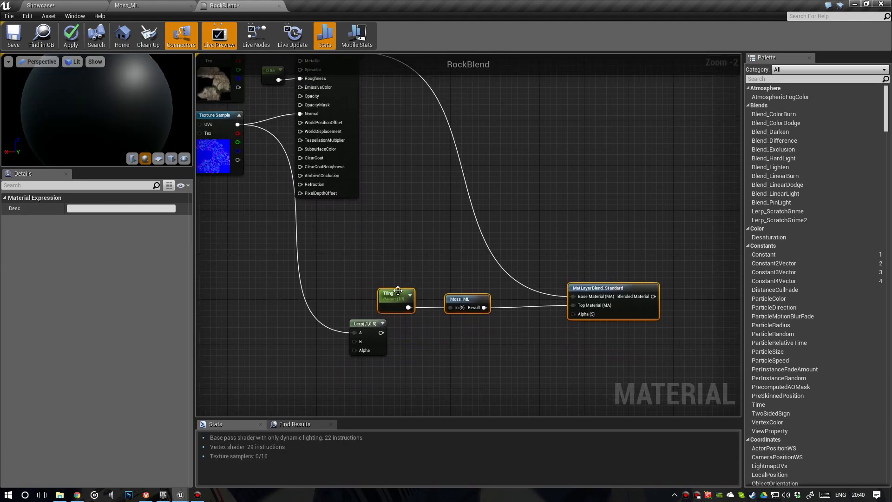
{"action": "left_click_drag", "start_coordinate": [398, 294], "coordinate": [402, 176]}
{"action": "left_click", "coordinate": [410, 278]}
{"action": "right_click_drag", "start_coordinate": [409, 278], "coordinate": [439, 281]}
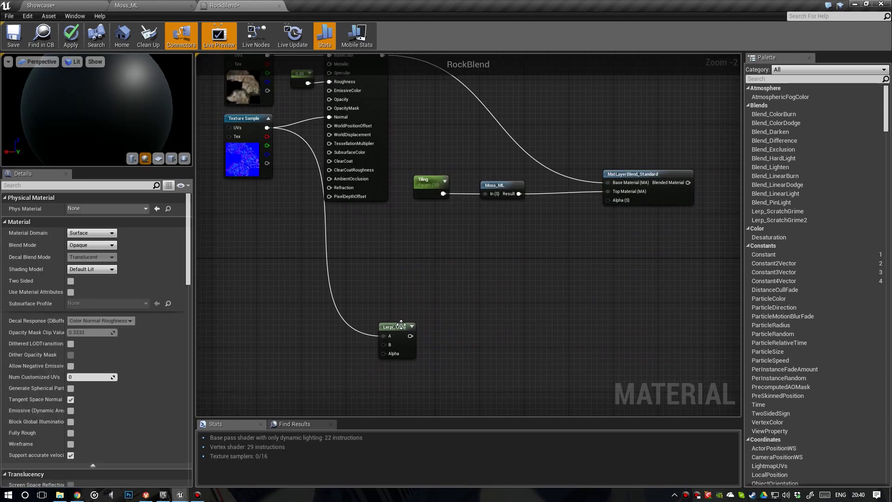
{"action": "left_click_drag", "start_coordinate": [401, 326], "coordinate": [363, 250]}
Transfer the normal map's connection from the Lerp's A input to B, and add a collapsed Constant3Vector beside the Lerp
{"action": "scroll", "coordinate": [365, 251], "scroll_direction": "up", "scroll_amount": 2}
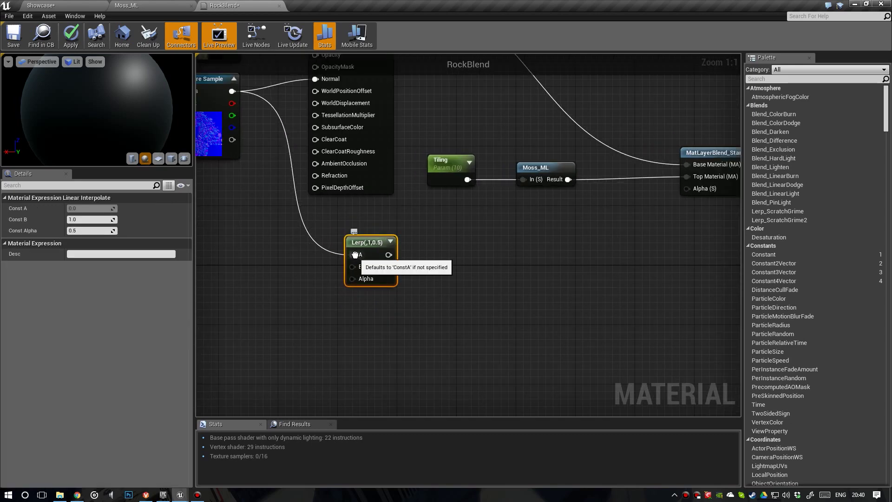
{"action": "left_click_drag", "start_coordinate": [355, 255], "coordinate": [453, 260], "text": "ctrl"}
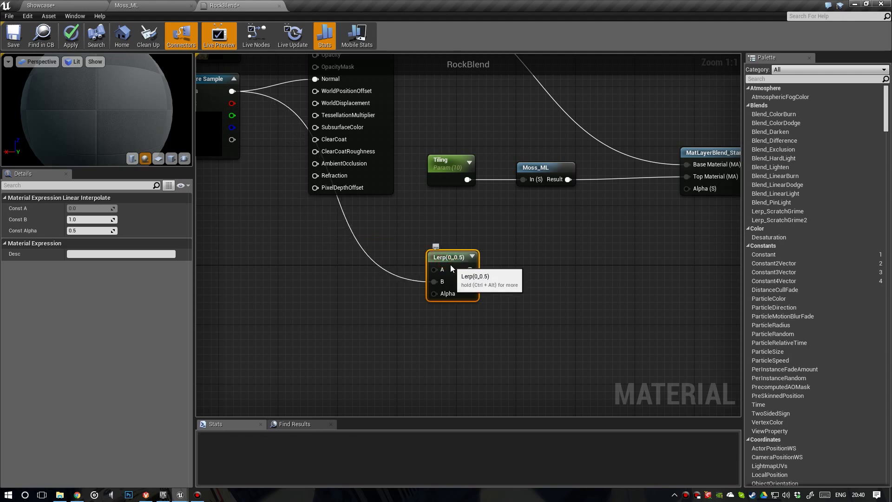
{"action": "left_click", "coordinate": [345, 230]}
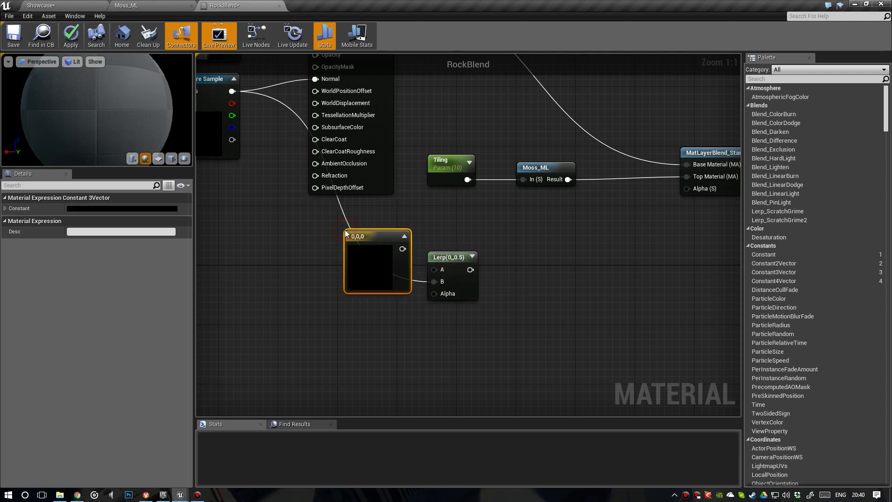
{"action": "left_click", "coordinate": [403, 238]}
{"action": "left_click_drag", "start_coordinate": [352, 238], "coordinate": [367, 237]}
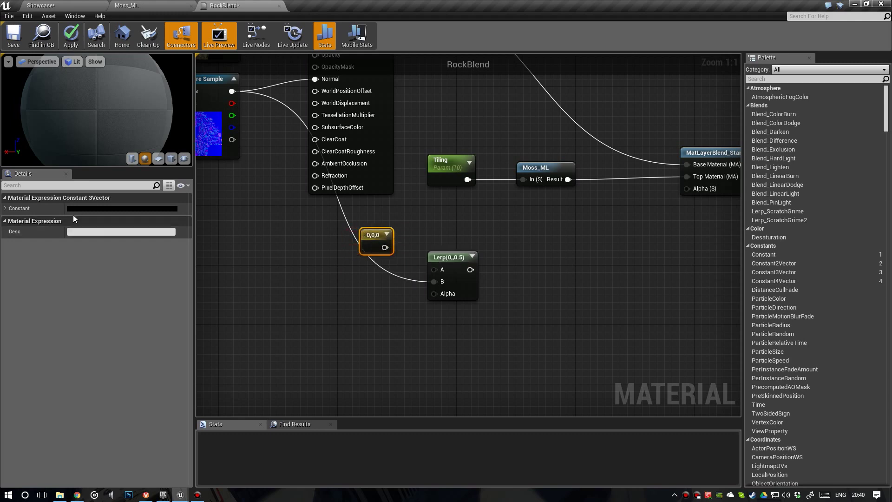
Set the Constant3Vector to 0,0,1 and connect it to the Lerp's A input
{"action": "left_click", "coordinate": [5, 209]}
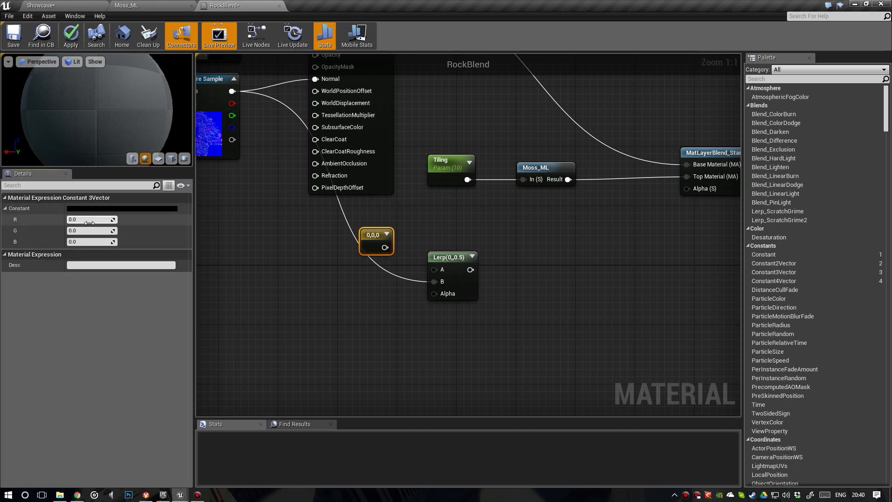
{"action": "left_click", "coordinate": [85, 239]}
{"action": "type", "text": "1"}
{"action": "key", "text": "Return"}
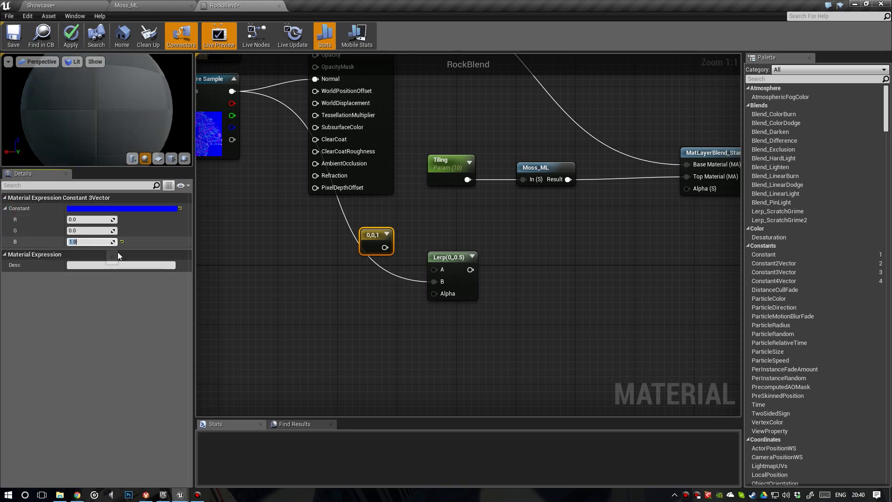
{"action": "left_click_drag", "start_coordinate": [384, 248], "coordinate": [434, 270]}
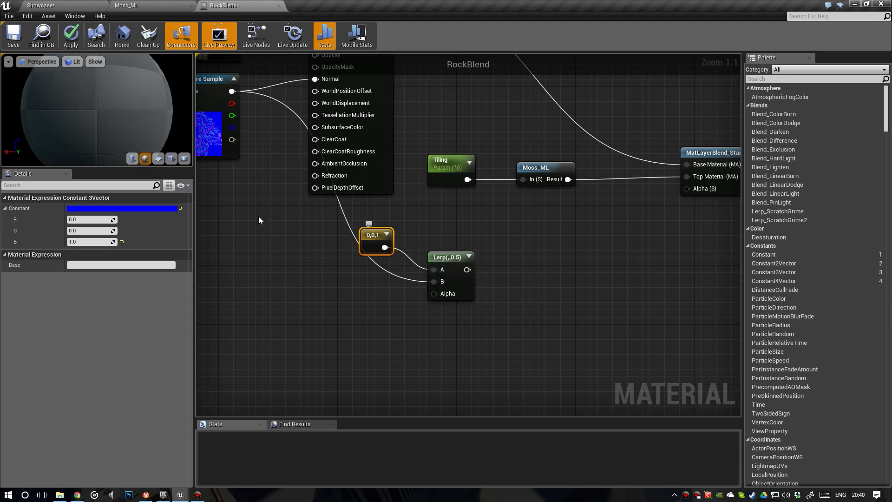
Examine the 0,0,1 constant's color in the Color Picker and cancel without changing it
{"action": "left_click", "coordinate": [133, 208]}
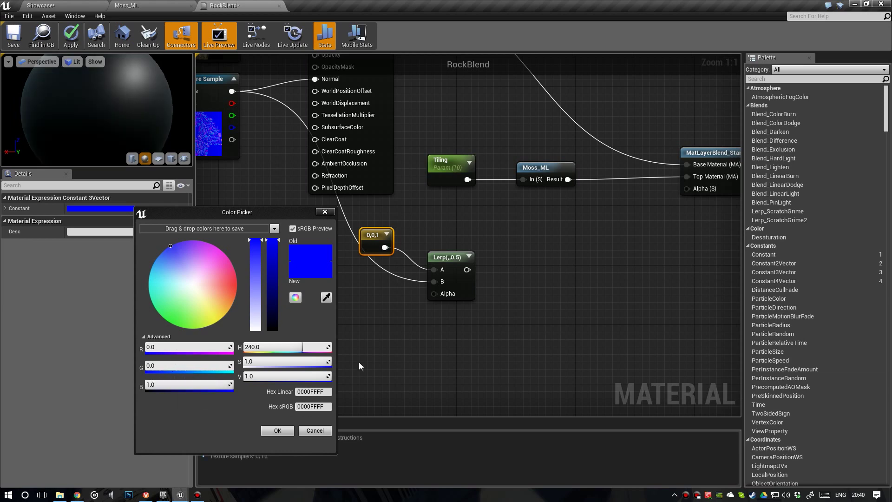
{"action": "left_click", "coordinate": [318, 433]}
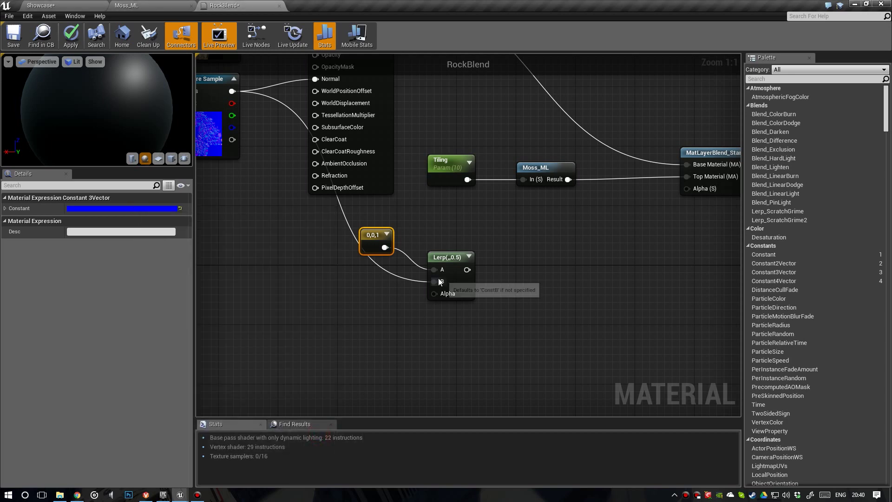
{"action": "right_click_drag", "start_coordinate": [381, 296], "coordinate": [373, 299]}
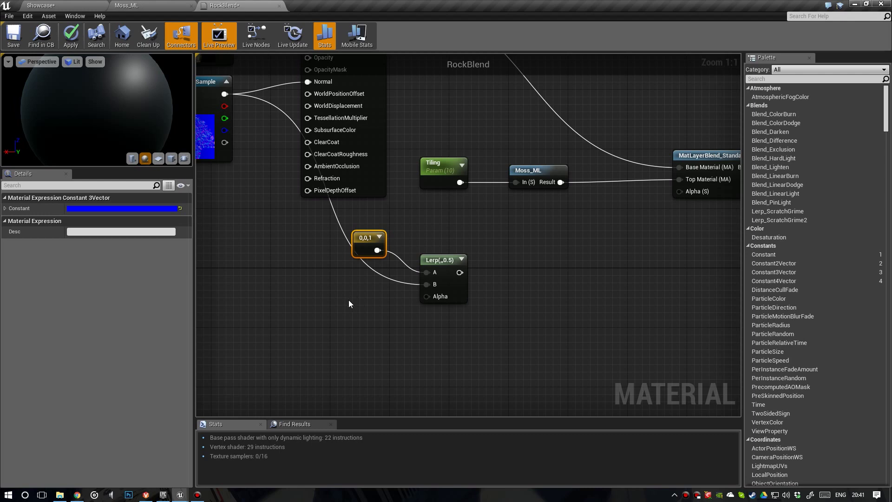
Add a scalar parameter named BlendNormal and place it below the 0,0,1 constant, near the Lerp's Alpha input
{"action": "left_click", "coordinate": [349, 302]}
{"action": "right_click", "coordinate": [352, 304]}
{"action": "left_click", "coordinate": [365, 309]}
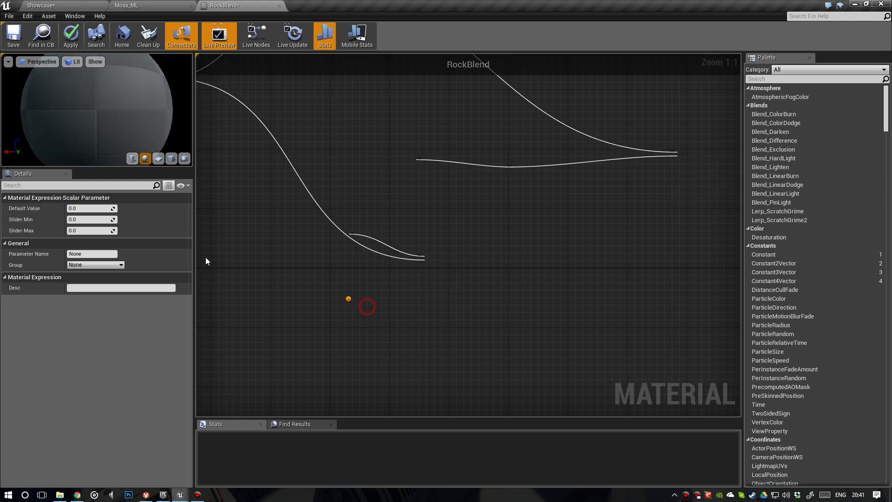
{"action": "left_click", "coordinate": [96, 253]}
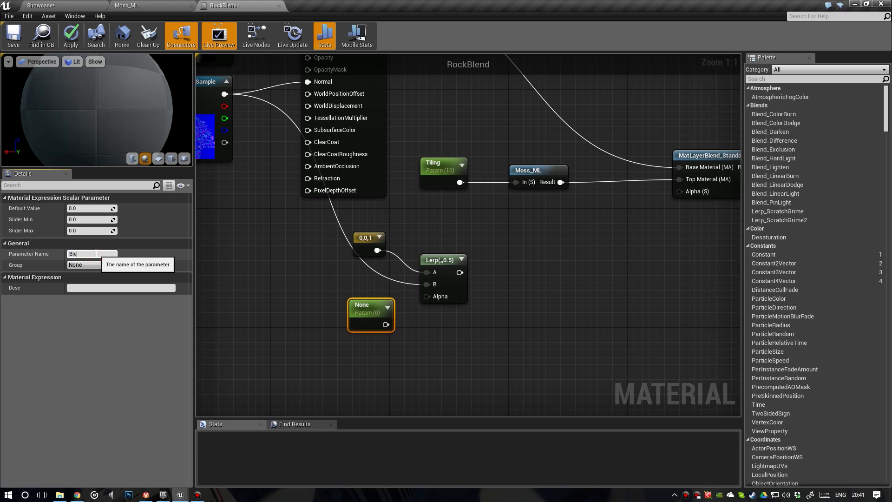
{"action": "type", "text": "BlendNormal"}
{"action": "key", "text": "Return"}
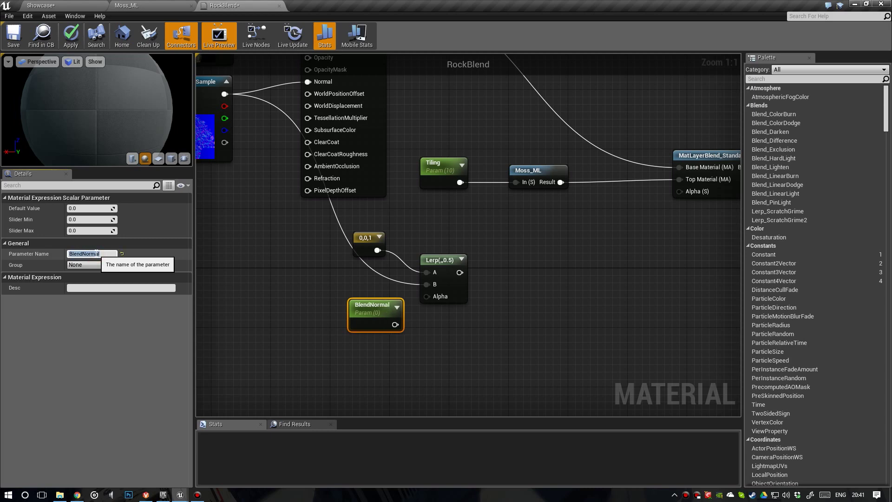
{"action": "left_click_drag", "start_coordinate": [372, 307], "coordinate": [361, 298]}
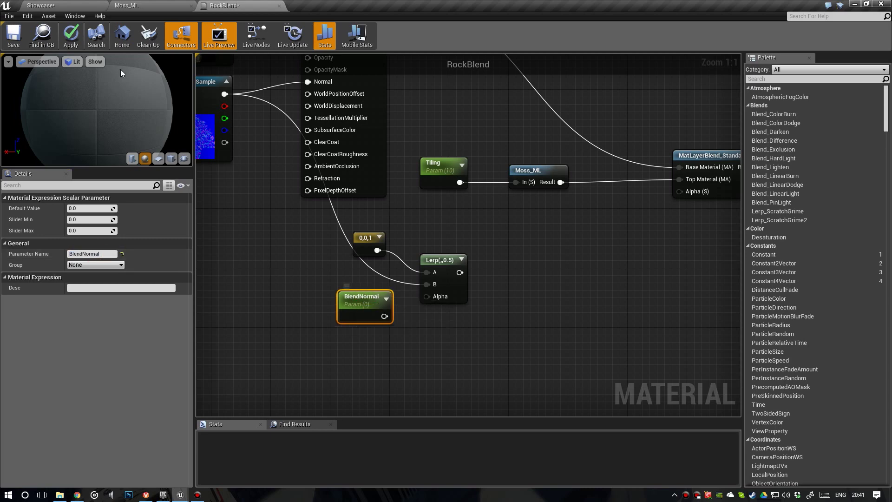
Open the Showcase rock's ForestRockGranite03_Mat instance in a separate window beside the viewport and show its World Aligned Blend parameters
{"action": "left_click", "coordinate": [57, 6]}
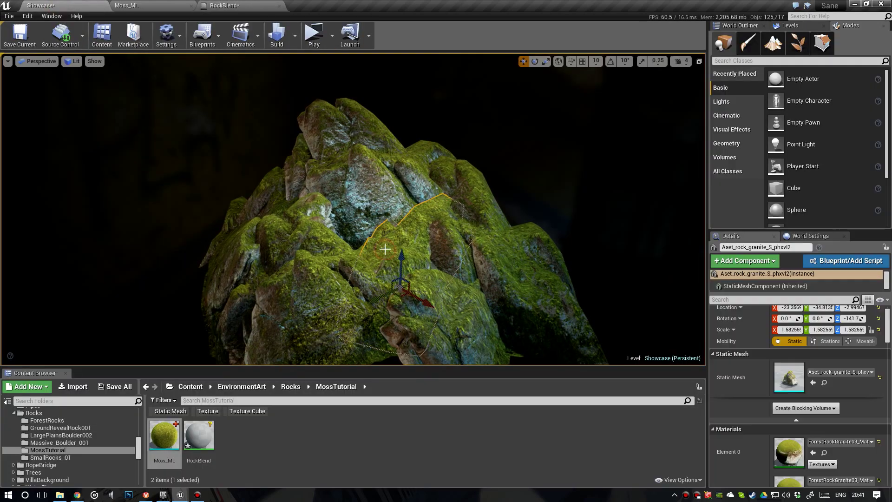
{"action": "double_click", "coordinate": [789, 447]}
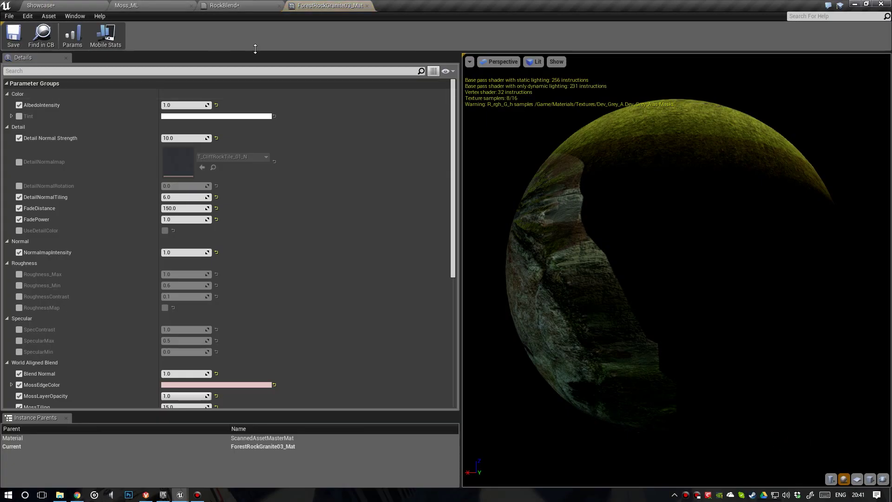
{"action": "left_click_drag", "start_coordinate": [324, 27], "coordinate": [837, 41]}
{"action": "left_click_drag", "start_coordinate": [744, 230], "coordinate": [745, 461]}
{"action": "scroll", "coordinate": [812, 336], "scroll_direction": "down", "scroll_amount": 5}
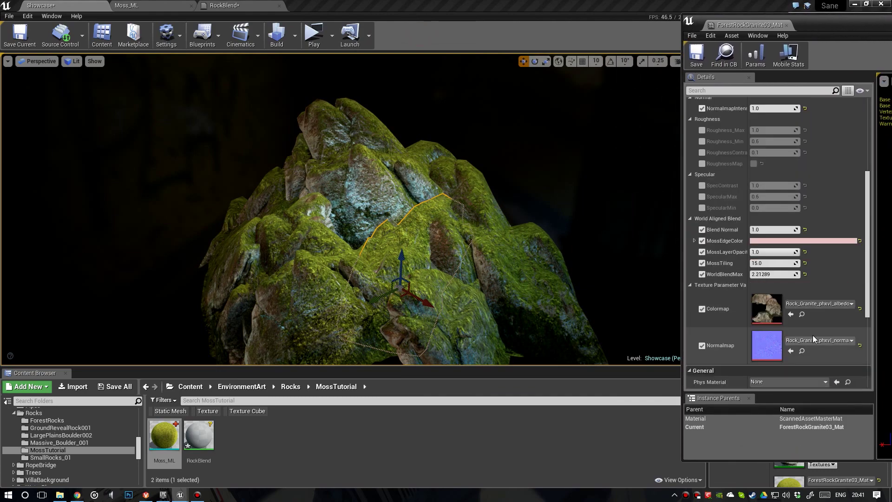
Compare the moss on the rocks with Blend Normal at 0 and at 1, leave it at 1, and close the instance
{"action": "left_click", "coordinate": [779, 229]}
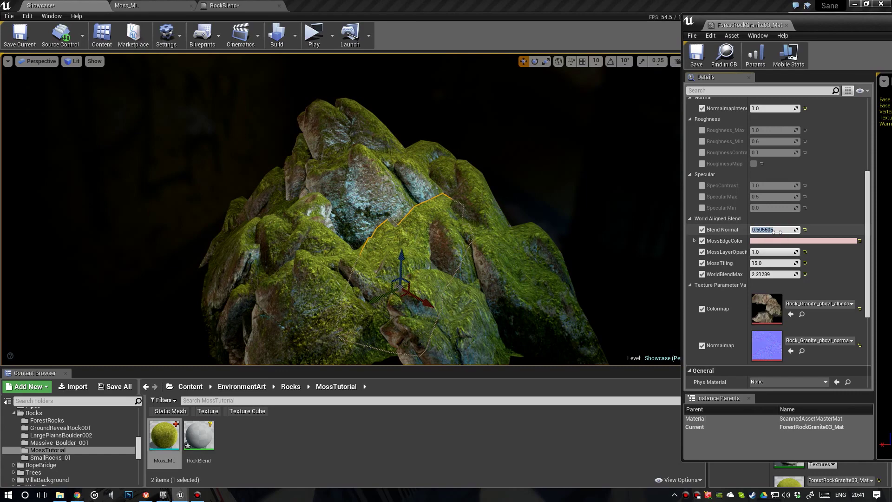
{"action": "type", "text": "0"}
{"action": "key", "text": "Return"}
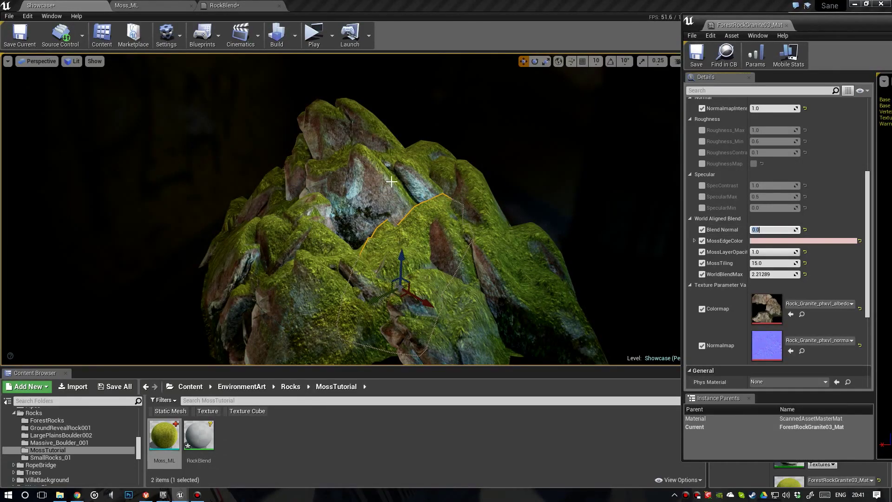
{"action": "type", "text": "1"}
{"action": "key", "text": "Return"}
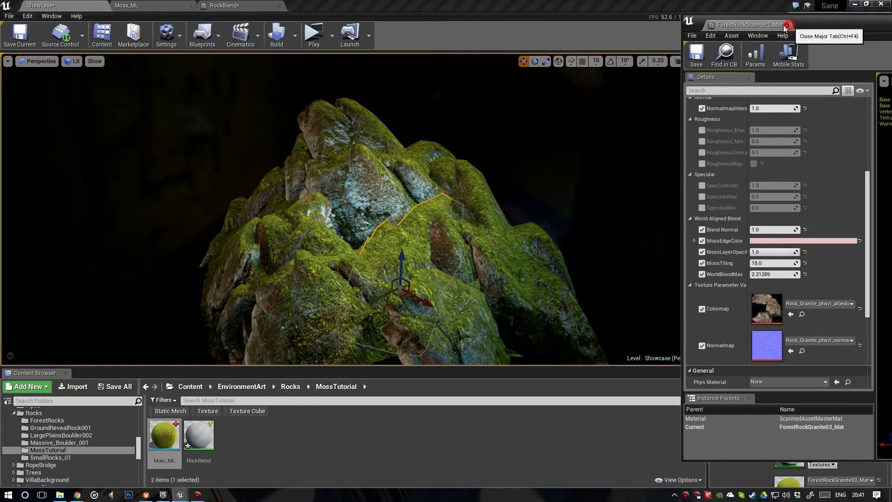
{"action": "left_click", "coordinate": [787, 25]}
Connect BlendNormal to the Lerp's Alpha in RockBlend, and set the parameter's default value to 1
{"action": "left_click", "coordinate": [224, 6]}
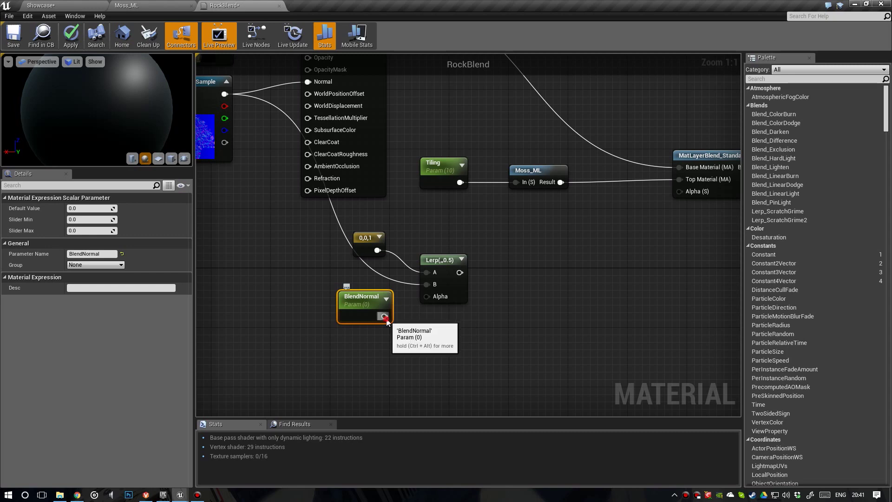
{"action": "left_click_drag", "start_coordinate": [385, 316], "coordinate": [434, 297]}
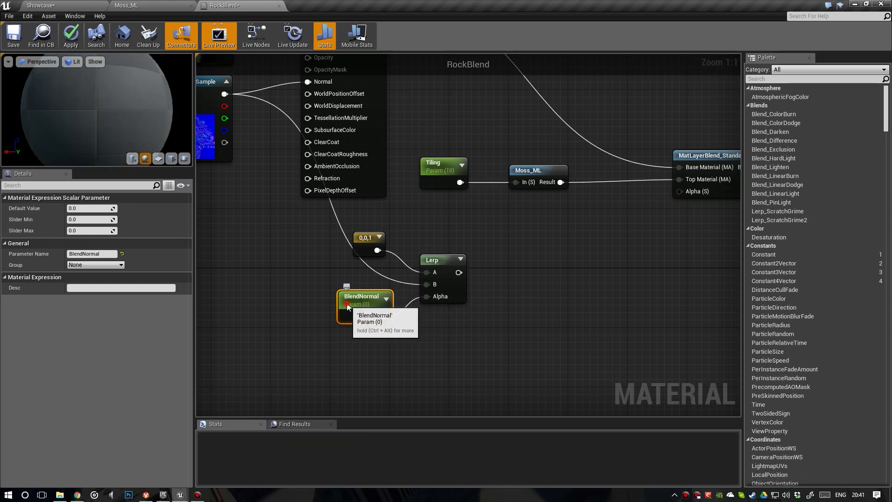
{"action": "left_click", "coordinate": [89, 208]}
{"action": "type", "text": "1"}
{"action": "key", "text": "Return"}
{"action": "right_click_drag", "start_coordinate": [289, 268], "coordinate": [223, 267]}
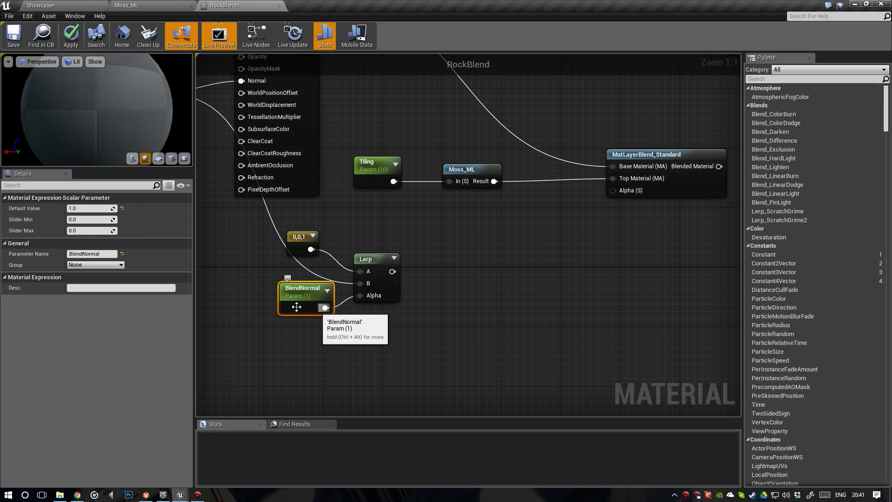
{"action": "left_click_drag", "start_coordinate": [299, 305], "coordinate": [292, 305]}
Add a Transform vector node fed by the Lerp's output
{"action": "right_click_drag", "start_coordinate": [447, 313], "coordinate": [384, 321]}
{"action": "left_click_drag", "start_coordinate": [312, 286], "coordinate": [371, 258]}
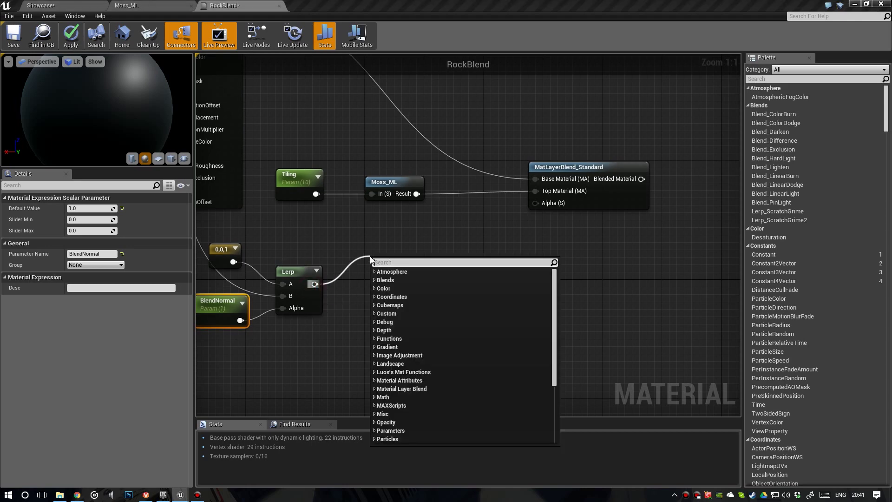
{"action": "type", "text": "trans"}
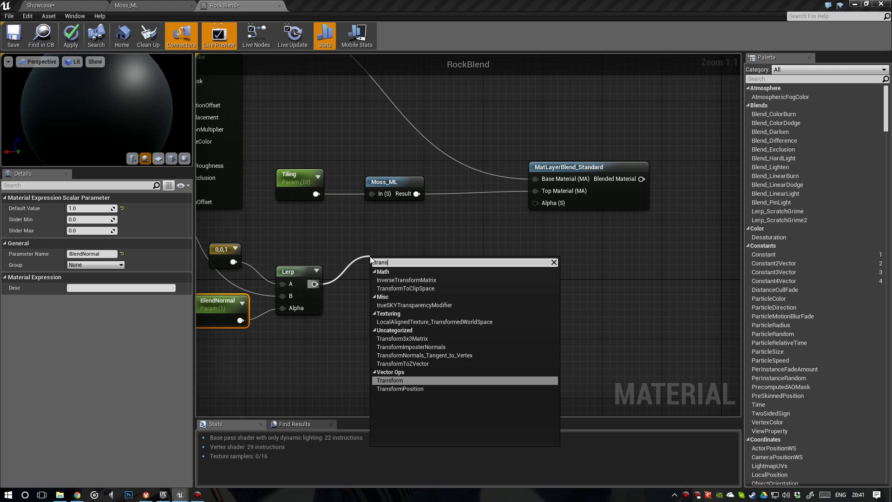
{"action": "type", "text": "form"}
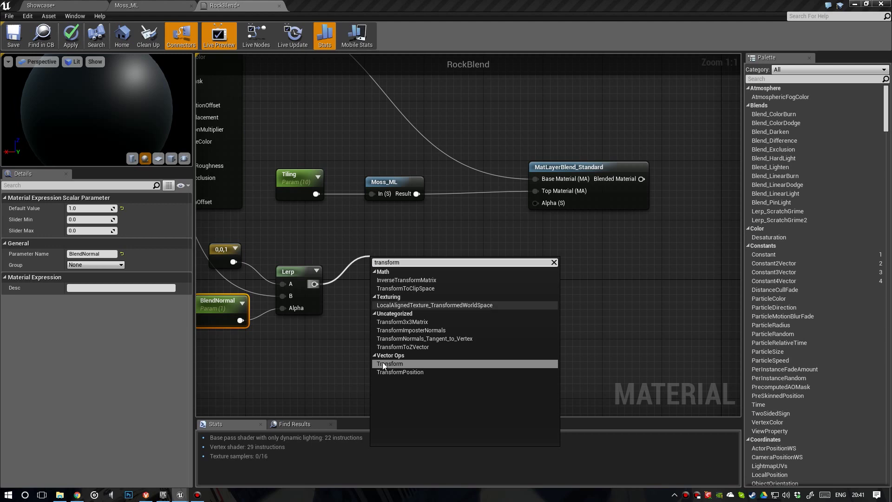
{"action": "left_click", "coordinate": [422, 364]}
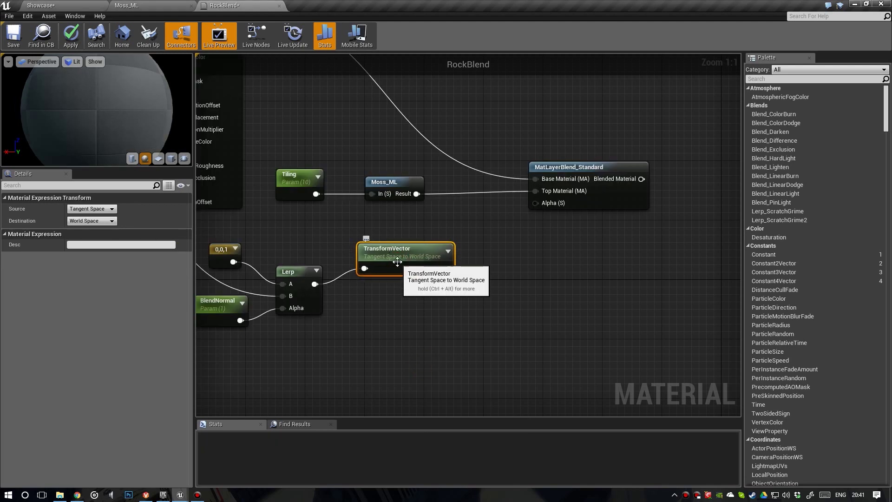
Review the normal-map branch leading into TransformVector, check the mossy rocks in the Showcase level, and return to RockBlend
{"action": "right_click_drag", "start_coordinate": [358, 294], "coordinate": [447, 303]}
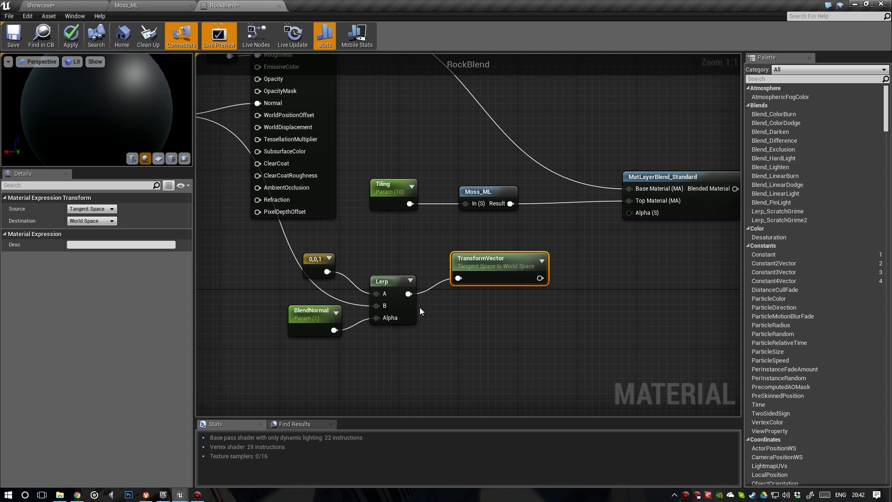
{"action": "right_click_drag", "start_coordinate": [396, 294], "coordinate": [502, 338]}
{"action": "mouse_move", "coordinate": [442, 290]}
{"action": "right_mouse_down"}
{"action": "mouse_move", "coordinate": [383, 274]}
{"action": "mouse_move", "coordinate": [439, 283]}
{"action": "right_mouse_up"}
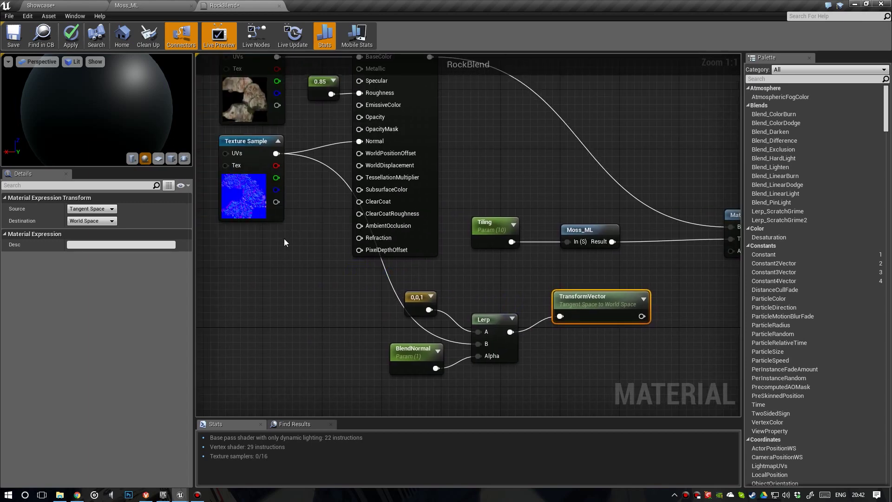
{"action": "left_click", "coordinate": [140, 5]}
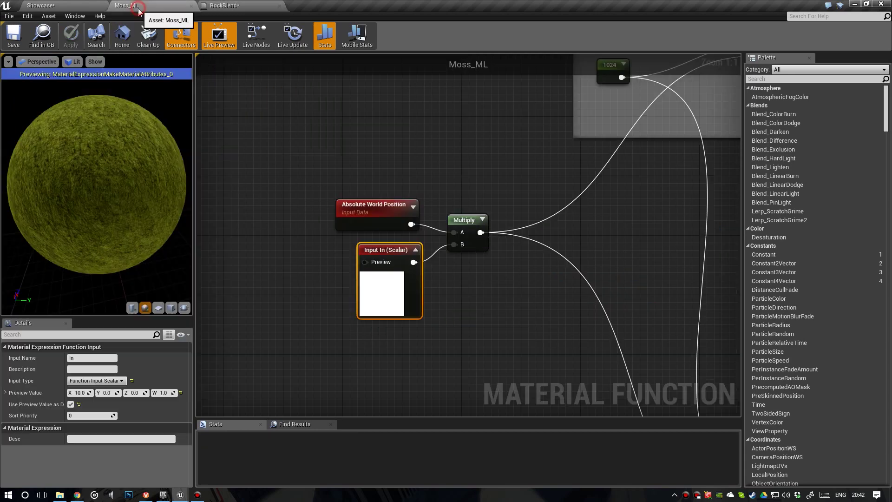
{"action": "left_click", "coordinate": [33, 5]}
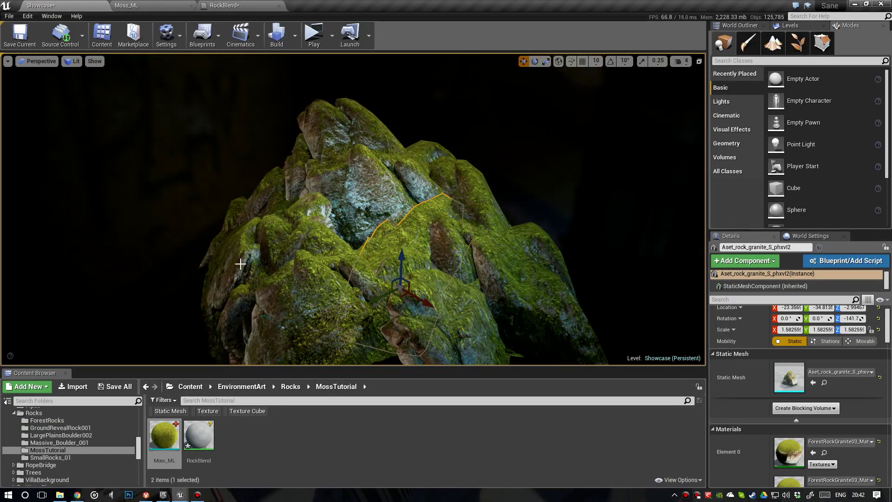
{"action": "left_click", "coordinate": [226, 6]}
Search the available material nodes for "trans" to locate the Transform vector node
{"action": "right_click_drag", "start_coordinate": [614, 296], "coordinate": [390, 260]}
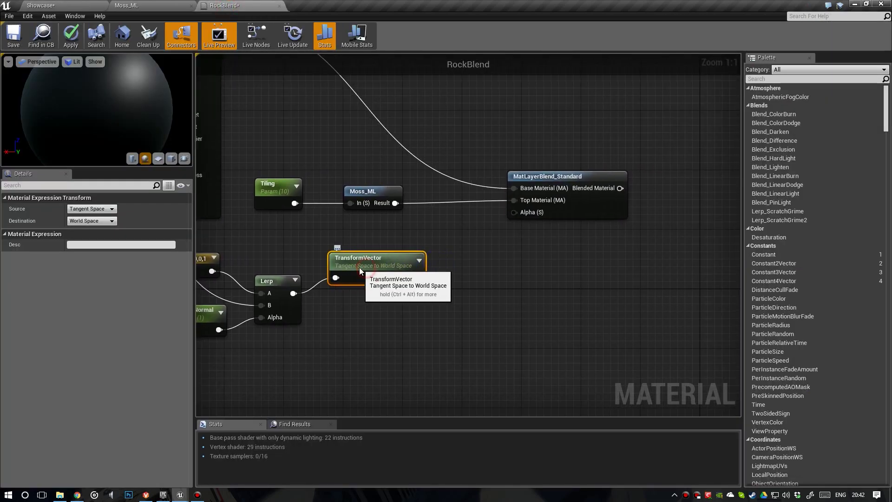
{"action": "right_click", "coordinate": [355, 311]}
{"action": "type", "text": "tre"}
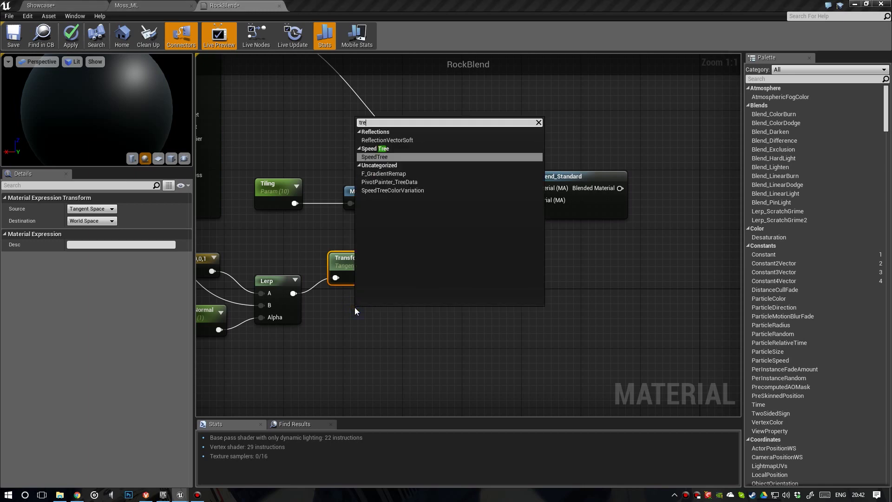
{"action": "key", "text": "BackSpace"}
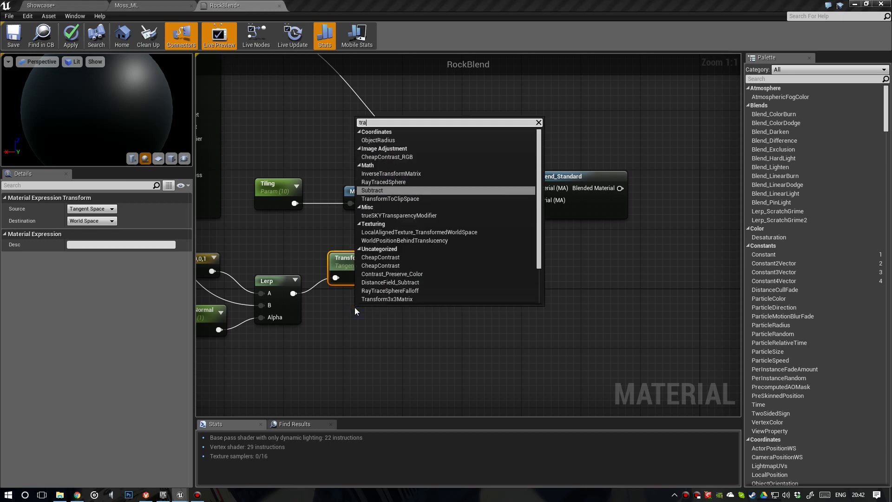
{"action": "type", "text": "ans"}
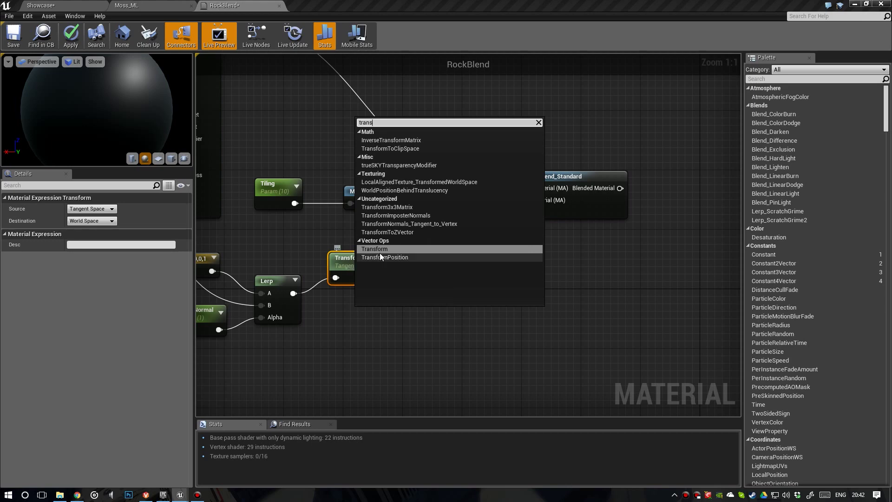
Add a Normalize node fed by the TransformVector output
{"action": "right_click_drag", "start_coordinate": [483, 338], "coordinate": [503, 328]}
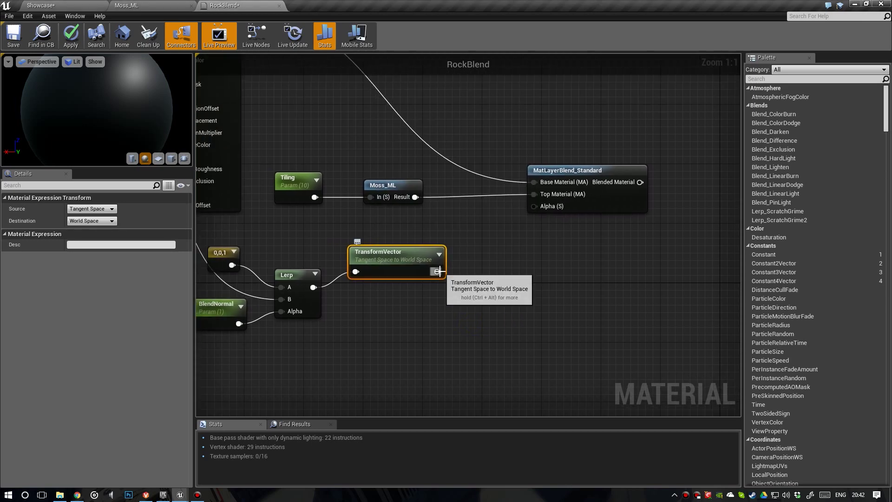
{"action": "left_click_drag", "start_coordinate": [437, 271], "coordinate": [475, 274]}
{"action": "type", "text": "norm"}
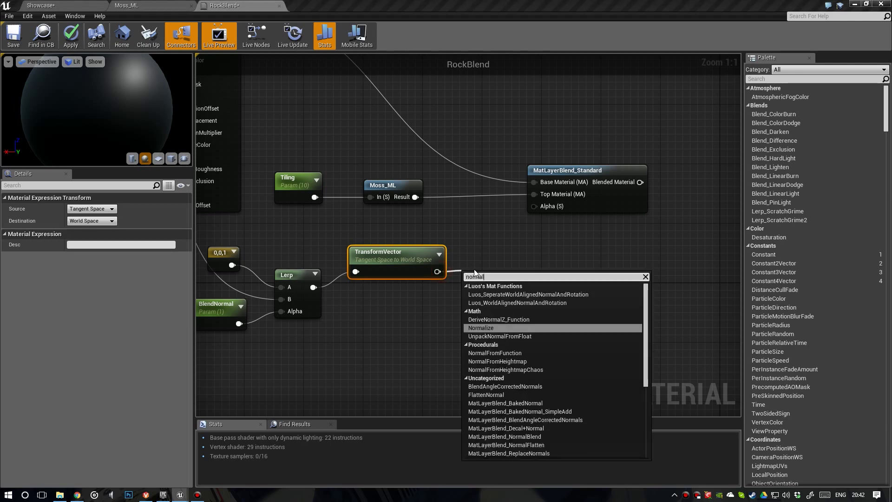
{"action": "type", "text": "al"}
{"action": "key", "text": "Return"}
Add a DotProduct node with the Normalize output in A and the 0,0,1 constant in B
{"action": "left_click_drag", "start_coordinate": [478, 275], "coordinate": [540, 295]}
{"action": "type", "text": "dot"}
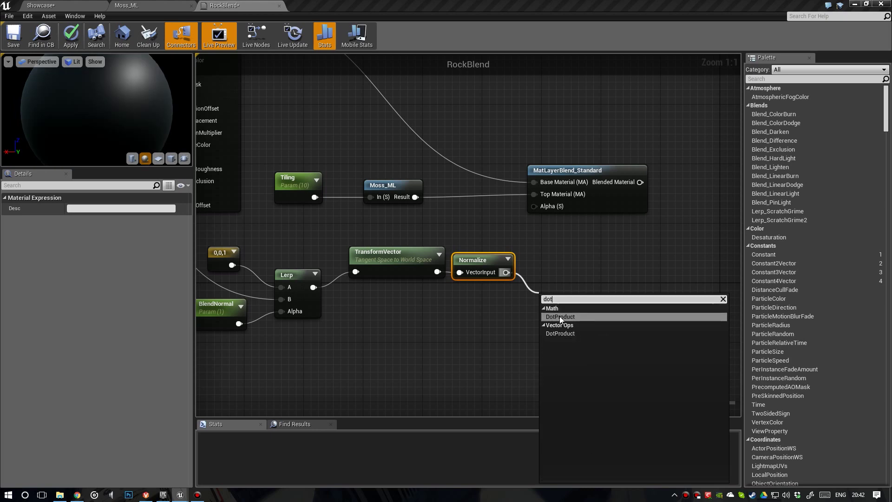
{"action": "left_click", "coordinate": [560, 317]}
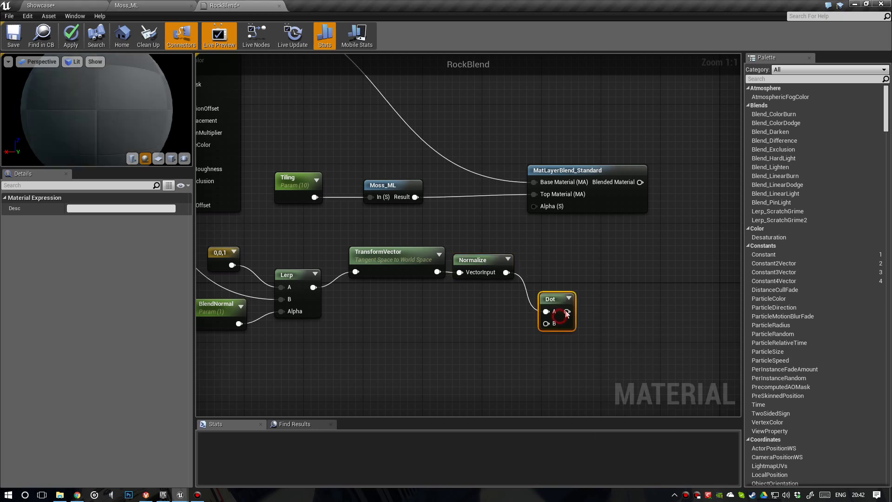
{"action": "left_click_drag", "start_coordinate": [549, 298], "coordinate": [551, 283]}
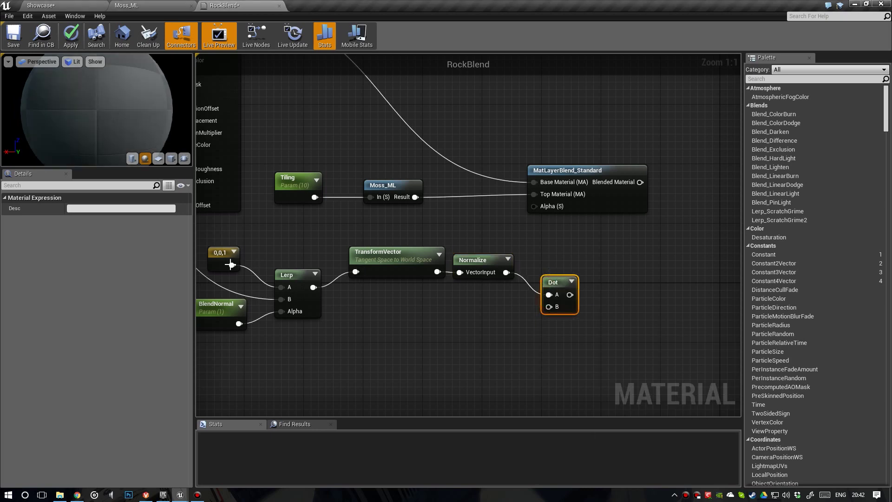
{"action": "left_click_drag", "start_coordinate": [232, 265], "coordinate": [550, 307]}
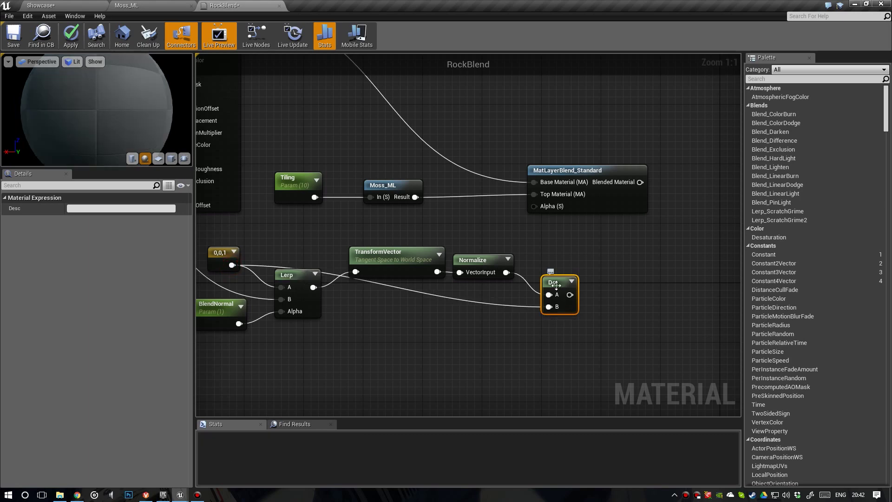
Add a ConstantBiasScale node fed by the Dot output and place it beside the Dot node
{"action": "right_click_drag", "start_coordinate": [604, 293], "coordinate": [547, 287]}
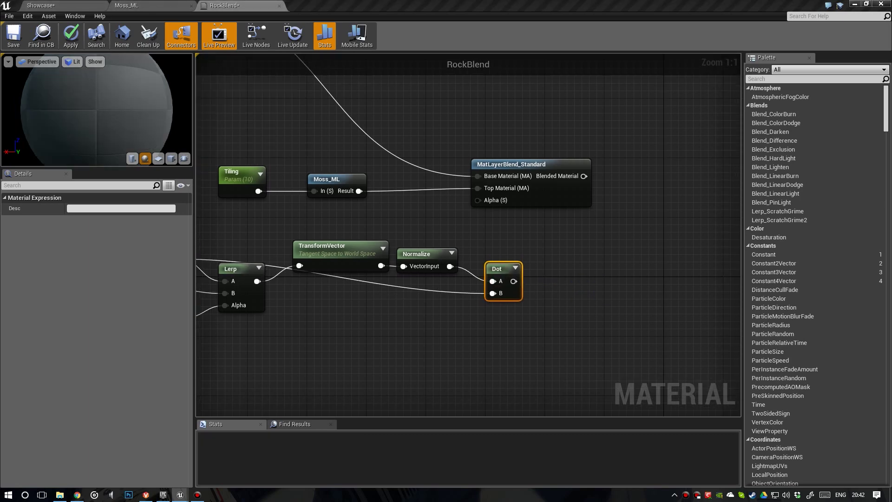
{"action": "left_click_drag", "start_coordinate": [514, 281], "coordinate": [584, 285]}
{"action": "type", "text": "constantbias"}
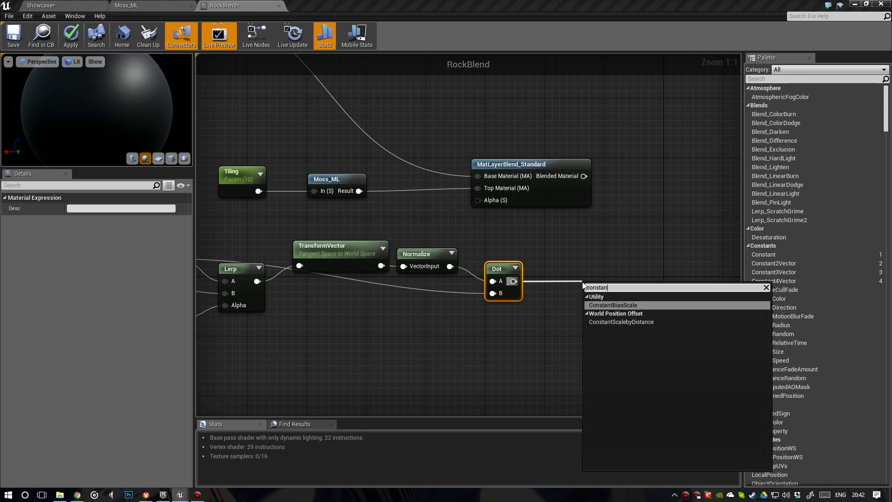
{"action": "key", "text": "Return"}
{"action": "left_click_drag", "start_coordinate": [603, 288], "coordinate": [553, 268]}
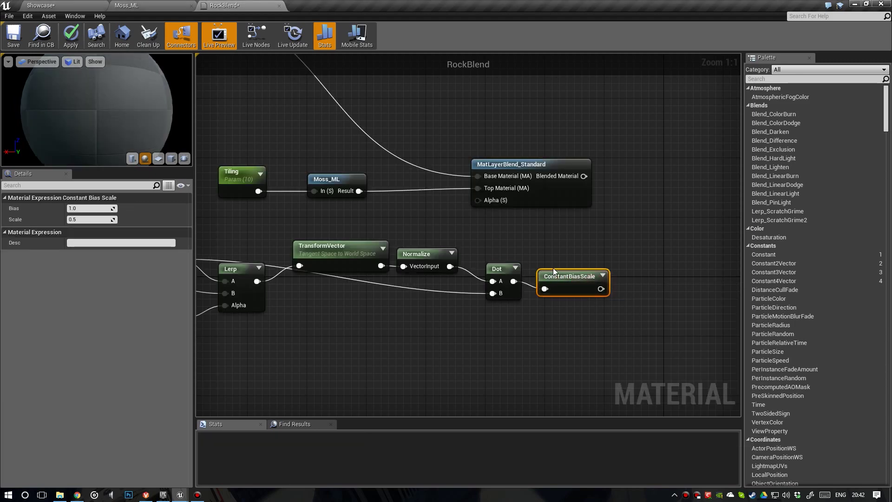
Preview the ConstantBiasScale node on a cube and inspect the resulting mask on its faces
{"action": "right_click_drag", "start_coordinate": [554, 268], "coordinate": [370, 251]}
{"action": "right_click", "coordinate": [370, 251]}
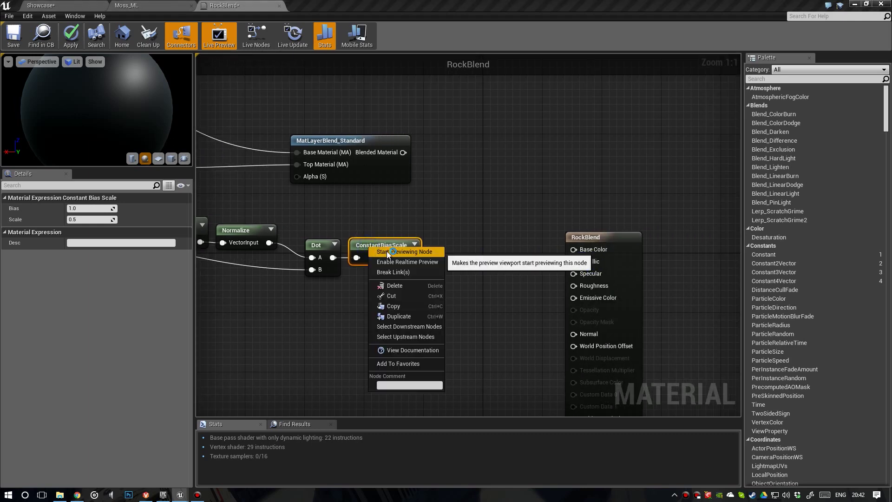
{"action": "left_click", "coordinate": [387, 254]}
{"action": "left_click", "coordinate": [170, 159]}
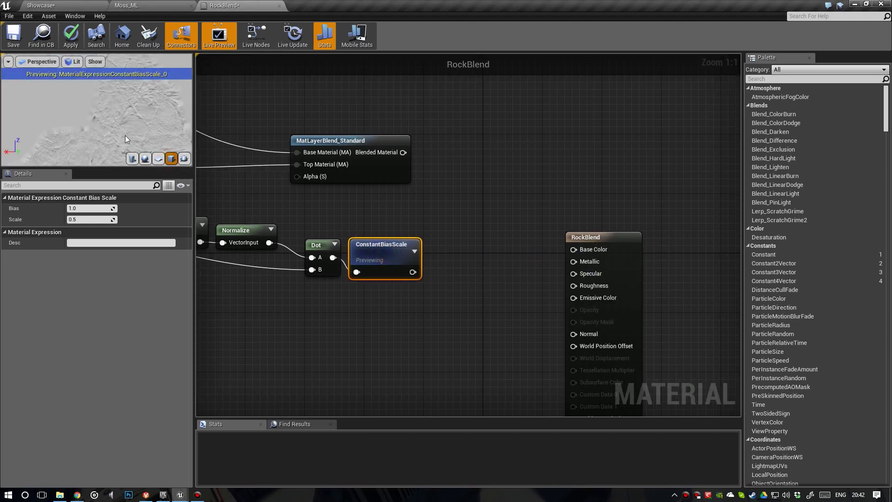
{"action": "scroll", "coordinate": [124, 136], "scroll_direction": "down", "scroll_amount": 5}
{"action": "left_click_drag", "start_coordinate": [120, 134], "coordinate": [158, 130]}
Preview the Normalize node and inspect its world-space normal colours from several sides of the cube
{"action": "right_click_drag", "start_coordinate": [241, 231], "coordinate": [354, 236]}
{"action": "right_click", "coordinate": [353, 236]}
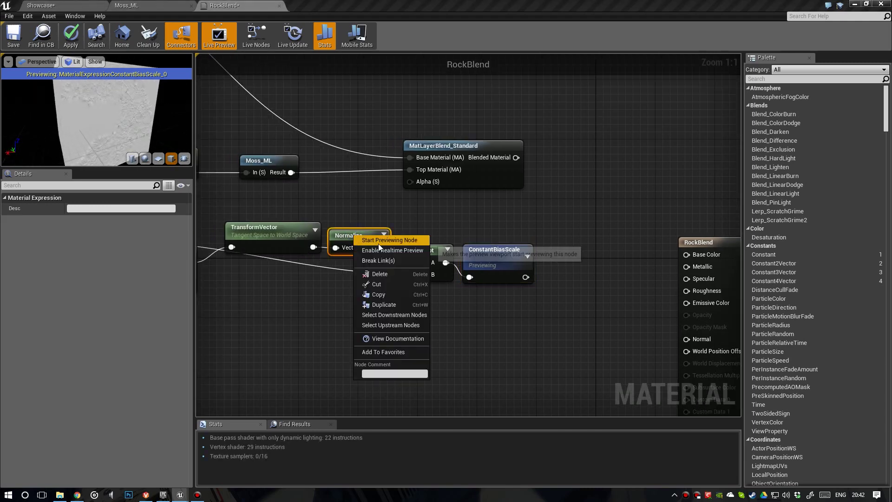
{"action": "left_click", "coordinate": [382, 241]}
{"action": "mouse_move", "coordinate": [137, 113]}
{"action": "left_mouse_down"}
{"action": "mouse_move", "coordinate": [174, 116]}
{"action": "mouse_move", "coordinate": [181, 149]}
{"action": "mouse_move", "coordinate": [184, 114]}
{"action": "mouse_move", "coordinate": [163, 146]}
{"action": "mouse_move", "coordinate": [144, 151]}
{"action": "mouse_move", "coordinate": [110, 117]}
{"action": "mouse_move", "coordinate": [123, 105]}
{"action": "mouse_move", "coordinate": [151, 121]}
{"action": "left_mouse_up"}
{"action": "left_click_drag", "start_coordinate": [121, 111], "coordinate": [44, 144]}
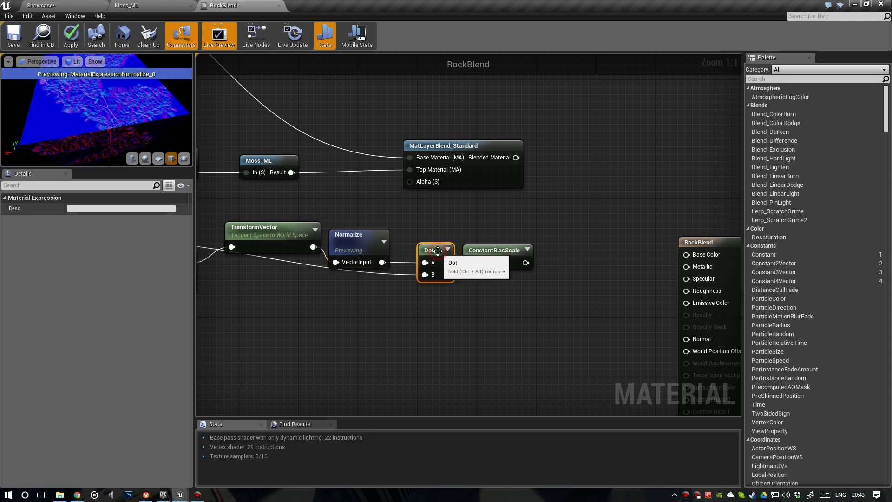
Switch the preview back to the ConstantBiasScale node and compare the mask on the cube's top and sides
{"action": "right_click", "coordinate": [500, 257]}
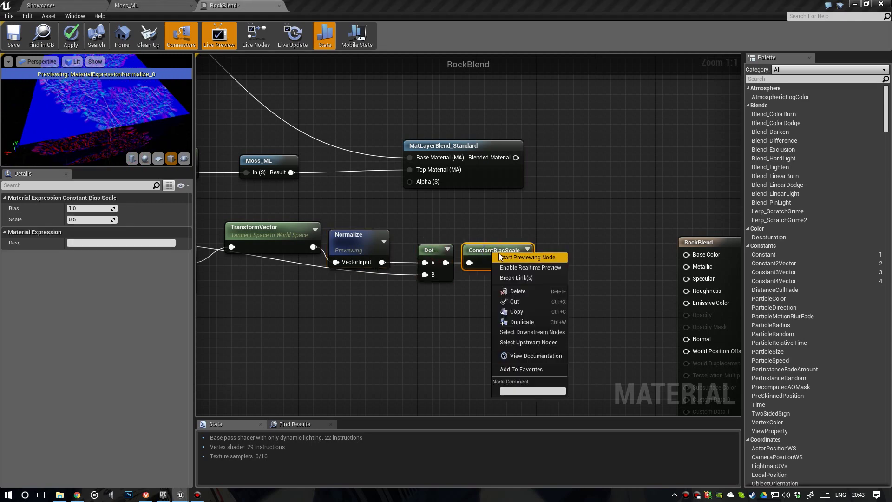
{"action": "left_click", "coordinate": [501, 257]}
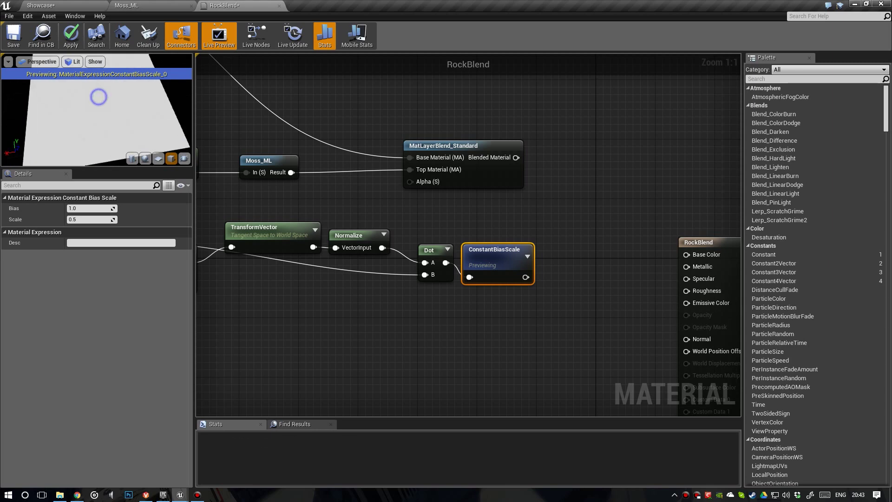
{"action": "mouse_move", "coordinate": [99, 97]}
{"action": "left_mouse_down"}
{"action": "mouse_move", "coordinate": [136, 132]}
{"action": "mouse_move", "coordinate": [105, 113]}
{"action": "left_mouse_up"}
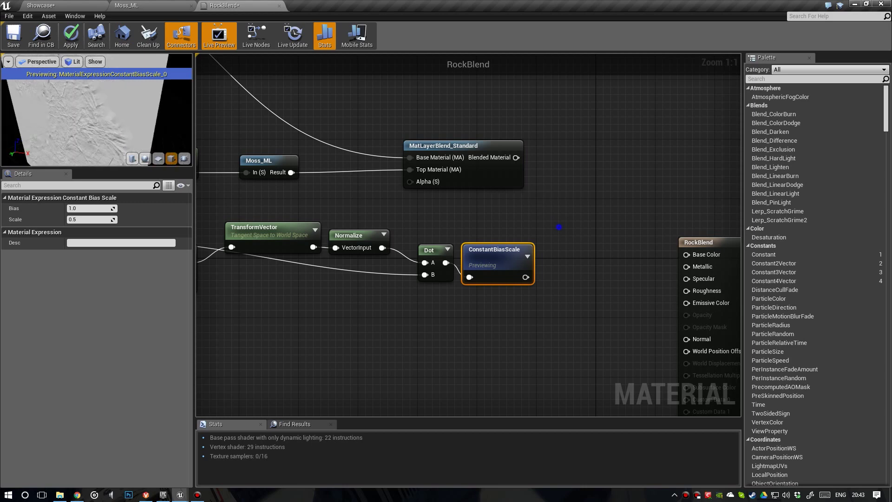
Add a LinearInterpolate node after ConstantBiasScale, with the ConstantBiasScale output connected to its Alpha
{"action": "right_click_drag", "start_coordinate": [560, 227], "coordinate": [474, 210]}
{"action": "left_click_drag", "start_coordinate": [441, 260], "coordinate": [466, 300]}
{"action": "type", "text": "lerp"}
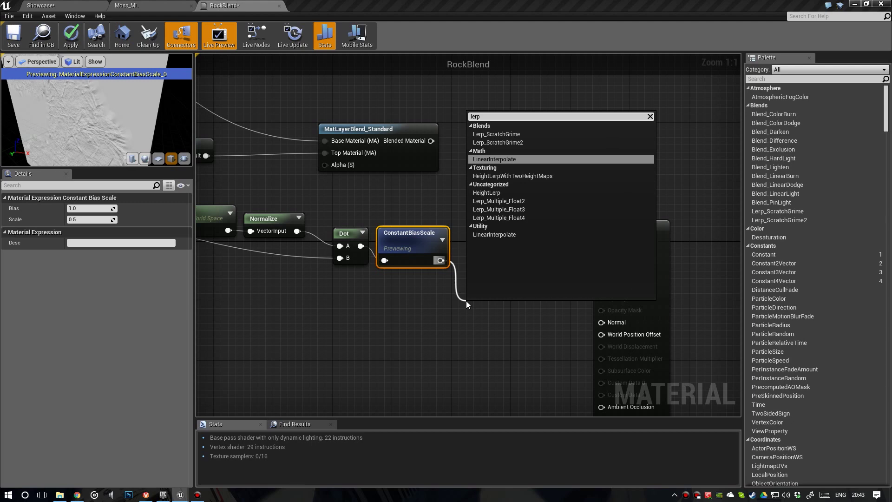
{"action": "key", "text": "Return"}
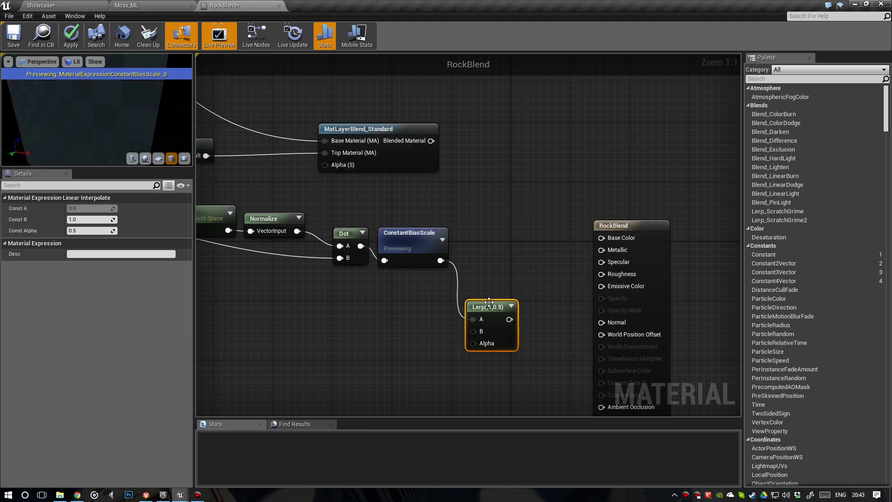
{"action": "left_click_drag", "start_coordinate": [489, 302], "coordinate": [491, 265]}
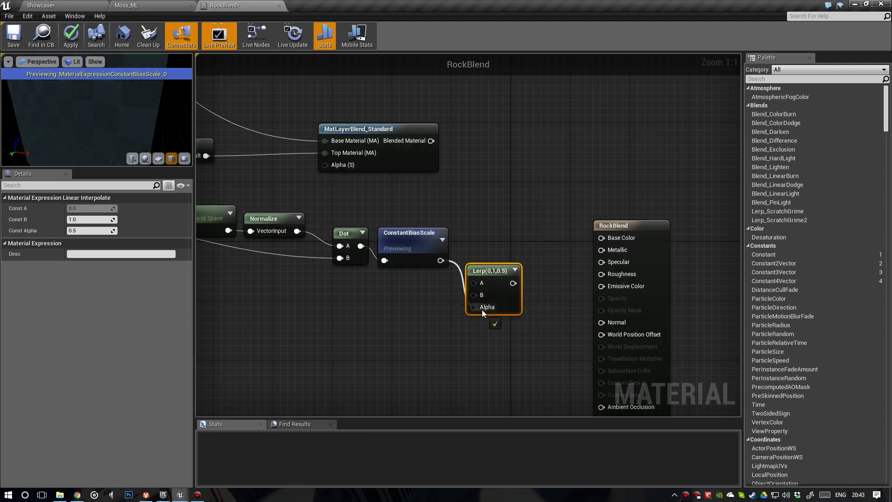
{"action": "left_click_drag", "start_coordinate": [483, 310], "coordinate": [483, 311]}
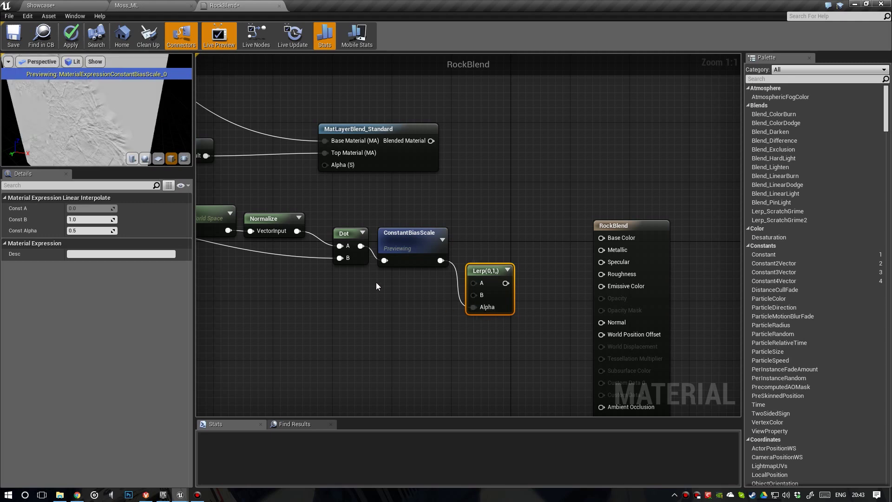
Place two Constant nodes below ConstantBiasScale and set the upper one's value to -4
{"action": "left_click", "coordinate": [381, 281]}
{"action": "left_click", "coordinate": [379, 282]}
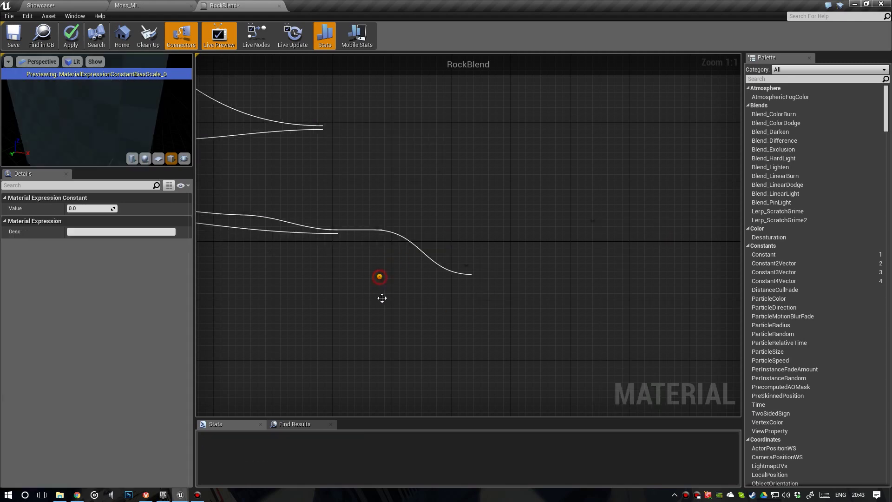
{"action": "left_click", "coordinate": [382, 308]}
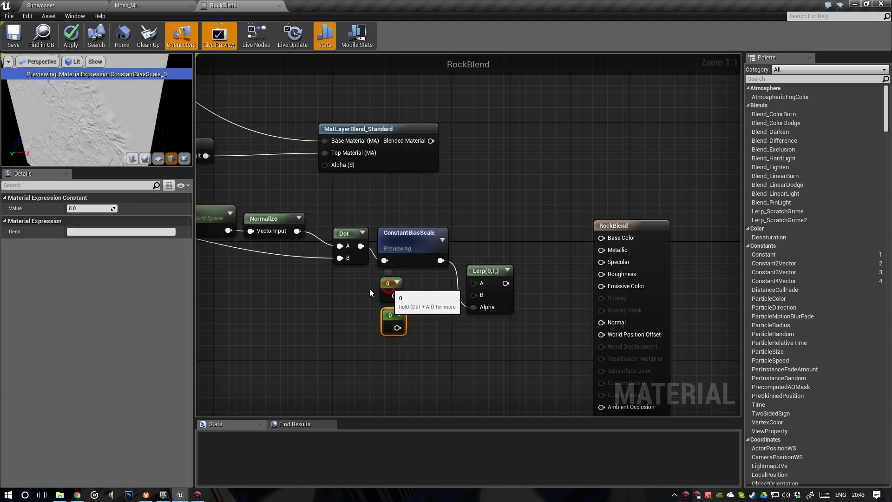
{"action": "left_click", "coordinate": [390, 287]}
{"action": "left_click", "coordinate": [89, 208]}
{"action": "type", "text": "-"}
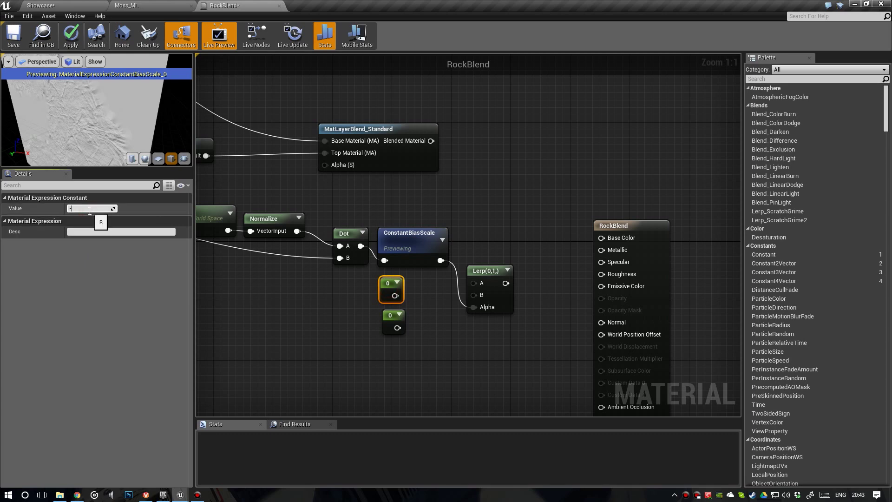
{"action": "type", "text": "4"}
{"action": "key", "text": "Return"}
Convert the lower Constant node to a scalar parameter named WorldBlendMax with a default value of 2
{"action": "left_click", "coordinate": [390, 317]}
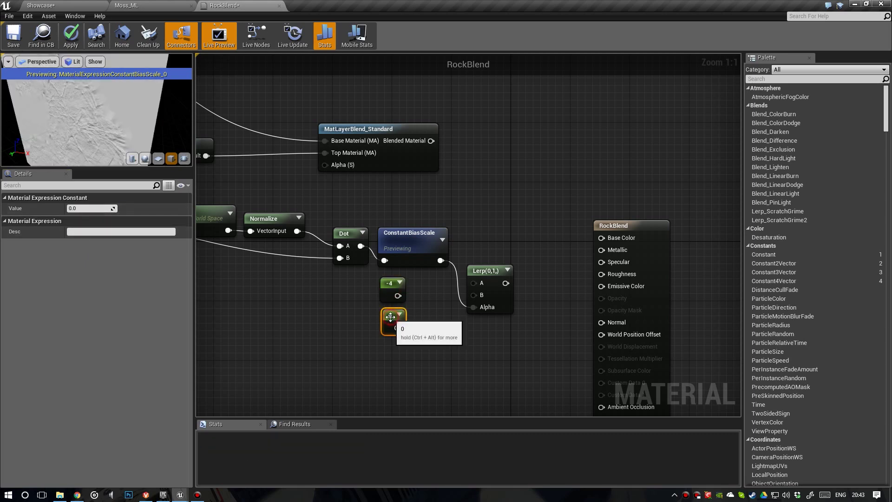
{"action": "right_click", "coordinate": [391, 318]}
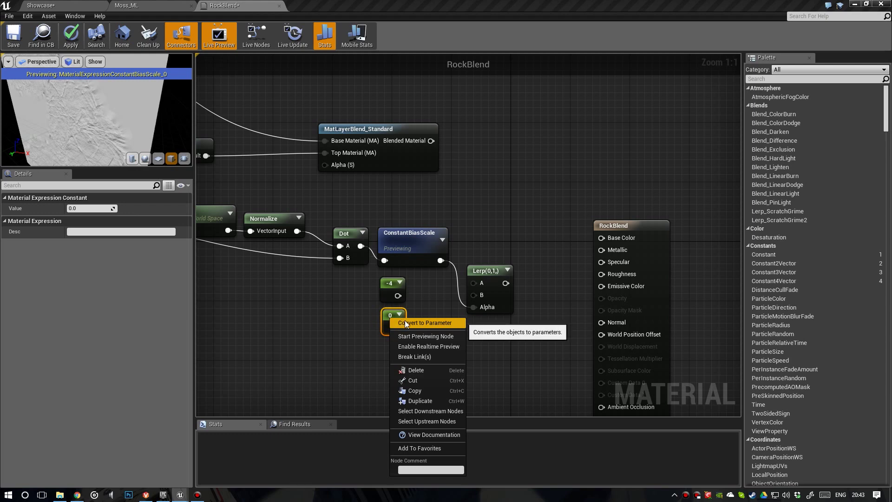
{"action": "left_click", "coordinate": [405, 319]}
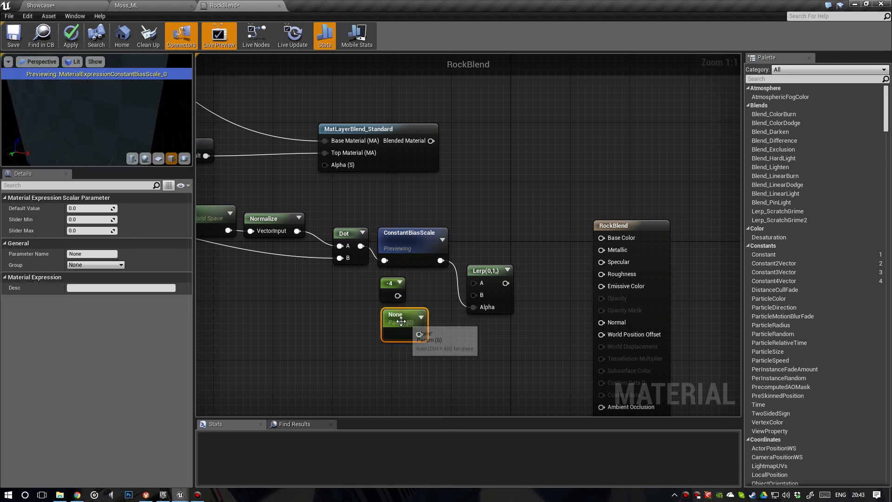
{"action": "left_click", "coordinate": [96, 255]}
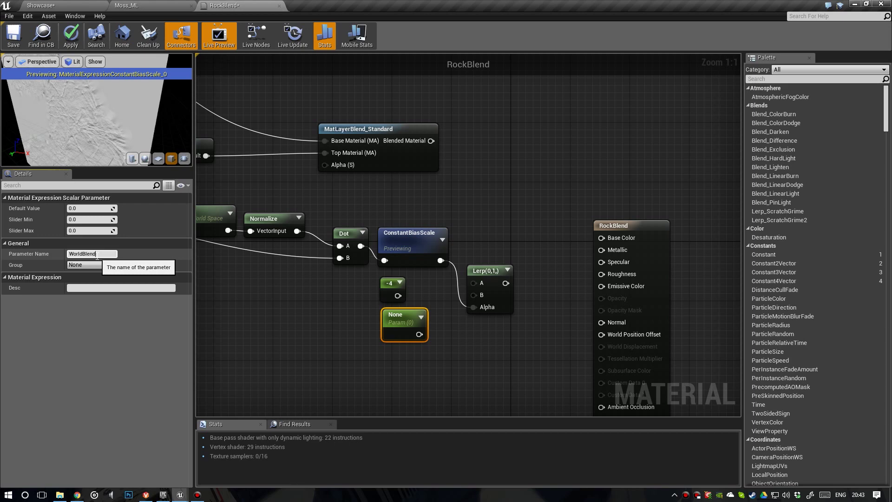
{"action": "key", "text": "Return"}
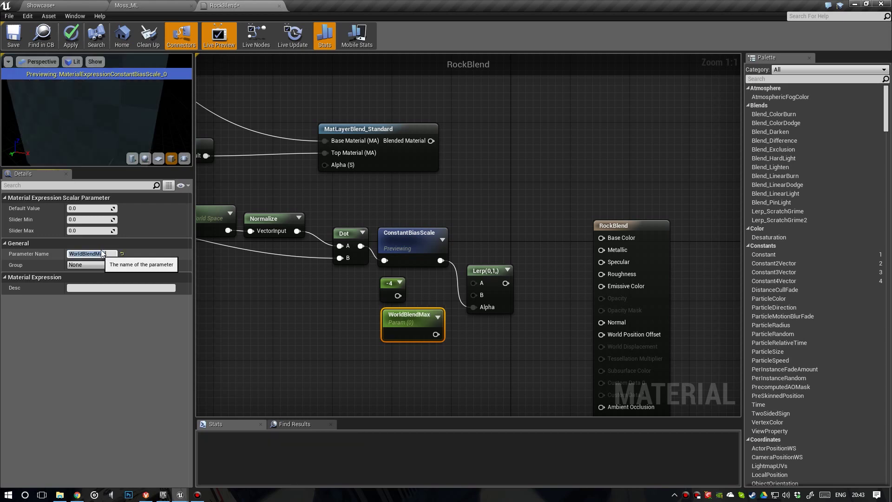
{"action": "left_click", "coordinate": [86, 207]}
{"action": "type", "text": "2"}
{"action": "key", "text": "Return"}
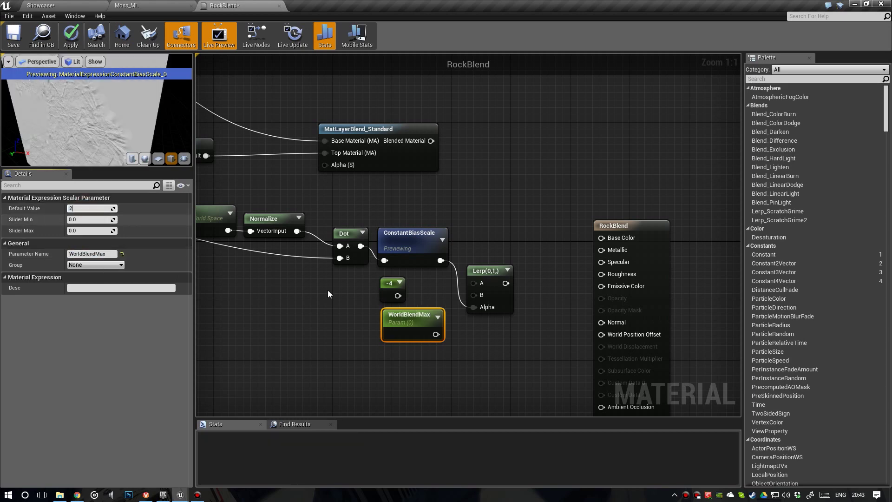
Connect WorldBlendMax to the Lerp's B input and the -4 constant to A, placing the constant close to the Lerp
{"action": "left_click_drag", "start_coordinate": [437, 335], "coordinate": [482, 294]}
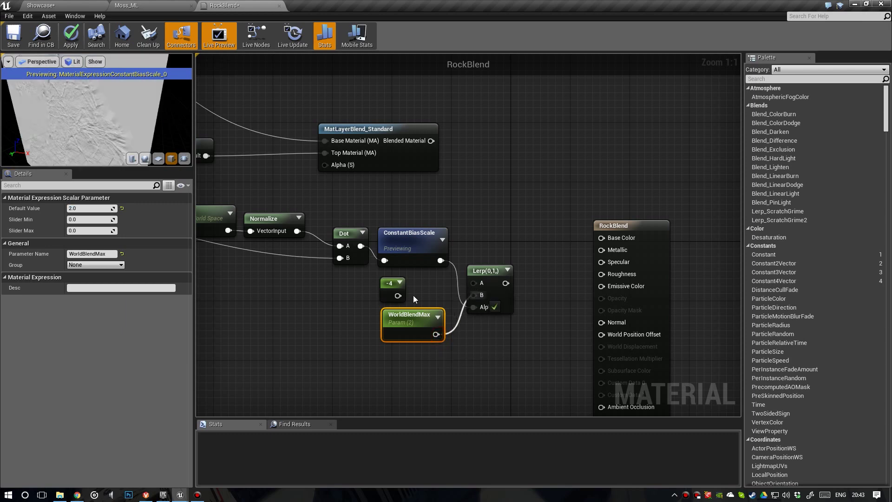
{"action": "left_click_drag", "start_coordinate": [398, 296], "coordinate": [472, 308]}
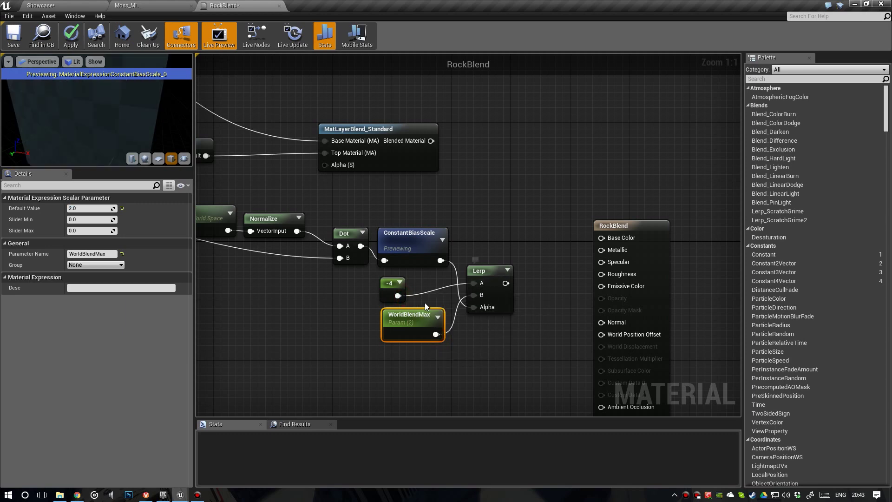
{"action": "left_click_drag", "start_coordinate": [392, 284], "coordinate": [433, 286]}
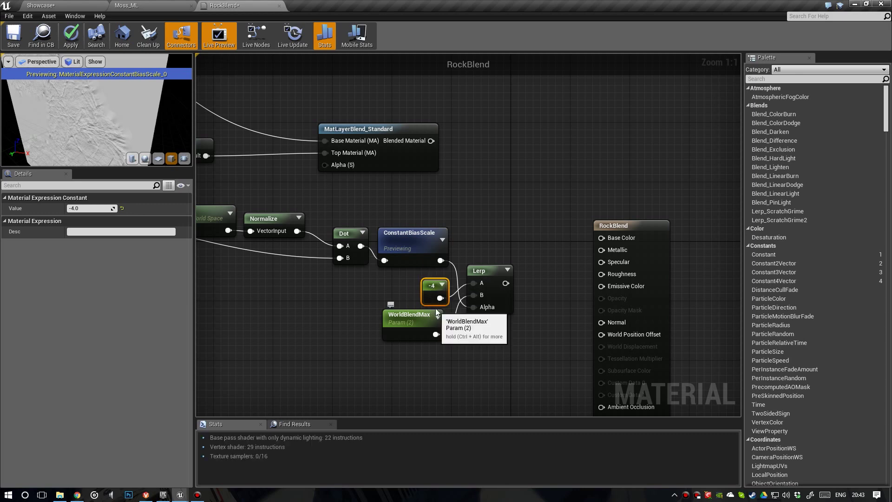
{"action": "left_click_drag", "start_coordinate": [438, 296], "coordinate": [444, 281]}
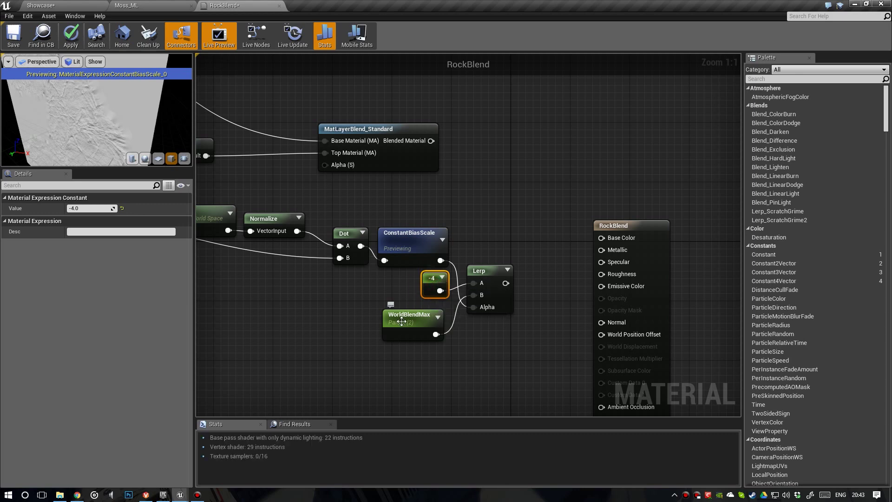
{"action": "left_click", "coordinate": [423, 320]}
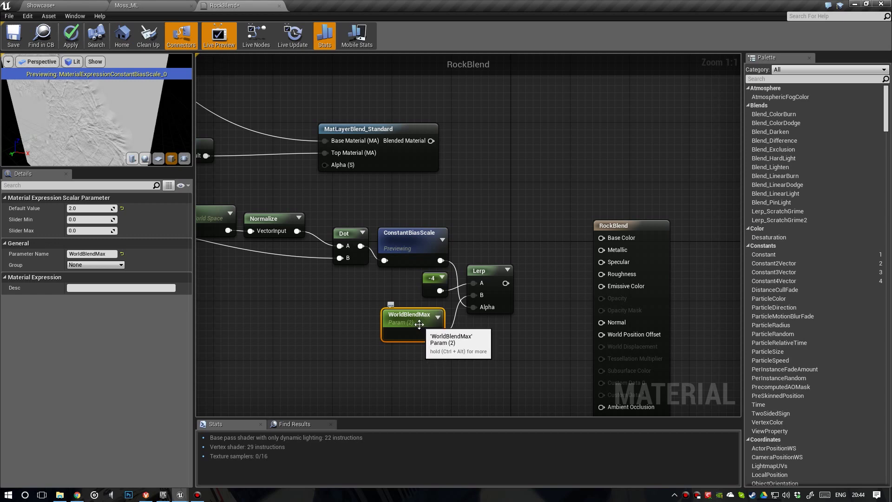
Open the selected rock's ForestRockGranite03_Mat instance from the Showcase level and arrange it as an enlarged floating window beside the rocks
{"action": "left_click", "coordinate": [75, 15]}
{"action": "left_click", "coordinate": [61, 5]}
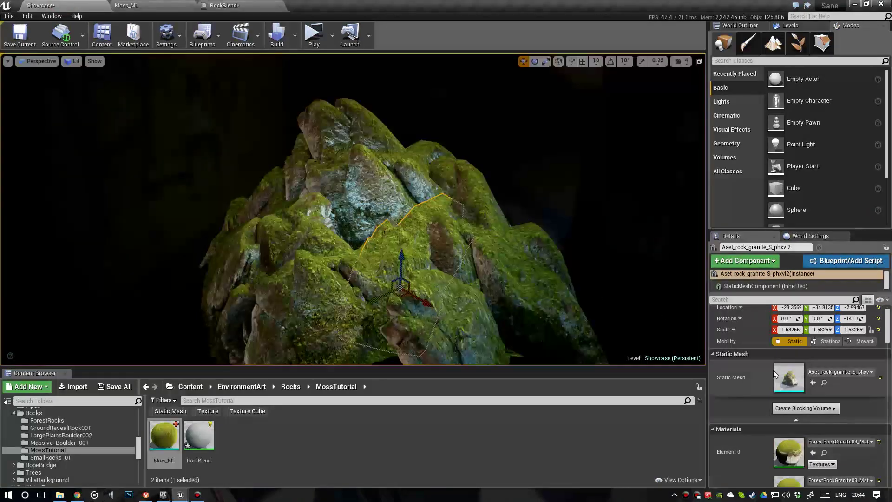
{"action": "double_click", "coordinate": [789, 449]}
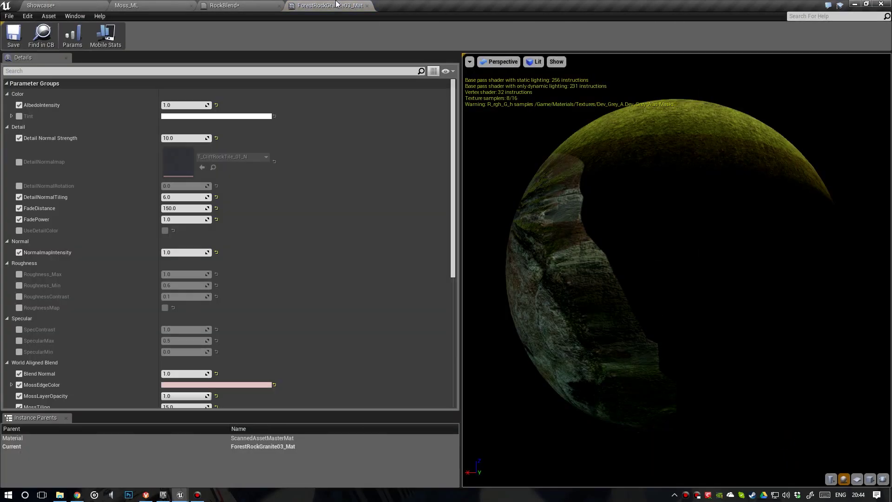
{"action": "left_click_drag", "start_coordinate": [337, 4], "coordinate": [363, 22]}
{"action": "left_click_drag", "start_coordinate": [473, 29], "coordinate": [846, 69]}
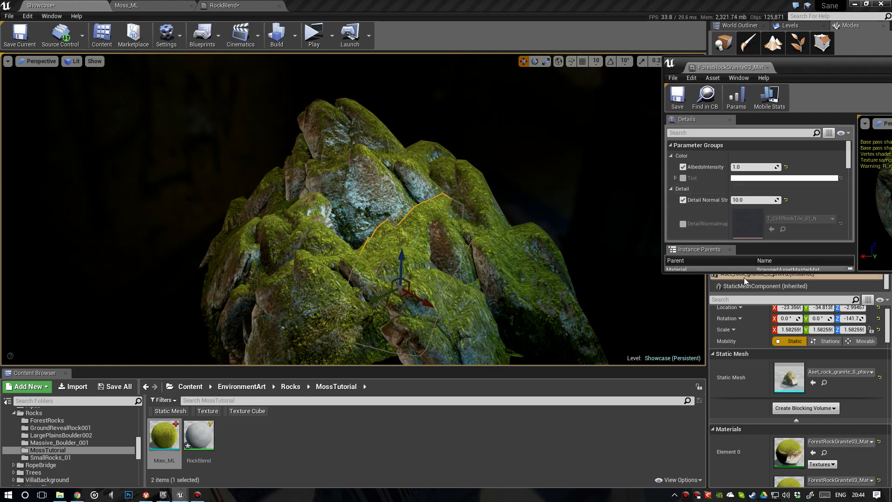
{"action": "left_click_drag", "start_coordinate": [741, 272], "coordinate": [741, 473]}
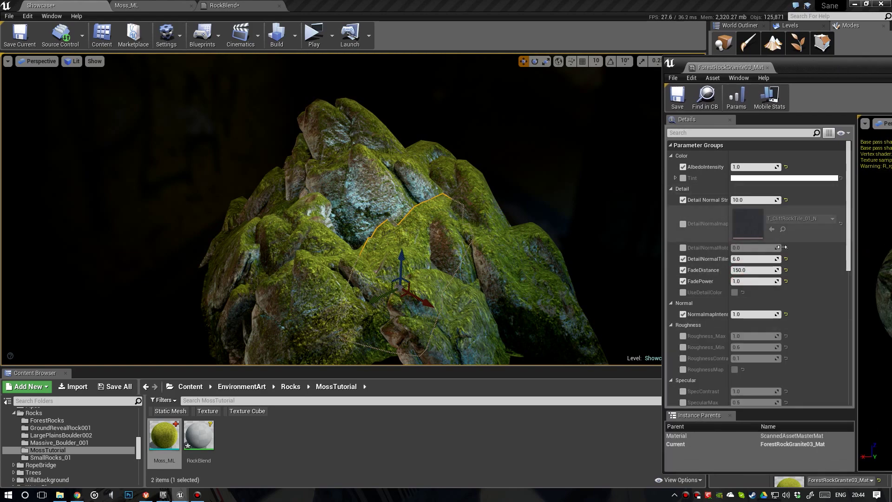
Set the instance's WorldBlendMax to 0, 1 and finally 2 to compare the moss coverage, and close the instance window
{"action": "scroll", "coordinate": [793, 269], "scroll_direction": "down", "scroll_amount": 6}
{"action": "scroll", "coordinate": [793, 270], "scroll_direction": "down", "scroll_amount": 3}
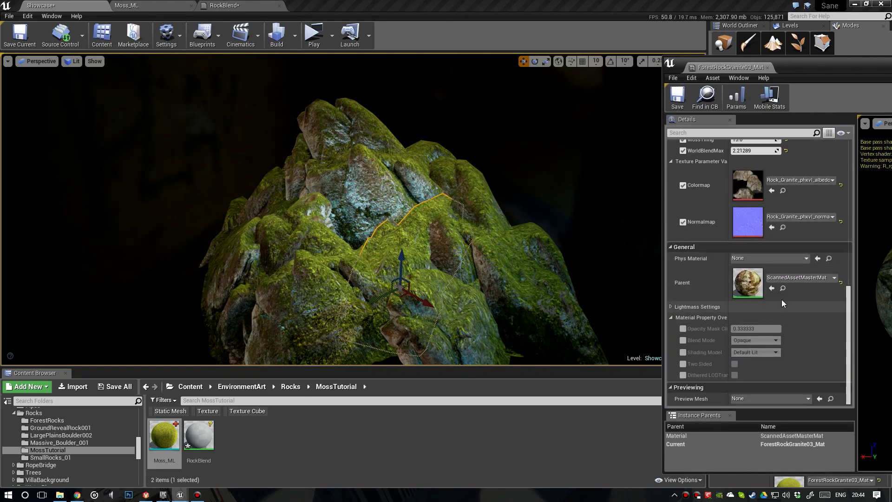
{"action": "scroll", "coordinate": [782, 299], "scroll_direction": "up", "scroll_amount": 5}
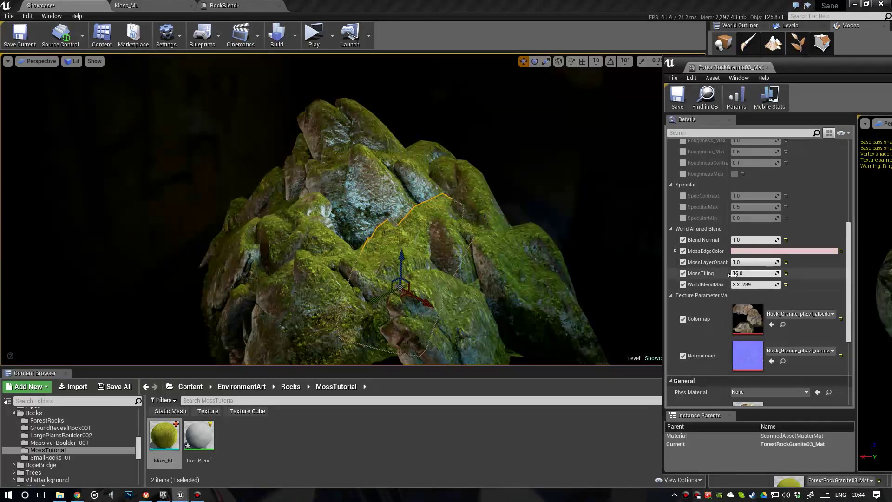
{"action": "left_click", "coordinate": [753, 285]}
{"action": "type", "text": "0"}
{"action": "key", "text": "Return"}
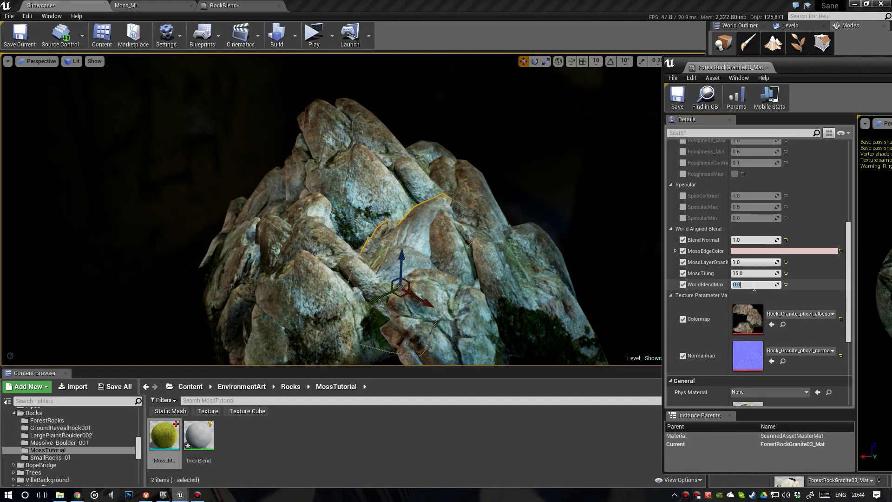
{"action": "type", "text": "1"}
{"action": "key", "text": "Return"}
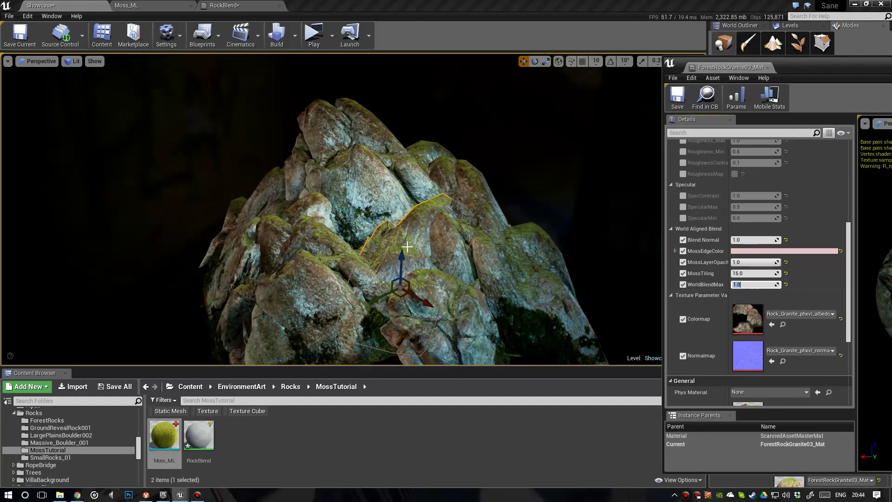
{"action": "key", "text": "Return"}
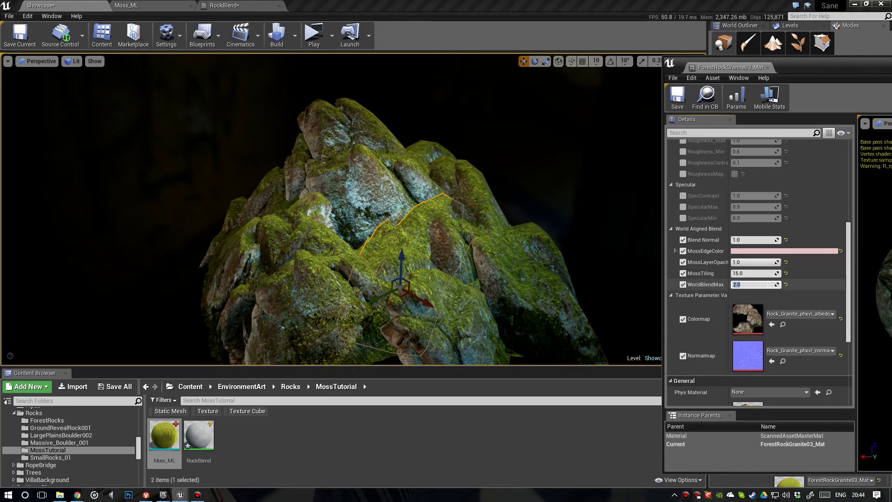
{"action": "left_click_drag", "start_coordinate": [778, 284], "coordinate": [762, 284]}
{"action": "key", "text": "Return"}
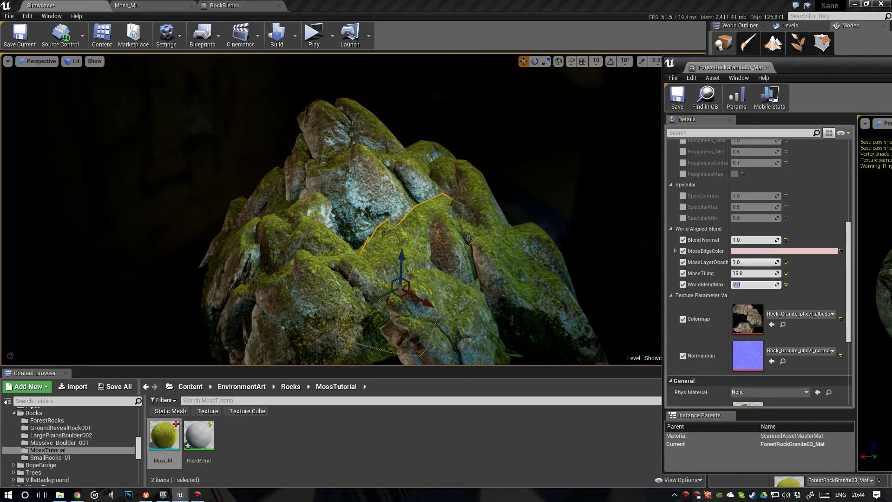
{"action": "left_click_drag", "start_coordinate": [805, 70], "coordinate": [891, 74]}
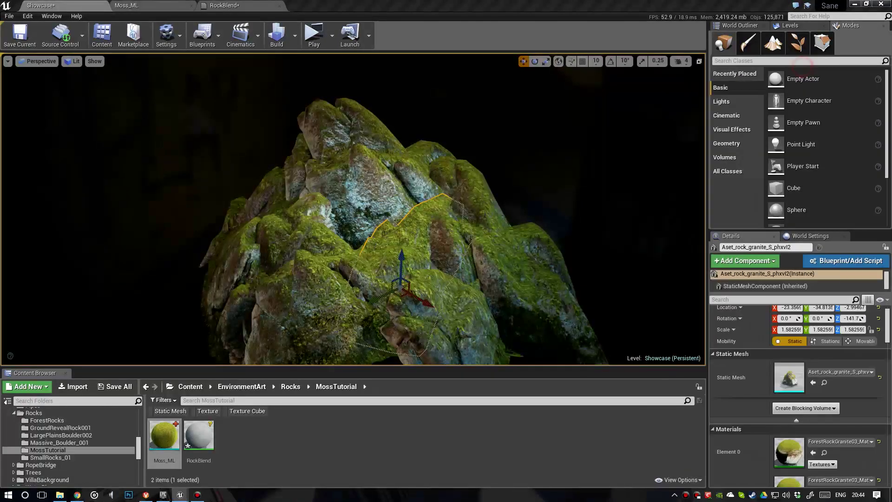
Return to the RockBlend graph and move the material result node farther from the Lerp to make room
{"action": "left_click", "coordinate": [233, 5]}
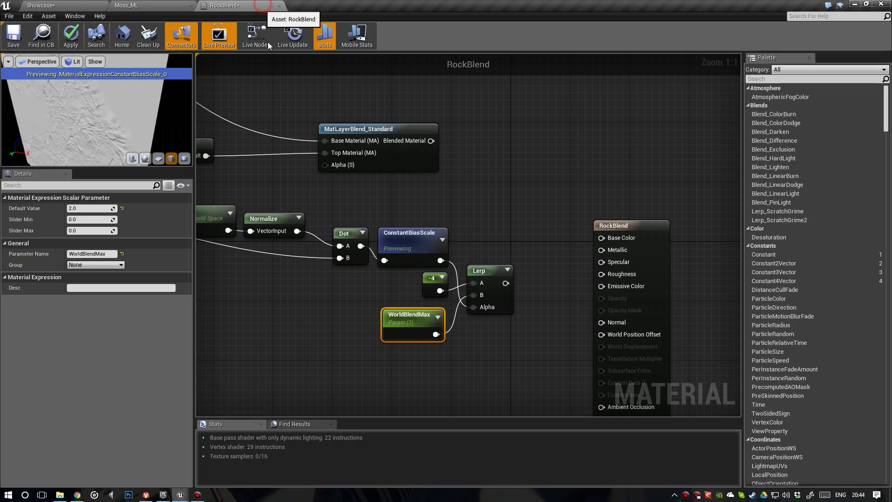
{"action": "scroll", "coordinate": [445, 244], "scroll_direction": "down", "scroll_amount": 3}
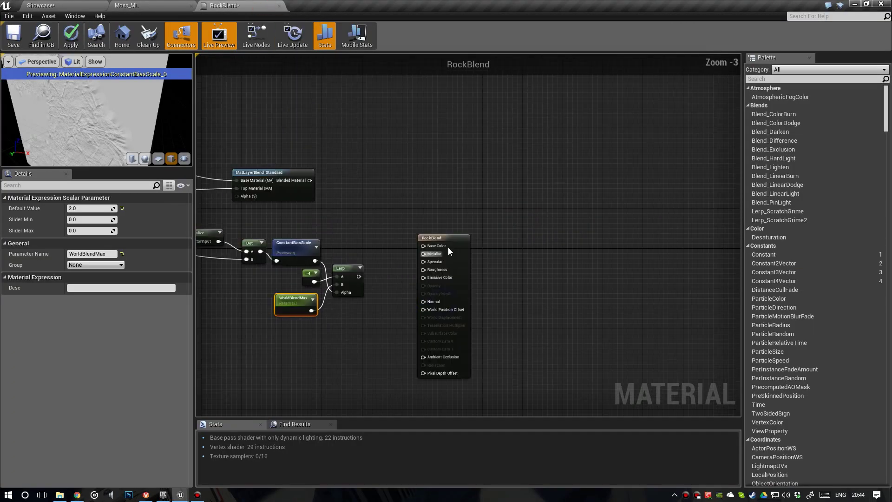
{"action": "left_click", "coordinate": [444, 242]}
{"action": "scroll", "coordinate": [311, 273], "scroll_direction": "up", "scroll_amount": 3}
{"action": "left_click", "coordinate": [297, 278]}
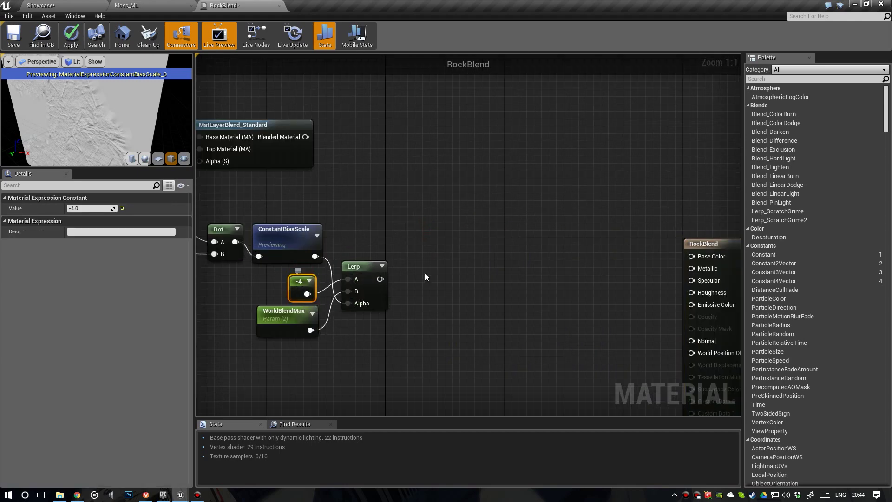
Add a Clamp node fed by the Lerp output and line it up with the Lerp
{"action": "right_click_drag", "start_coordinate": [470, 295], "coordinate": [421, 296]}
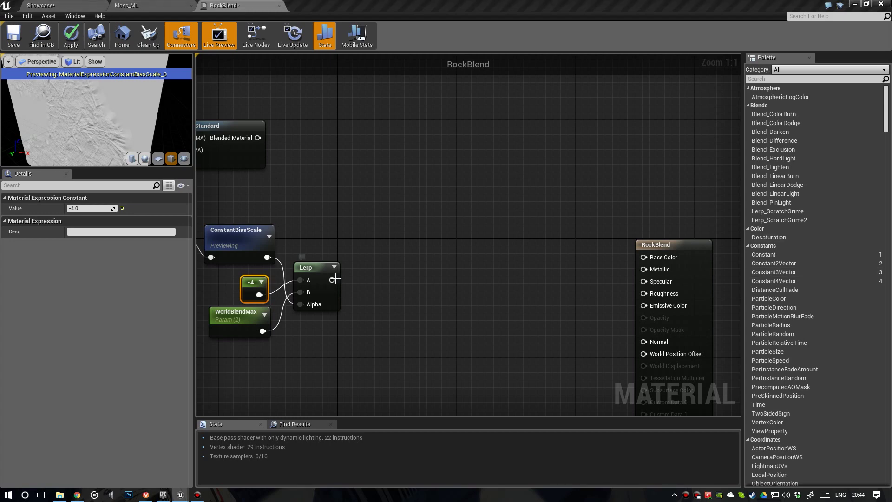
{"action": "left_click_drag", "start_coordinate": [332, 279], "coordinate": [358, 281]}
{"action": "type", "text": "clam"}
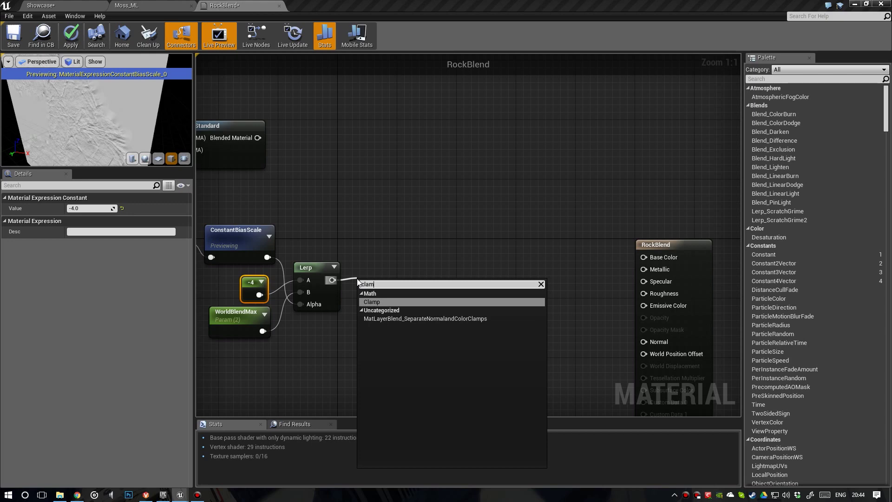
{"action": "key", "text": "Return"}
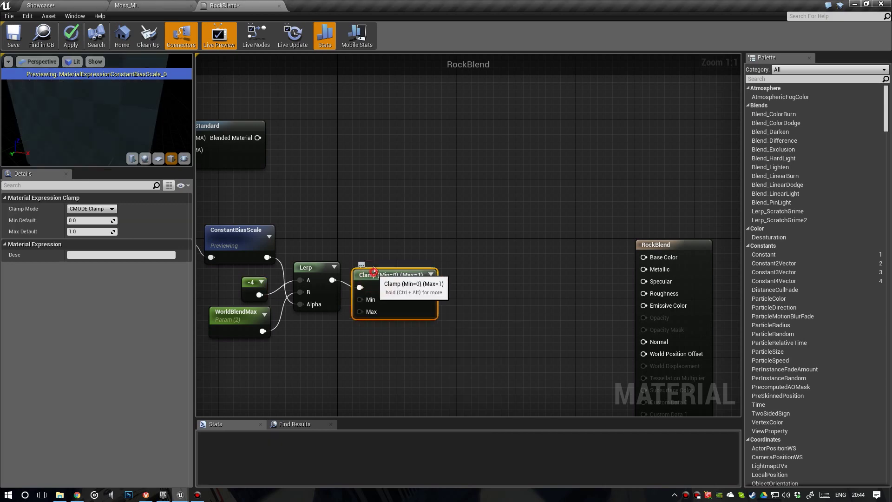
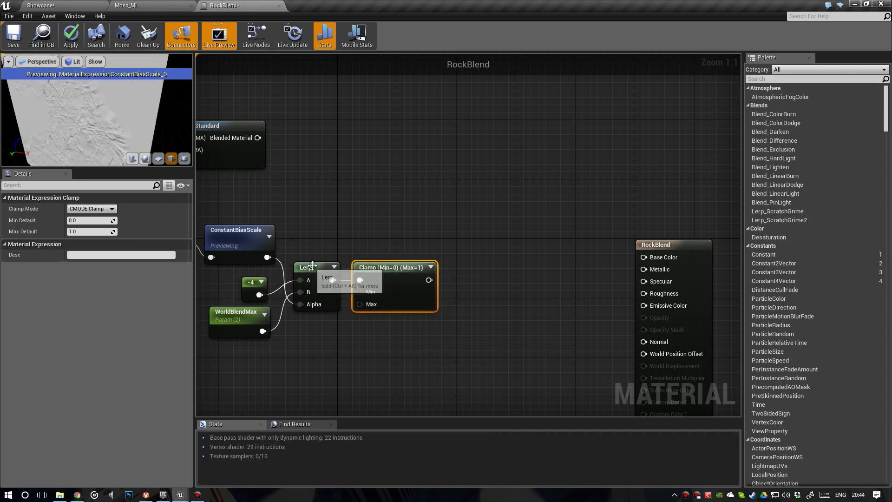
Move the result node farther away and add a LinearInterpolate node after the Clamp, with the Clamp output connected to B
{"action": "right_click_drag", "start_coordinate": [484, 277], "coordinate": [417, 274]}
{"action": "left_click_drag", "start_coordinate": [605, 246], "coordinate": [642, 238]}
{"action": "right_click_drag", "start_coordinate": [487, 232], "coordinate": [436, 228]}
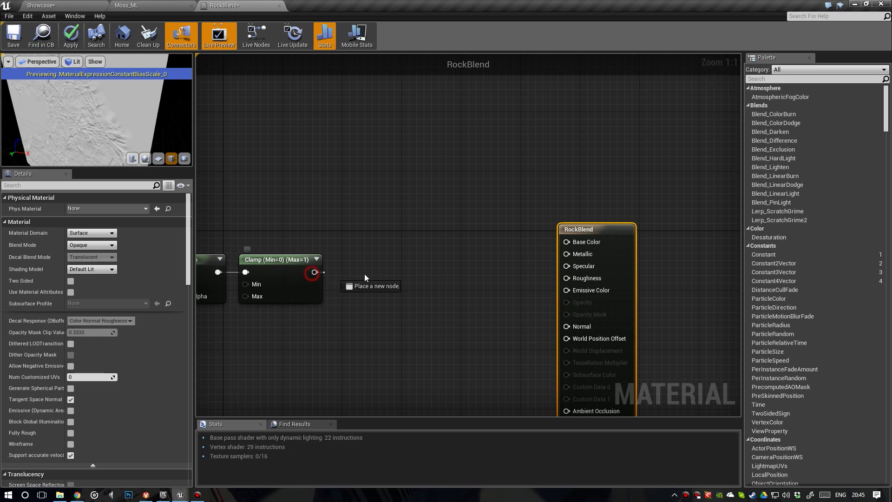
{"action": "left_click_drag", "start_coordinate": [366, 277], "coordinate": [366, 278]}
{"action": "type", "text": "lerp"}
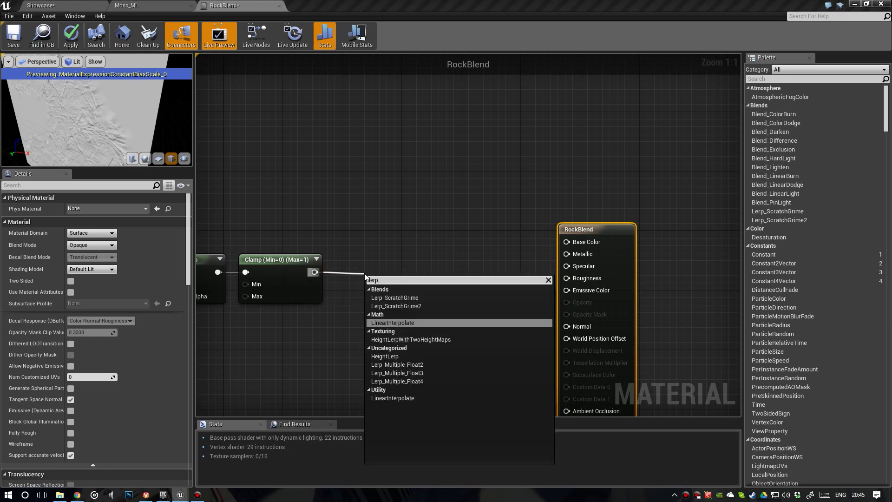
{"action": "key", "text": "Return"}
{"action": "mouse_move", "coordinate": [386, 281]}
{"action": "left_mouse_down"}
{"action": "mouse_move", "coordinate": [386, 245]}
{"action": "mouse_move", "coordinate": [373, 271]}
{"action": "left_mouse_up"}
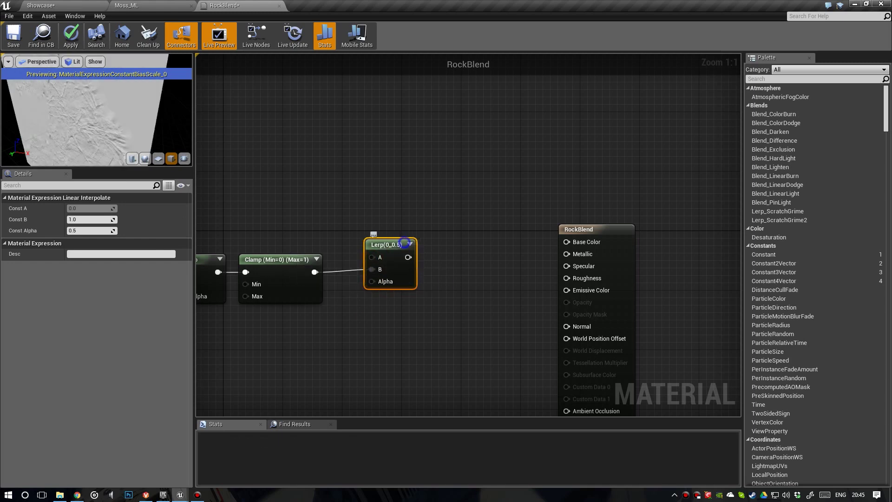
Add a Vertex Color node and place it just below the Clamp node
{"action": "right_click_drag", "start_coordinate": [307, 303], "coordinate": [324, 273]}
{"action": "right_click", "coordinate": [295, 302]}
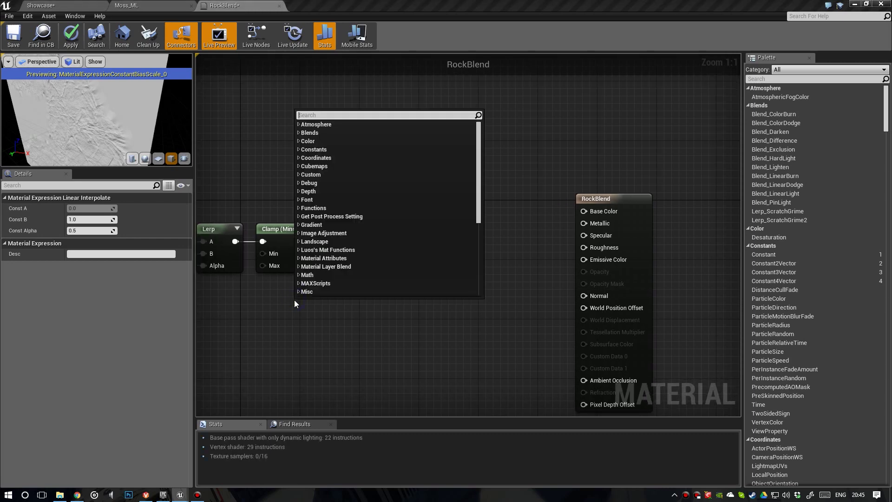
{"action": "type", "text": "lerp"}
{"action": "key", "text": "Return"}
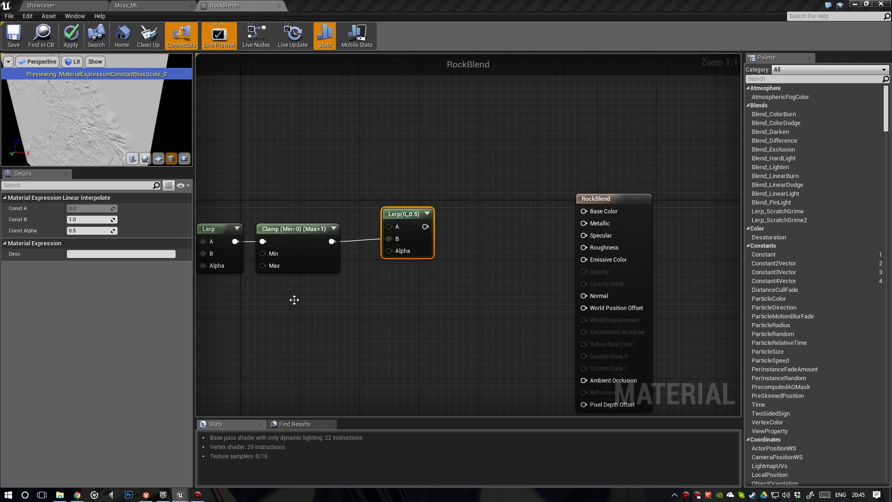
{"action": "key", "text": "ctrl+v"}
{"action": "left_click_drag", "start_coordinate": [329, 308], "coordinate": [321, 294]}
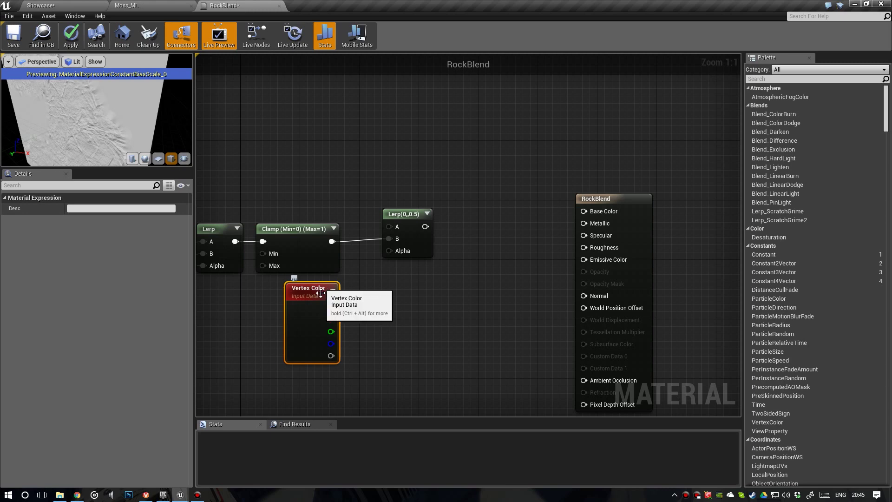
Connect the Vertex Color node's alpha output to the Alpha input of the second Lerp, then briefly check the Showcase level
{"action": "left_click_drag", "start_coordinate": [331, 355], "coordinate": [394, 253]}
{"action": "right_click_drag", "start_coordinate": [425, 298], "coordinate": [396, 294]}
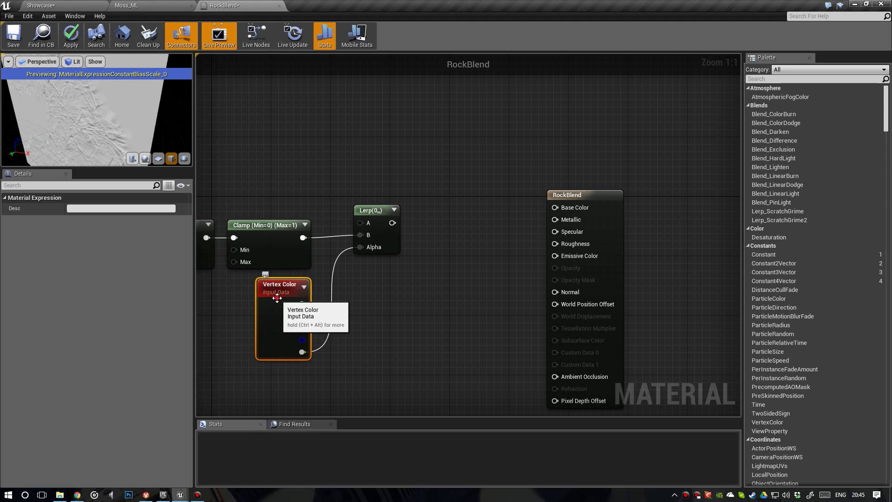
{"action": "scroll", "coordinate": [349, 276], "scroll_direction": "down", "scroll_amount": 1}
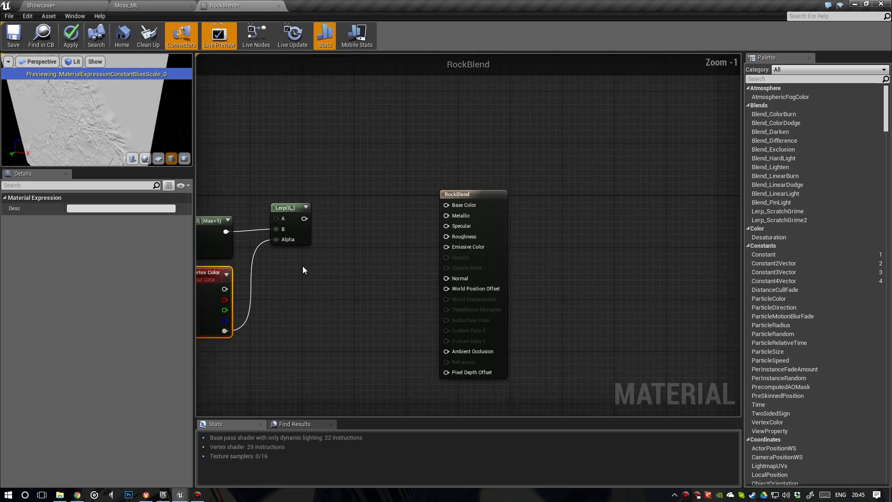
{"action": "left_click", "coordinate": [76, 5]}
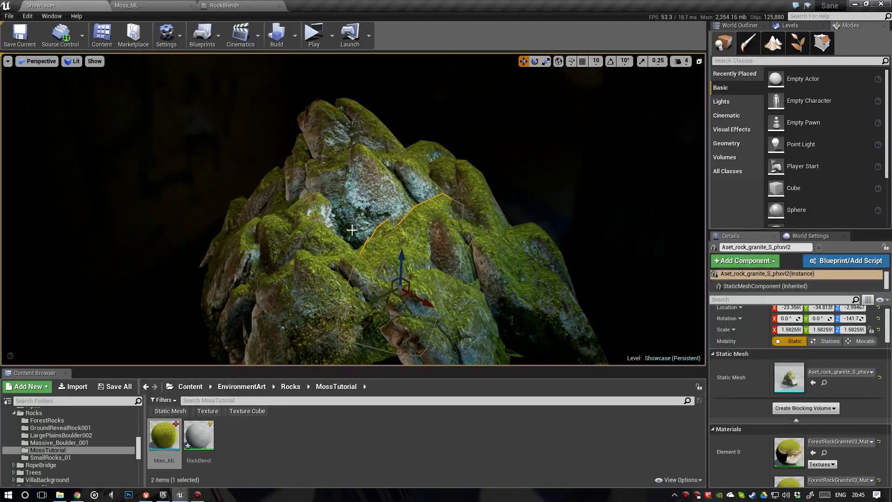
{"action": "left_click", "coordinate": [228, 6]}
Move the result node farther away and add a Multiply node with the second Lerp's output connected to A
{"action": "scroll", "coordinate": [385, 200], "scroll_direction": "down", "scroll_amount": 2}
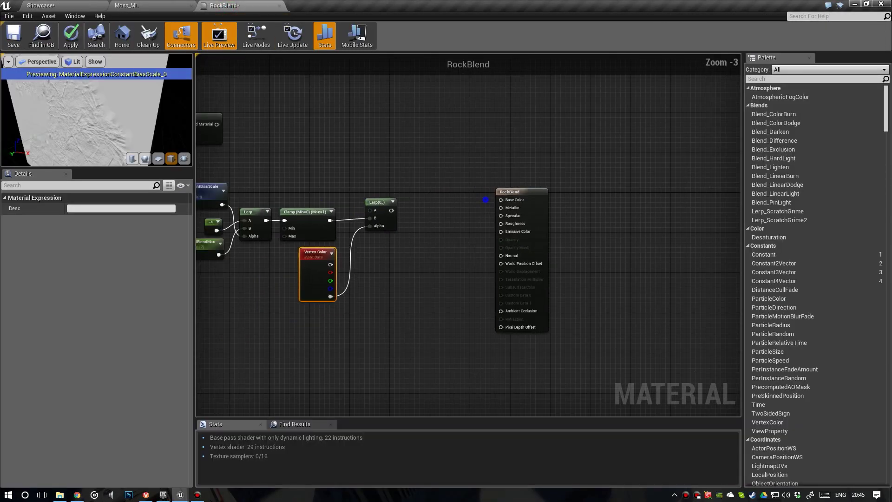
{"action": "left_click_drag", "start_coordinate": [477, 208], "coordinate": [557, 142]}
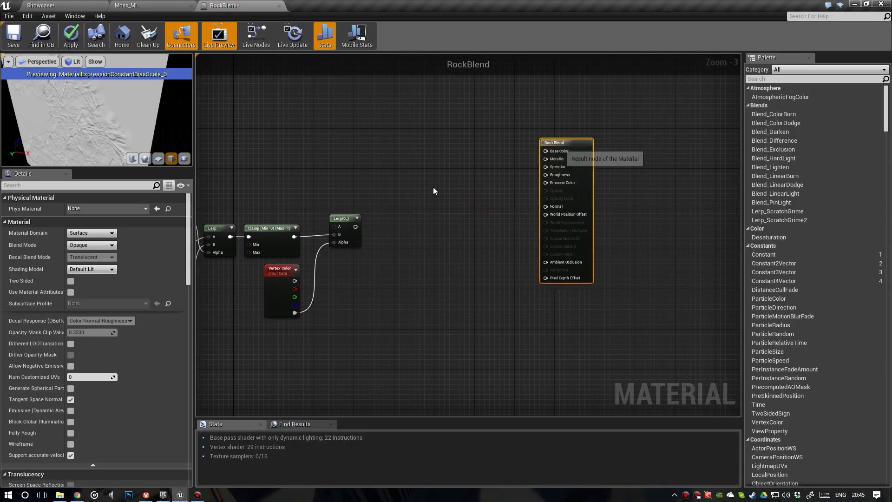
{"action": "left_click", "coordinate": [339, 223]}
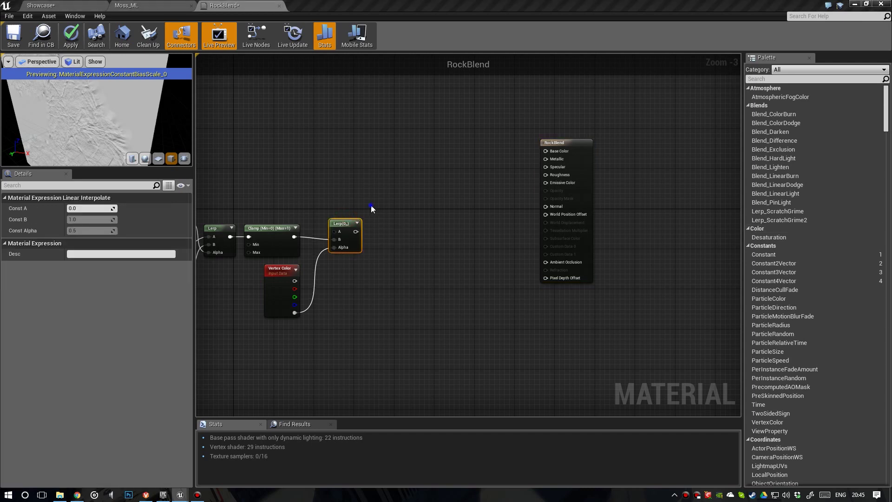
{"action": "right_click_drag", "start_coordinate": [371, 205], "coordinate": [343, 201]}
{"action": "left_click_drag", "start_coordinate": [350, 227], "coordinate": [350, 227]}
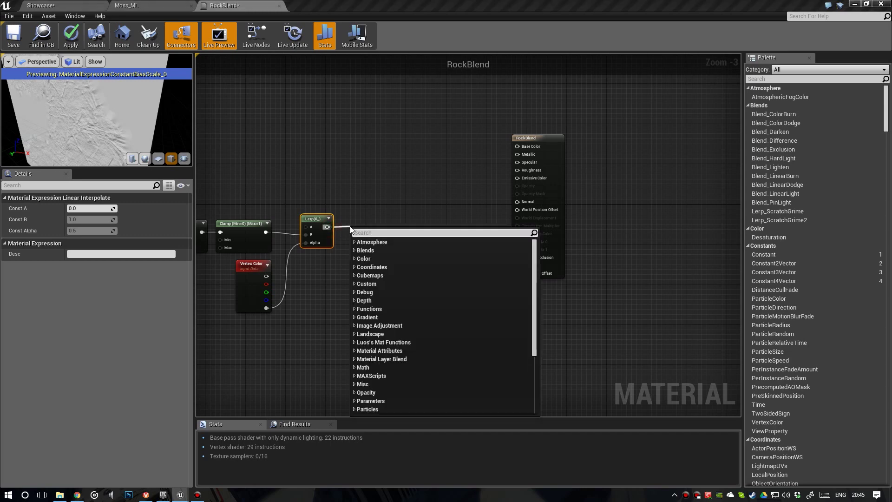
{"action": "type", "text": "multiply"}
{"action": "key", "text": "Return"}
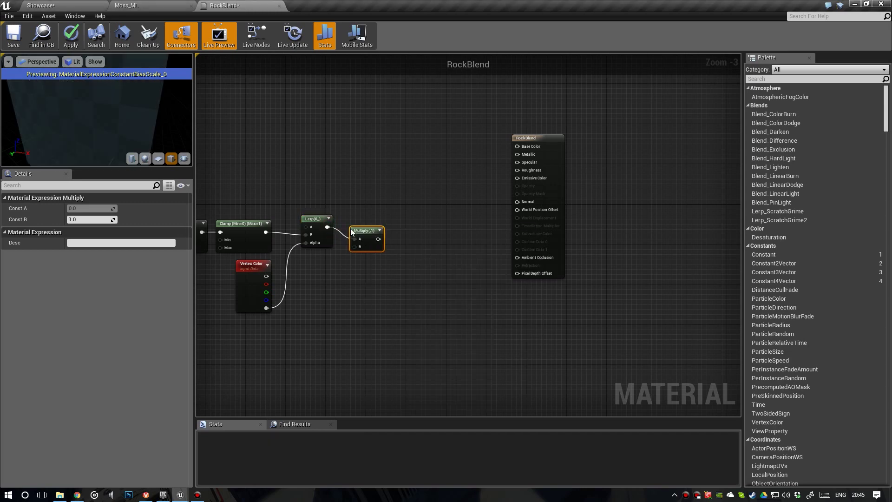
{"action": "right_click_drag", "start_coordinate": [349, 242], "coordinate": [373, 247]}
{"action": "scroll", "coordinate": [372, 251], "scroll_direction": "up", "scroll_amount": 2}
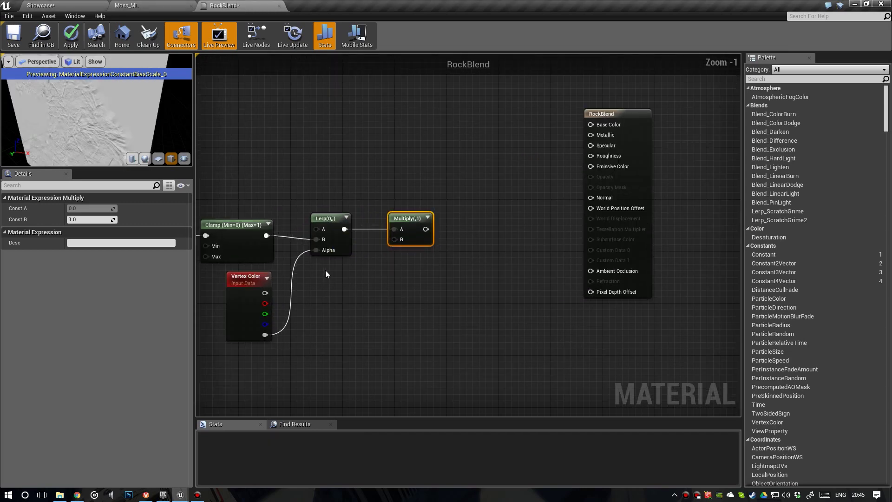
Add a Constant node with value 1 below the second Lerp and connect it to the Multiply node's B input
{"action": "left_click", "coordinate": [321, 270]}
{"action": "left_click_drag", "start_coordinate": [335, 286], "coordinate": [397, 239]}
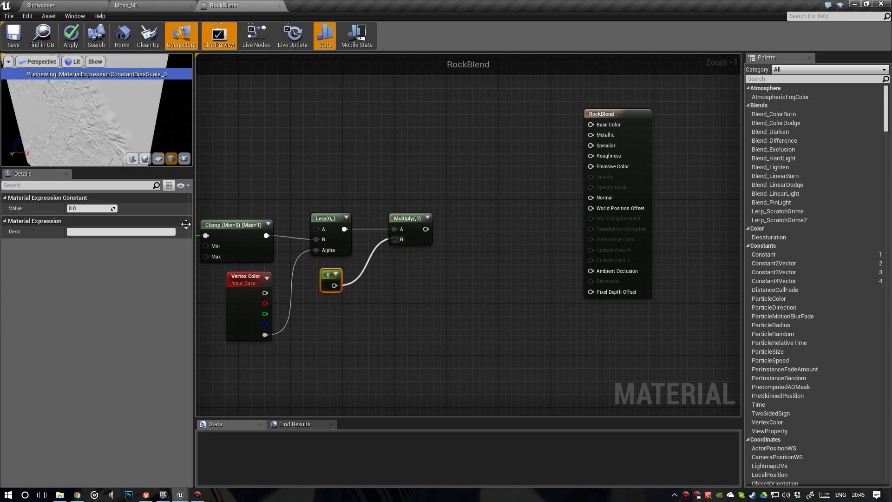
{"action": "left_click", "coordinate": [87, 209]}
{"action": "type", "text": "1"}
{"action": "key", "text": "Return"}
Convert the constant to a parameter named MossOpacity and position it below the second Lerp
{"action": "right_click", "coordinate": [327, 272]}
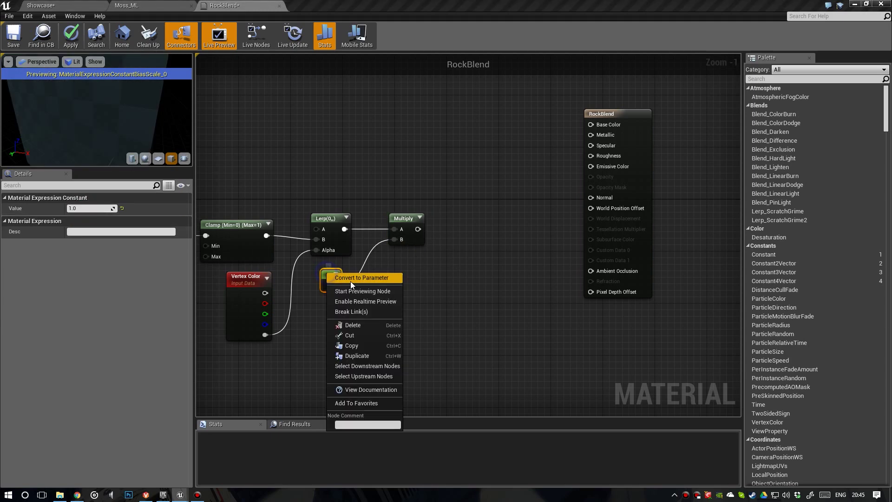
{"action": "left_click", "coordinate": [352, 280]}
{"action": "left_click", "coordinate": [86, 253]}
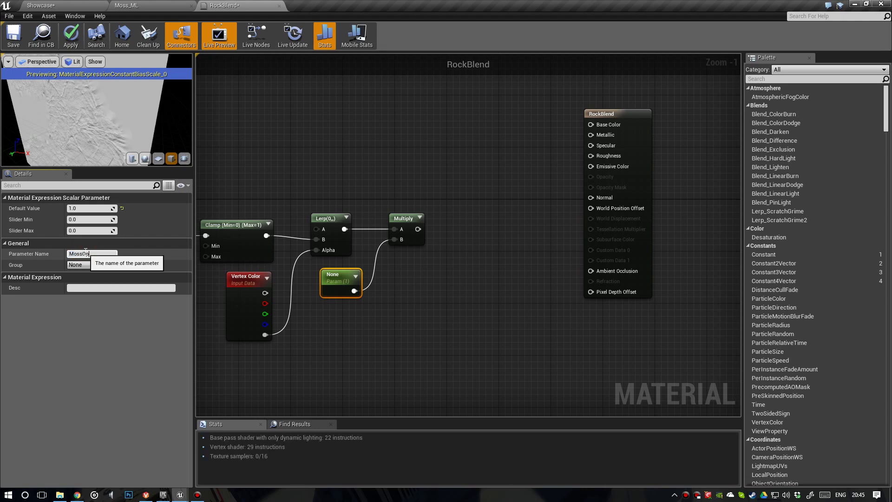
{"action": "type", "text": "MossOpacity"}
{"action": "key", "text": "Return"}
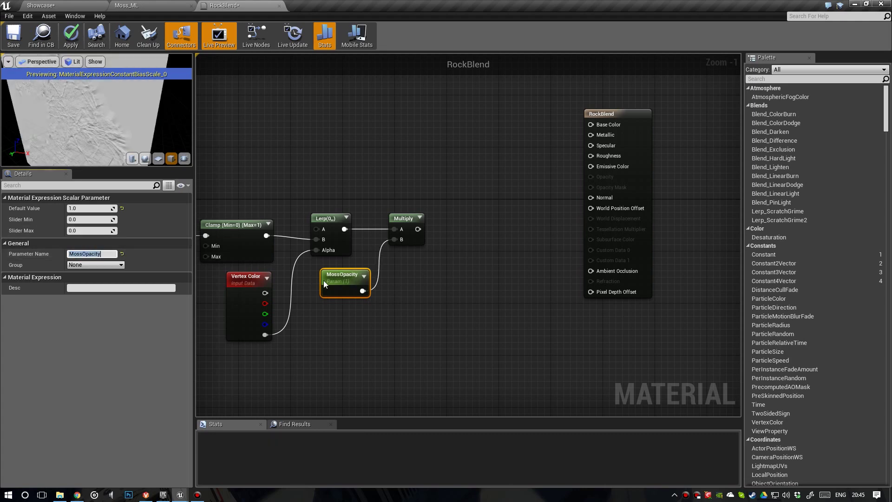
{"action": "left_click_drag", "start_coordinate": [354, 277], "coordinate": [337, 279]}
{"action": "right_click_drag", "start_coordinate": [364, 266], "coordinate": [333, 285]}
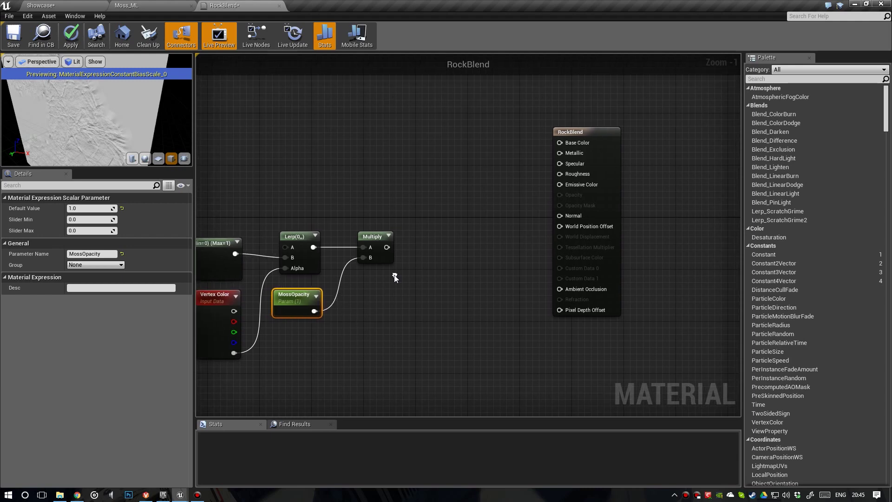
Move the Tiling, Moss_ML and MatLayerBlend_Standard nodes together to just before the material result node
{"action": "scroll", "coordinate": [415, 258], "scroll_direction": "down", "scroll_amount": 3}
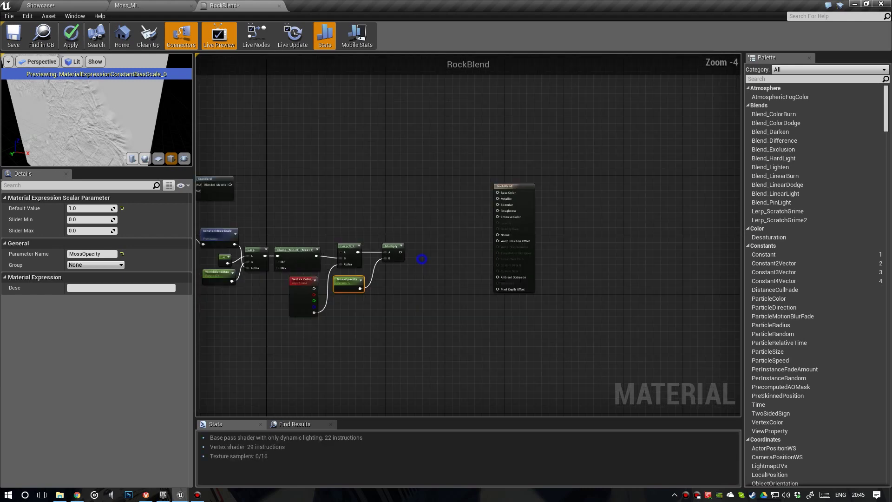
{"action": "right_click_drag", "start_coordinate": [278, 176], "coordinate": [317, 174]}
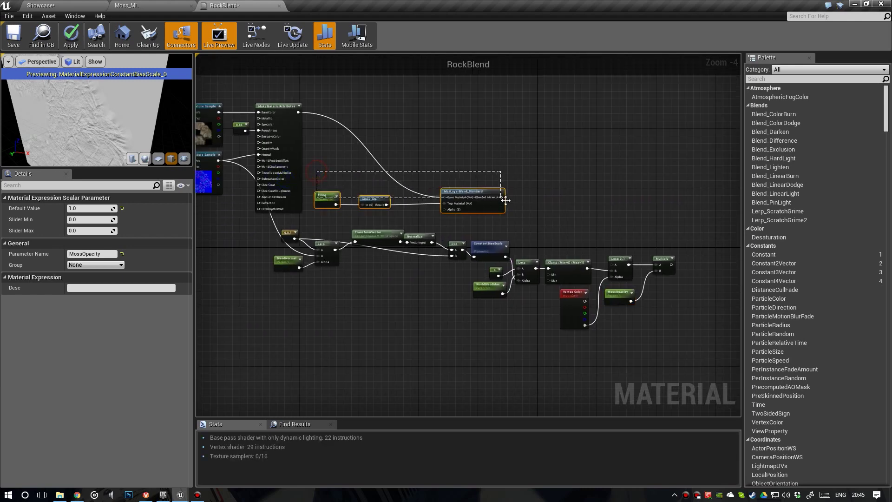
{"action": "left_click_drag", "start_coordinate": [506, 201], "coordinate": [508, 201]}
{"action": "right_click_drag", "start_coordinate": [508, 201], "coordinate": [312, 202]}
{"action": "left_click_drag", "start_coordinate": [295, 194], "coordinate": [537, 208]}
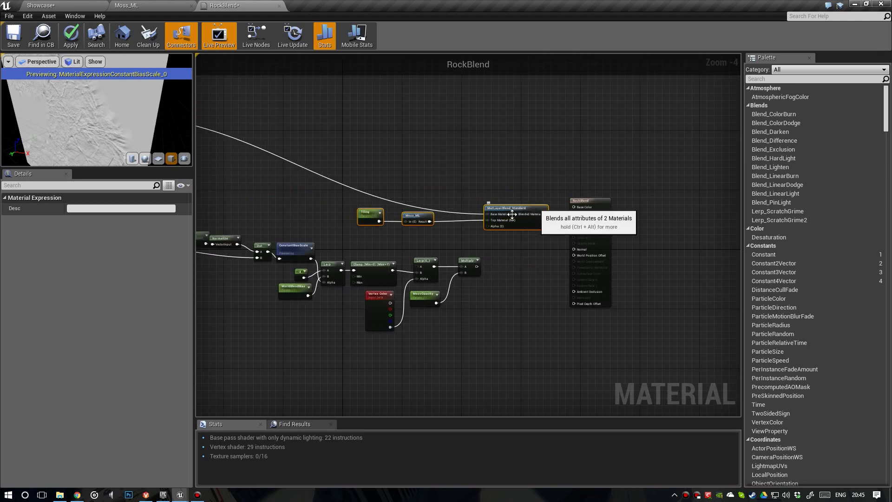
Connect the Multiply output to the Alpha input of MatLayerBlend_Standard and adjust the blend node's position
{"action": "scroll", "coordinate": [490, 236], "scroll_direction": "up", "scroll_amount": 3}
{"action": "left_click_drag", "start_coordinate": [465, 290], "coordinate": [487, 220]}
{"action": "right_click_drag", "start_coordinate": [578, 198], "coordinate": [403, 200]}
{"action": "left_click_drag", "start_coordinate": [394, 193], "coordinate": [420, 207]}
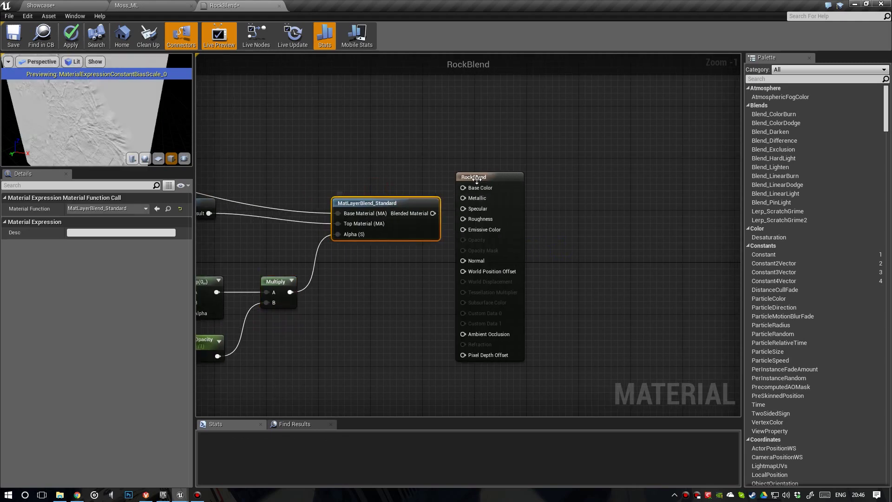
Move the result node away, enable Use Material Attributes, and connect Blended Material to its Material Attributes input
{"action": "left_click_drag", "start_coordinate": [487, 189], "coordinate": [653, 212]}
{"action": "right_click_drag", "start_coordinate": [433, 213], "coordinate": [278, 206]}
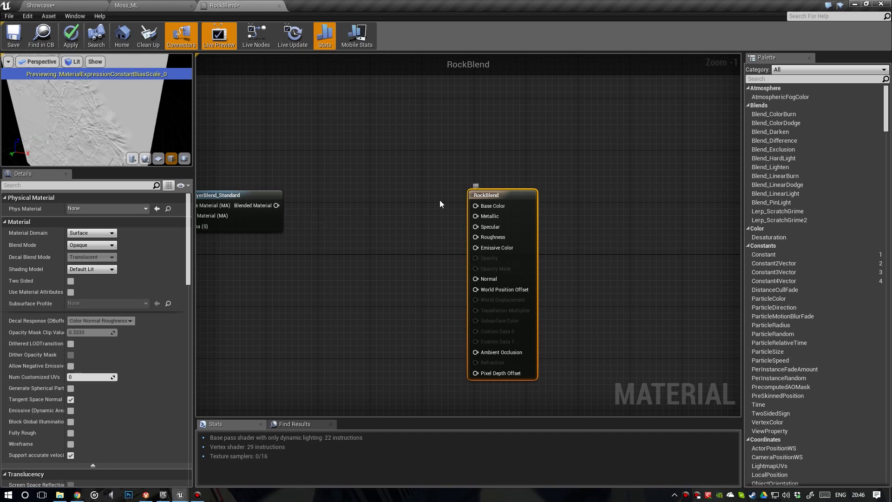
{"action": "left_click", "coordinate": [376, 232]}
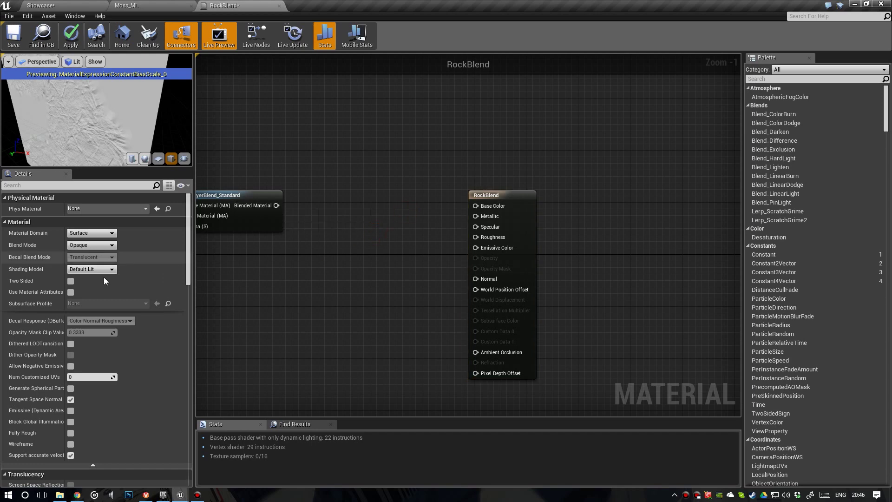
{"action": "left_click", "coordinate": [70, 292]}
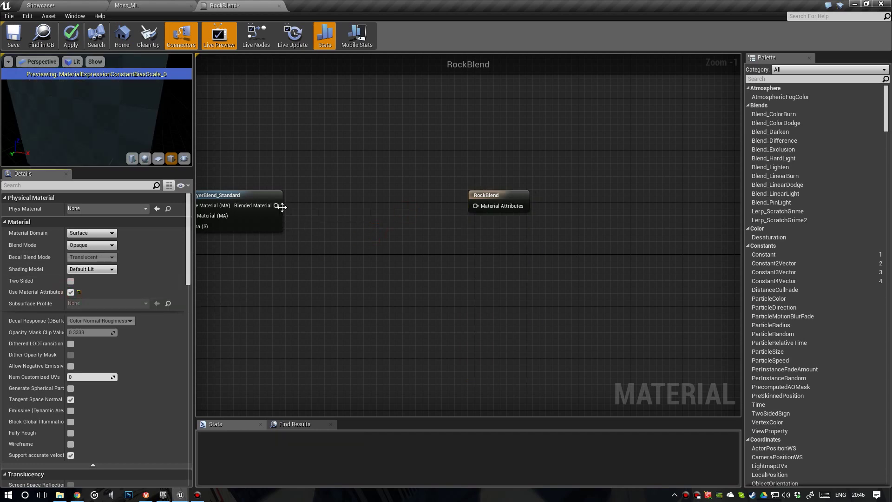
{"action": "left_click_drag", "start_coordinate": [277, 206], "coordinate": [357, 197]}
Stop previewing the ConstantBiasScale node
{"action": "right_click_drag", "start_coordinate": [309, 205], "coordinate": [492, 192]}
{"action": "right_click_drag", "start_coordinate": [322, 214], "coordinate": [601, 189]}
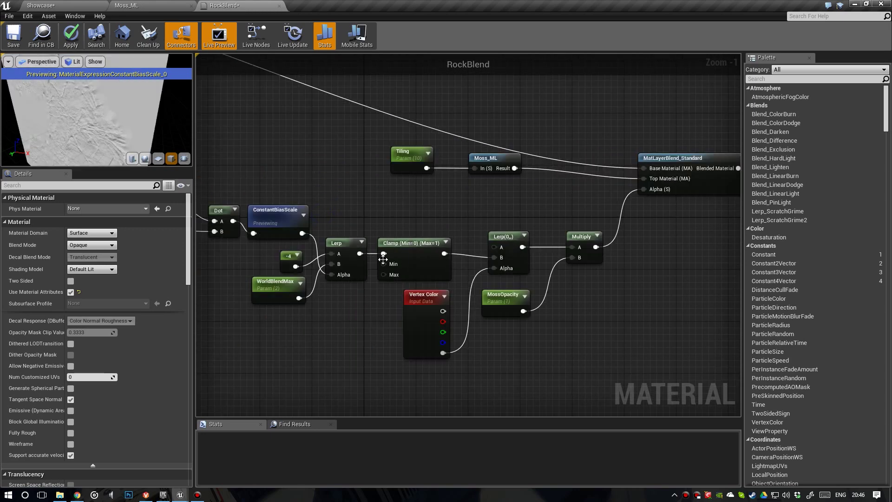
{"action": "left_click", "coordinate": [267, 212]}
{"action": "right_click", "coordinate": [267, 211]}
{"action": "left_click", "coordinate": [293, 214]}
Examine the blended moss and rock material in the preview on a sphere and on a cube
{"action": "right_click_drag", "start_coordinate": [600, 141], "coordinate": [225, 194]}
{"action": "left_click_drag", "start_coordinate": [83, 91], "coordinate": [154, 130]}
{"action": "scroll", "coordinate": [83, 91], "scroll_direction": "down", "scroll_amount": 5}
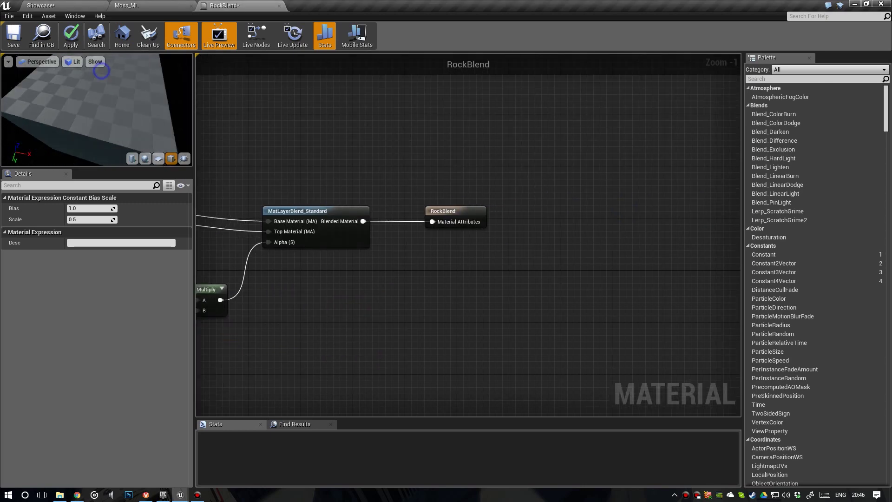
{"action": "left_click_drag", "start_coordinate": [83, 92], "coordinate": [134, 125]}
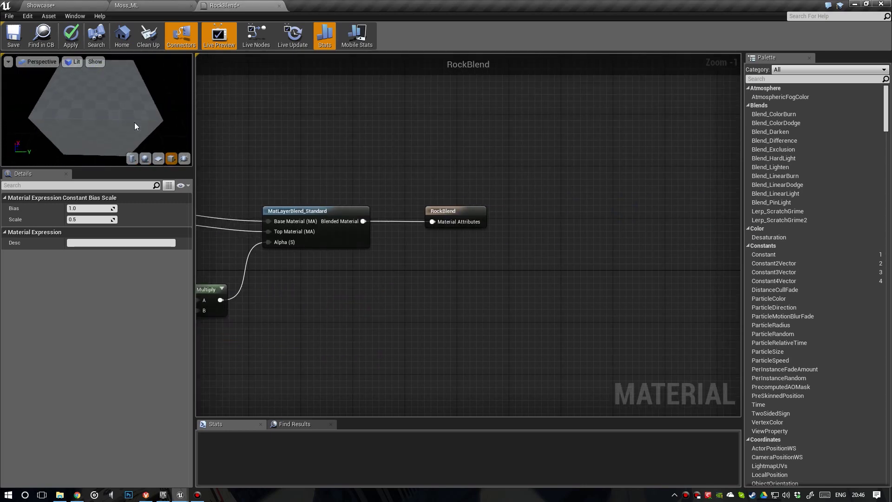
{"action": "left_click", "coordinate": [145, 159]}
{"action": "scroll", "coordinate": [110, 108], "scroll_direction": "up", "scroll_amount": 5}
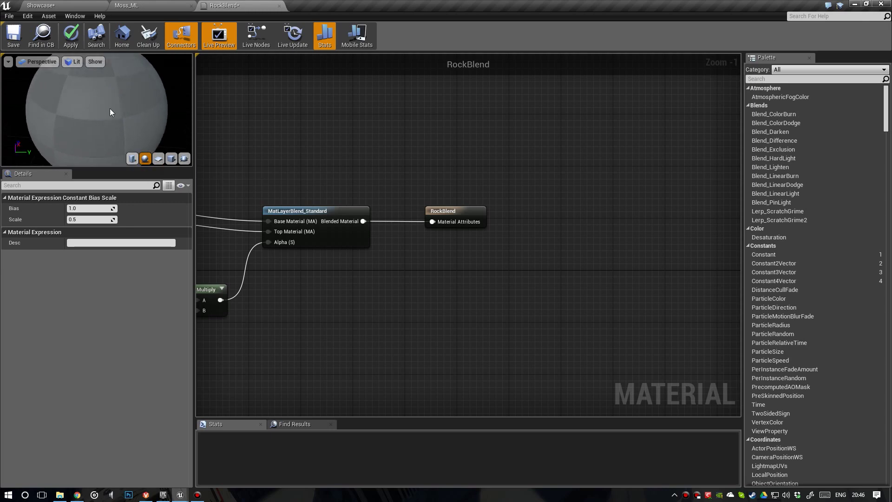
{"action": "left_click_drag", "start_coordinate": [110, 107], "coordinate": [56, 51]}
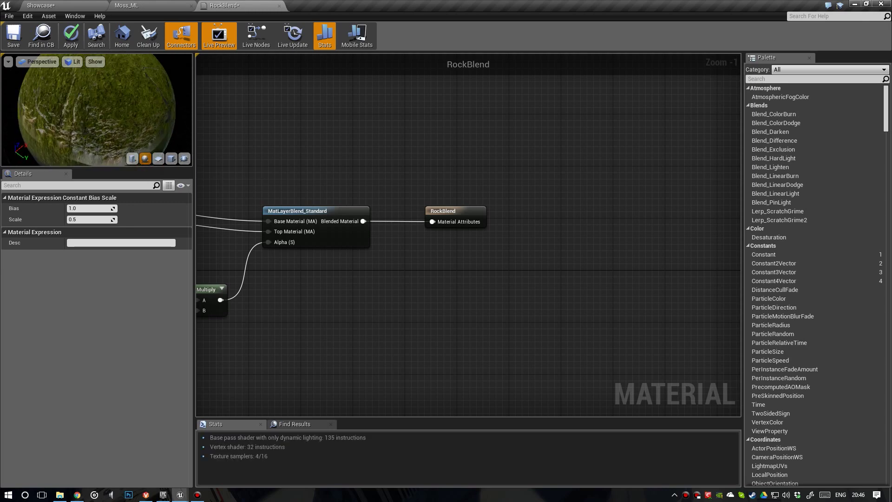
{"action": "left_click_drag", "start_coordinate": [108, 97], "coordinate": [172, 98]}
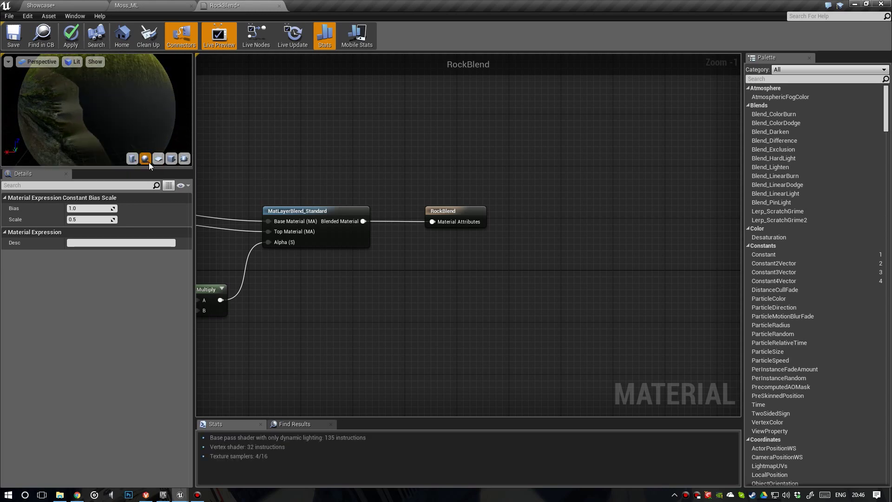
{"action": "left_click", "coordinate": [171, 158]}
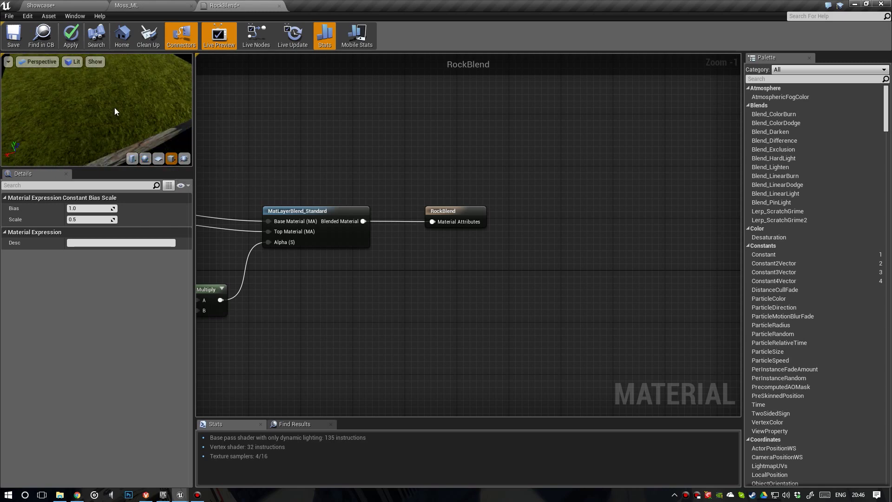
{"action": "scroll", "coordinate": [115, 111], "scroll_direction": "down", "scroll_amount": 5}
{"action": "left_click_drag", "start_coordinate": [107, 107], "coordinate": [70, 103]}
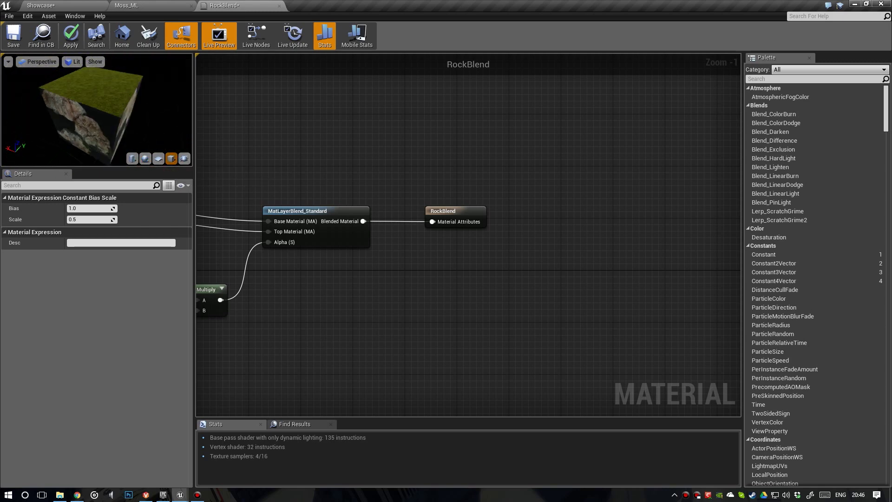
Switch the material preview to a sphere and enlarge the preview viewport in width and height
{"action": "left_click", "coordinate": [145, 159]}
{"action": "left_click_drag", "start_coordinate": [194, 175], "coordinate": [276, 175]}
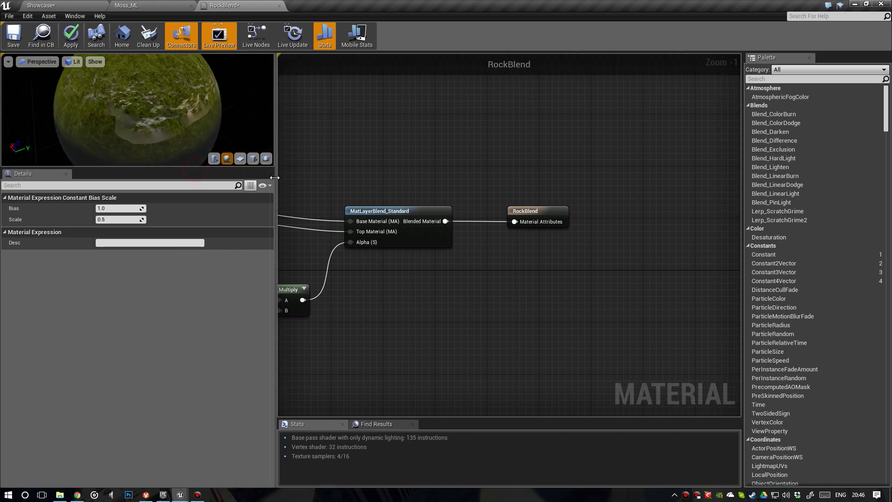
{"action": "left_click_drag", "start_coordinate": [204, 170], "coordinate": [204, 261]}
Inspect the moss-to-rock transition around the preview sphere and apply the RockBlend material changes
{"action": "left_click_drag", "start_coordinate": [162, 181], "coordinate": [185, 136]}
{"action": "scroll", "coordinate": [173, 162], "scroll_direction": "up", "scroll_amount": 5}
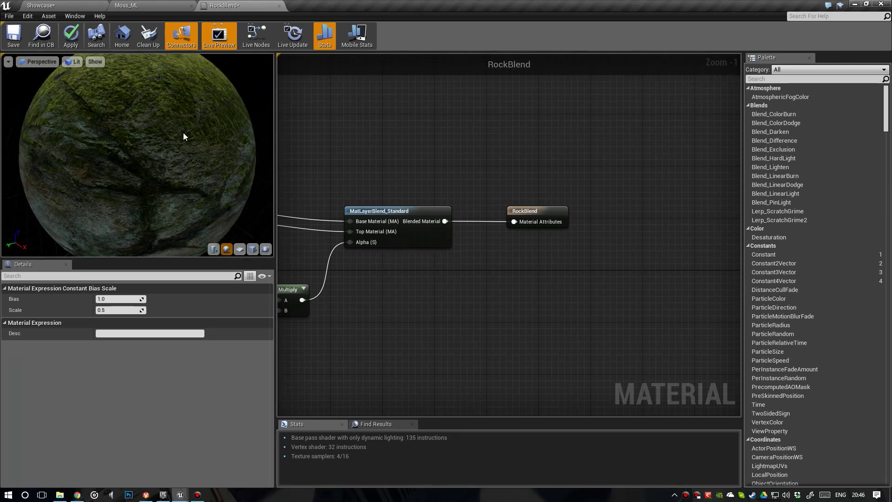
{"action": "left_click_drag", "start_coordinate": [188, 172], "coordinate": [187, 159]}
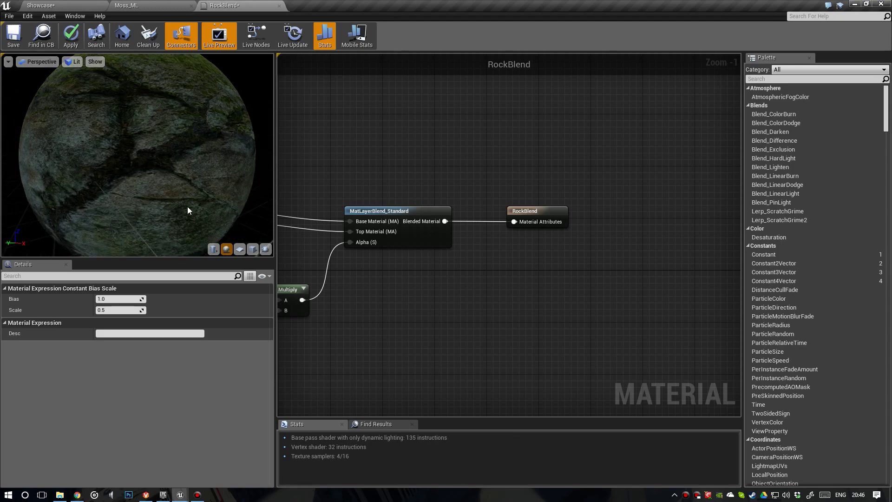
{"action": "left_click_drag", "start_coordinate": [188, 208], "coordinate": [171, 238]}
{"action": "scroll", "coordinate": [169, 166], "scroll_direction": "down", "scroll_amount": 4}
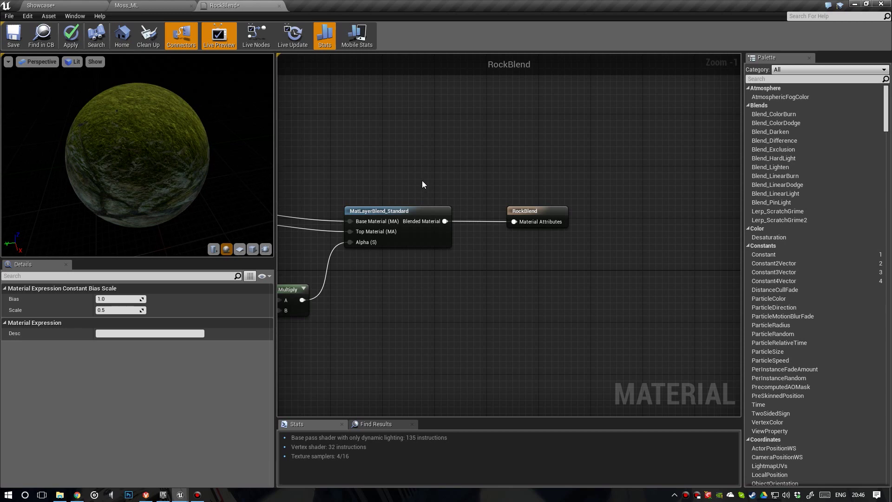
{"action": "right_click_drag", "start_coordinate": [422, 181], "coordinate": [525, 177]}
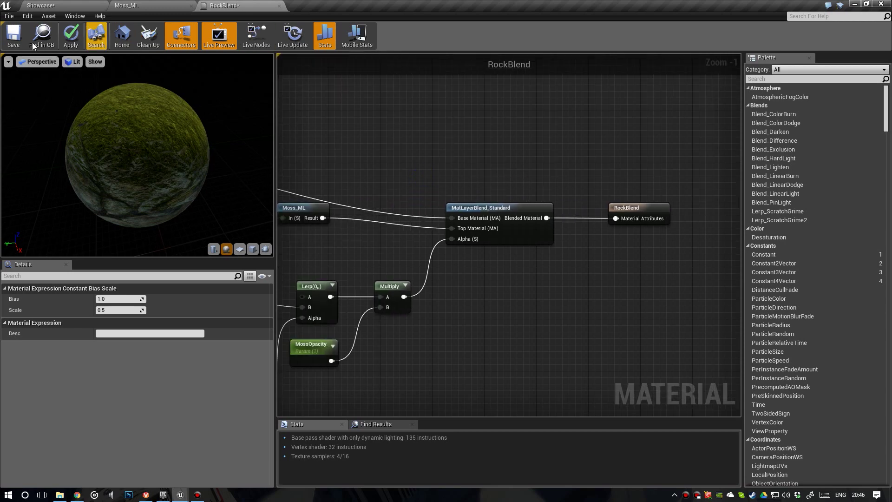
{"action": "left_click", "coordinate": [71, 37]}
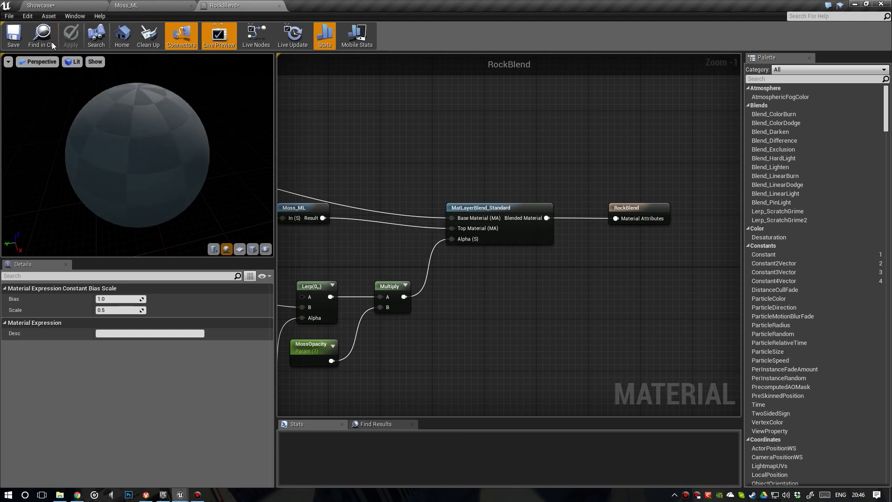
Save the RockBlend material asset
{"action": "left_click", "coordinate": [14, 38]}
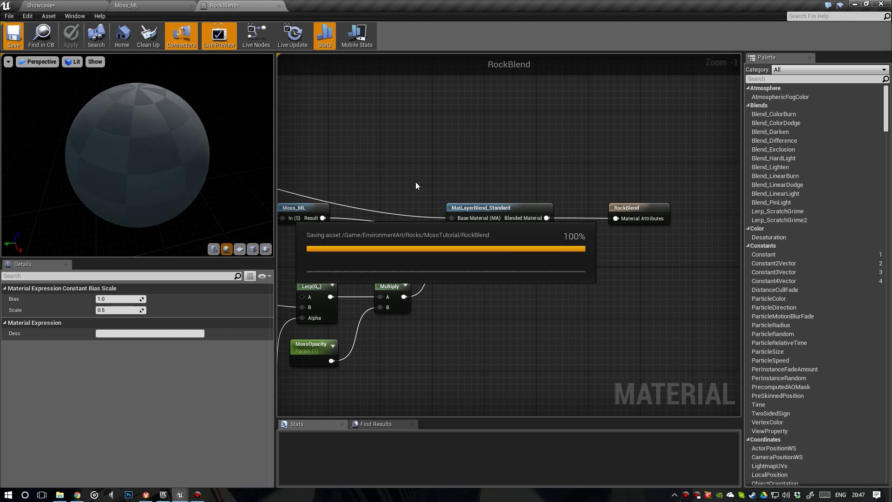
{"action": "right_click_drag", "start_coordinate": [377, 156], "coordinate": [482, 152]}
{"action": "scroll", "coordinate": [482, 153], "scroll_direction": "down", "scroll_amount": 3}
{"action": "right_click_drag", "start_coordinate": [398, 136], "coordinate": [552, 171]}
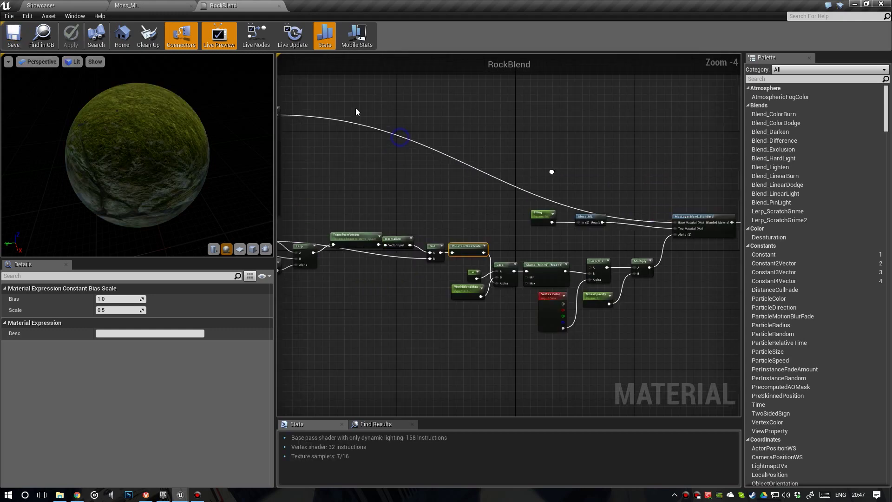
Assign the RockBlend material to Elements 0, 1 and 2 of all seven Aset_rock_granite_S_phxvI rock actors in the Showcase level
{"action": "left_click", "coordinate": [59, 10]}
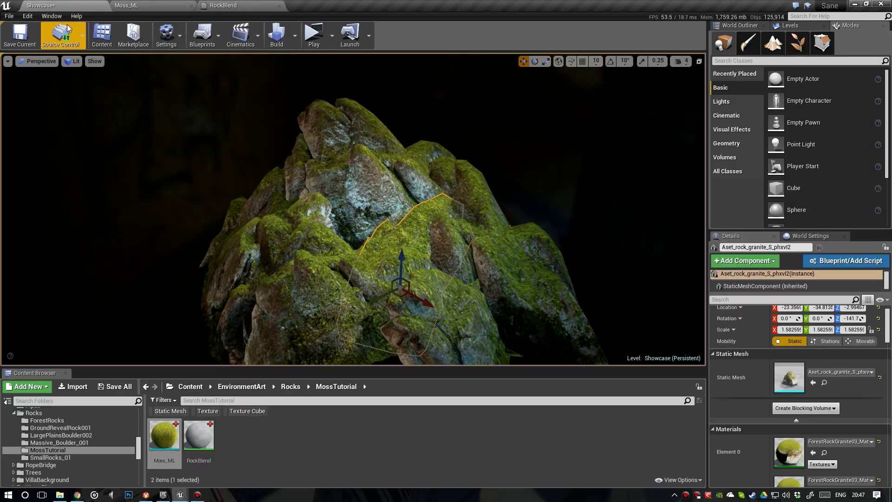
{"action": "left_click", "coordinate": [205, 442]}
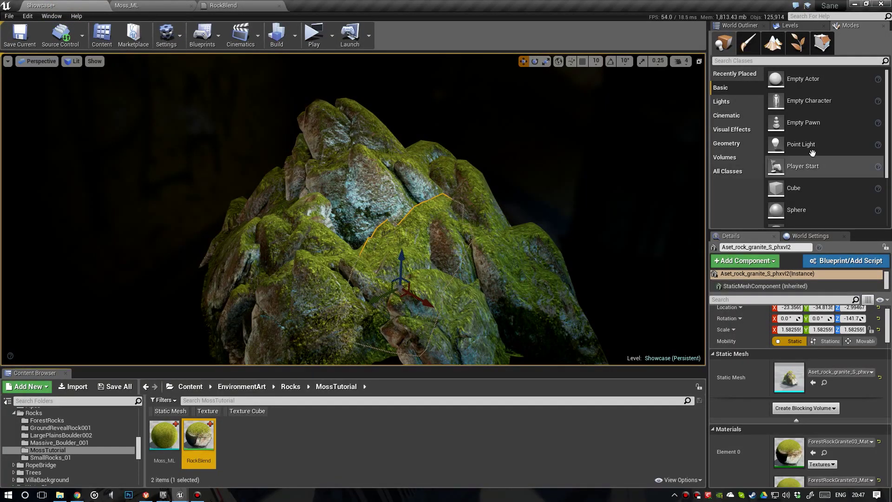
{"action": "left_click", "coordinate": [740, 26]}
{"action": "left_click", "coordinate": [770, 94]}
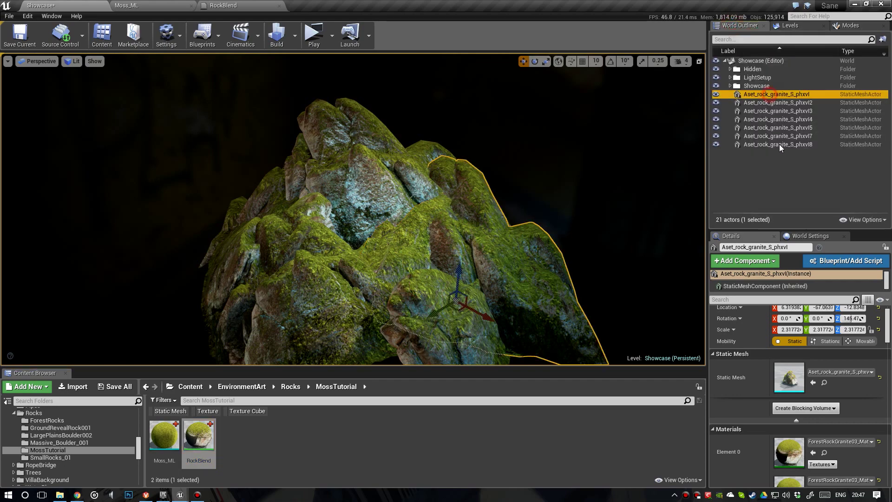
{"action": "left_click", "coordinate": [779, 144], "text": "shift"}
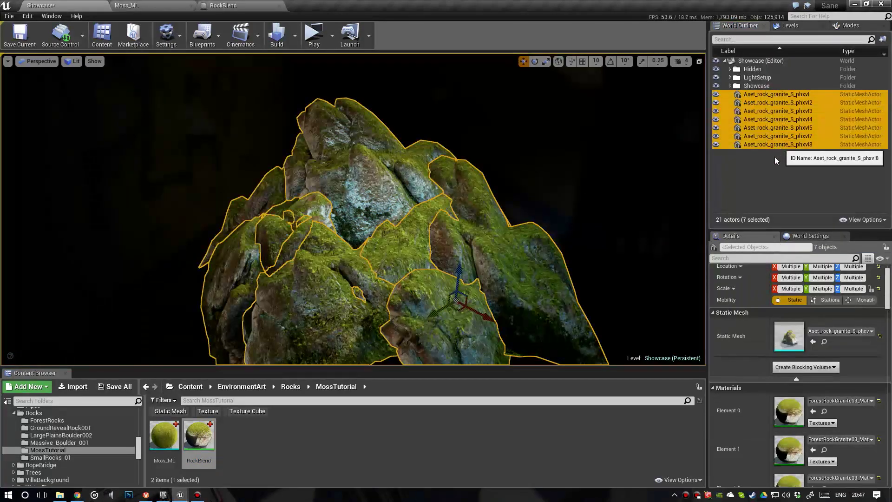
{"action": "left_click", "coordinate": [816, 413]}
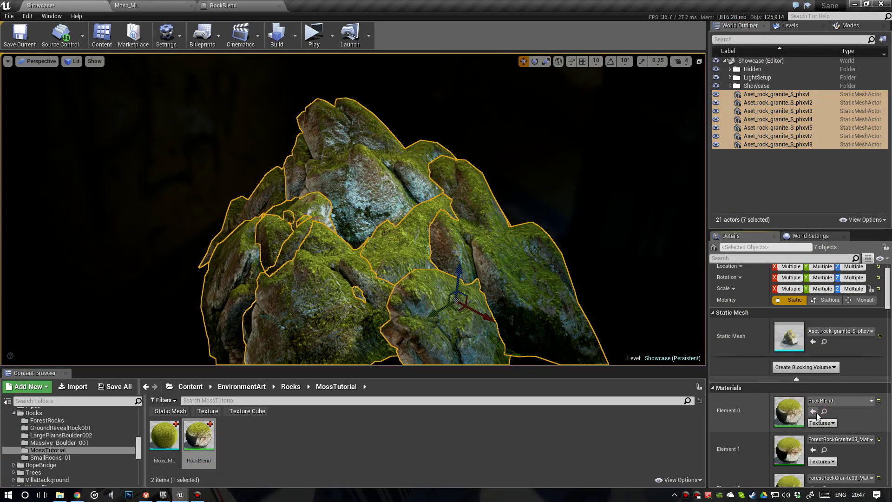
{"action": "left_click", "coordinate": [814, 449]}
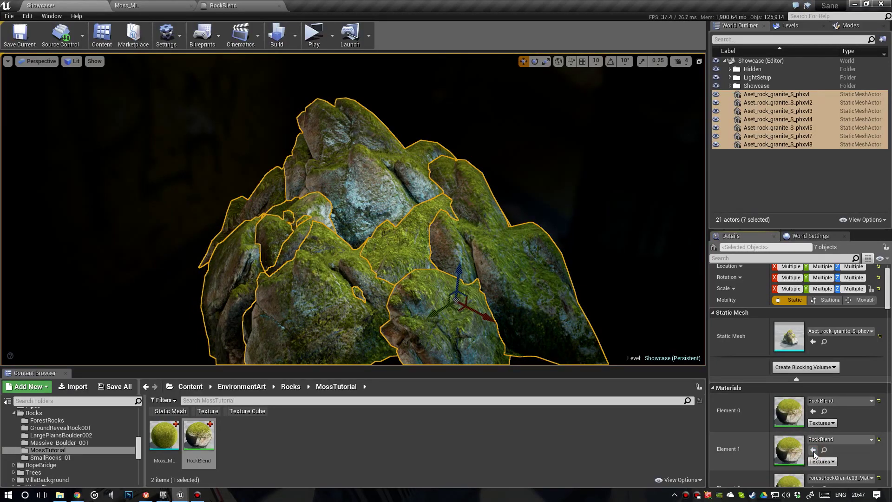
{"action": "scroll", "coordinate": [814, 451], "scroll_direction": "down", "scroll_amount": 2}
{"action": "left_click", "coordinate": [814, 444]}
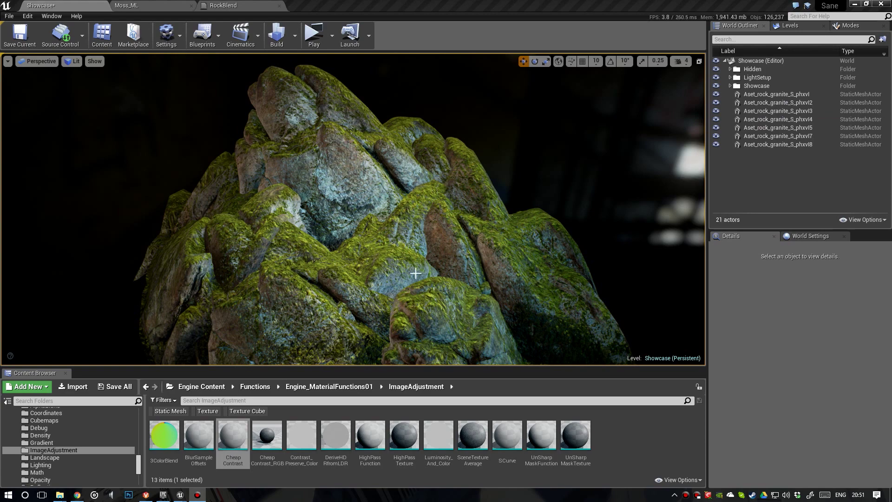
Inspect the moss and rock blending on the granite rock pile, both close up and as a whole
{"action": "left_click", "coordinate": [398, 267]}
{"action": "left_click_drag", "start_coordinate": [398, 268], "coordinate": [482, 265], "text": "alt"}
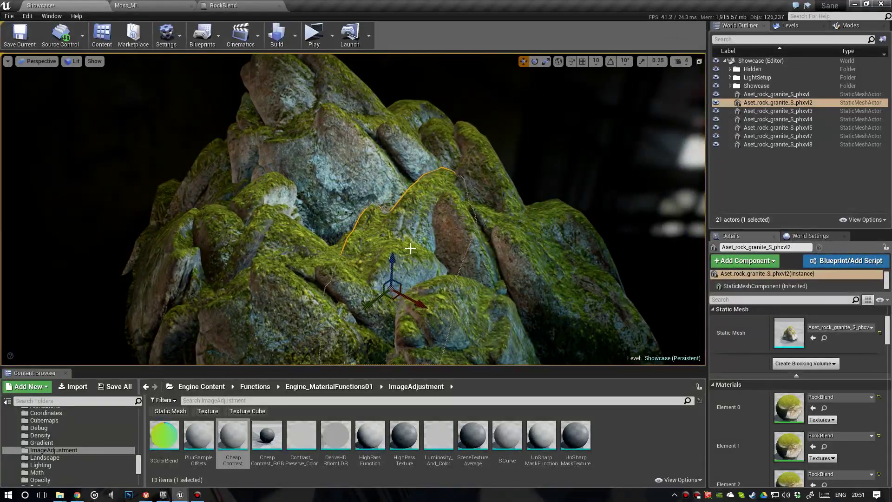
{"action": "key", "text": "Escape"}
{"action": "right_click_drag", "start_coordinate": [441, 254], "coordinate": [416, 261]}
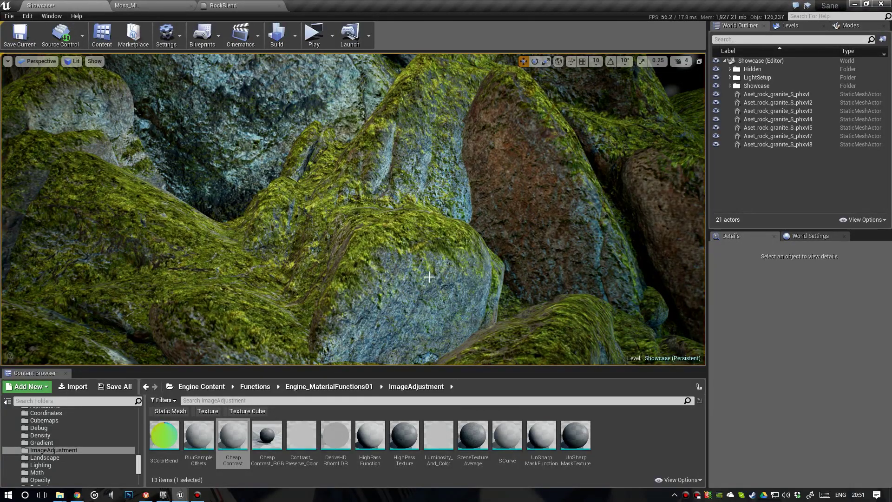
{"action": "right_click_drag", "start_coordinate": [406, 262], "coordinate": [254, 136]}
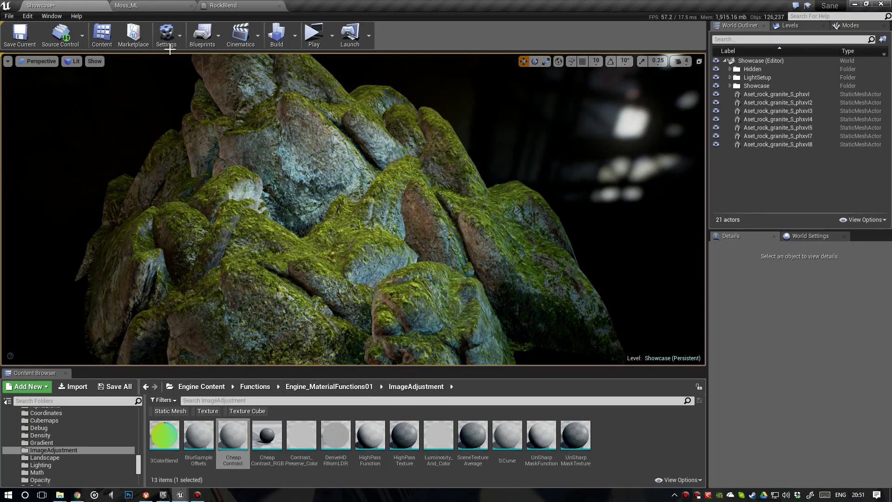
Return to the RockBlend graph and move the MatLayerBlend_Standard node closer to the material output node
{"action": "left_click", "coordinate": [225, 9]}
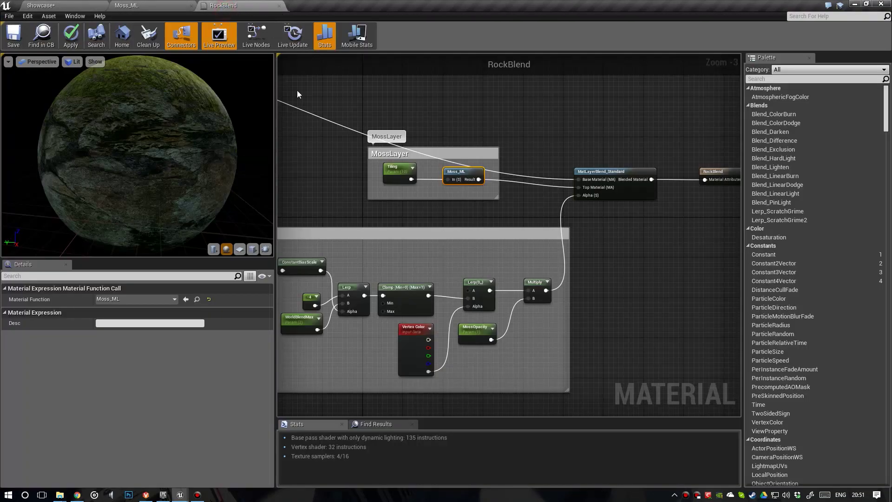
{"action": "scroll", "coordinate": [486, 193], "scroll_direction": "down", "scroll_amount": 3}
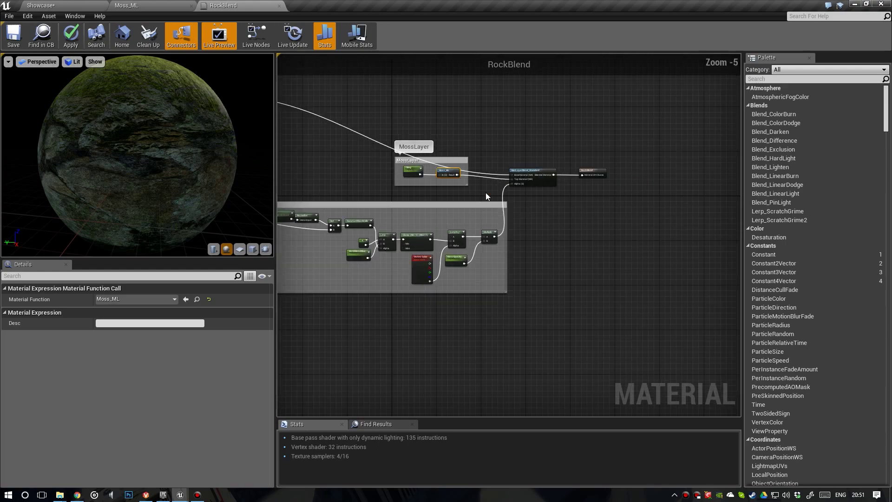
{"action": "scroll", "coordinate": [492, 207], "scroll_direction": "up", "scroll_amount": 3}
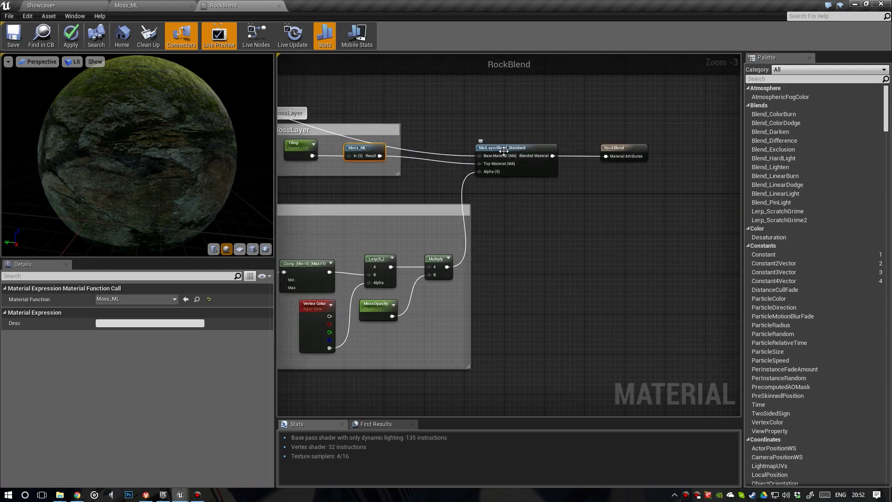
{"action": "left_click_drag", "start_coordinate": [504, 151], "coordinate": [524, 151]}
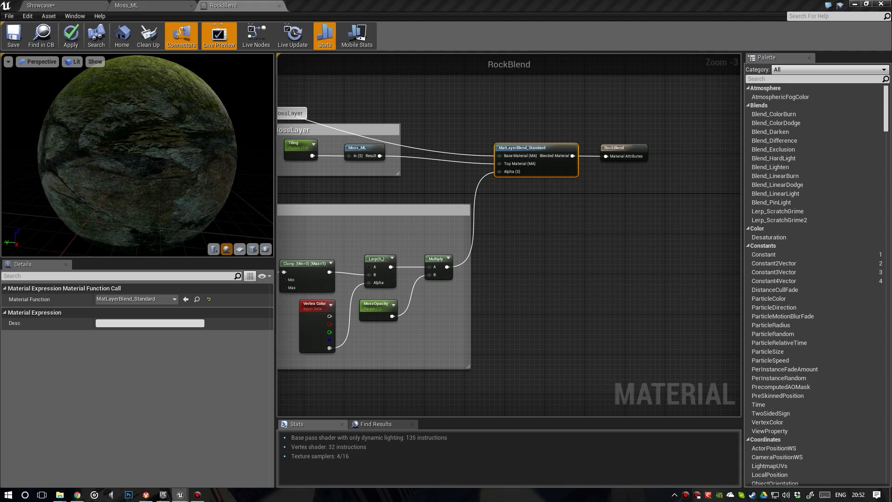
Dock the ScannedAssetMasterMat editor, examine its MisscolorationMoss group and open the MaskEdge_MF material function
{"action": "left_click_drag", "start_coordinate": [891, 149], "coordinate": [387, 5]}
{"action": "mouse_move", "coordinate": [418, 119]}
{"action": "right_mouse_down"}
{"action": "mouse_move", "coordinate": [434, 171]}
{"action": "mouse_move", "coordinate": [395, 183]}
{"action": "mouse_move", "coordinate": [411, 196]}
{"action": "right_mouse_up"}
{"action": "scroll", "coordinate": [433, 171], "scroll_direction": "down", "scroll_amount": 2}
{"action": "scroll", "coordinate": [303, 303], "scroll_direction": "up", "scroll_amount": 3}
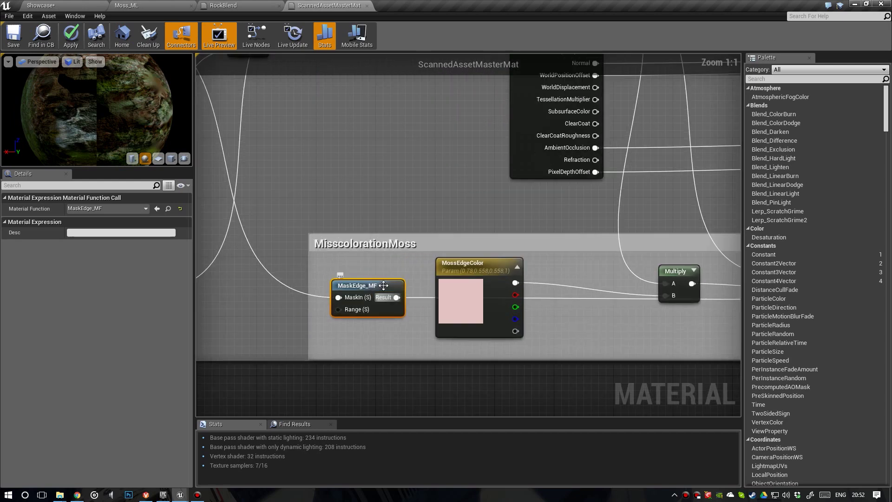
{"action": "left_click", "coordinate": [362, 289]}
{"action": "scroll", "coordinate": [365, 287], "scroll_direction": "down", "scroll_amount": 2}
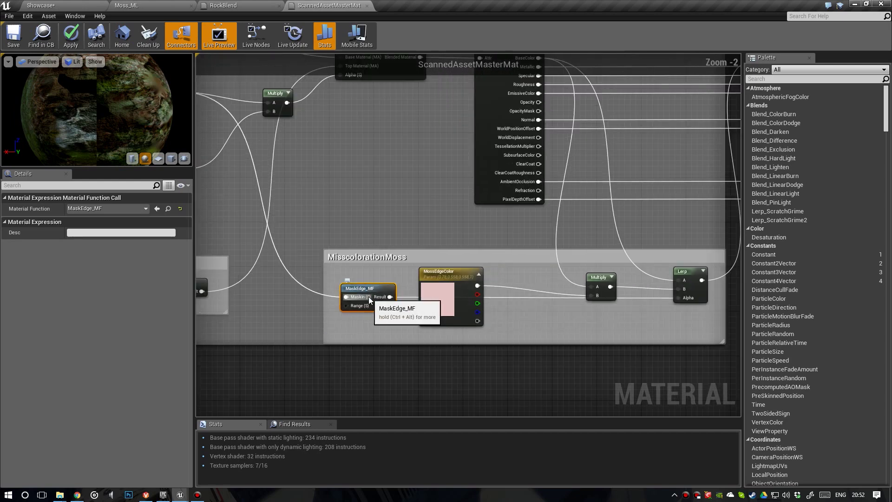
{"action": "right_click_drag", "start_coordinate": [365, 285], "coordinate": [352, 285]}
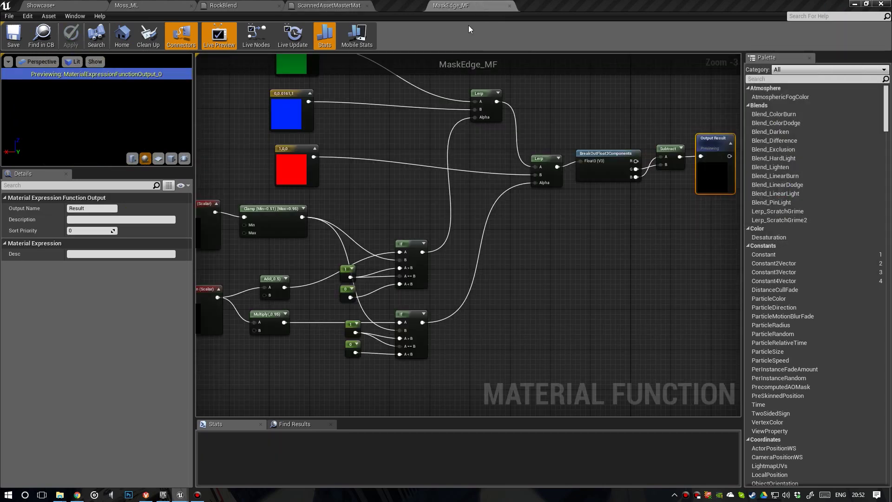
Examine the MaskEdge_MF node network from its scalar inputs to the output result, and close the function
{"action": "right_click_drag", "start_coordinate": [373, 125], "coordinate": [392, 177]}
{"action": "scroll", "coordinate": [391, 177], "scroll_direction": "down", "scroll_amount": 3}
{"action": "scroll", "coordinate": [418, 181], "scroll_direction": "up", "scroll_amount": 2}
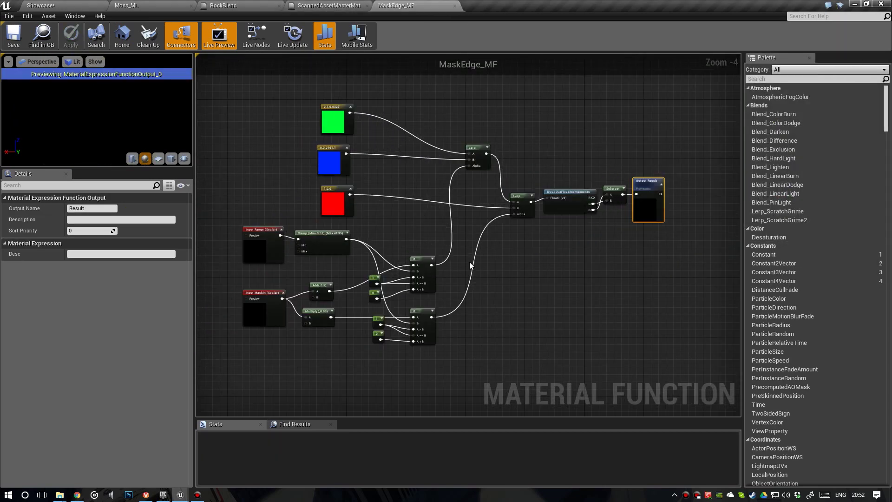
{"action": "scroll", "coordinate": [447, 251], "scroll_direction": "up", "scroll_amount": 1}
{"action": "right_click_drag", "start_coordinate": [378, 194], "coordinate": [374, 241]}
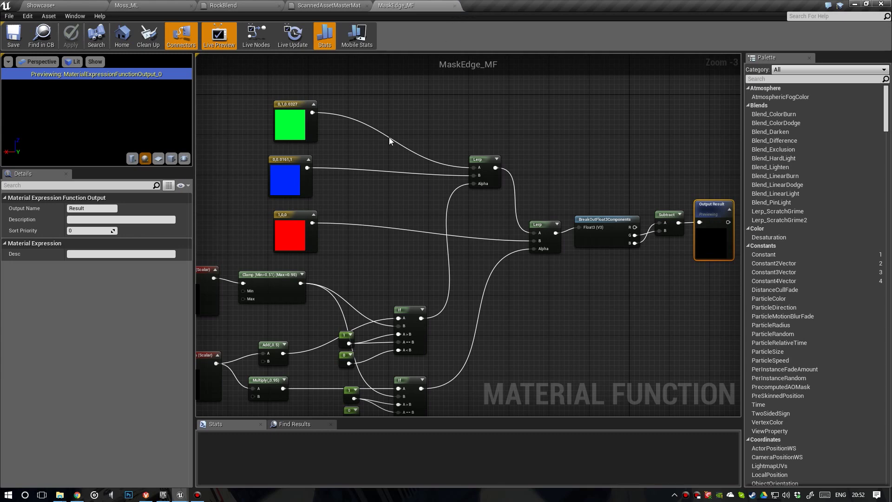
{"action": "scroll", "coordinate": [389, 138], "scroll_direction": "down", "scroll_amount": 1}
{"action": "scroll", "coordinate": [406, 152], "scroll_direction": "up", "scroll_amount": 2}
{"action": "right_click_drag", "start_coordinate": [359, 136], "coordinate": [369, 154]}
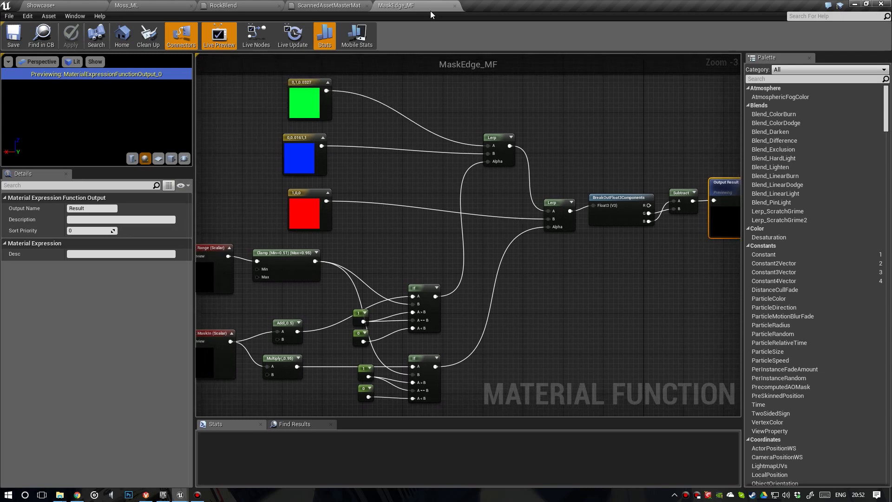
{"action": "left_click", "coordinate": [455, 5]}
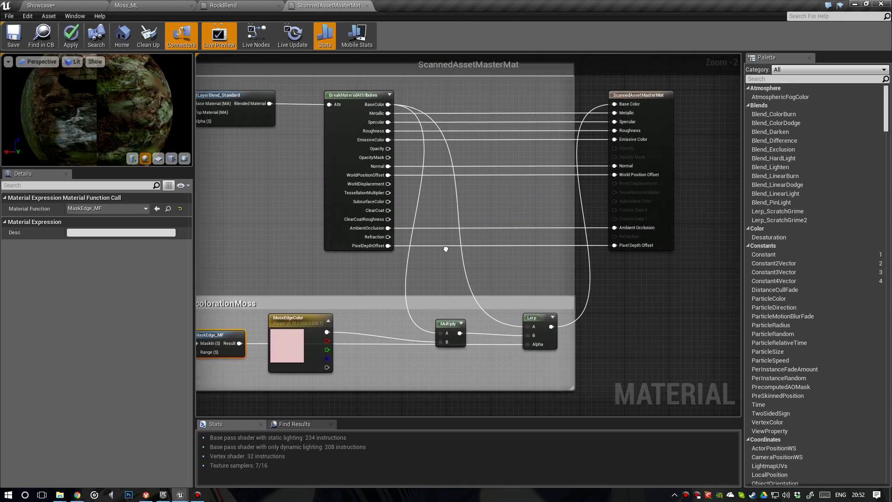
Move the Multiply node slightly up inside the MisscolorationMoss group of ScannedAssetMasterMat
{"action": "right_click_drag", "start_coordinate": [446, 249], "coordinate": [450, 249]}
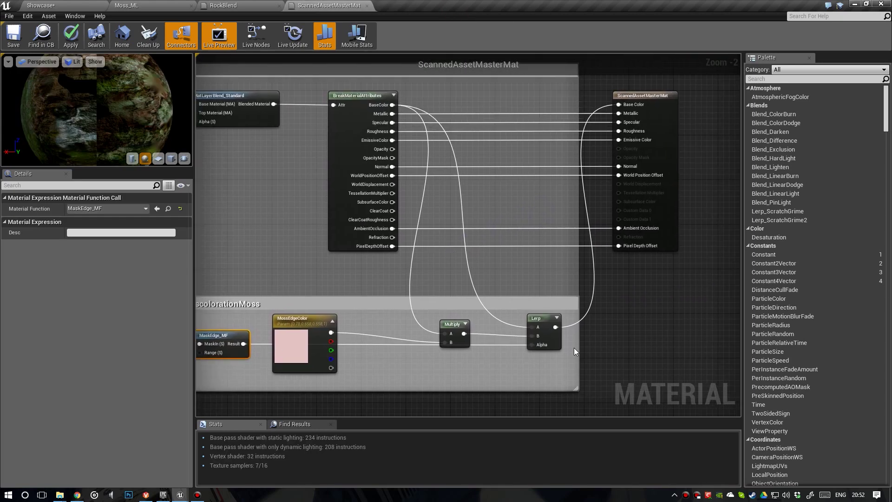
{"action": "right_click_drag", "start_coordinate": [574, 348], "coordinate": [558, 325]}
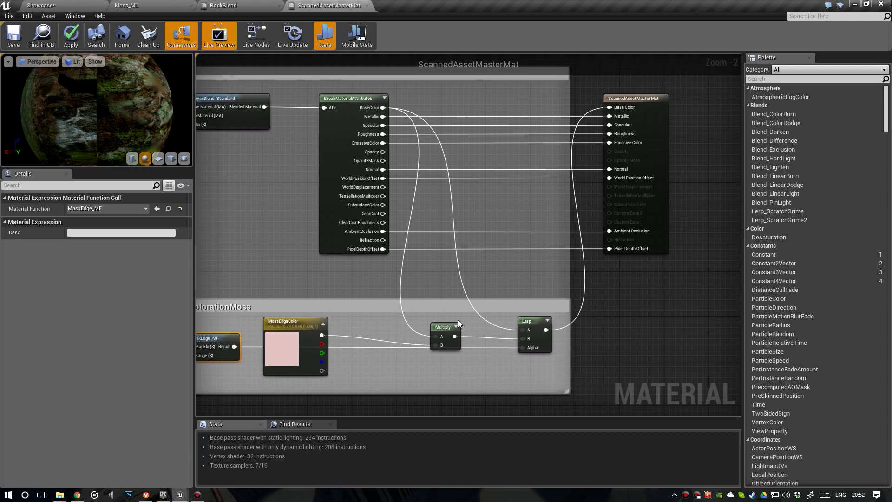
{"action": "left_click_drag", "start_coordinate": [446, 333], "coordinate": [446, 327]}
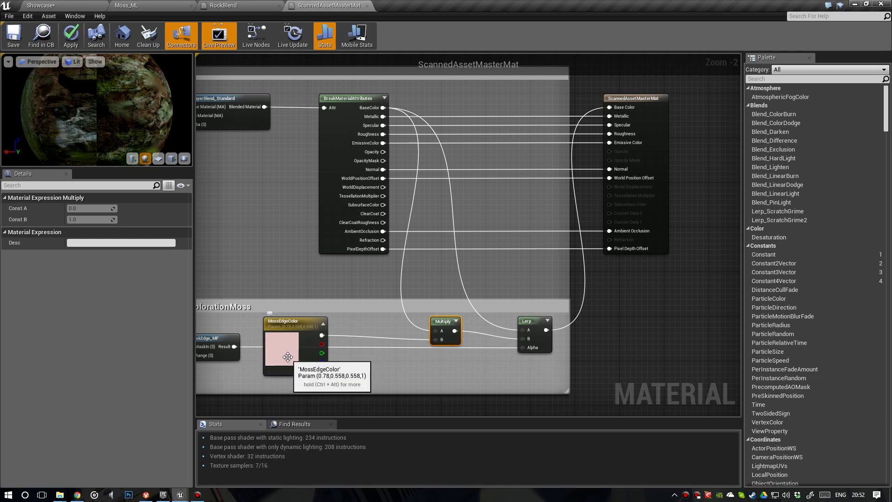
Return to the Showcase level and view the moss-covered rock pile from another angle
{"action": "left_click", "coordinate": [234, 6]}
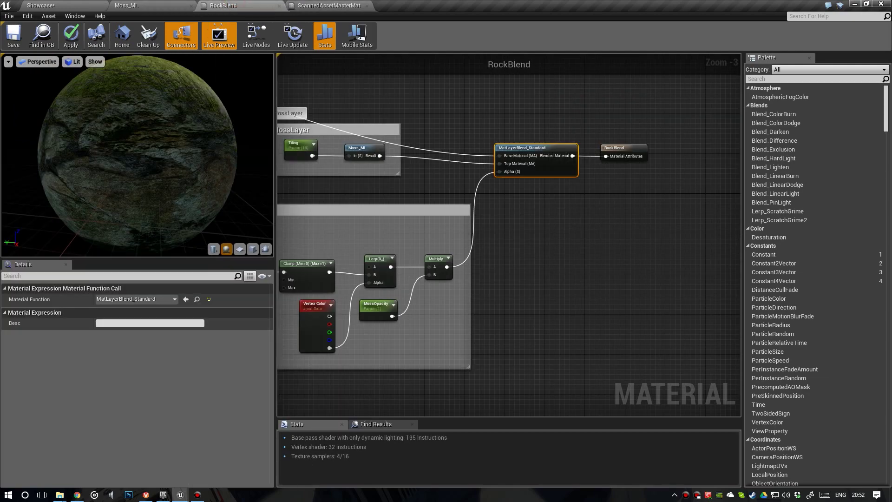
{"action": "left_click", "coordinate": [56, 5]}
{"action": "left_click_drag", "start_coordinate": [372, 209], "coordinate": [233, 193], "text": "alt"}
{"action": "left_click", "coordinate": [370, 255]}
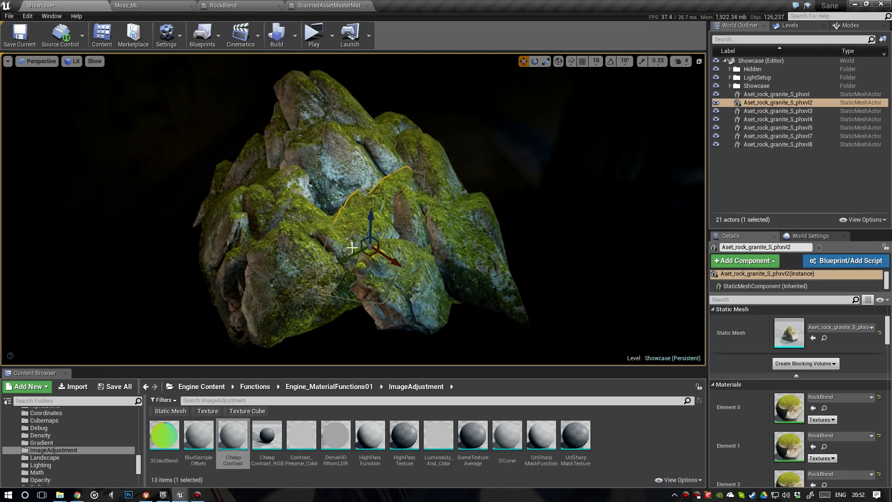
{"action": "left_click_drag", "start_coordinate": [370, 255], "coordinate": [349, 250]}
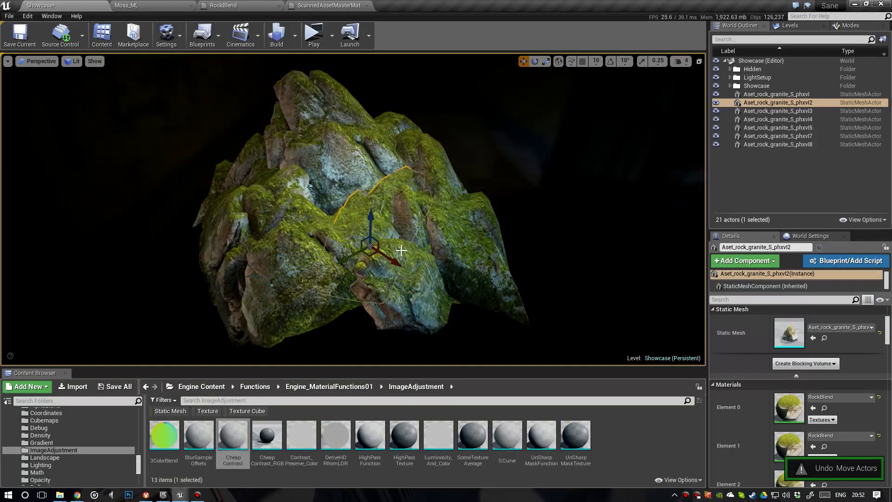
{"action": "key", "text": "ctrl+z"}
{"action": "key", "text": "Escape"}
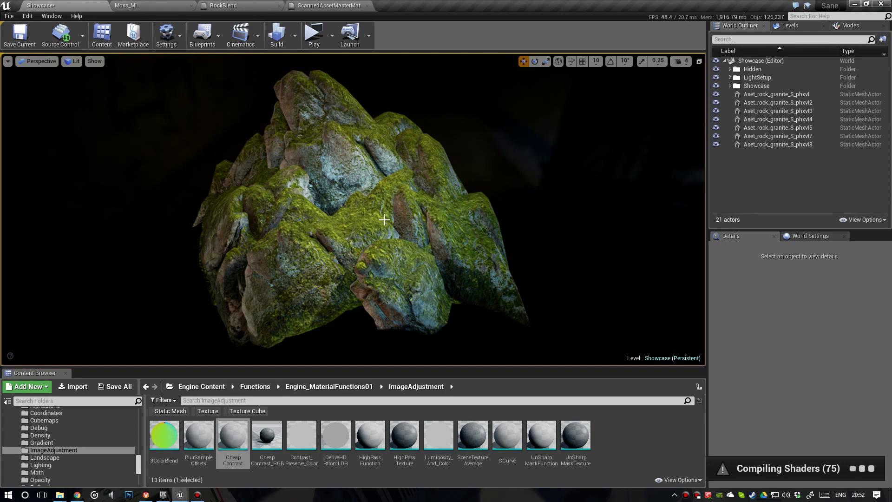
Look more closely at the moss edges on the rock pile
{"action": "key", "text": "w"}
{"action": "mouse_move", "coordinate": [380, 214]}
{"action": "right_mouse_down"}
{"action": "mouse_move", "coordinate": [381, 197]}
{"action": "mouse_move", "coordinate": [380, 215]}
{"action": "right_mouse_up"}
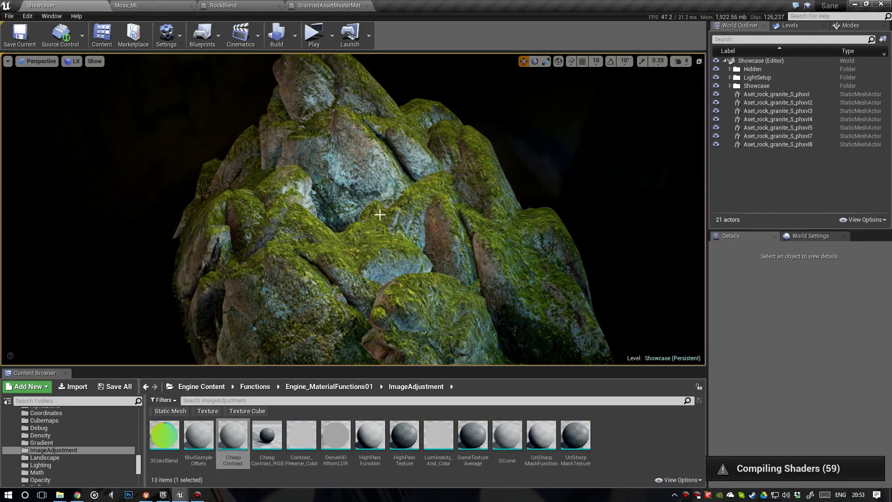